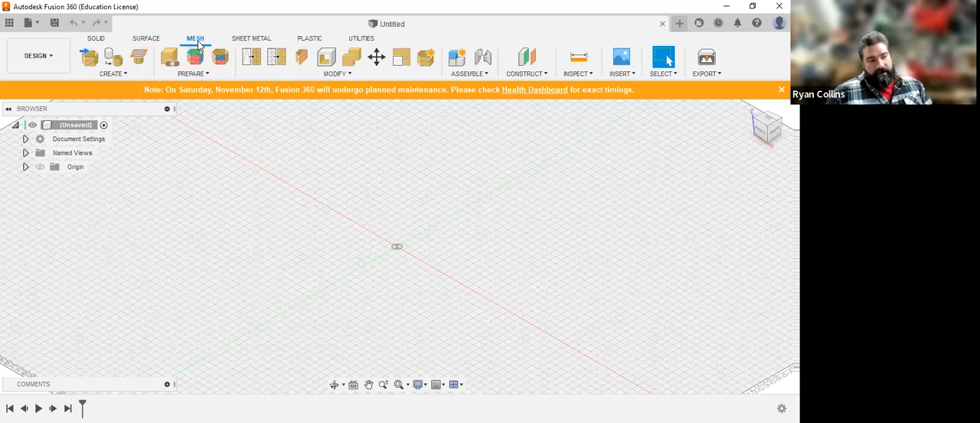
# Step: Start a new T-Spline form in the empty design
pyautogui.click(98, 39)
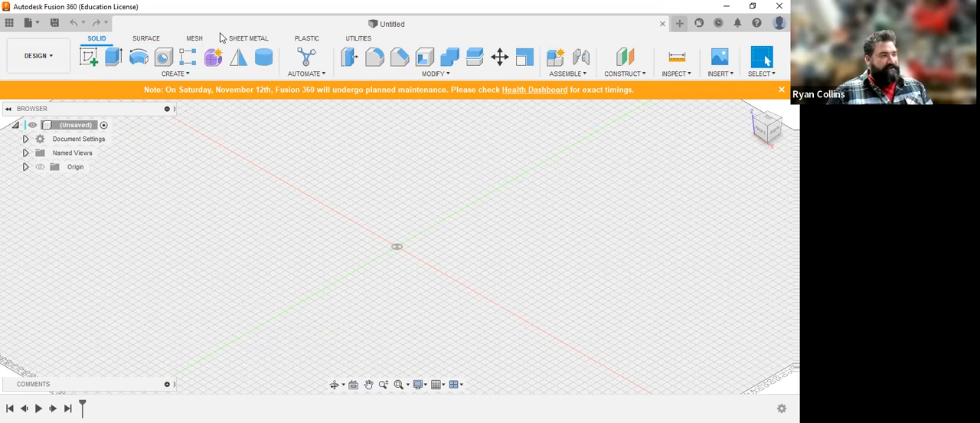
pyautogui.click(197, 39)
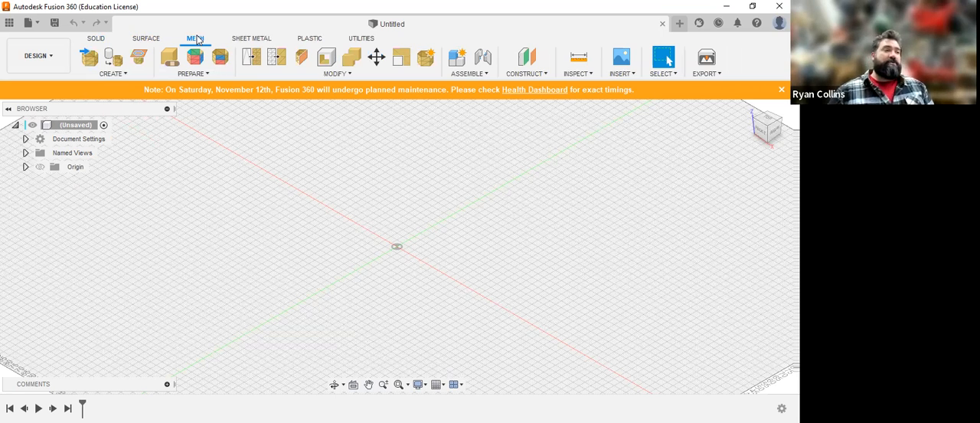
pyautogui.click(97, 39)
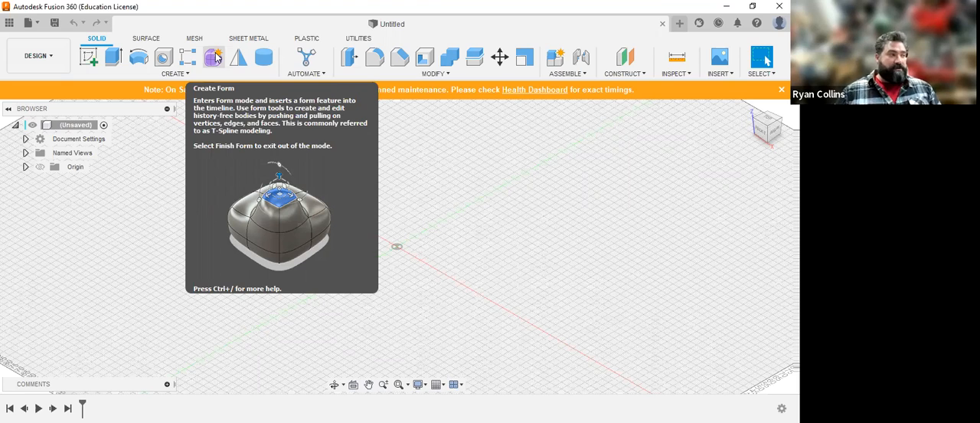
pyautogui.click(215, 57)
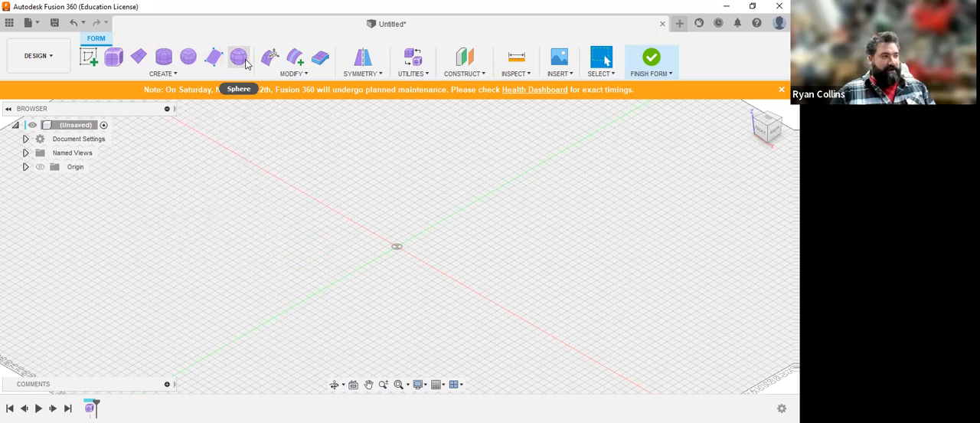
# Step: Create a center-rectangle form plane on the ground grid, 156 mm long and 154 mm wide, with 4 length faces and 4 width faces
pyautogui.moveTo(246, 64)
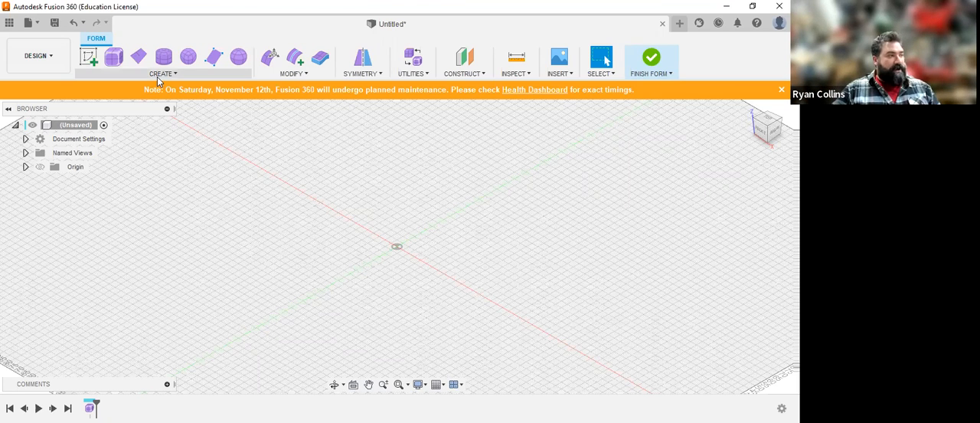
pyautogui.click(139, 56)
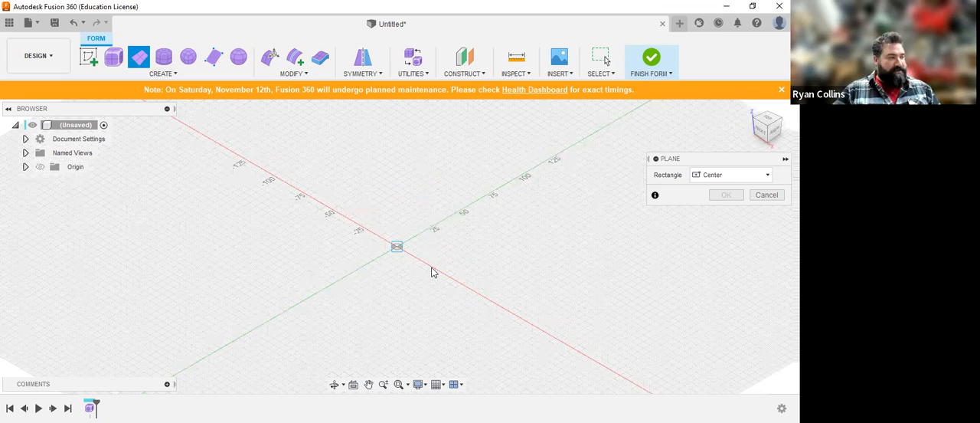
pyautogui.click(580, 248)
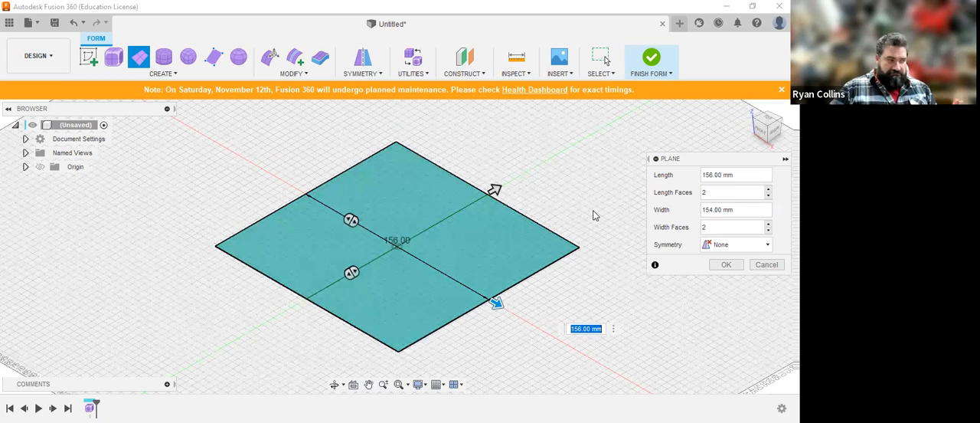
pyautogui.moveTo(351, 220); pyautogui.dragTo(368, 229)
pyautogui.moveTo(352, 271); pyautogui.dragTo(370, 263)
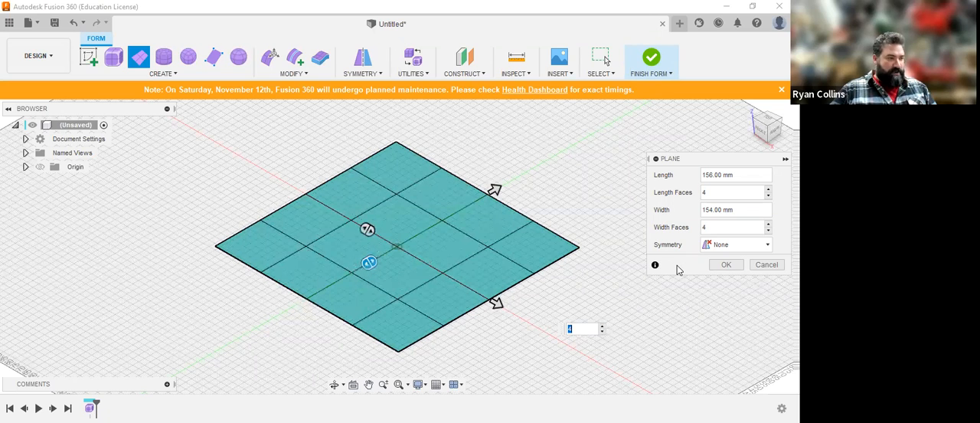
pyautogui.click(726, 265)
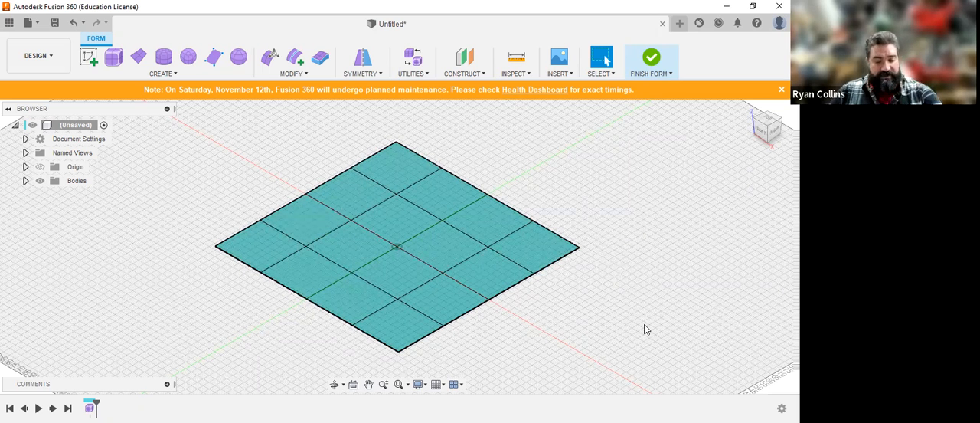
# Step: View the plane from a low angle and from above, and select a corner face followed by a face beside the centre
pyautogui.keyDown('shift'); pyautogui.moveTo(637, 328); pyautogui.dragTo(614, 302, button='middle'); pyautogui.keyUp('shift')
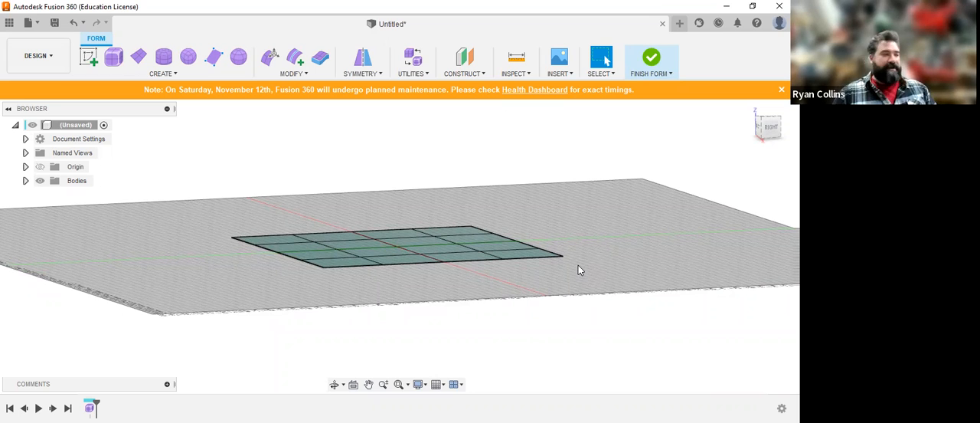
pyautogui.keyDown('shift'); pyautogui.moveTo(586, 265); pyautogui.dragTo(562, 241, button='middle'); pyautogui.keyUp('shift')
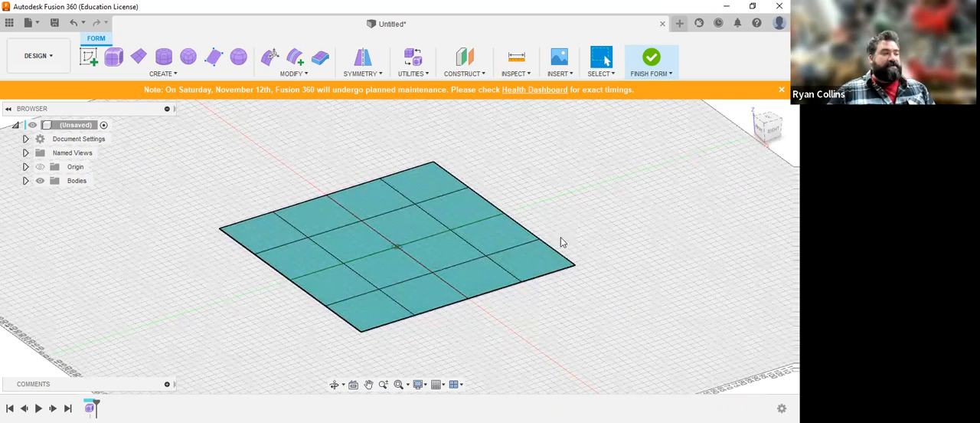
pyautogui.click(530, 264)
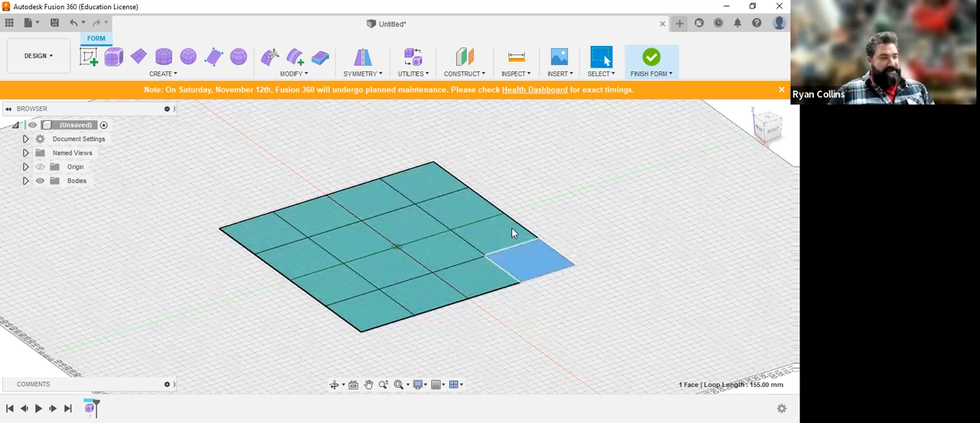
pyautogui.click(450, 252)
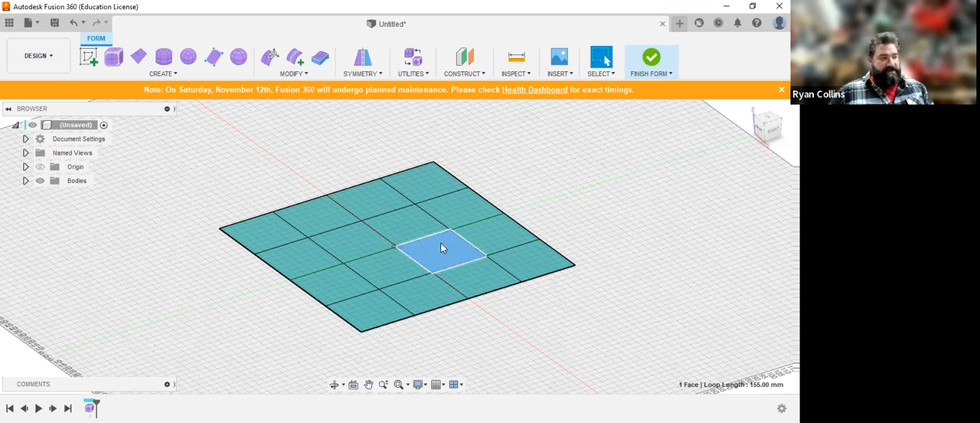
# Step: Select the corner face's outer edge, its inner edge, its inner vertex and the face itself, one at a time
pyautogui.keyDown('shift'); pyautogui.moveTo(587, 229); pyautogui.dragTo(588, 170, button='middle'); pyautogui.keyUp('shift')
pyautogui.scroll(5, 560, 235)
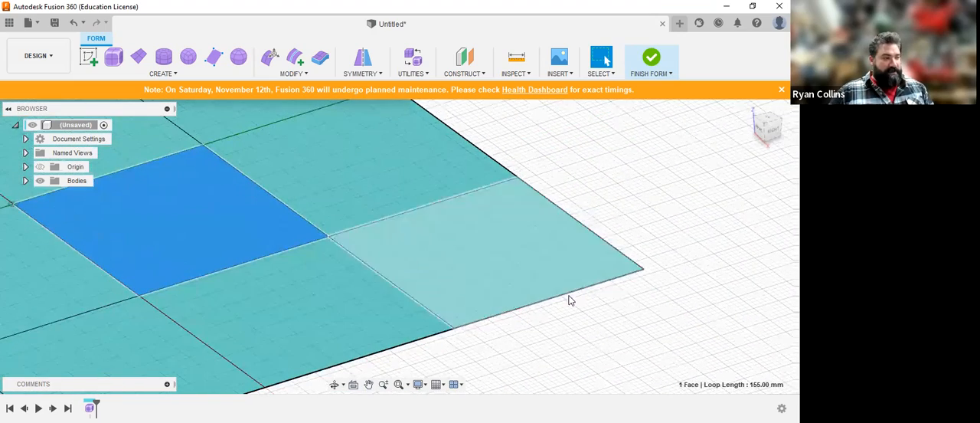
pyautogui.click(564, 298)
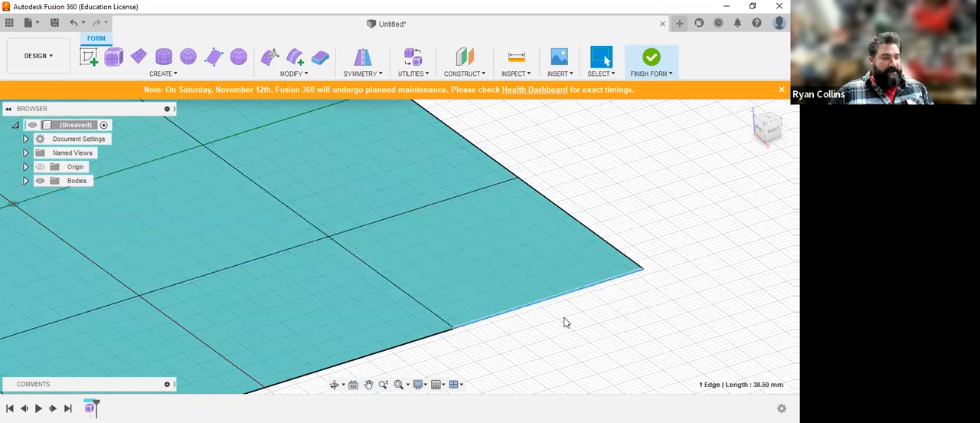
pyautogui.click(392, 285)
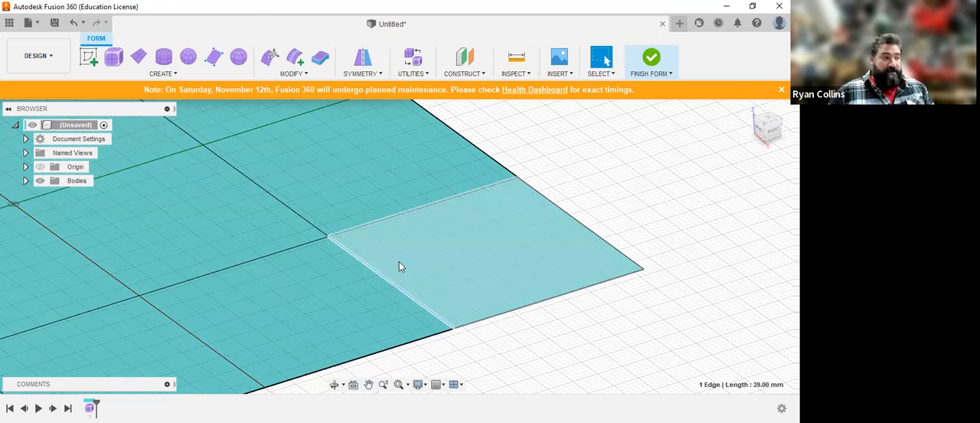
pyautogui.click(327, 238)
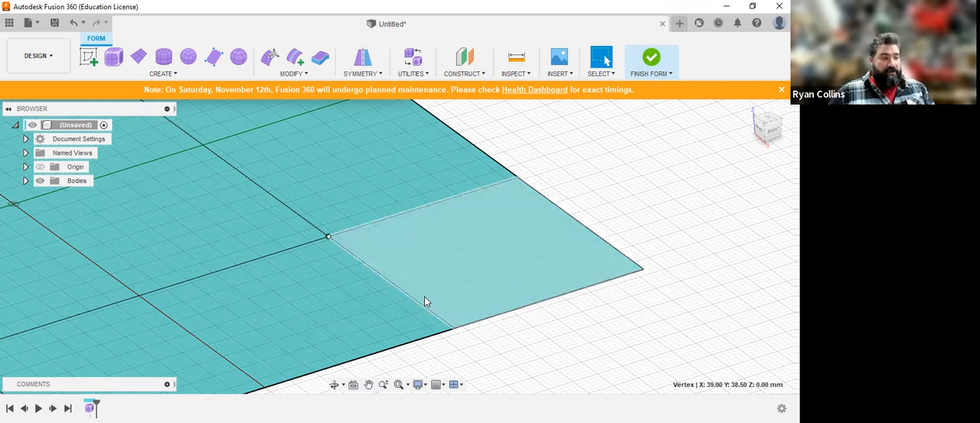
pyautogui.click(493, 259)
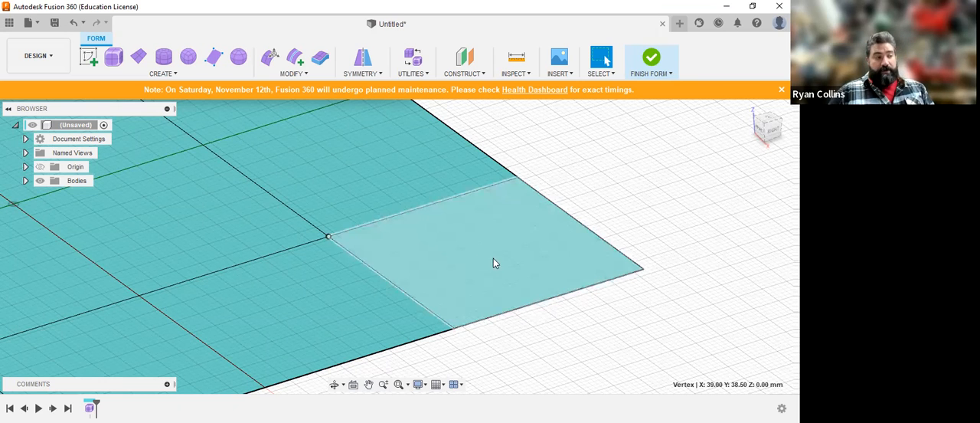
pyautogui.click(506, 236)
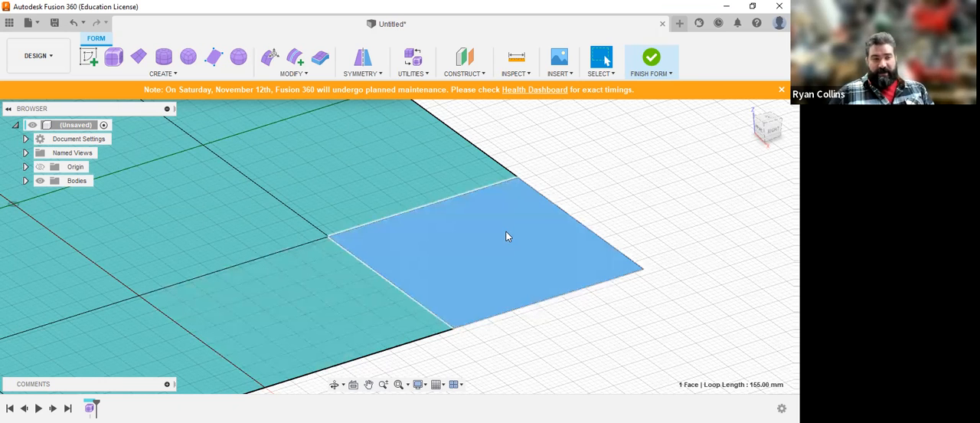
# Step: Window-select the faces and edges of the entire plane, and clear the selection
pyautogui.scroll(-5, 526, 278)
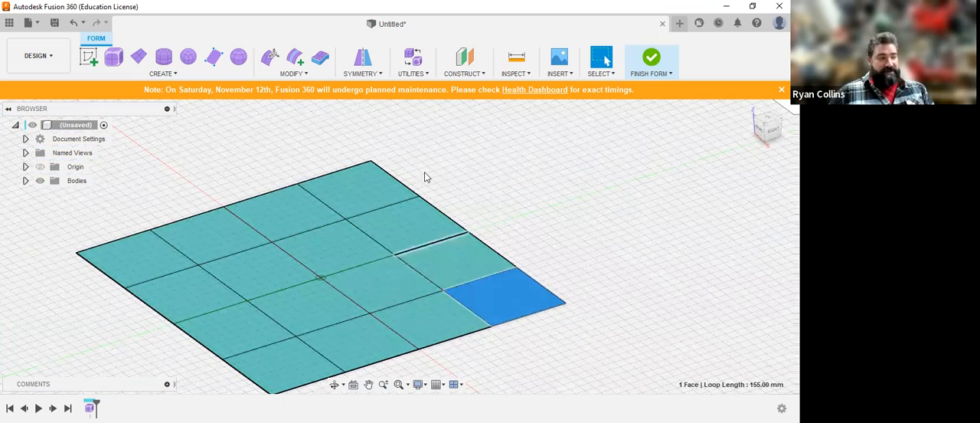
pyautogui.scroll(-1, 269, 273)
pyautogui.moveTo(141, 208); pyautogui.dragTo(484, 352)
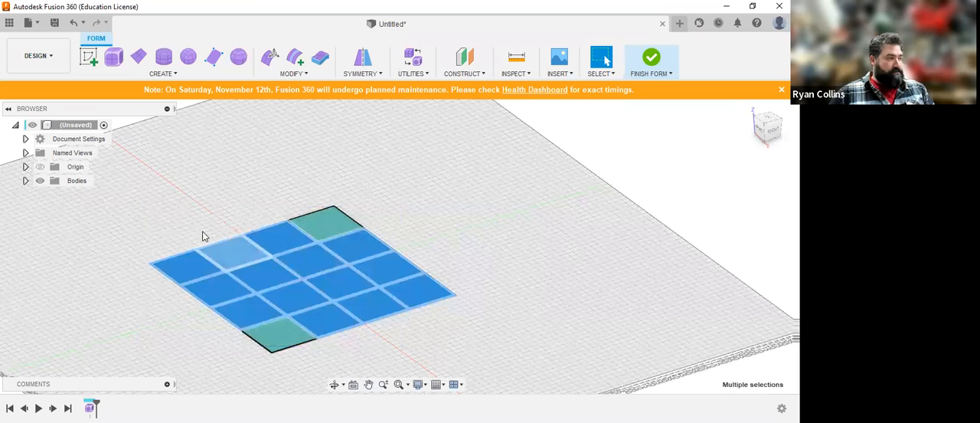
pyautogui.moveTo(146, 195); pyautogui.dragTo(475, 394)
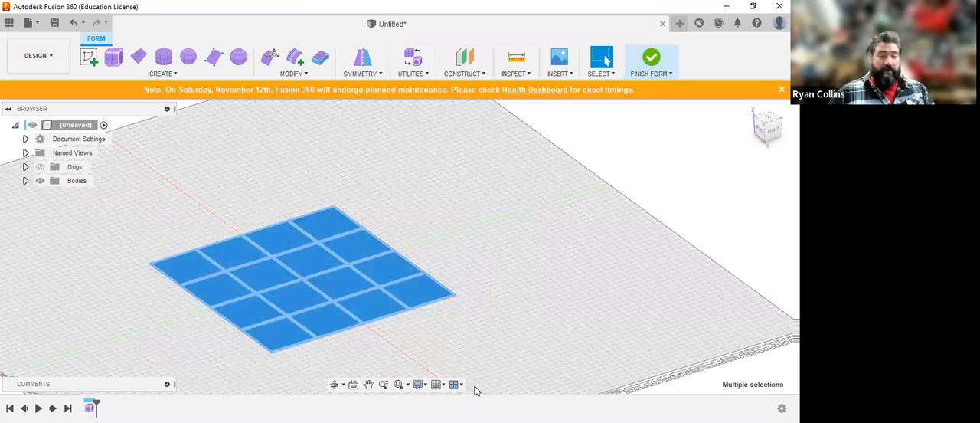
pyautogui.click(574, 305)
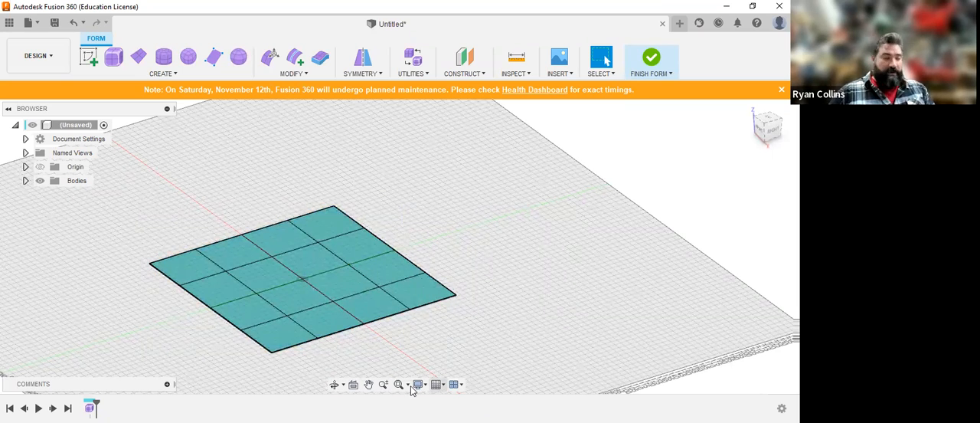
# Step: Use Edit Form to raise the plane's centre vertex by 92 mm
pyautogui.moveTo(354, 246); pyautogui.dragTo(471, 218, button='middle')
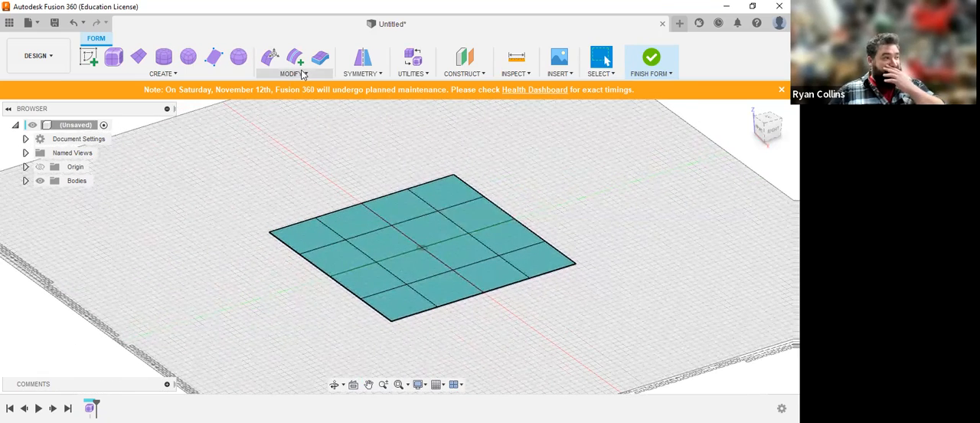
pyautogui.click(421, 248)
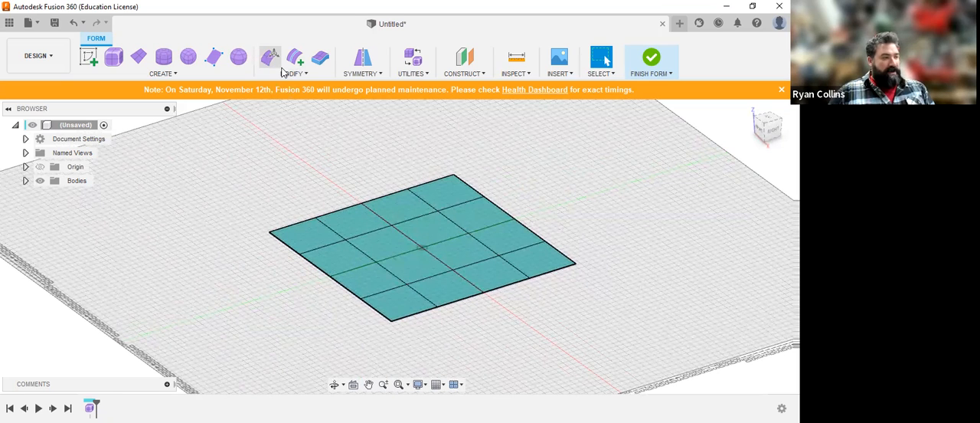
pyautogui.click(272, 61)
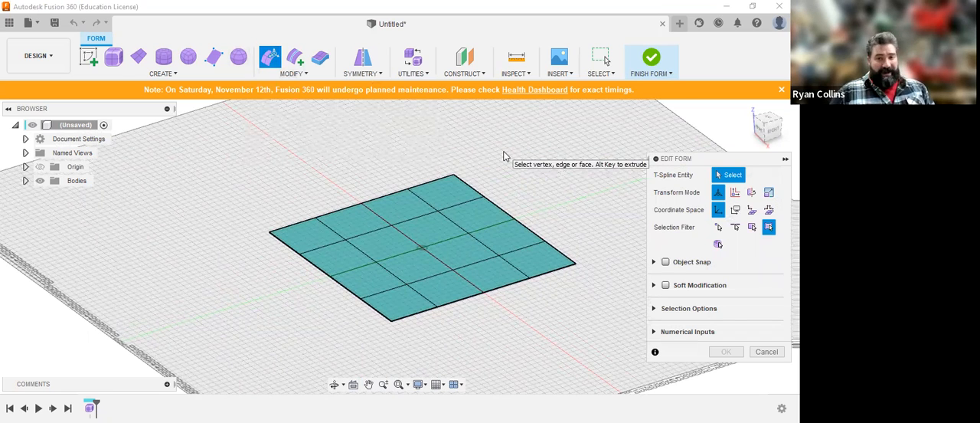
pyautogui.click(421, 253)
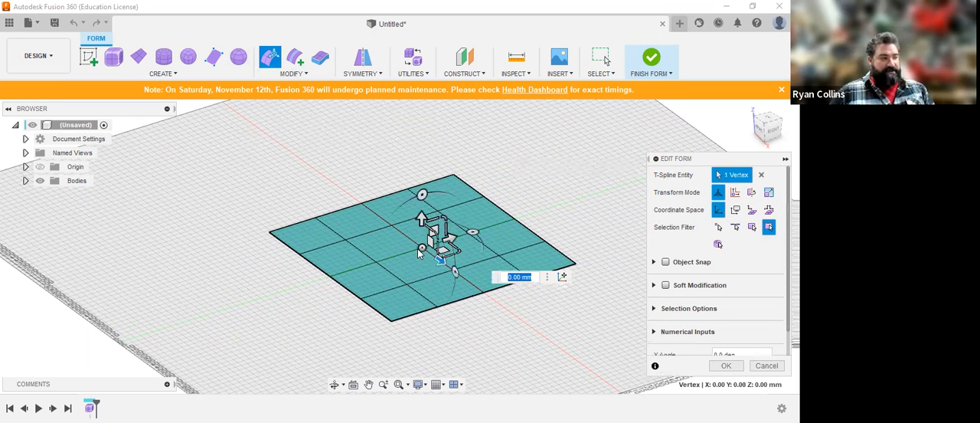
pyautogui.click(383, 243)
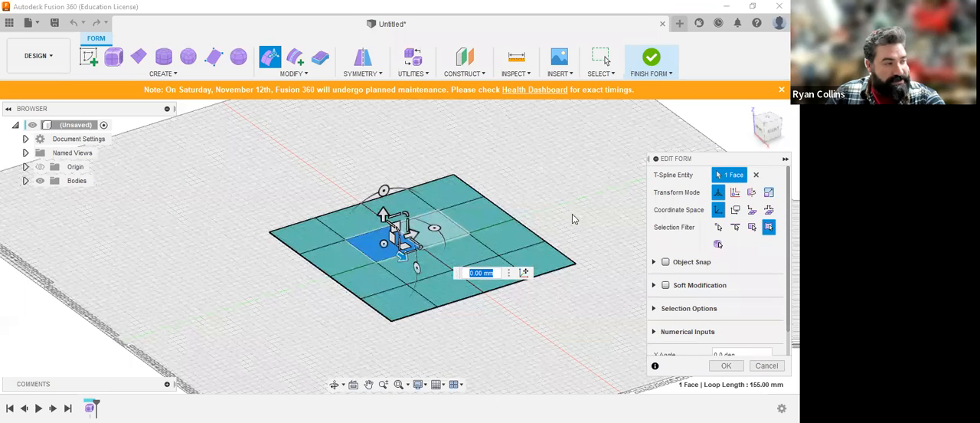
pyautogui.press('Escape')
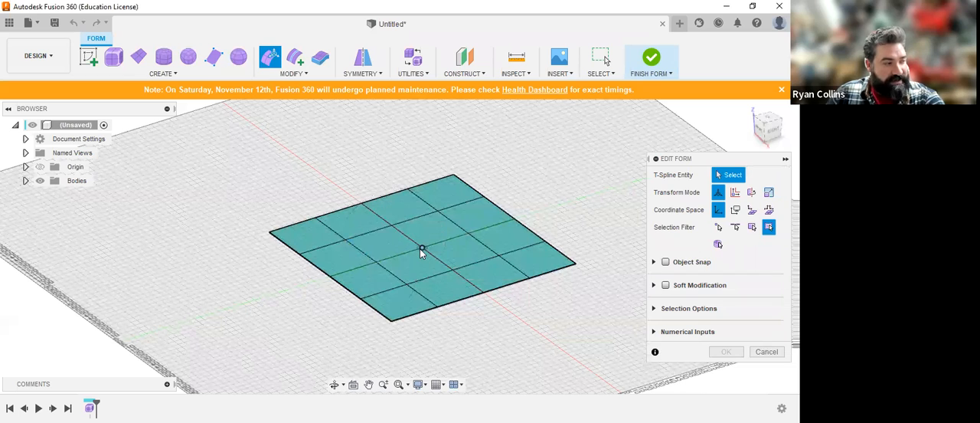
pyautogui.click(422, 216)
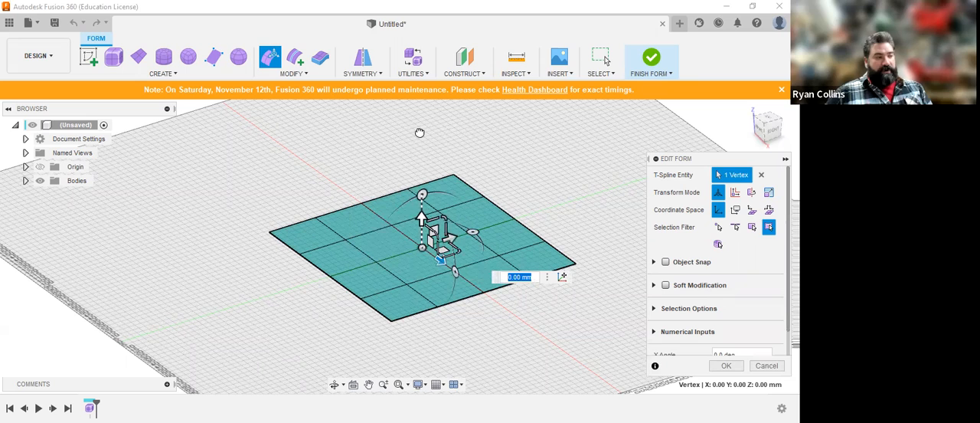
pyautogui.write('92')
pyautogui.press('Return')
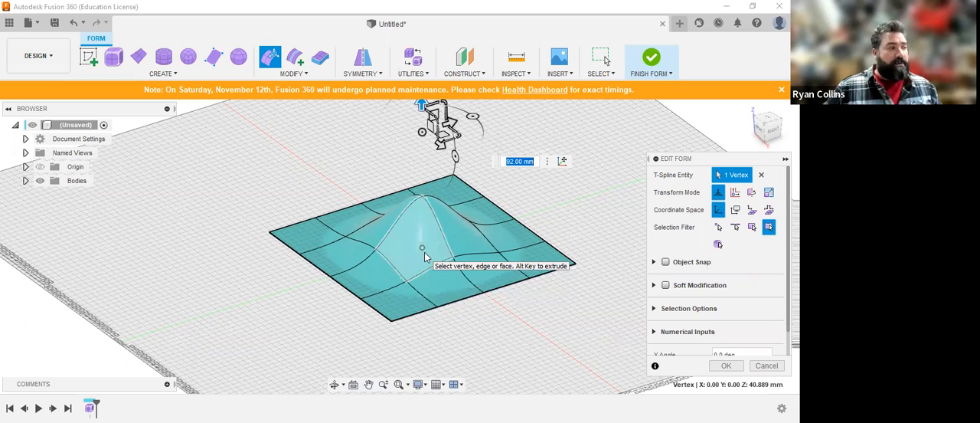
# Step: View the raised centre of the plane from the front and from an angle, and clear the vertex selection
pyautogui.click(763, 134)
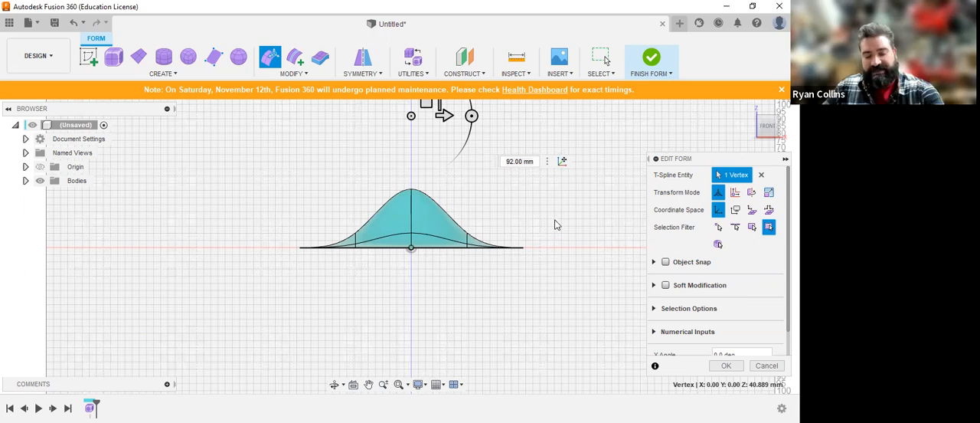
pyautogui.keyDown('shift'); pyautogui.moveTo(552, 218); pyautogui.dragTo(534, 260, button='middle'); pyautogui.keyUp('shift')
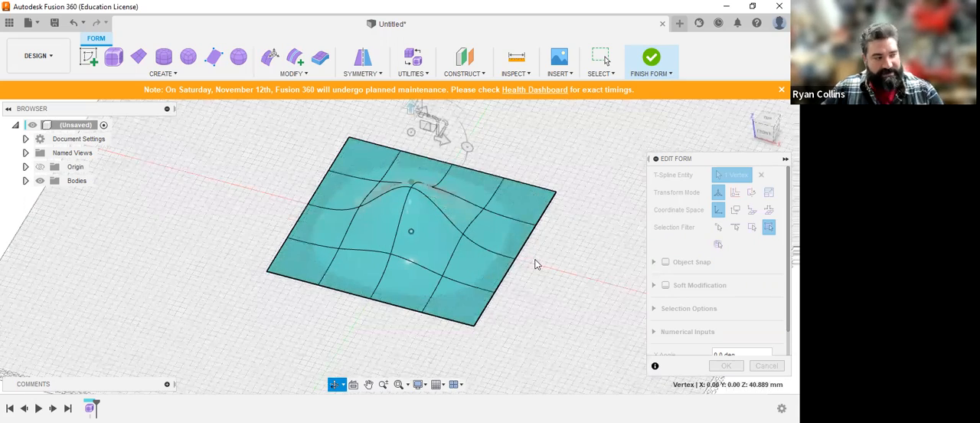
pyautogui.click(505, 270)
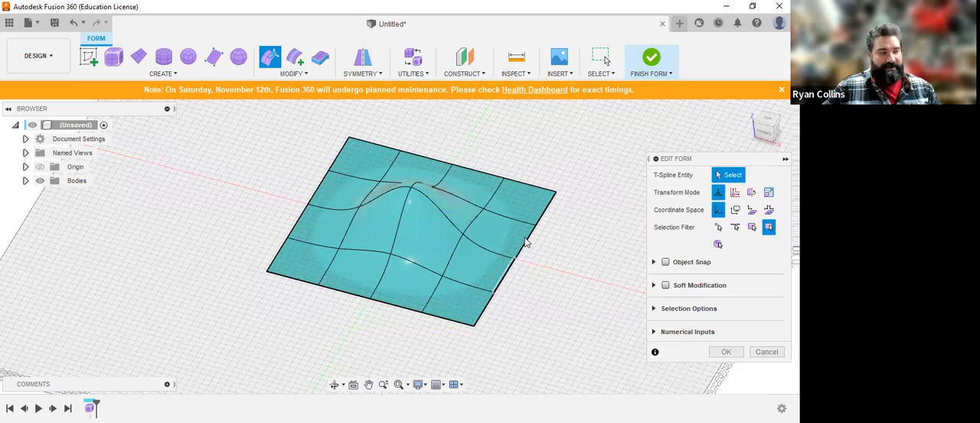
# Step: Select the edge running from the bump to the plane's border together with its two adjoining border edges, and clear the selection
pyautogui.click(489, 251)
pyautogui.scroll(5, 491, 253)
pyautogui.keyDown('shift'); pyautogui.click(517, 268); pyautogui.keyUp('shift')
pyautogui.keyDown('shift'); pyautogui.click(544, 228); pyautogui.keyUp('shift')
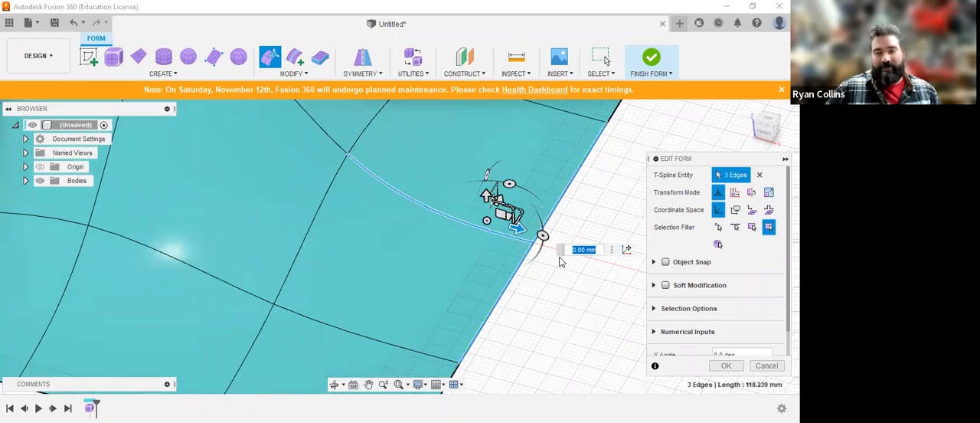
pyautogui.scroll(-6, 551, 335)
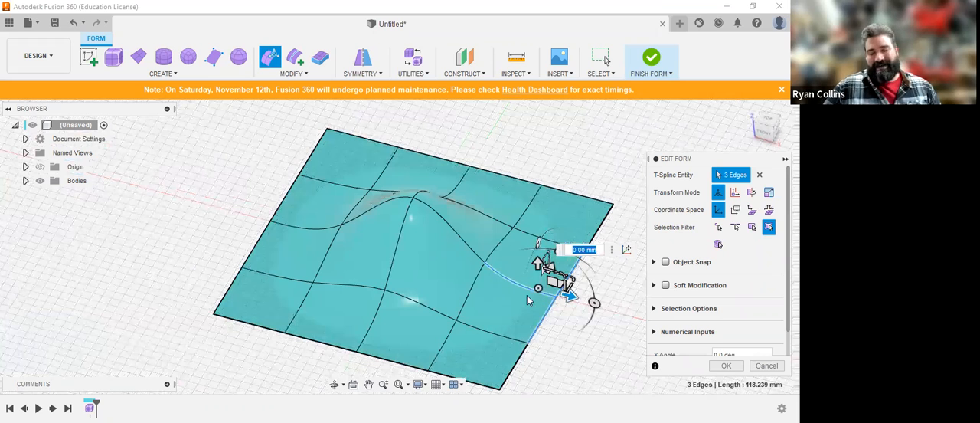
pyautogui.moveTo(527, 301); pyautogui.dragTo(472, 264, button='middle')
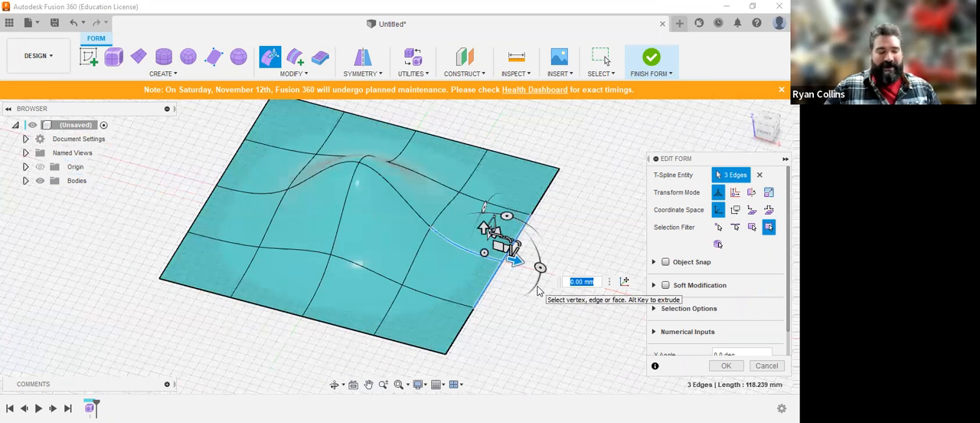
pyautogui.click(597, 192)
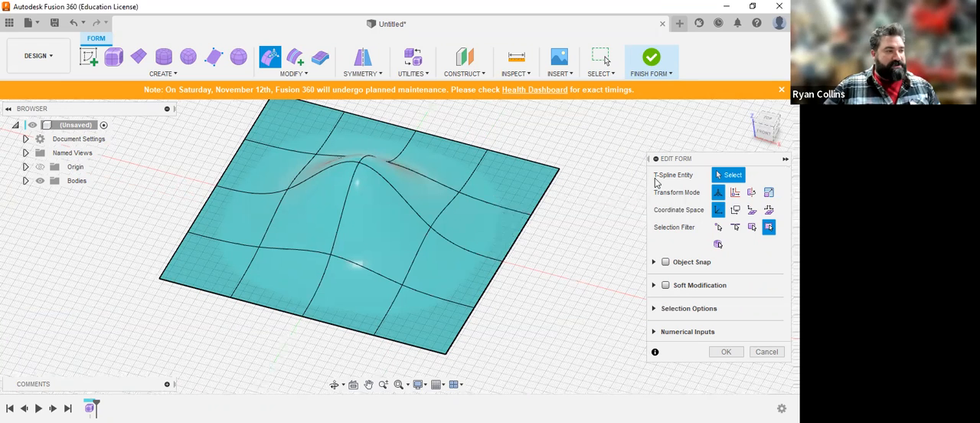
# Step: Switch the Edit Form selection filter to vertices and then to edges, and select the full four-edge line beside the bump
pyautogui.moveTo(716, 160); pyautogui.dragTo(656, 149)
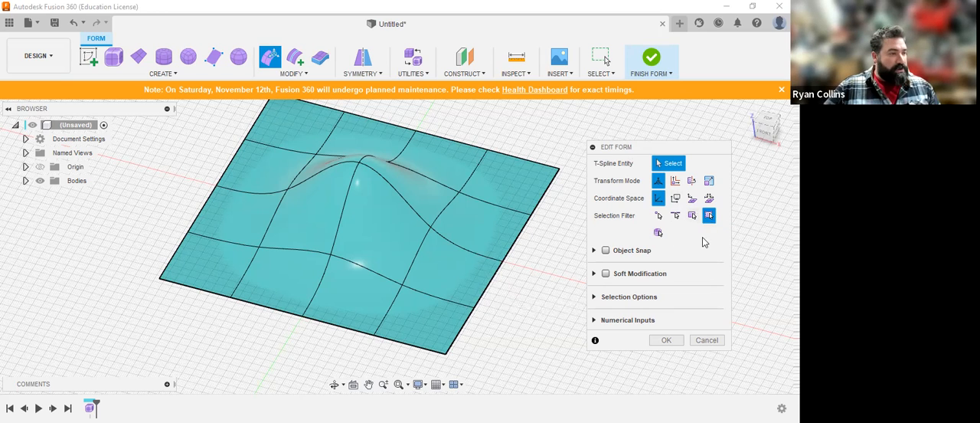
pyautogui.click(662, 218)
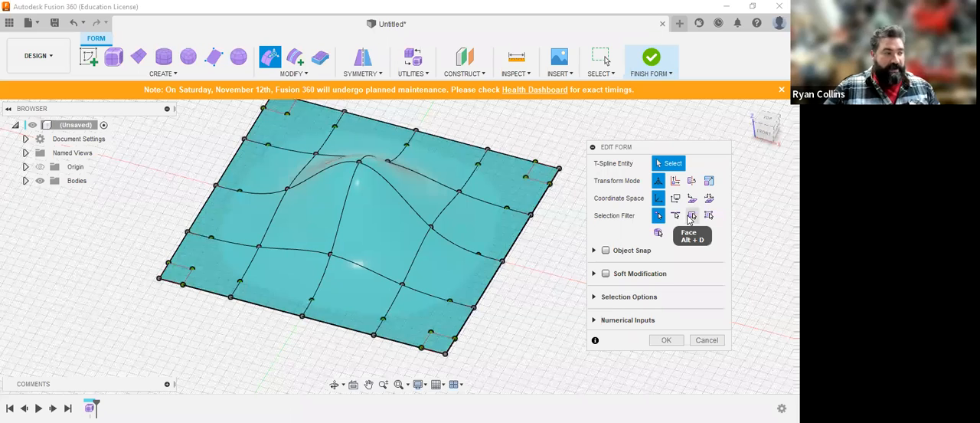
pyautogui.click(675, 215)
pyautogui.click(470, 252)
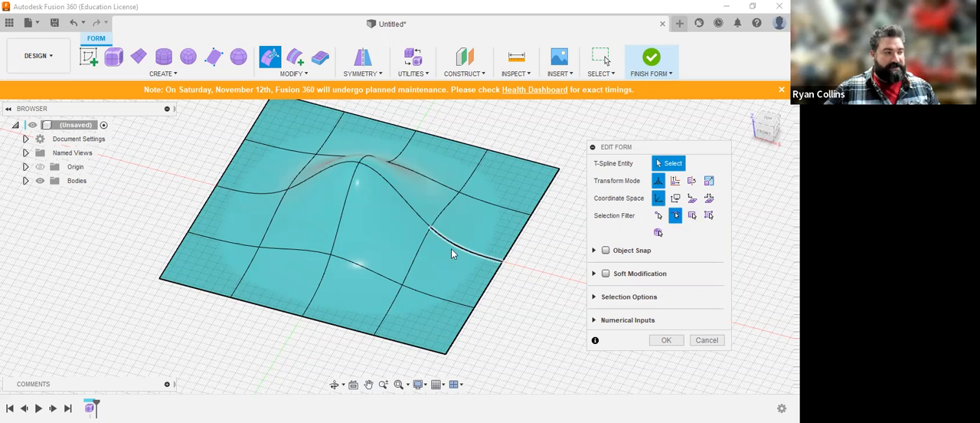
pyautogui.click(420, 257)
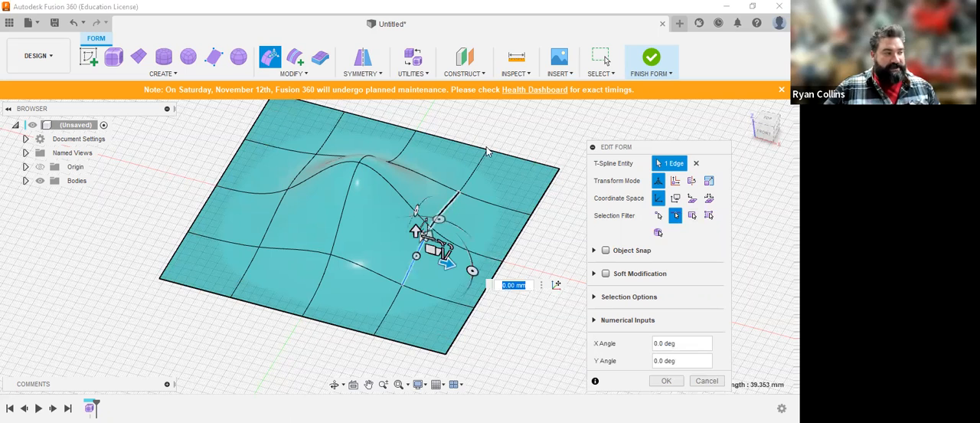
pyautogui.doubleClick(395, 288)
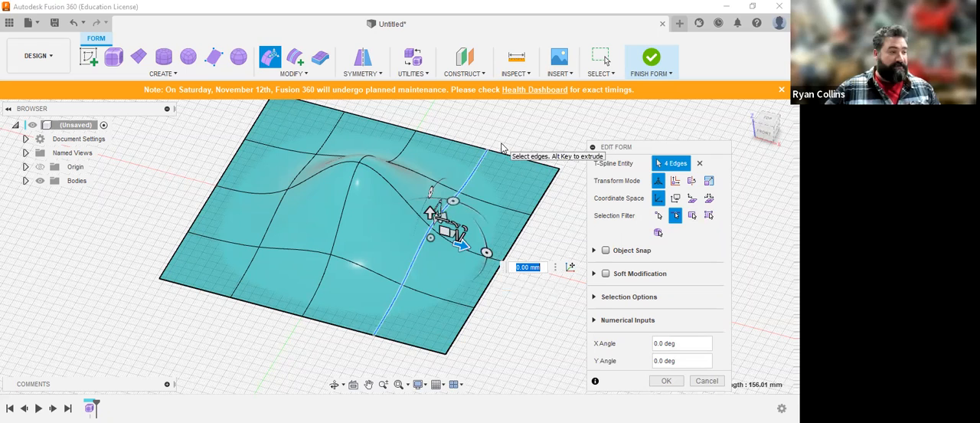
# Step: Switch the selection filter to faces, select all 16 faces of the plane, and clear the selection
pyautogui.click(691, 215)
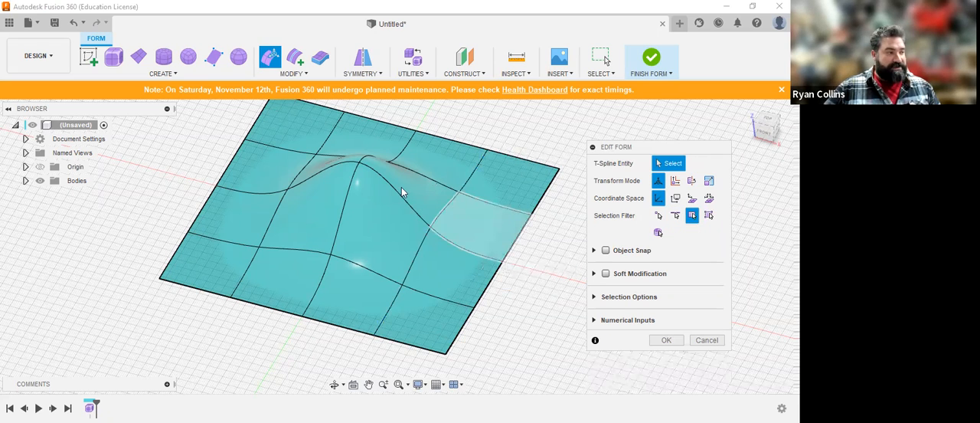
pyautogui.click(490, 234)
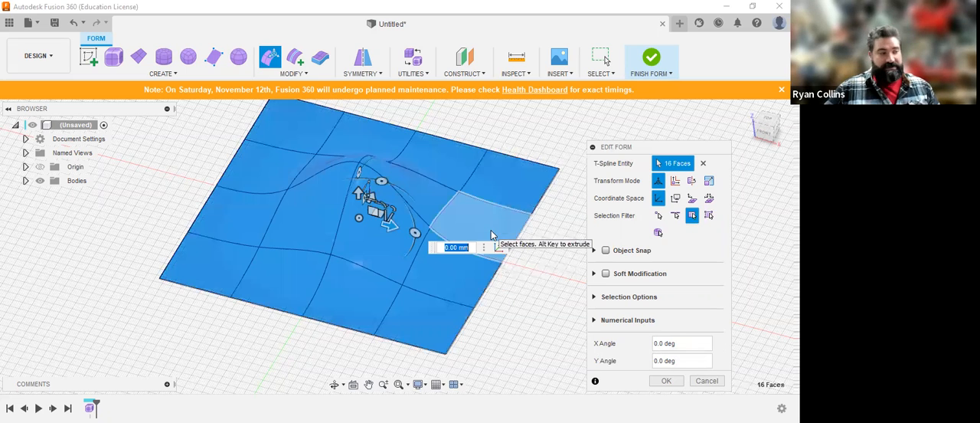
pyautogui.click(558, 223)
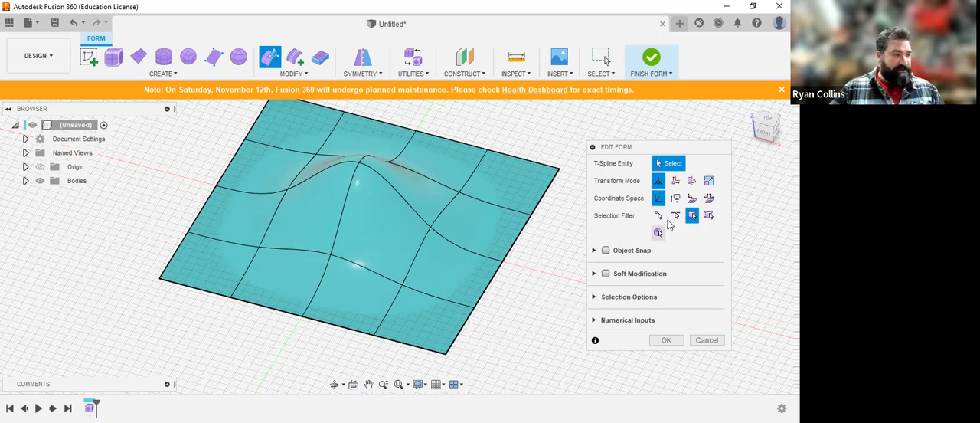
# Step: Restore the filter for all entity types, pull the plane's near corner face outward and lower it by 68 mm
pyautogui.click(711, 218)
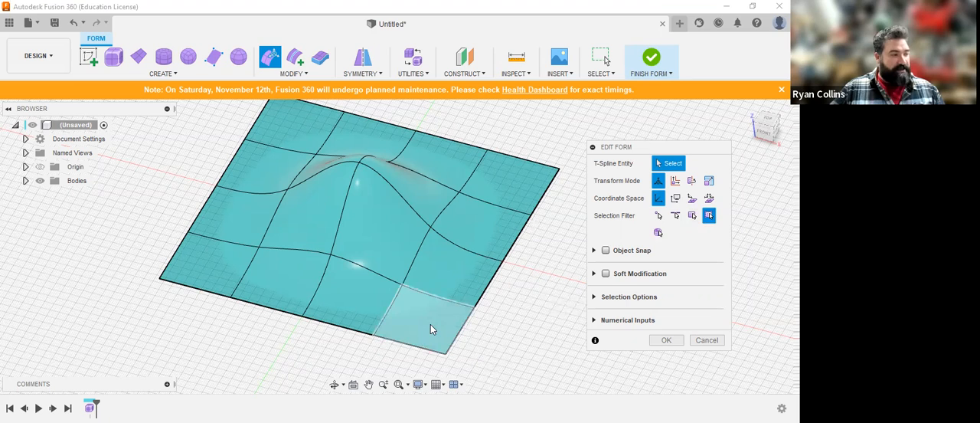
pyautogui.click(456, 326)
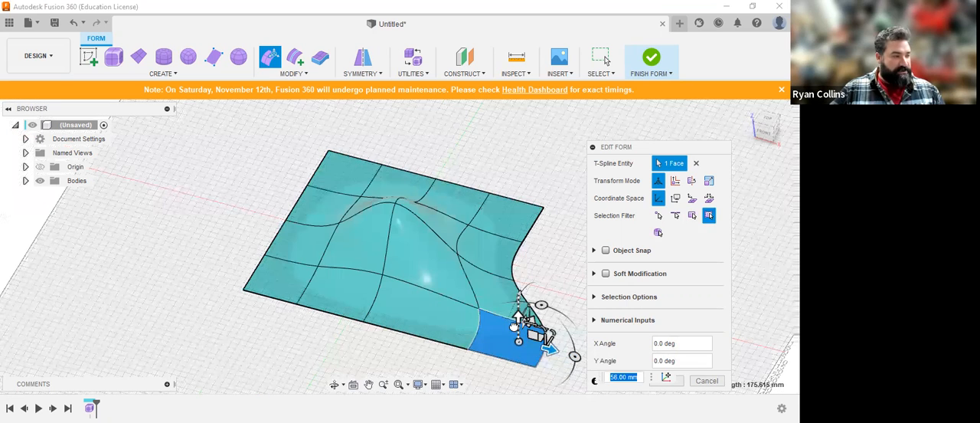
pyautogui.moveTo(514, 326); pyautogui.dragTo(501, 389)
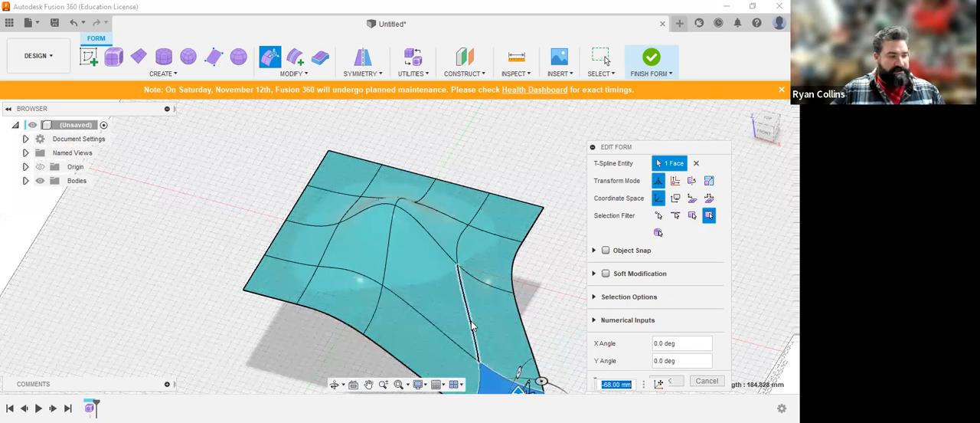
pyautogui.keyDown('shift'); pyautogui.moveTo(503, 266); pyautogui.dragTo(389, 275, button='middle'); pyautogui.keyUp('shift')
pyautogui.keyDown('shift'); pyautogui.moveTo(363, 270); pyautogui.dragTo(363, 271, button='middle'); pyautogui.keyUp('shift')
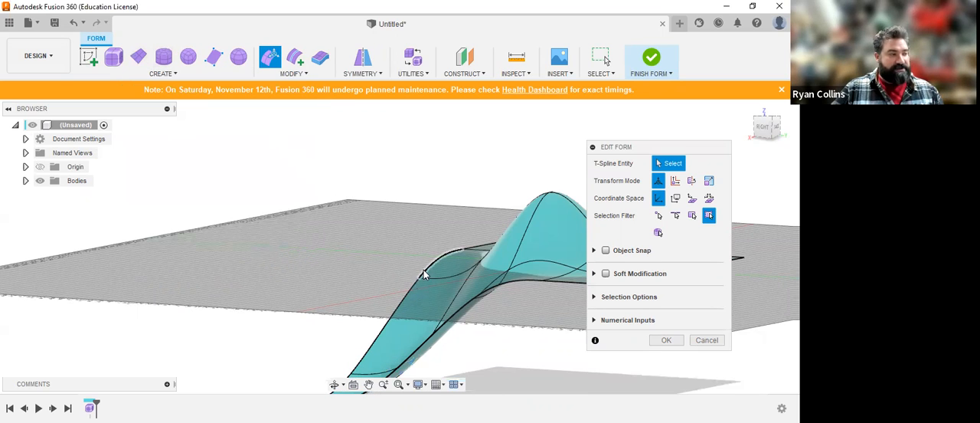
# Step: Pull the outer edge next to the lowered corner face horizontally away from the plane and inspect the stretched shape
pyautogui.click(467, 266)
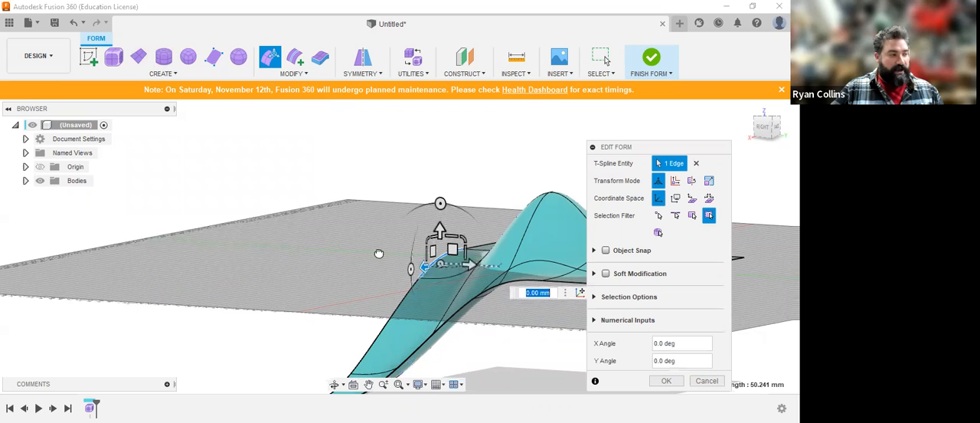
pyautogui.moveTo(470, 265); pyautogui.dragTo(131, 229)
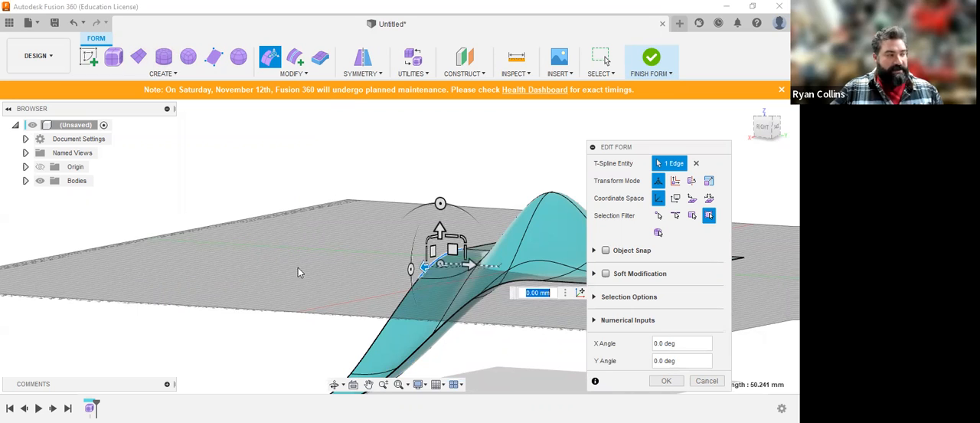
pyautogui.scroll(-4, 300, 267)
pyautogui.keyDown('shift'); pyautogui.moveTo(308, 262); pyautogui.dragTo(330, 224, button='middle'); pyautogui.keyUp('shift')
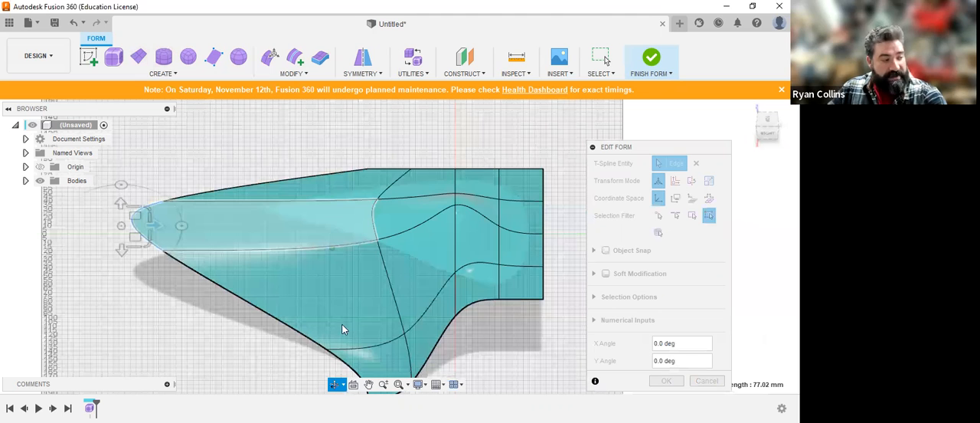
pyautogui.moveTo(344, 325); pyautogui.dragTo(320, 252, button='middle')
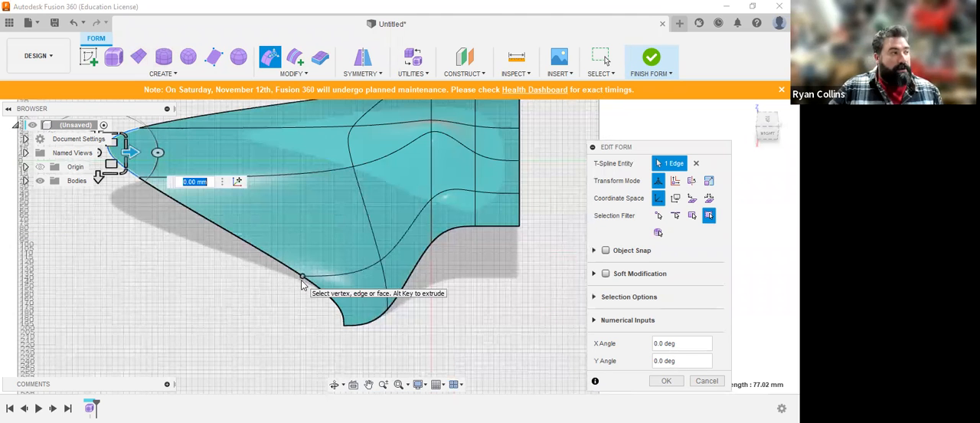
pyautogui.scroll(-3, 302, 285)
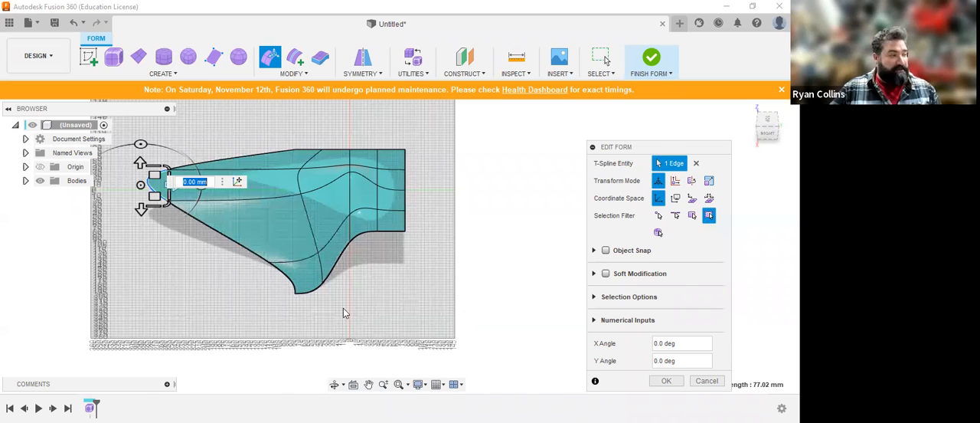
pyautogui.scroll(3, 286, 291)
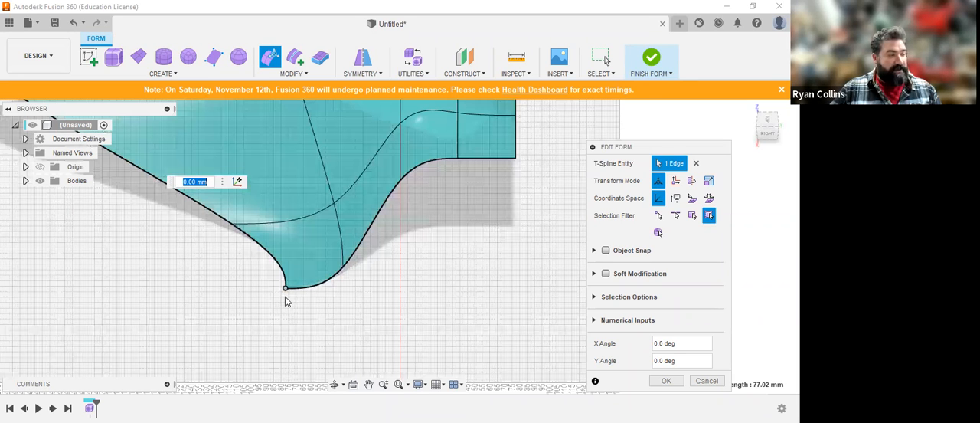
# Step: Cancel the pending Edit Form changes and delete the outermost corner vertex of the lowered face
pyautogui.click(286, 290)
pyautogui.press('BackSpace')
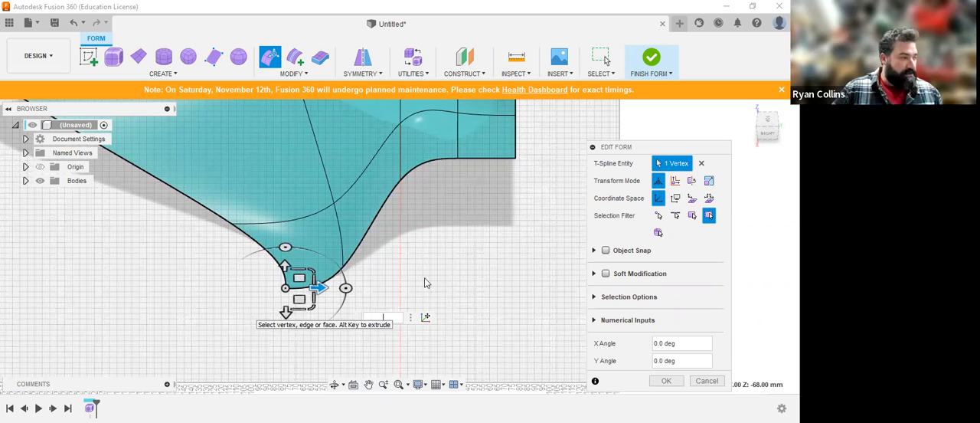
pyautogui.click(706, 380)
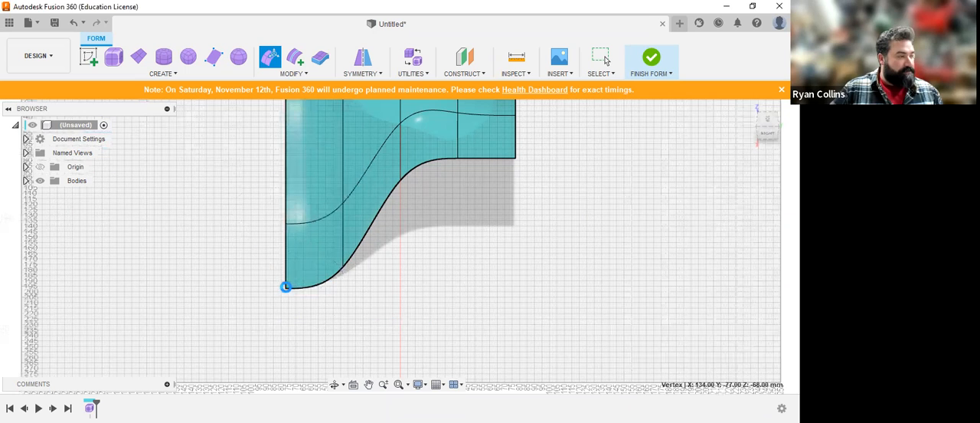
pyautogui.press('Escape')
pyautogui.scroll(-2, 287, 289)
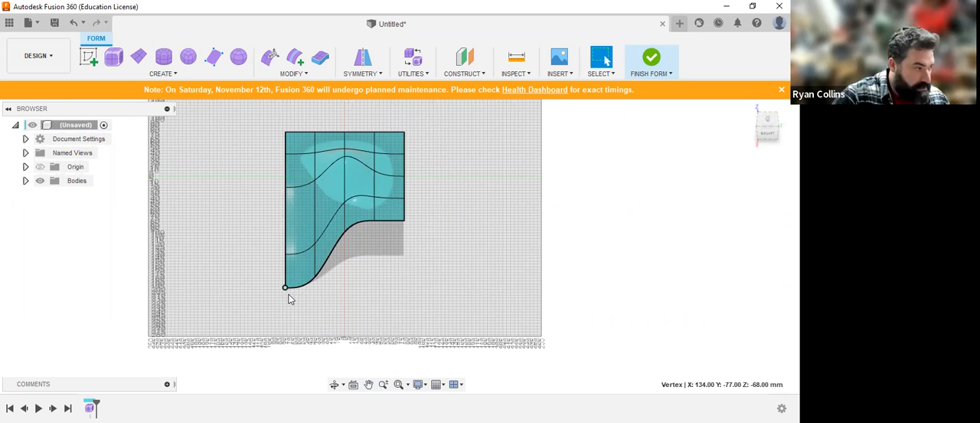
pyautogui.press('Delete')
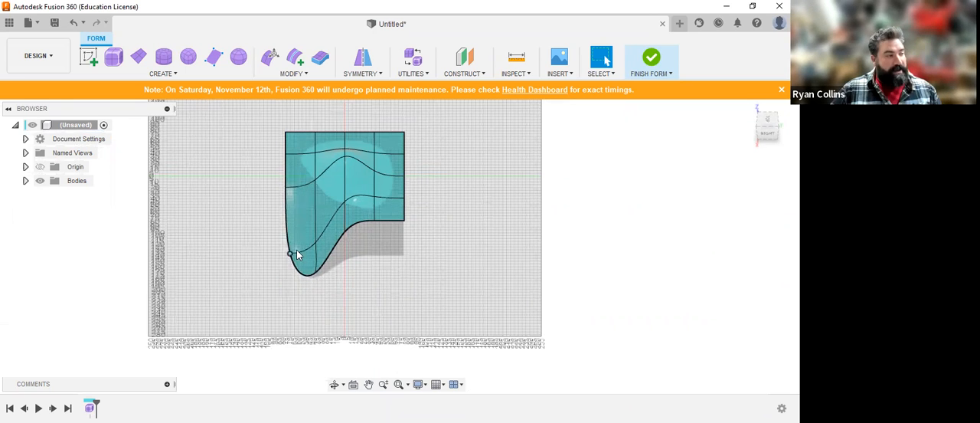
# Step: Select the rounded tip's border edge, and delete the interior vertex nearest the tip
pyautogui.scroll(5, 291, 280)
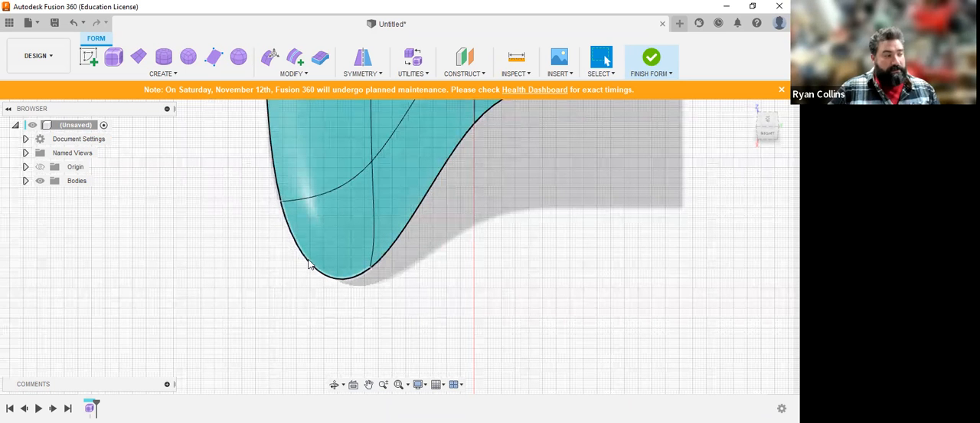
pyautogui.click(304, 260)
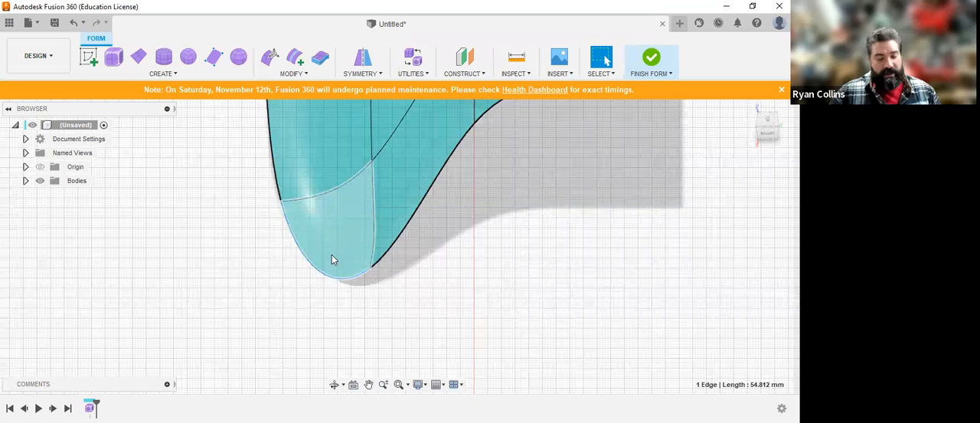
pyautogui.keyDown('shift'); pyautogui.moveTo(330, 264); pyautogui.dragTo(347, 251, button='middle'); pyautogui.keyUp('shift')
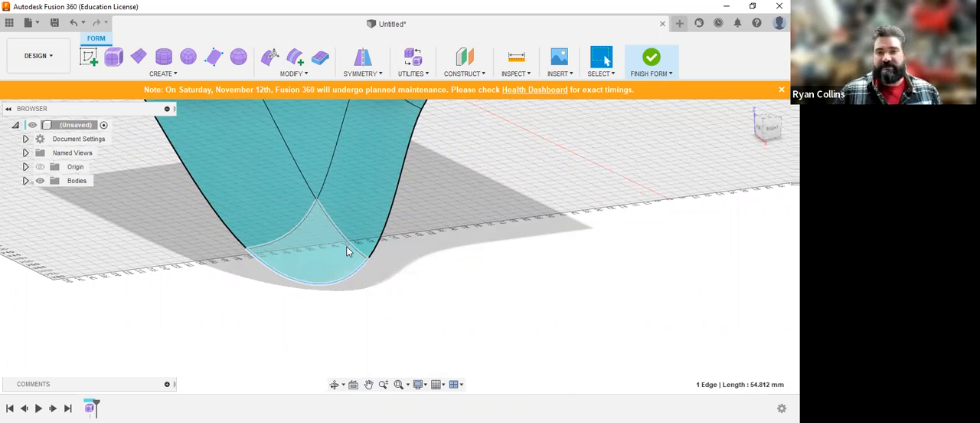
pyautogui.keyDown('shift'); pyautogui.moveTo(402, 263); pyautogui.dragTo(422, 238, button='middle'); pyautogui.keyUp('shift')
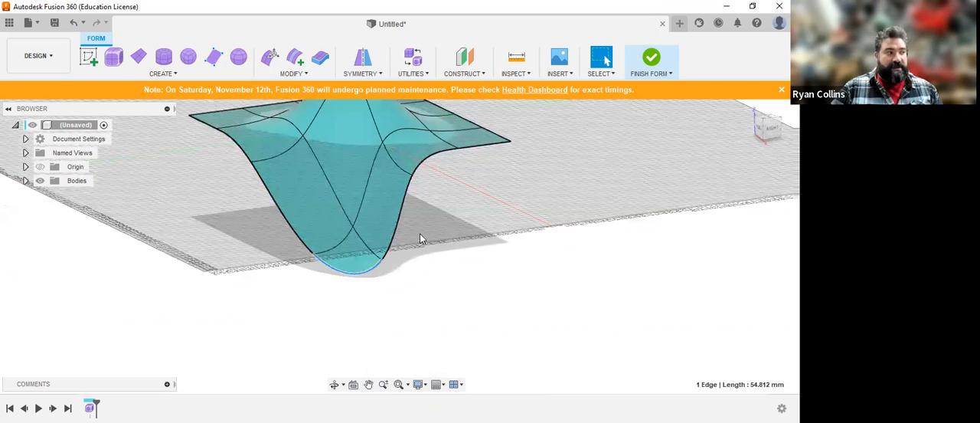
pyautogui.click(352, 227)
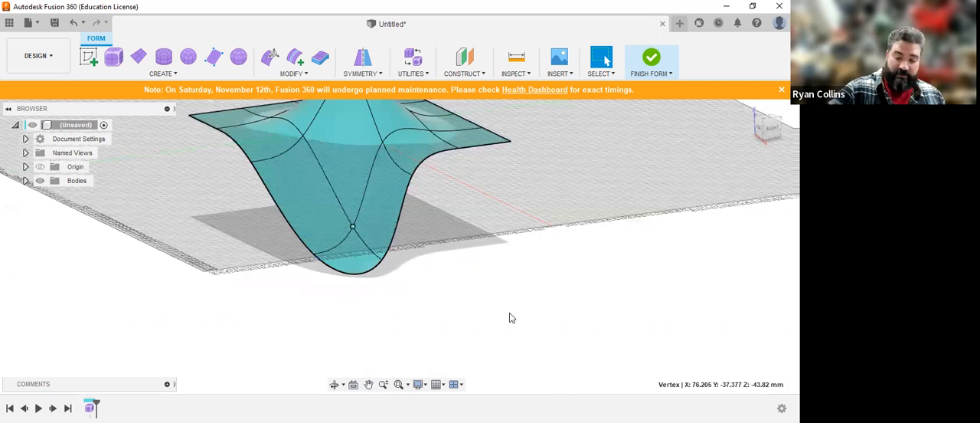
pyautogui.press('Escape')
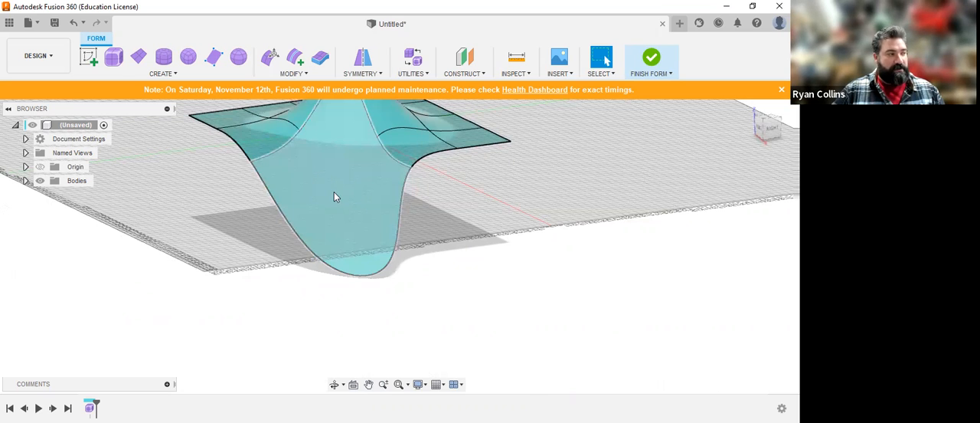
# Step: Select the stretched corner face and an adjoining inner edge to examine how the simplified surface is divided
pyautogui.click(343, 135)
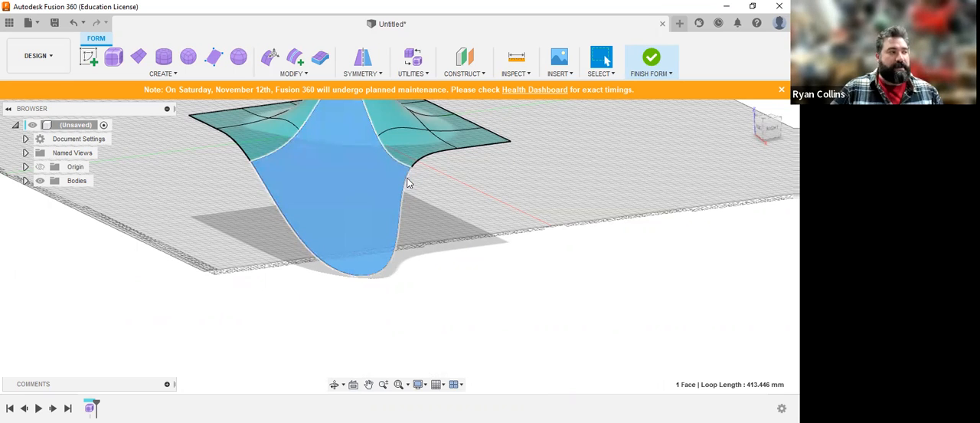
pyautogui.click(403, 130)
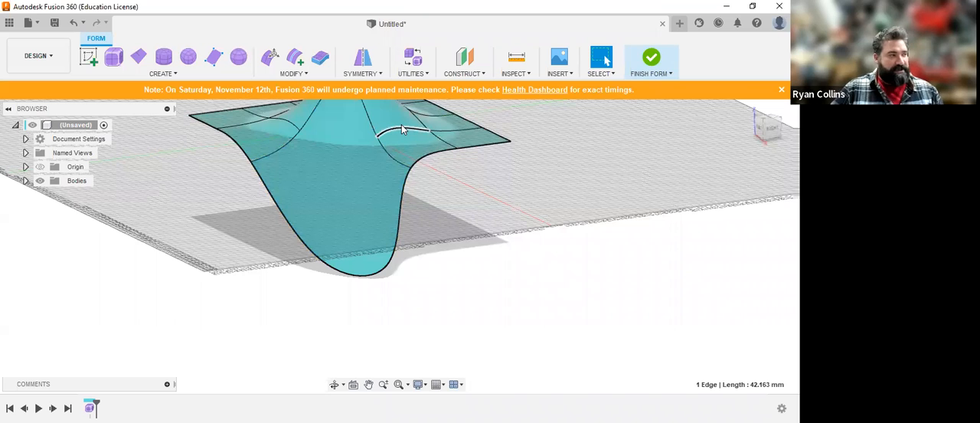
pyautogui.click(451, 209)
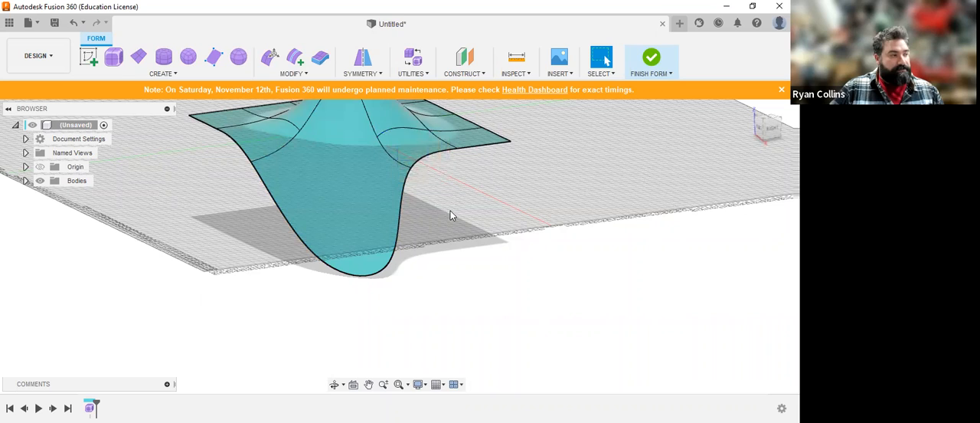
pyautogui.scroll(-4, 369, 213)
pyautogui.moveTo(331, 166); pyautogui.dragTo(366, 234, button='middle')
pyautogui.scroll(4, 379, 218)
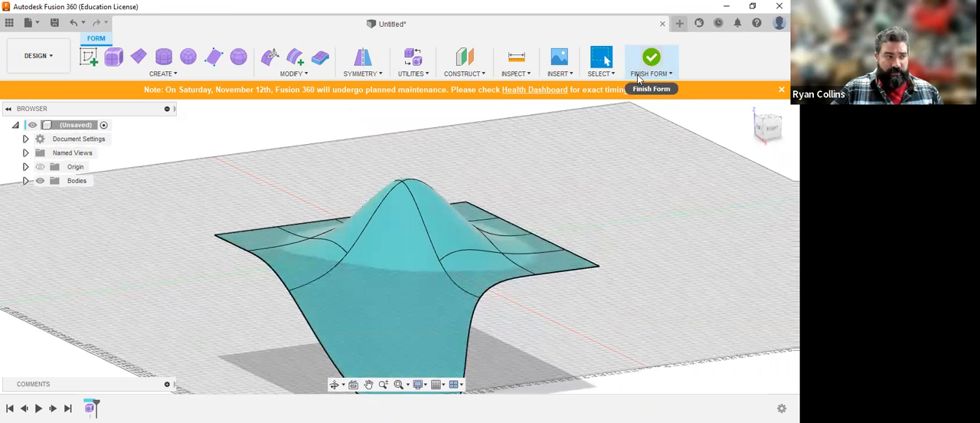
# Step: Try to move the whole surface body -33 mm along X with Move/Copy
pyautogui.click(379, 245)
pyautogui.keyDown('shift'); pyautogui.click(433, 247); pyautogui.keyUp('shift')
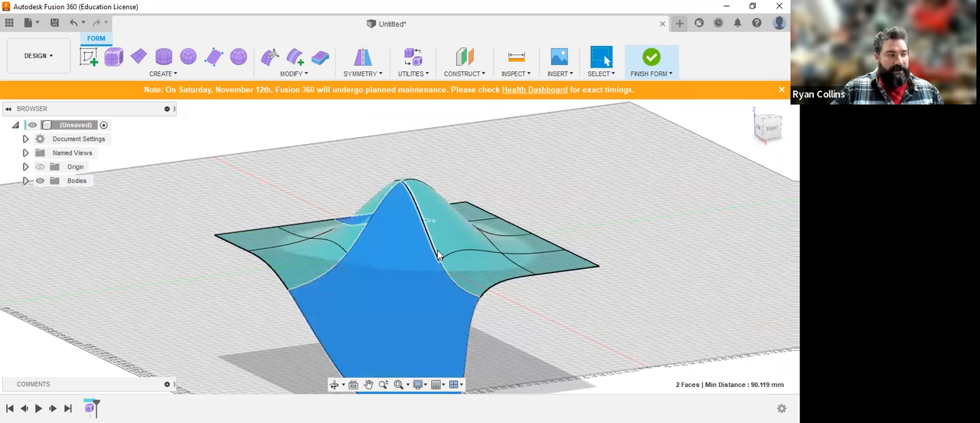
pyautogui.click(437, 255)
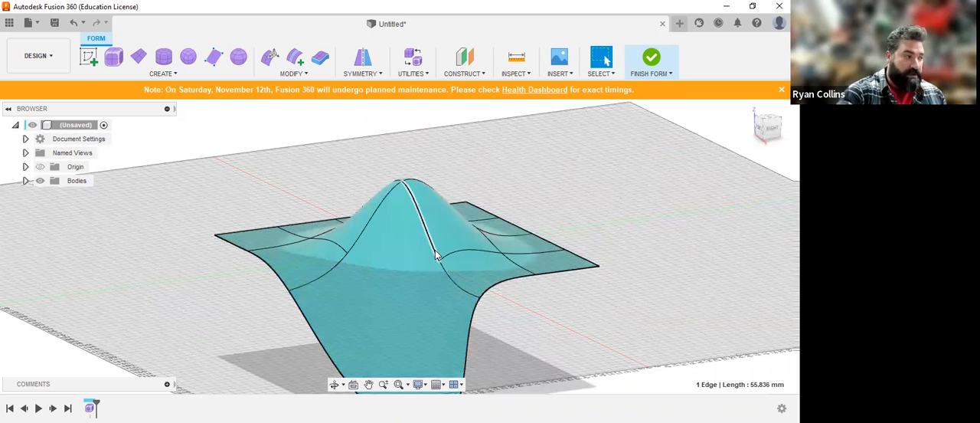
pyautogui.press('m')
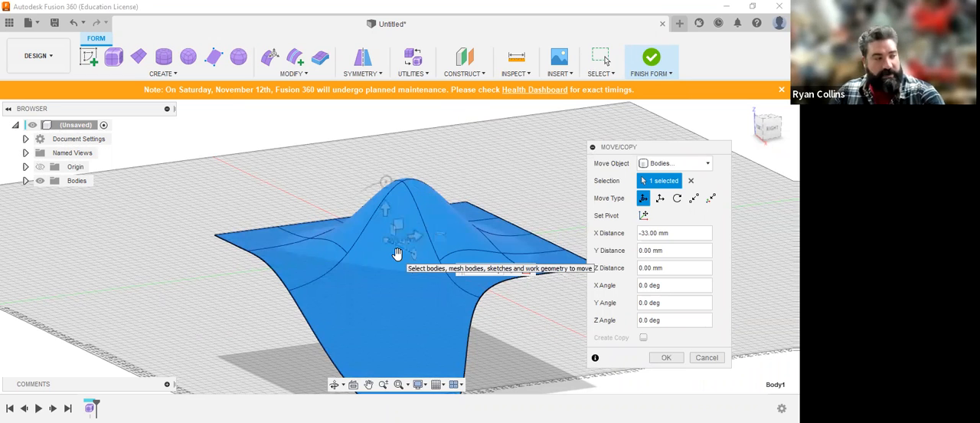
pyautogui.press('Escape')
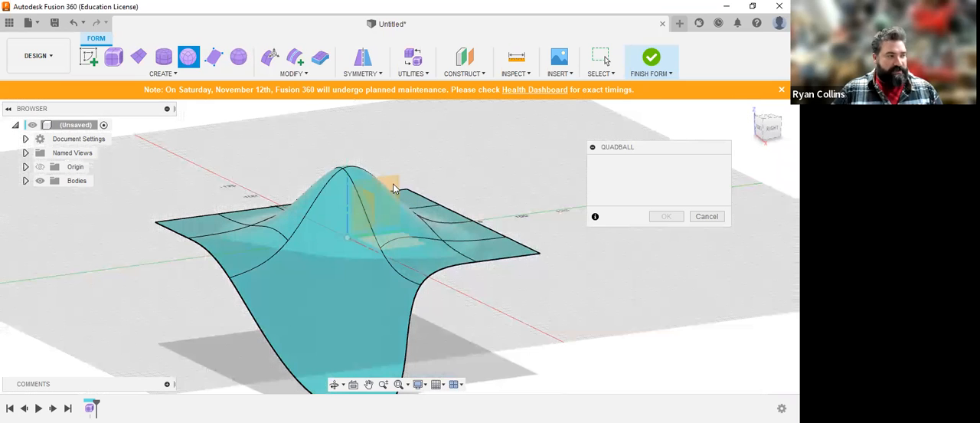
# Step: Place a Quadball with a 90 mm diameter beside the reshaped surface, using the vertical origin plane seen from the right
pyautogui.moveTo(536, 150); pyautogui.dragTo(366, 164, button='middle')
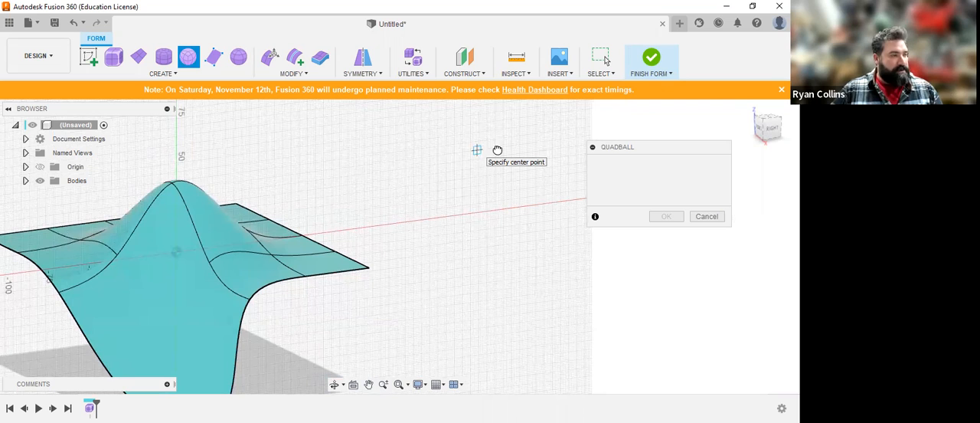
pyautogui.click(525, 192)
pyautogui.write('90')
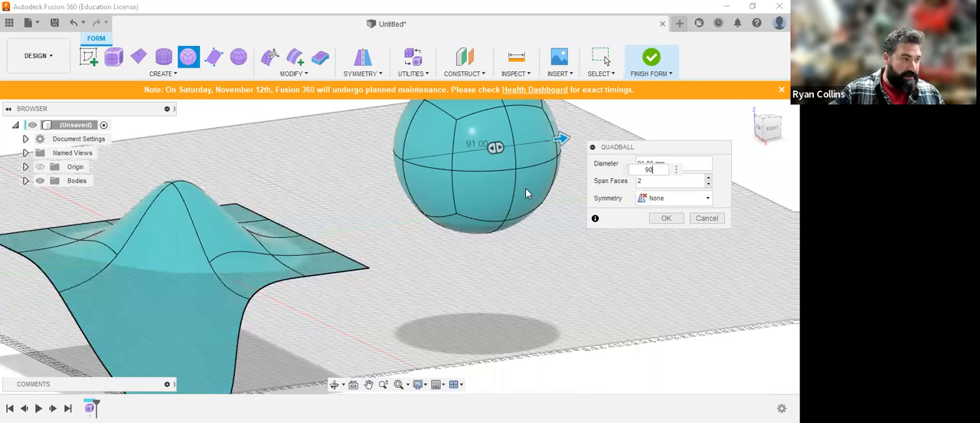
pyautogui.press('Return')
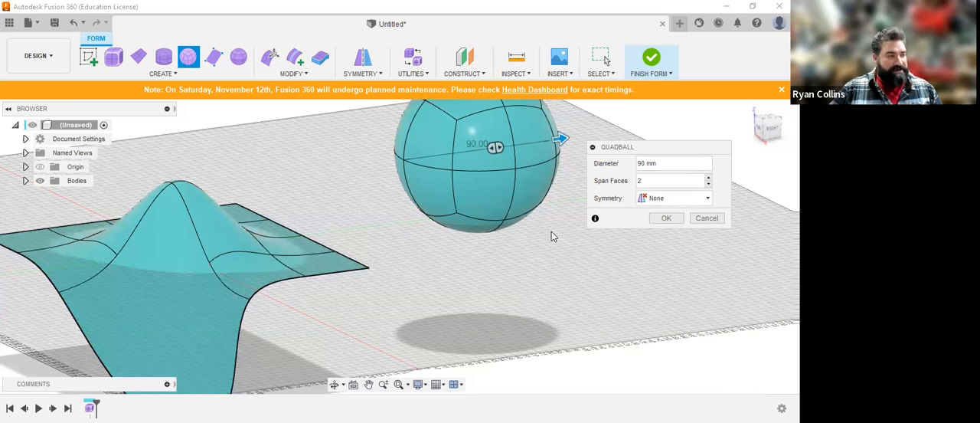
pyautogui.moveTo(551, 232); pyautogui.dragTo(553, 289, button='middle')
pyautogui.scroll(-1, 553, 289)
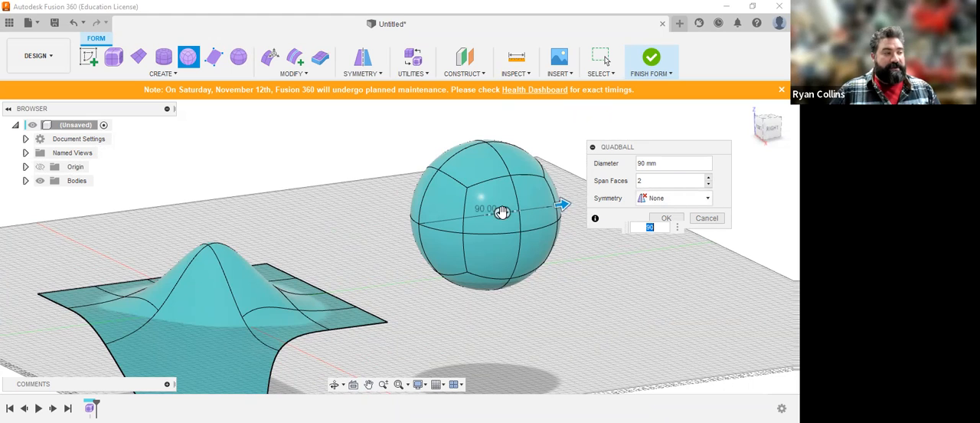
# Step: Try the quadball with 51 span faces and then 5, keeping its diameter at 90 mm
pyautogui.moveTo(502, 213); pyautogui.dragTo(572, 202)
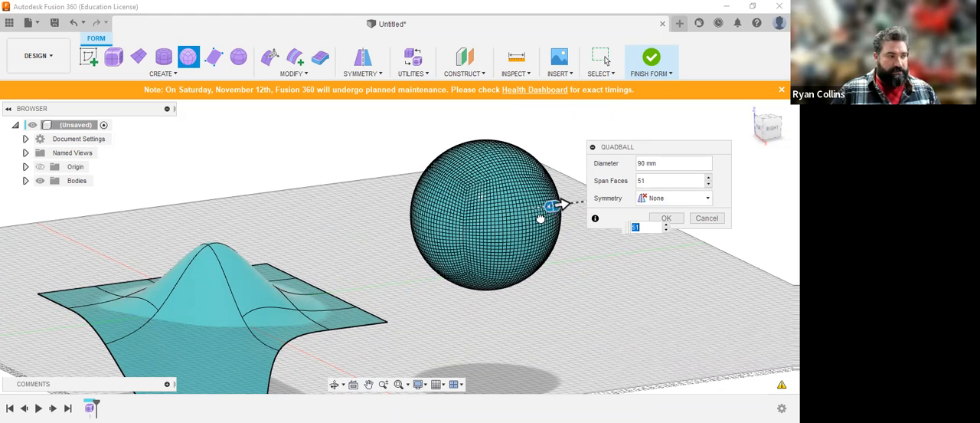
pyautogui.click(677, 166)
pyautogui.write('90')
pyautogui.click(663, 181)
pyautogui.moveTo(663, 183); pyautogui.dragTo(613, 183)
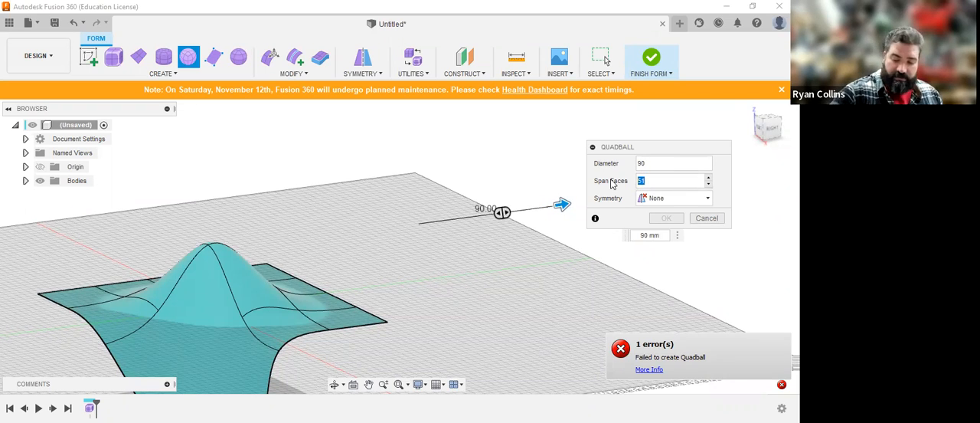
pyautogui.write('5')
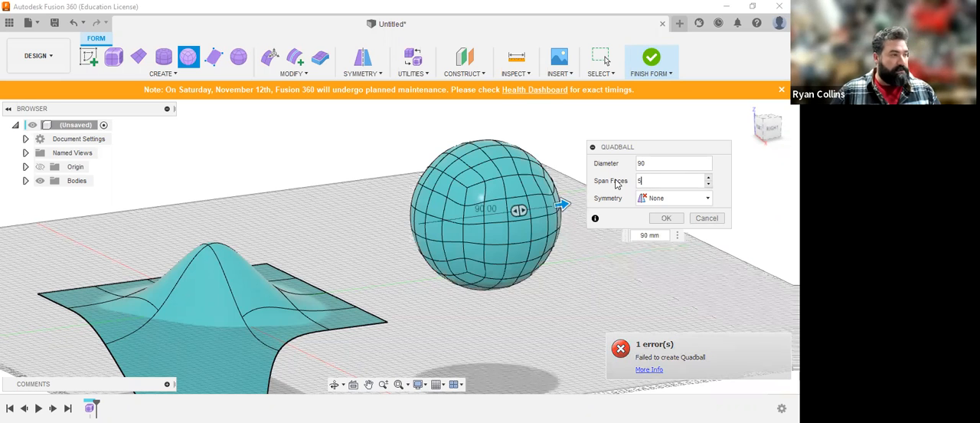
# Step: Create the quadball with 2 span faces and finish the form
pyautogui.moveTo(519, 210)
pyautogui.mouseDown()
pyautogui.moveTo(489, 215)
pyautogui.moveTo(501, 214)
pyautogui.mouseUp()
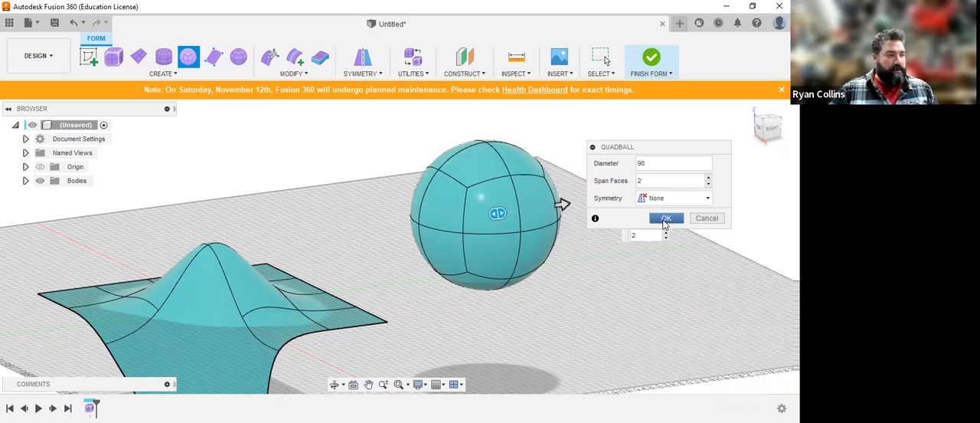
pyautogui.press('Return')
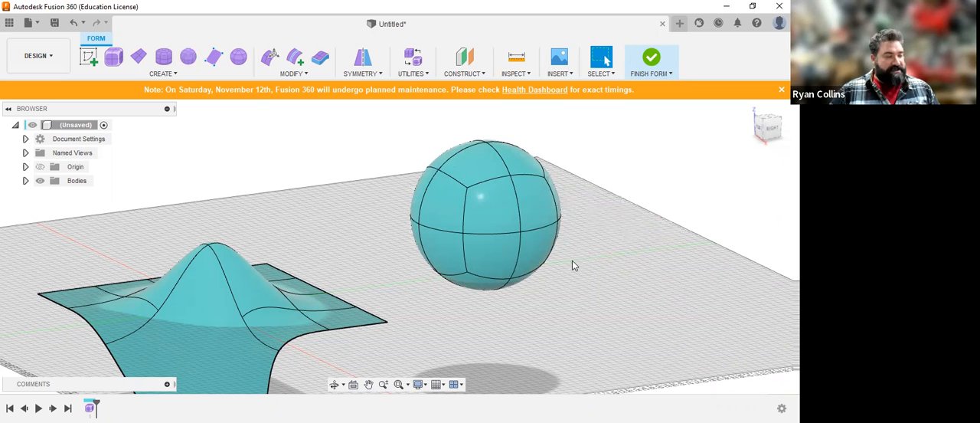
pyautogui.scroll(-3, 356, 285)
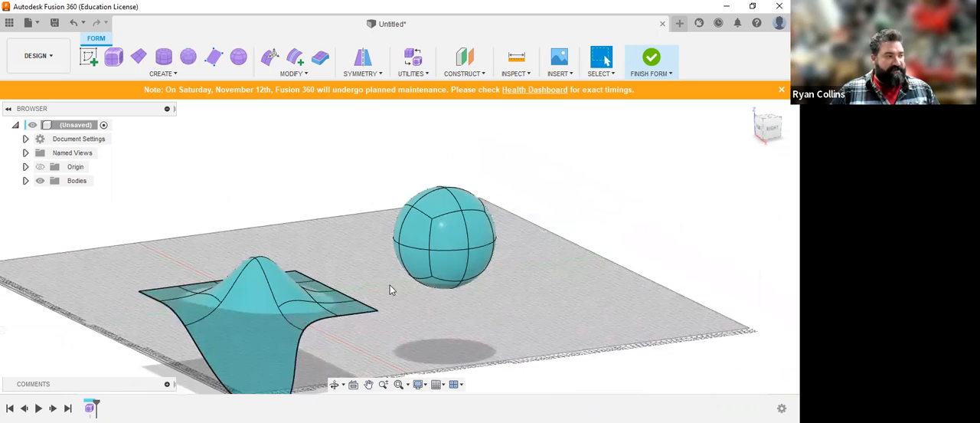
pyautogui.moveTo(419, 304); pyautogui.dragTo(450, 270, button='middle')
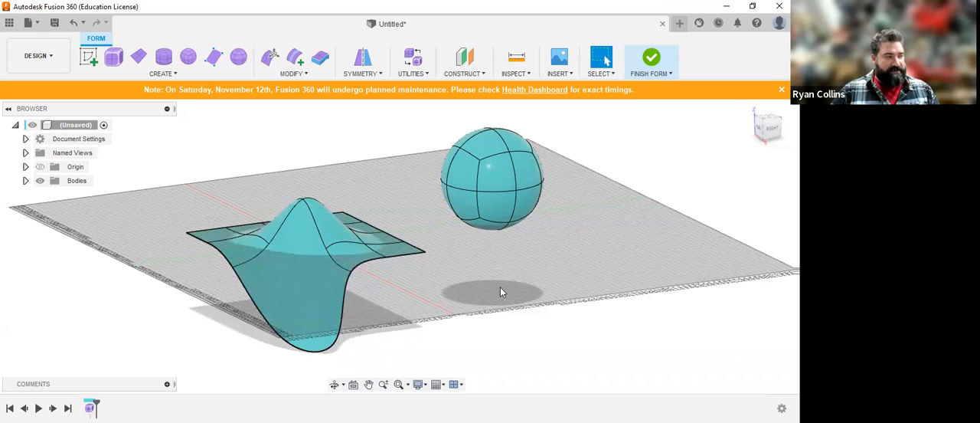
pyautogui.click(651, 58)
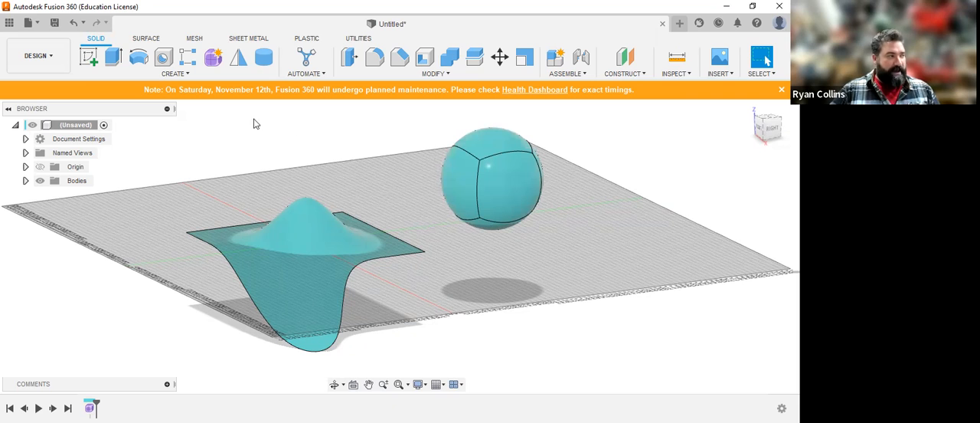
# Step: Sketch a tilted ellipse of about 630 mm² on the right-view origin plane, over the sphere's upper side nearest the surface
pyautogui.click(88, 57)
pyautogui.click(340, 173)
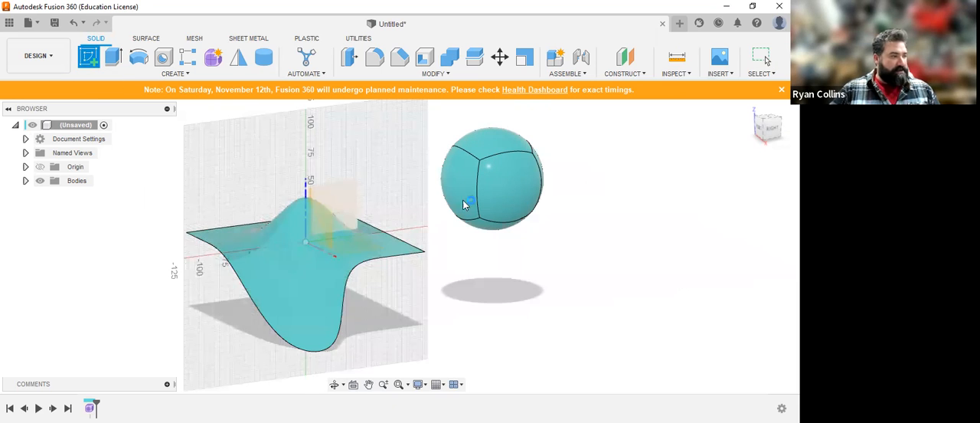
pyautogui.scroll(4, 460, 216)
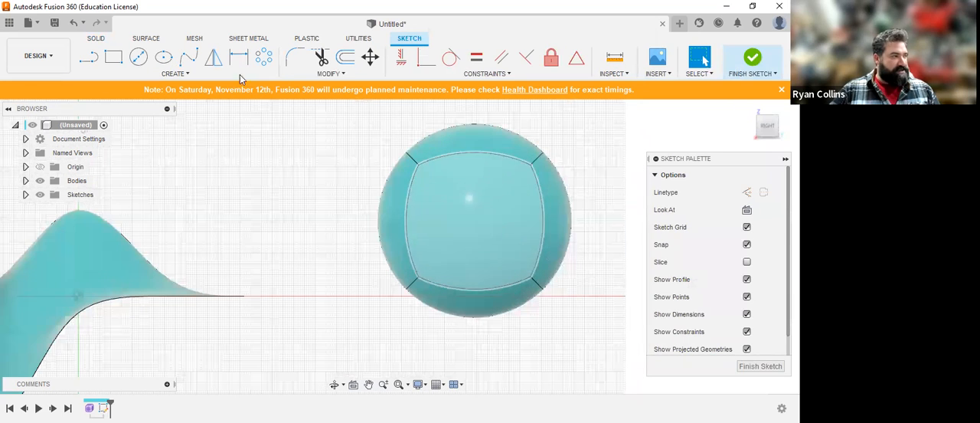
pyautogui.click(162, 60)
pyautogui.click(449, 190)
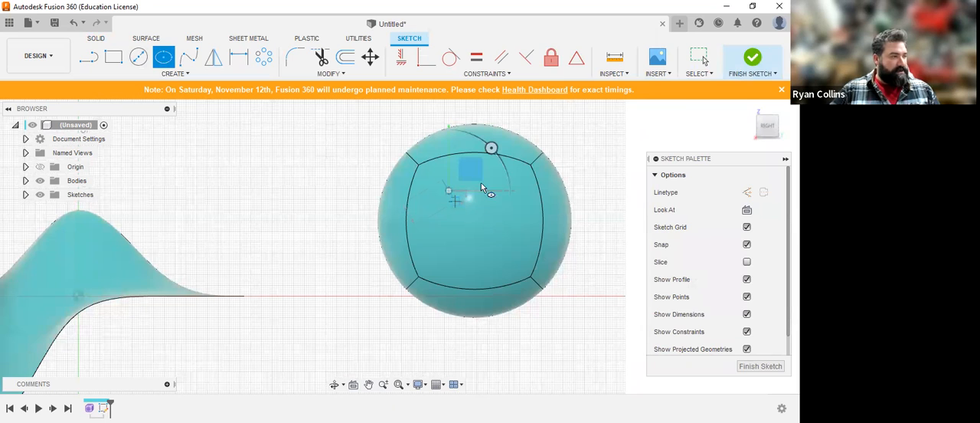
pyautogui.click(473, 185)
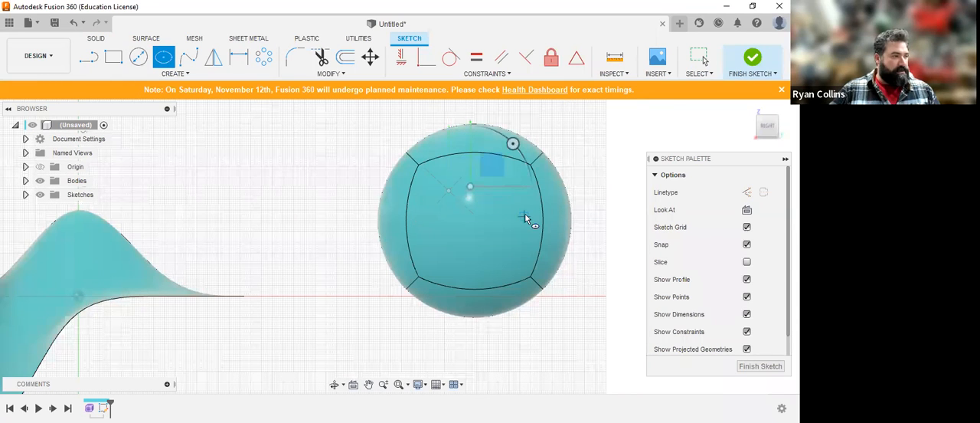
pyautogui.press('Escape')
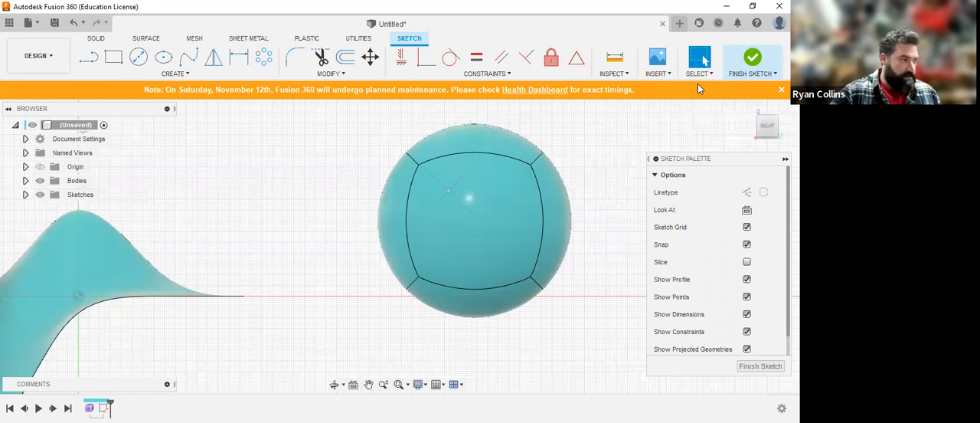
pyautogui.click(751, 56)
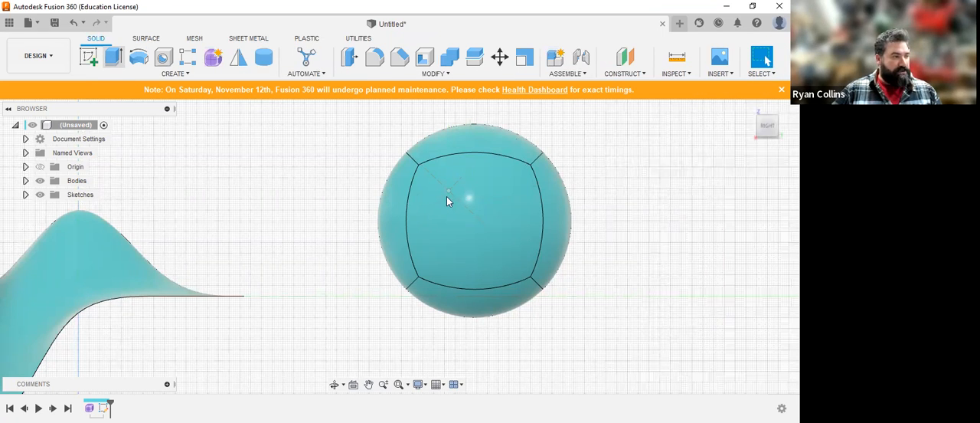
# Step: Extrude the ellipse symmetrically by 86 mm as a cut through the sphere and inspect the hole
pyautogui.keyDown('shift'); pyautogui.moveTo(446, 249); pyautogui.dragTo(508, 261, button='middle'); pyautogui.keyUp('shift')
pyautogui.moveTo(388, 153); pyautogui.dragTo(468, 163)
pyautogui.click(689, 218)
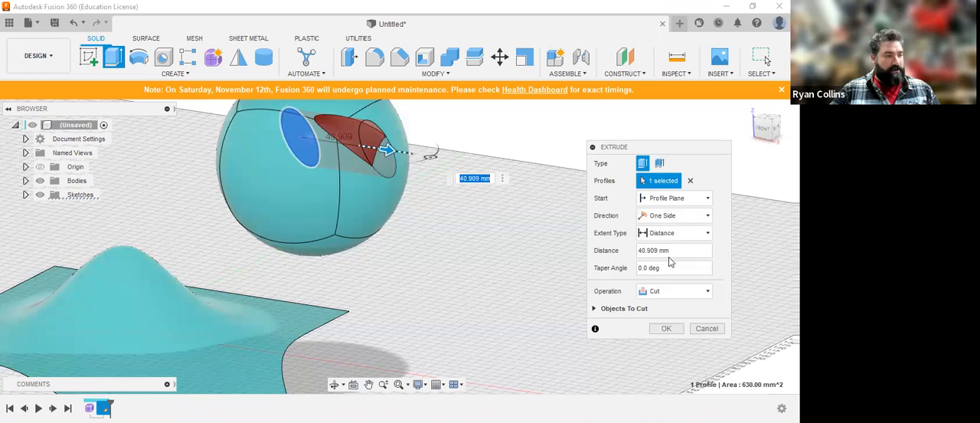
pyautogui.click(666, 256)
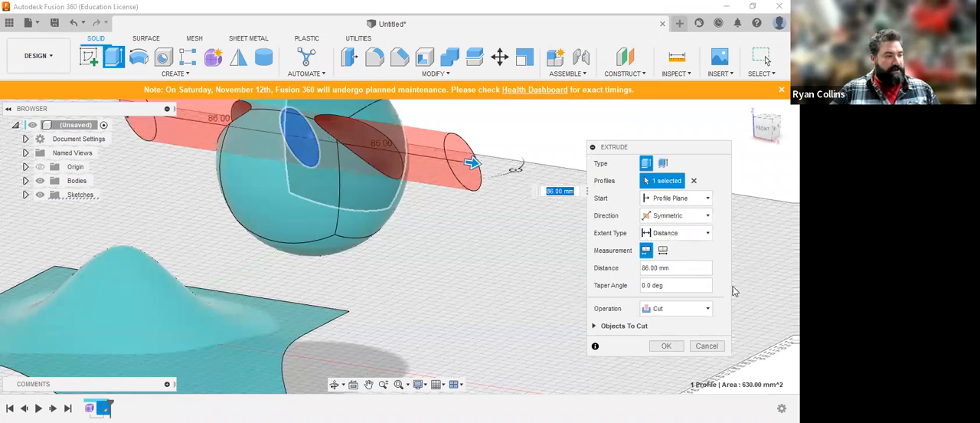
pyautogui.click(666, 345)
pyautogui.keyDown('shift'); pyautogui.moveTo(676, 247); pyautogui.dragTo(615, 228, button='middle'); pyautogui.keyUp('shift')
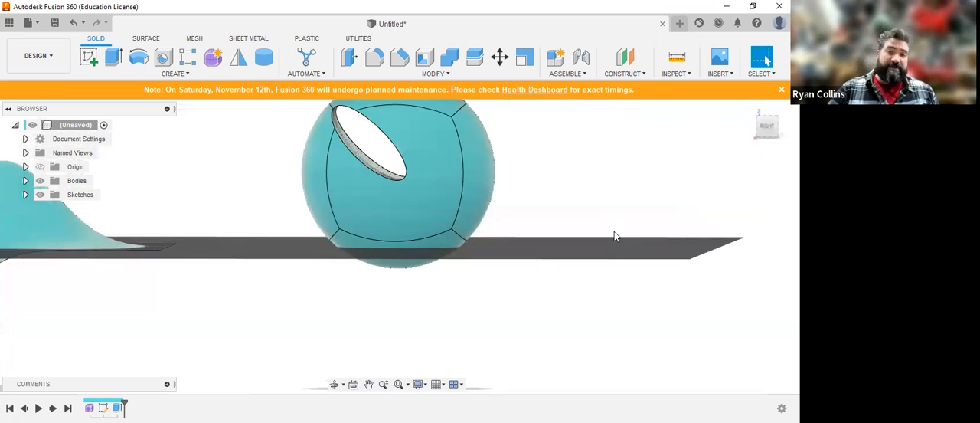
pyautogui.moveTo(570, 196); pyautogui.dragTo(623, 244, button='middle')
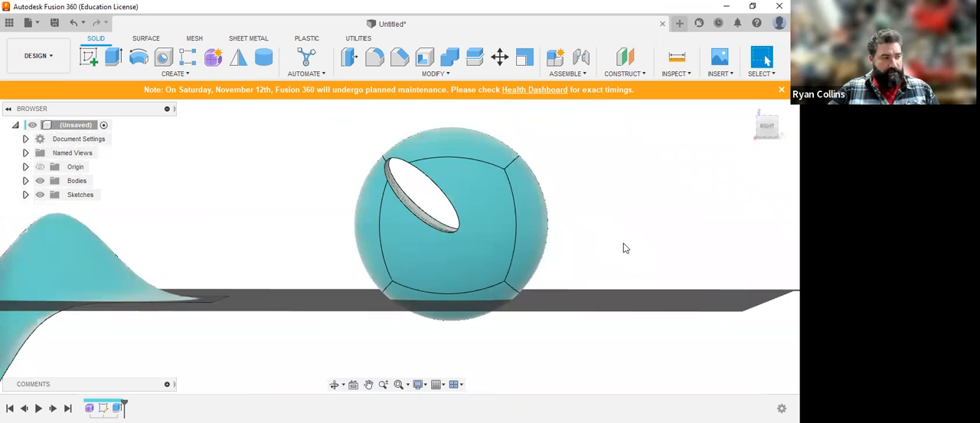
pyautogui.moveTo(615, 242)
pyautogui.keyDown('shift'); pyautogui.mouseDown(button='middle')
pyautogui.moveTo(575, 235)
pyautogui.moveTo(606, 248)
pyautogui.mouseUp(button='middle'); pyautogui.keyUp('shift')
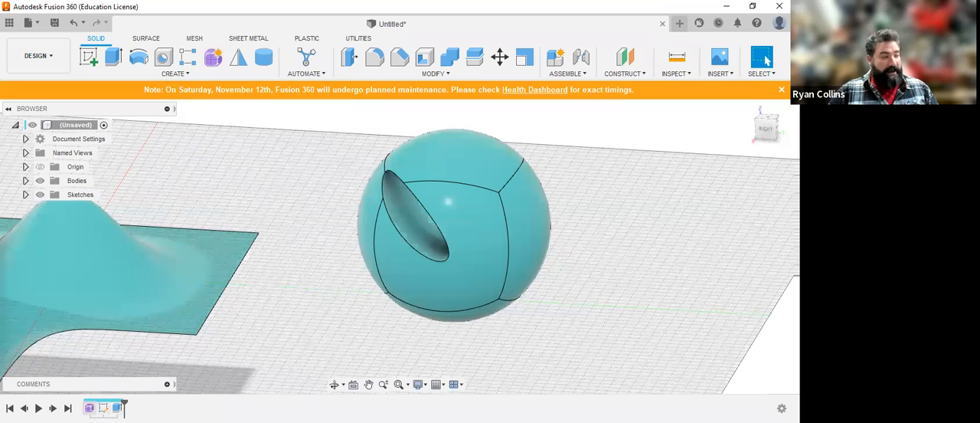
# Step: Edit the form to pull the sphere's end face 79 mm toward the surface and lower it about 25 mm, and finish the form
pyautogui.rightClick(89, 408)
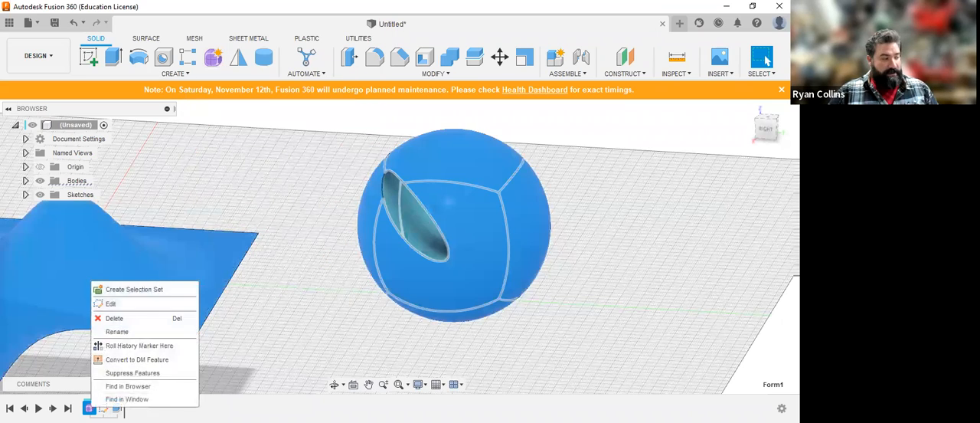
pyautogui.click(111, 304)
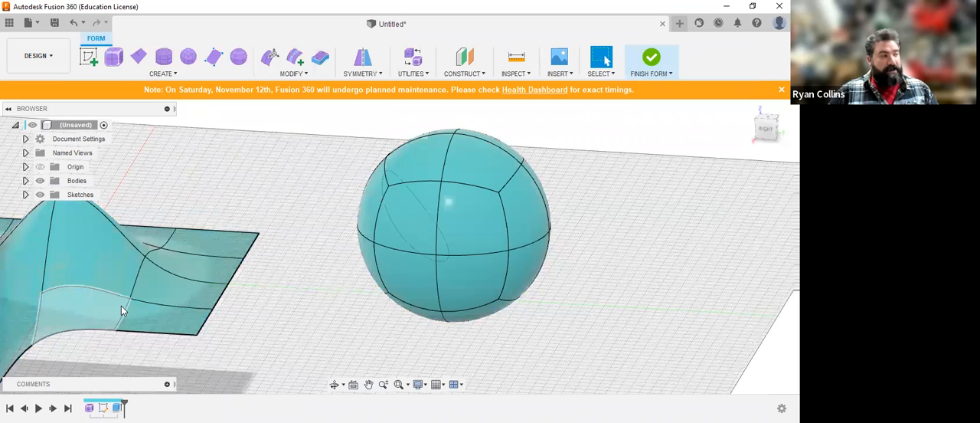
pyautogui.click(269, 61)
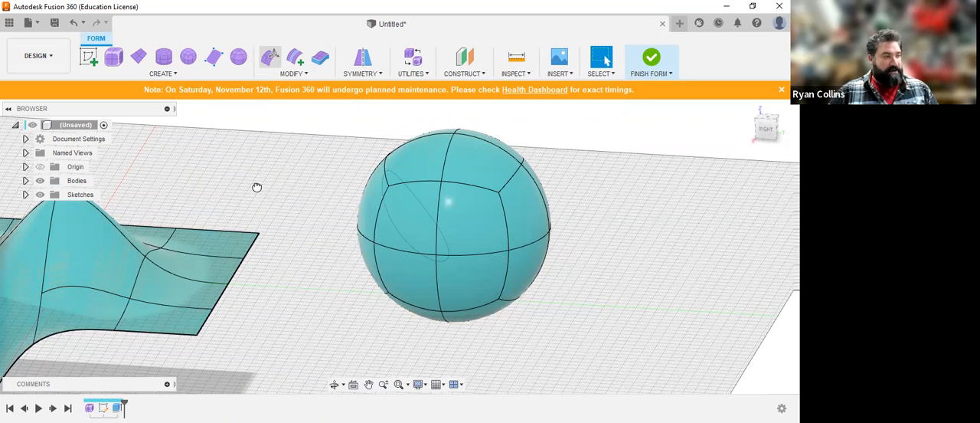
pyautogui.moveTo(312, 198); pyautogui.dragTo(240, 191)
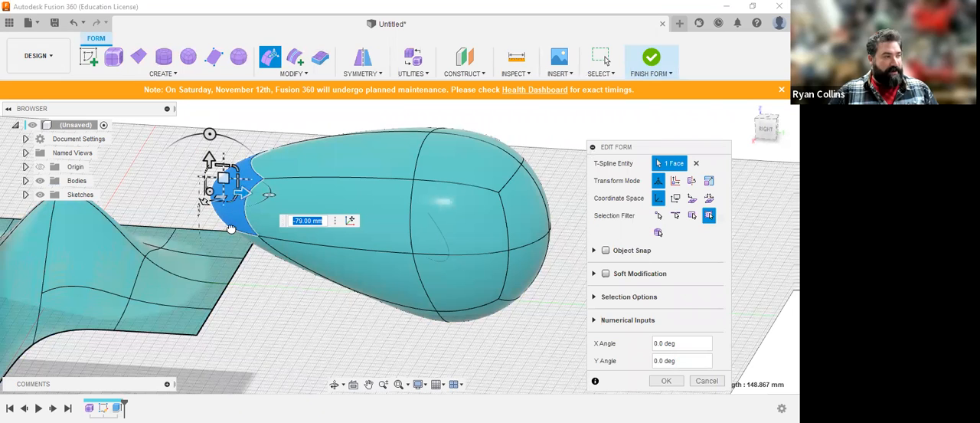
pyautogui.moveTo(223, 178); pyautogui.dragTo(233, 229)
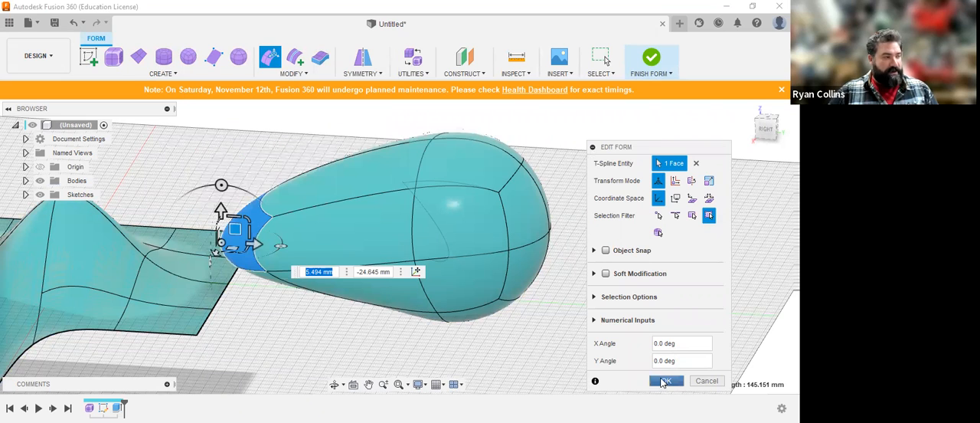
pyautogui.click(663, 382)
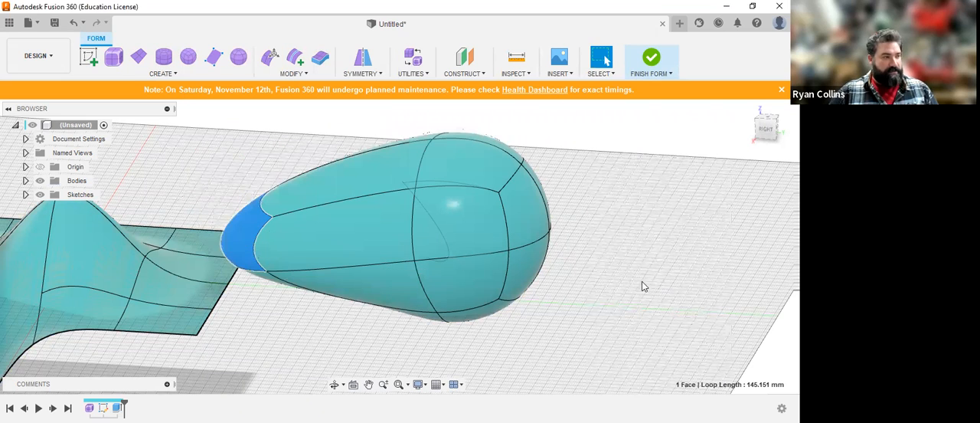
pyautogui.click(664, 66)
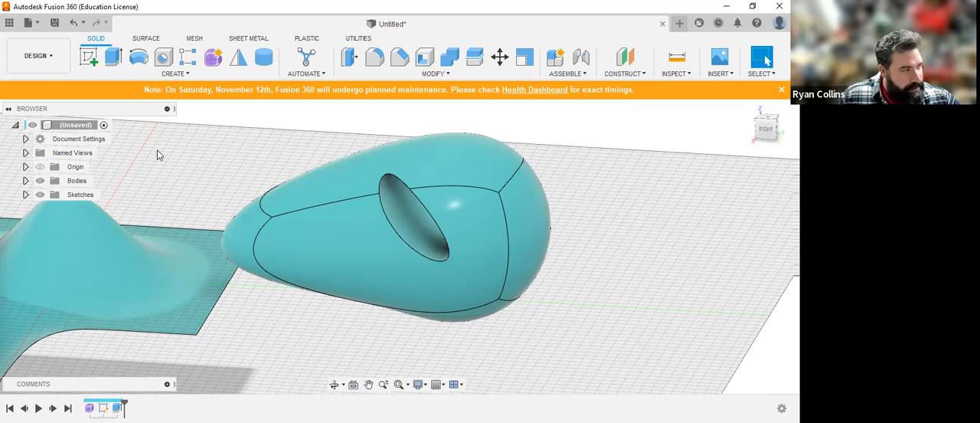
# Step: Examine the body list and orbit the model to compare the thin surface body with the solid sphere body
pyautogui.click(25, 181)
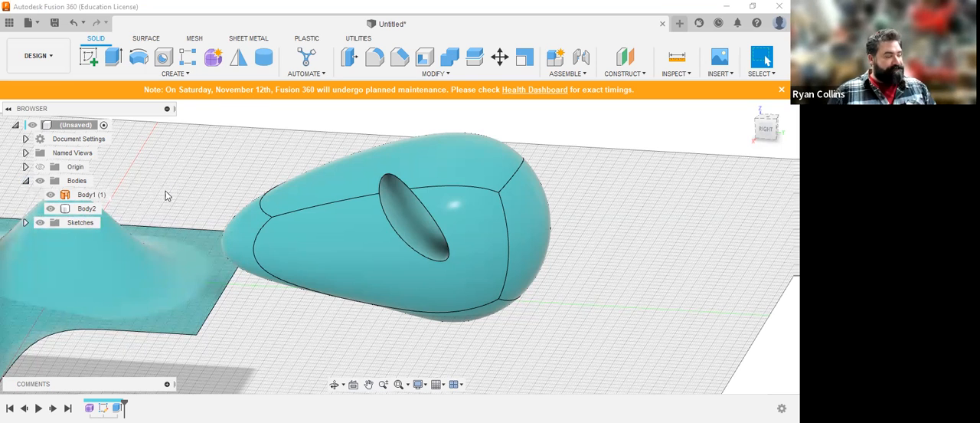
pyautogui.scroll(-3, 255, 307)
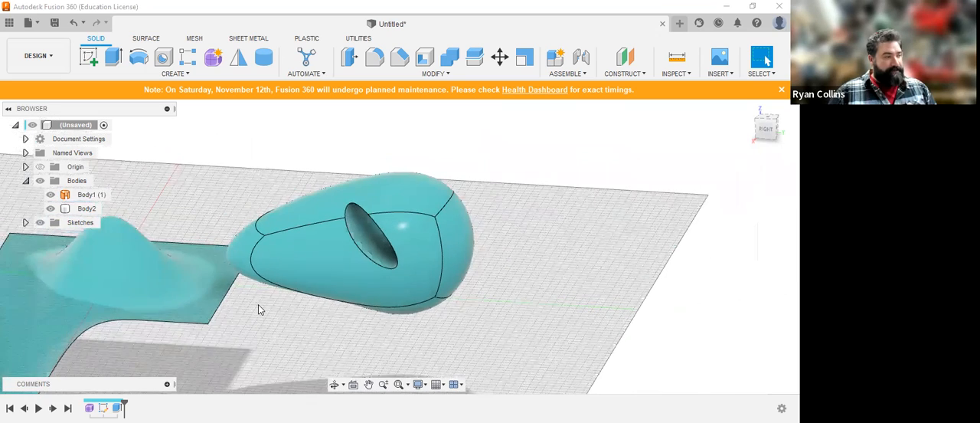
pyautogui.keyDown('shift'); pyautogui.moveTo(406, 275); pyautogui.dragTo(357, 340, button='middle'); pyautogui.keyUp('shift')
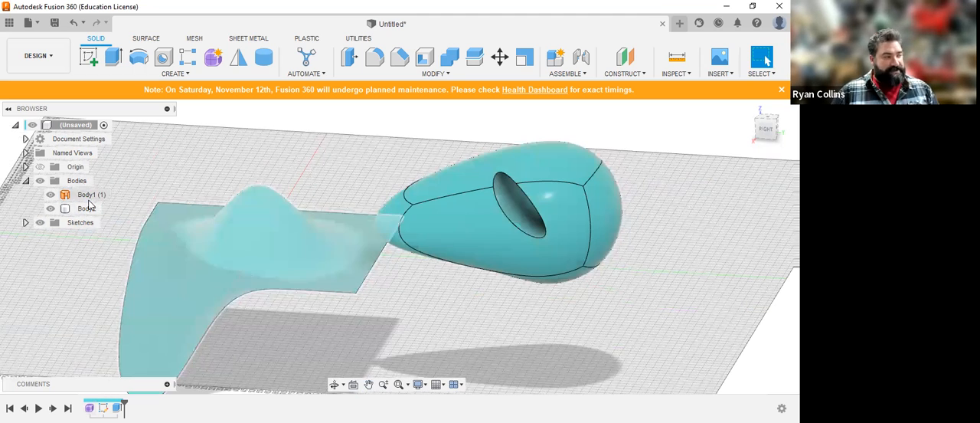
pyautogui.click(216, 208)
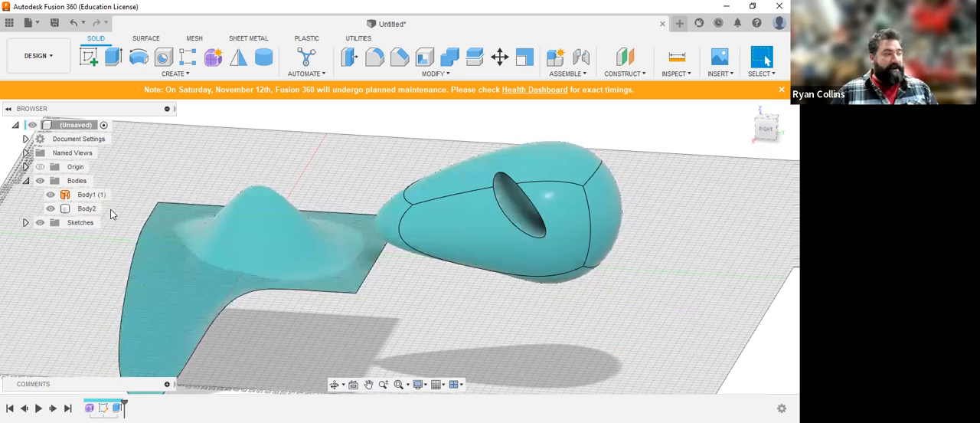
pyautogui.click(469, 211)
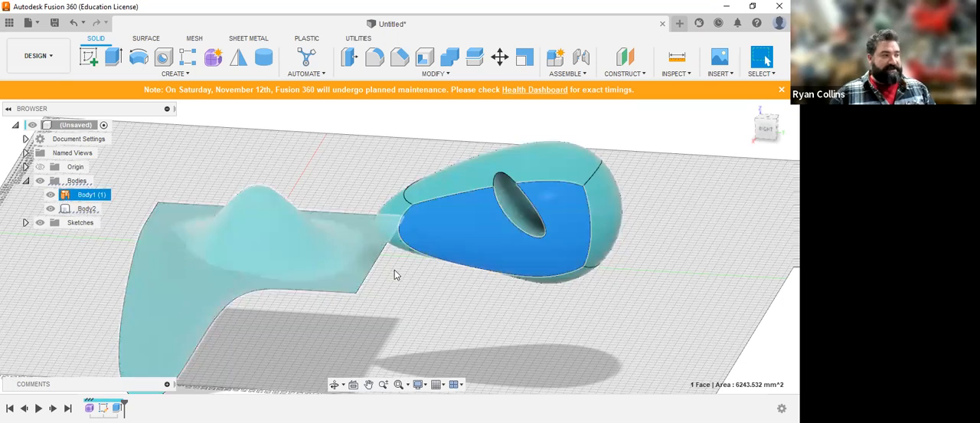
pyautogui.keyDown('shift'); pyautogui.moveTo(555, 314); pyautogui.dragTo(529, 306, button='middle'); pyautogui.keyUp('shift')
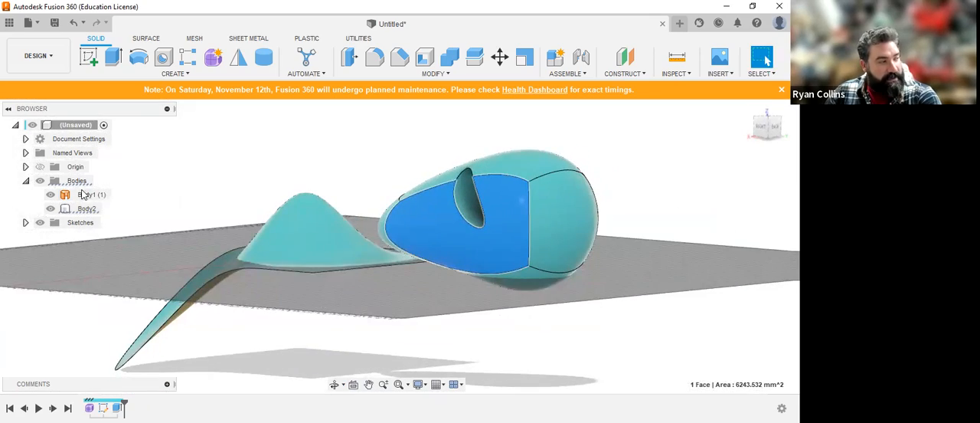
pyautogui.click(84, 196)
pyautogui.keyDown('shift'); pyautogui.moveTo(356, 299); pyautogui.dragTo(357, 239, button='middle'); pyautogui.keyUp('shift')
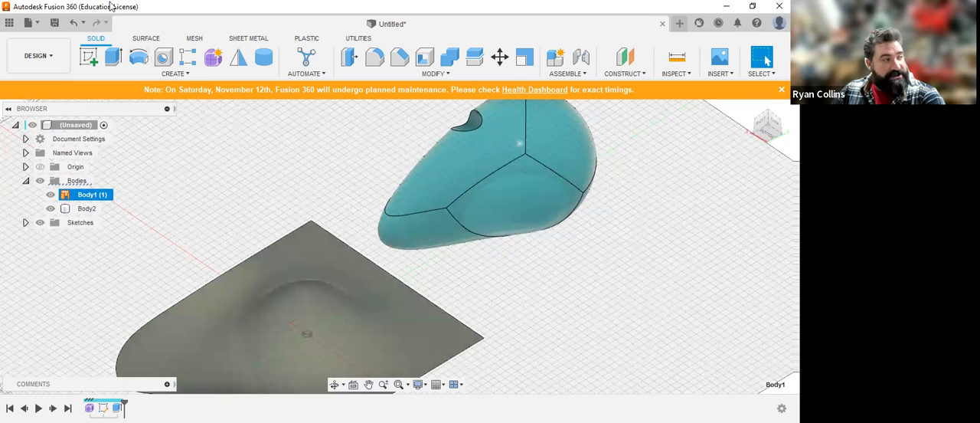
pyautogui.click(146, 40)
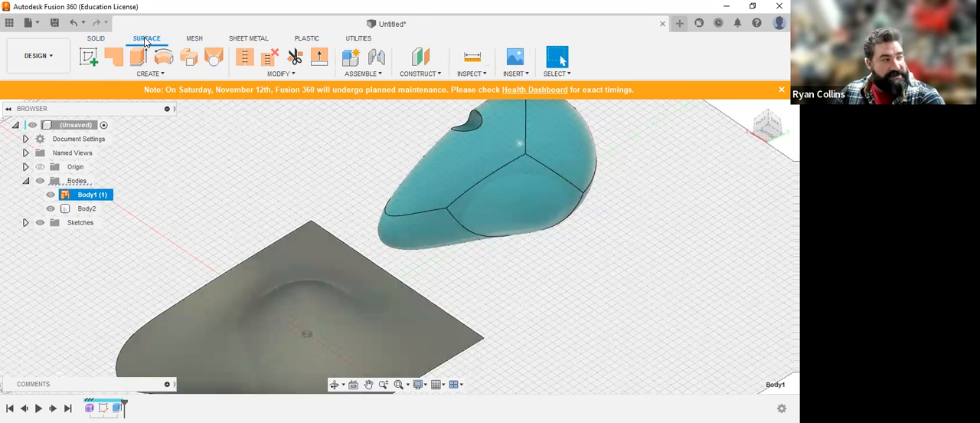
pyautogui.click(100, 42)
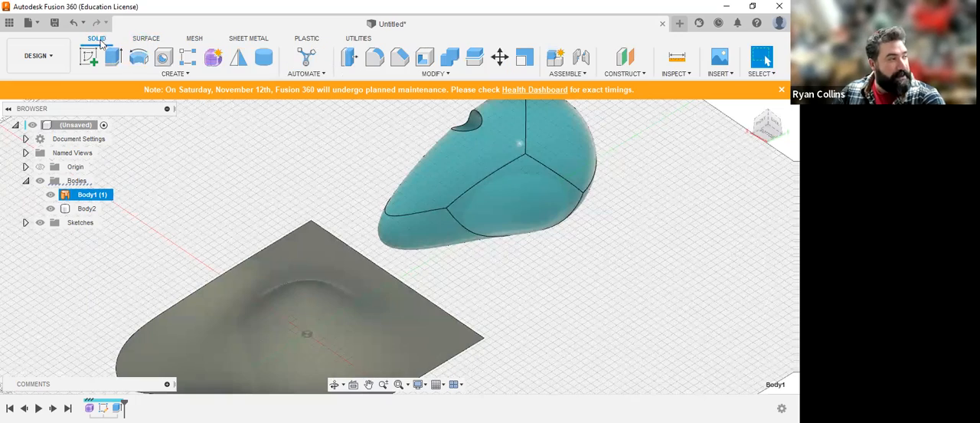
pyautogui.keyDown('shift'); pyautogui.moveTo(212, 188); pyautogui.dragTo(249, 245, button='middle'); pyautogui.keyUp('shift')
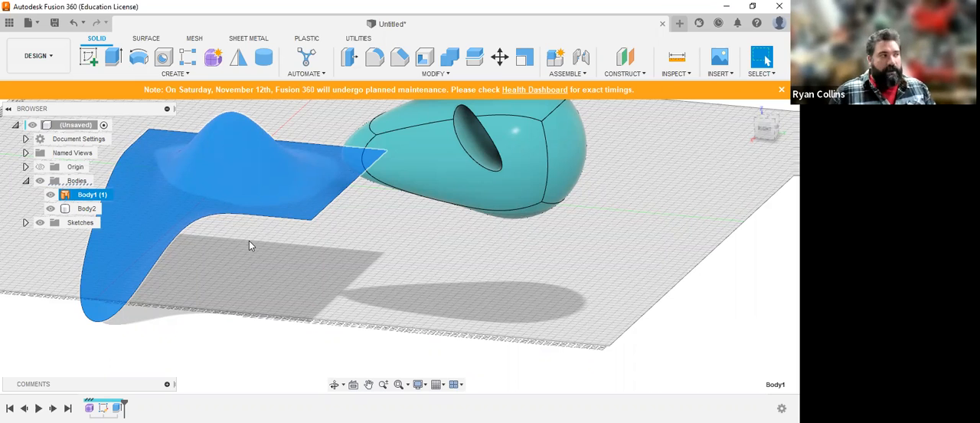
pyautogui.click(432, 324)
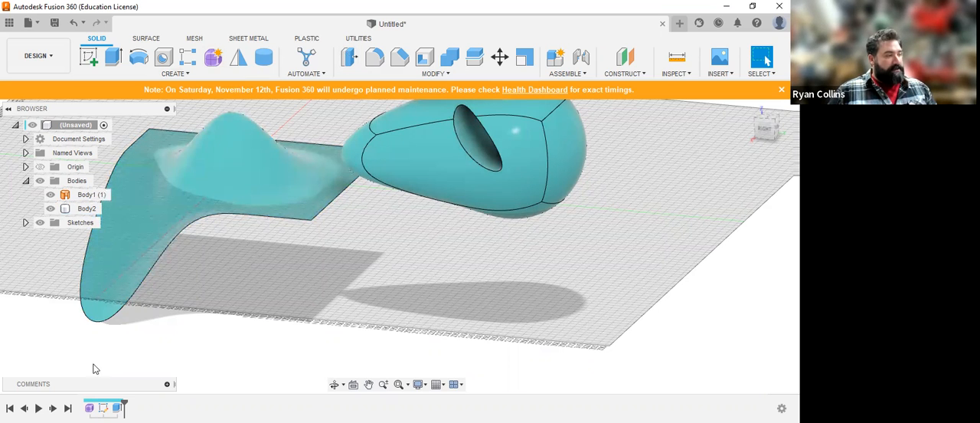
# Step: Reopen the form, thicken the plane body by 4 mm with the Sharp type in the Normal direction, and finish the form
pyautogui.rightClick(121, 408)
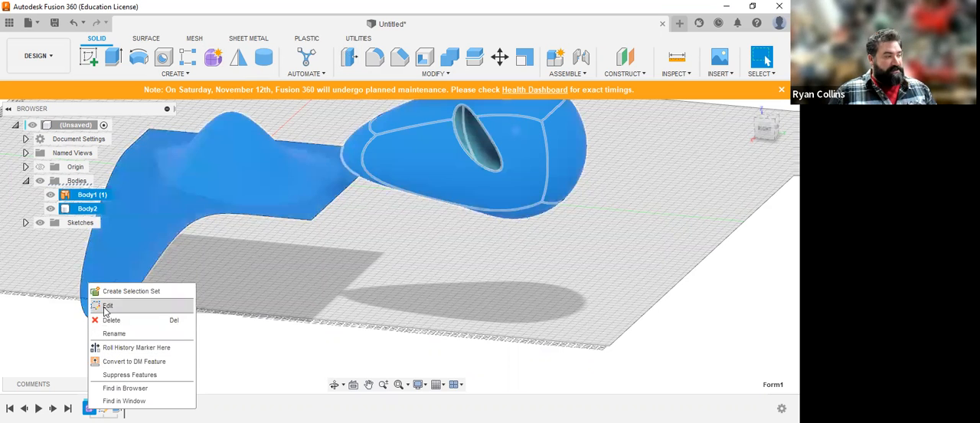
pyautogui.click(107, 306)
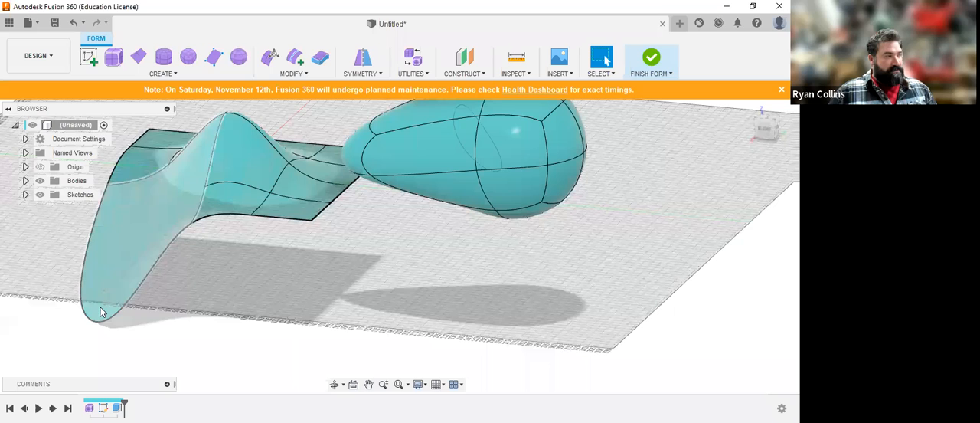
pyautogui.click(240, 193)
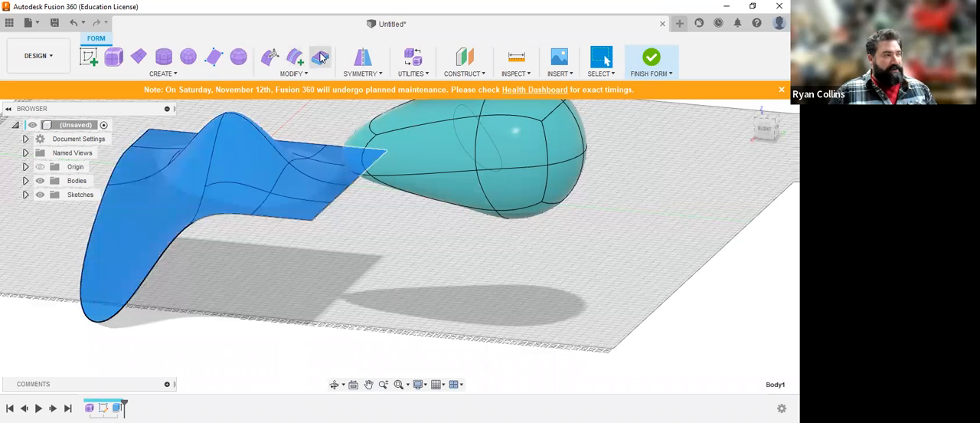
pyautogui.click(322, 58)
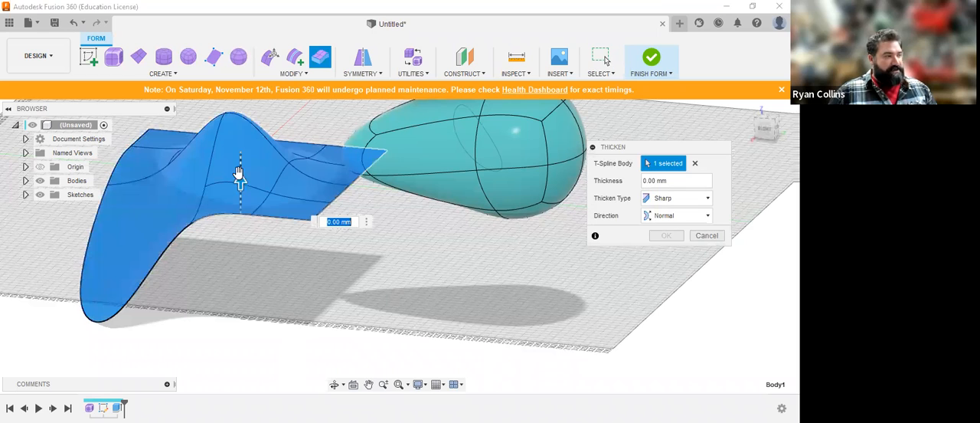
pyautogui.write('4')
pyautogui.click(666, 236)
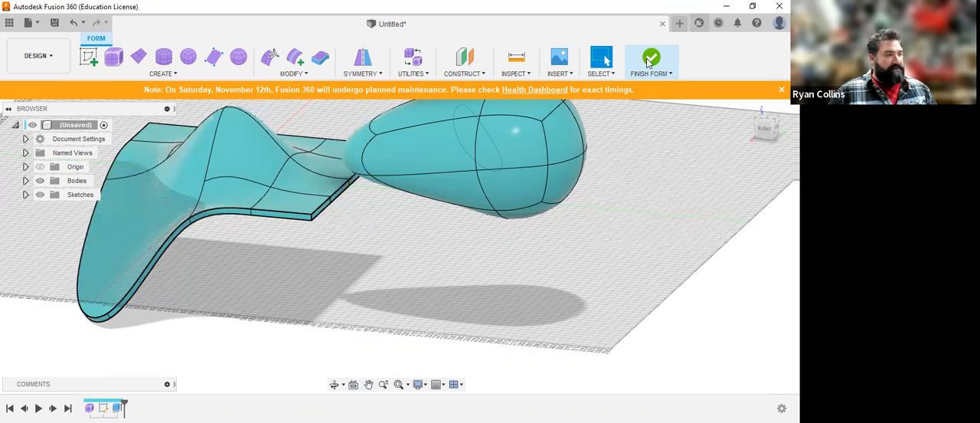
pyautogui.click(649, 63)
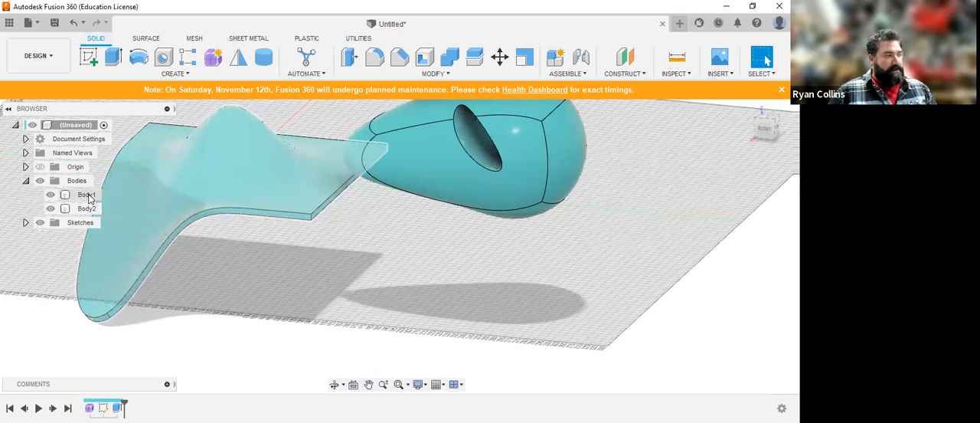
# Step: Check the body type of the thickened plane and the sphere by highlighting each in the body list
pyautogui.click(87, 196)
pyautogui.click(87, 208)
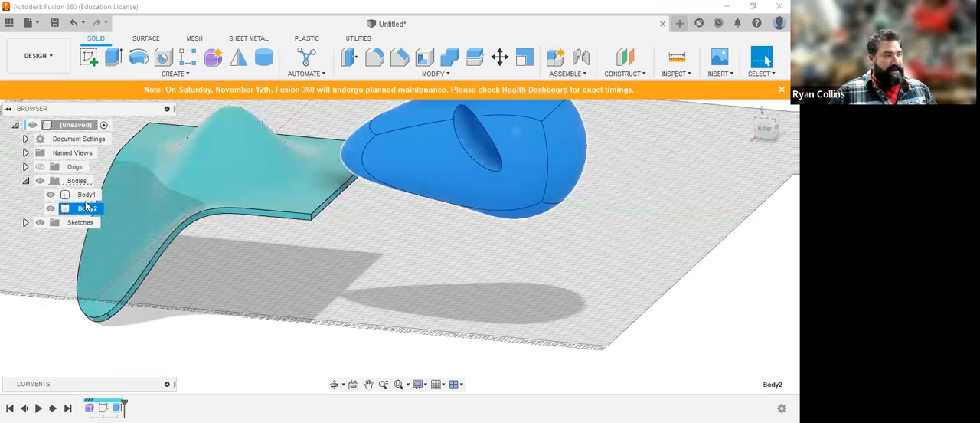
pyautogui.click(86, 195)
pyautogui.click(455, 306)
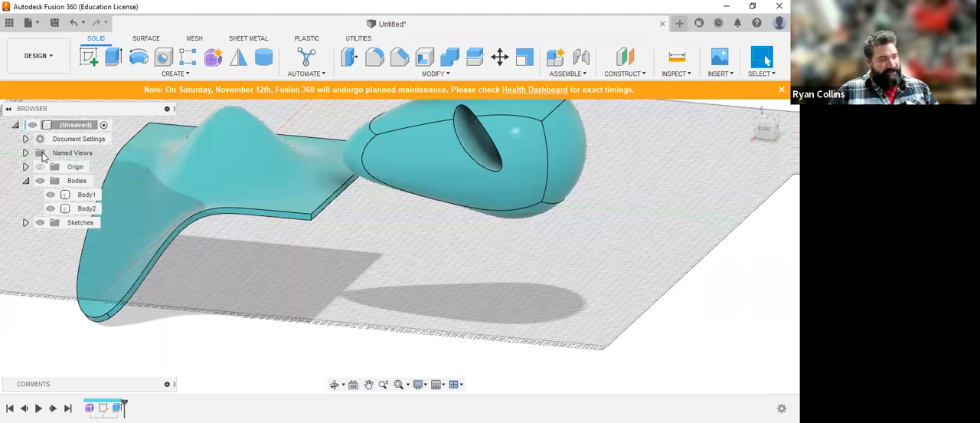
pyautogui.click(110, 225)
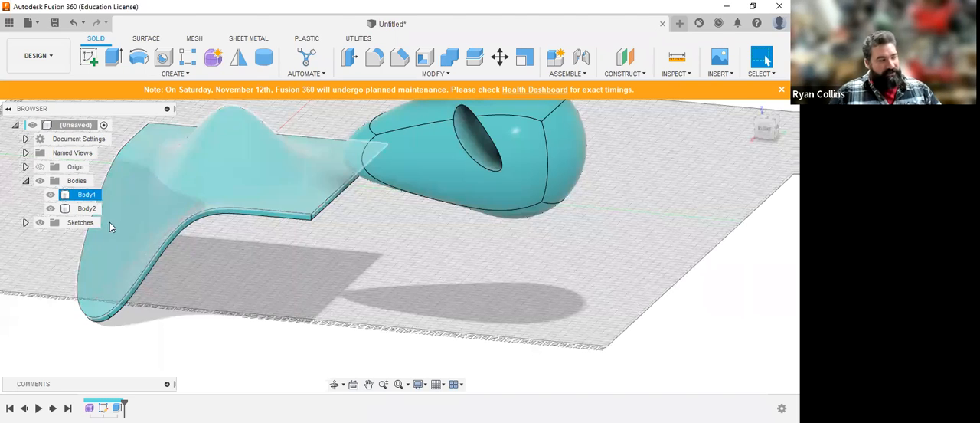
# Step: Hide all bodies and create an active internal component named Experiments
pyautogui.click(40, 182)
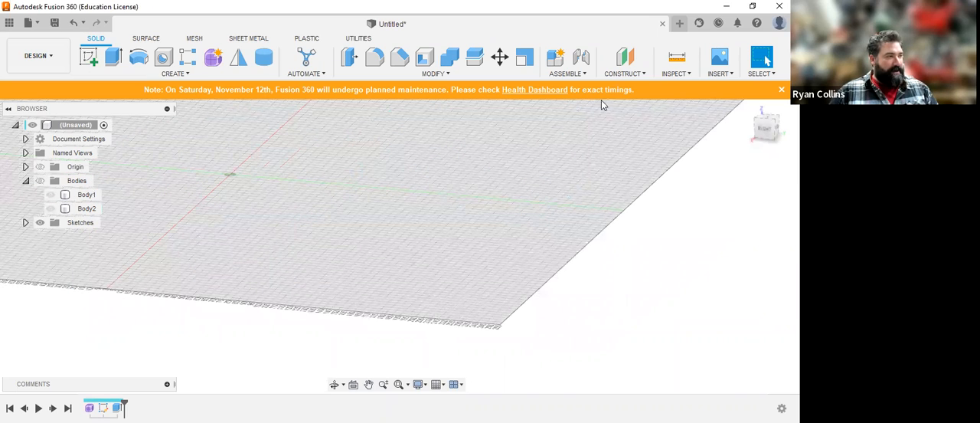
pyautogui.click(556, 60)
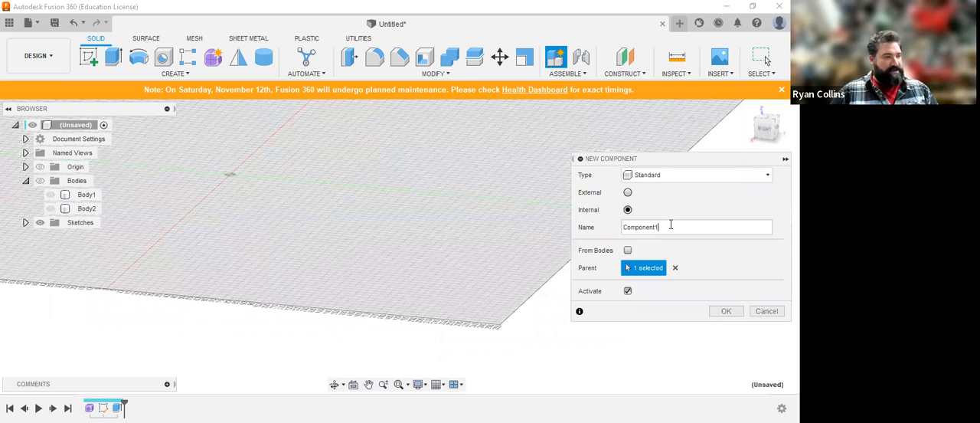
pyautogui.doubleClick(671, 224)
pyautogui.write('Experiments')
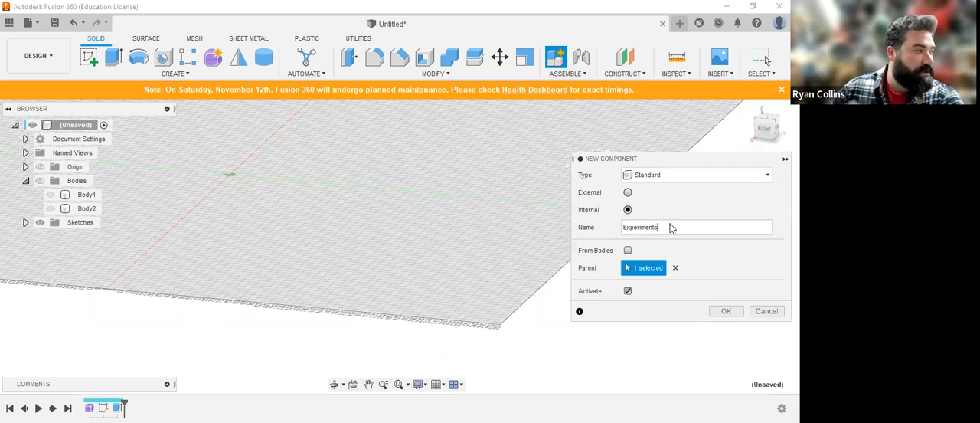
pyautogui.press('Return')
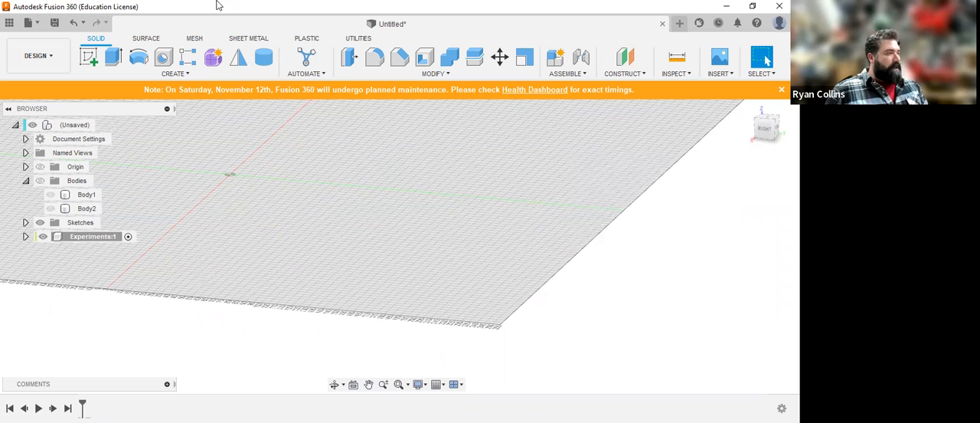
# Step: Start a new form in the Experiments component and place a 100 mm diameter sphere at the origin
pyautogui.click(211, 60)
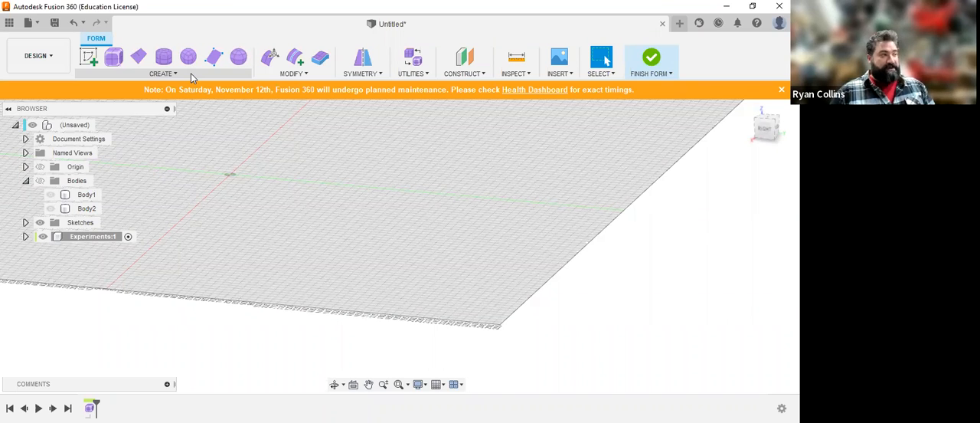
pyautogui.click(170, 74)
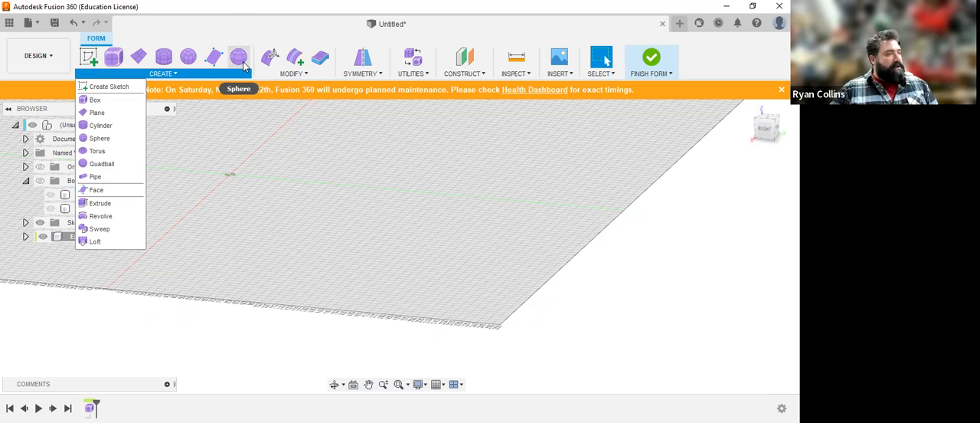
pyautogui.click(244, 63)
pyautogui.click(324, 237)
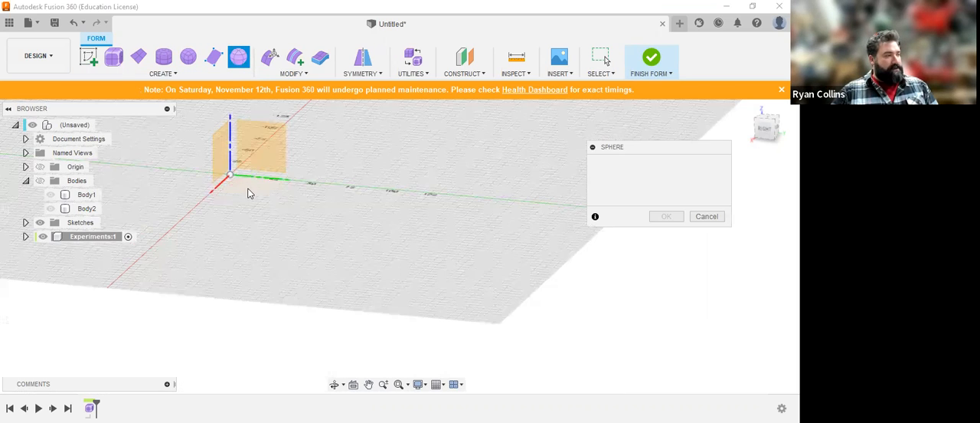
pyautogui.click(232, 178)
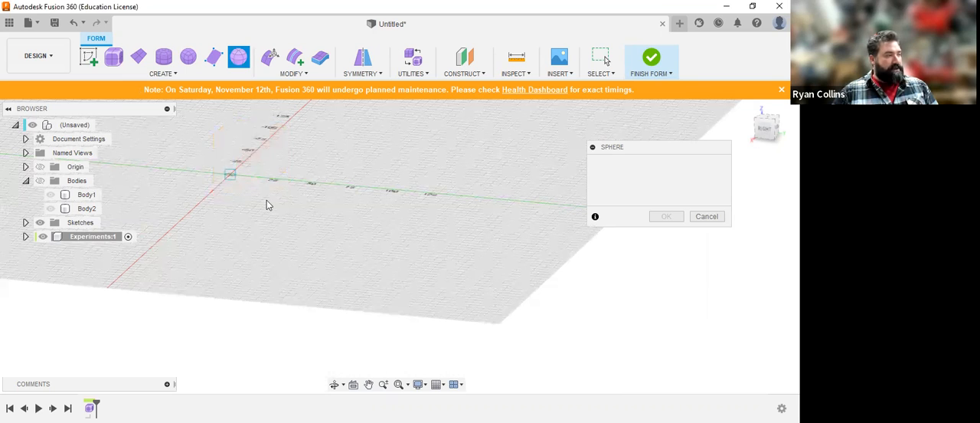
pyautogui.write('100')
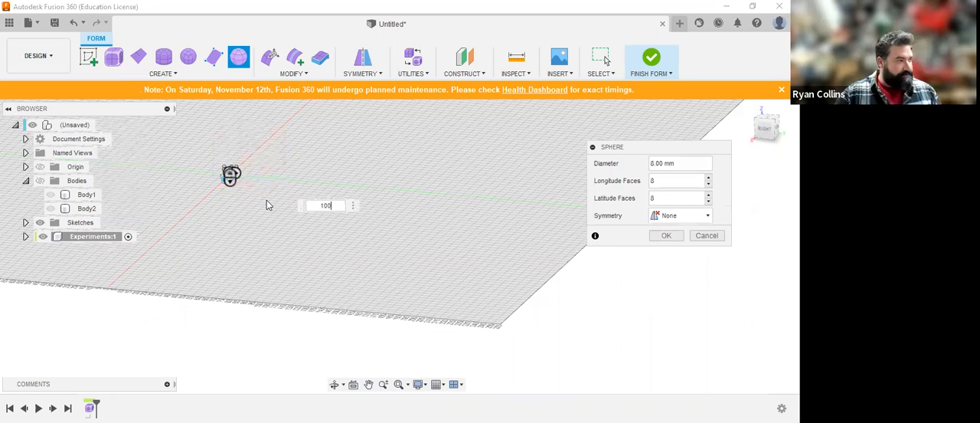
pyautogui.moveTo(448, 211); pyautogui.dragTo(492, 246, button='middle')
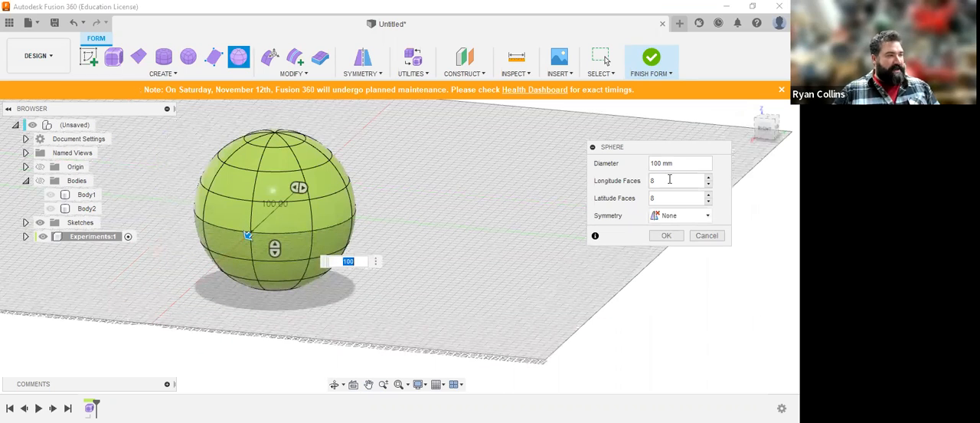
# Step: Set the sphere's longitude faces and latitude faces to 6 each
pyautogui.doubleClick(669, 179)
pyautogui.write('6')
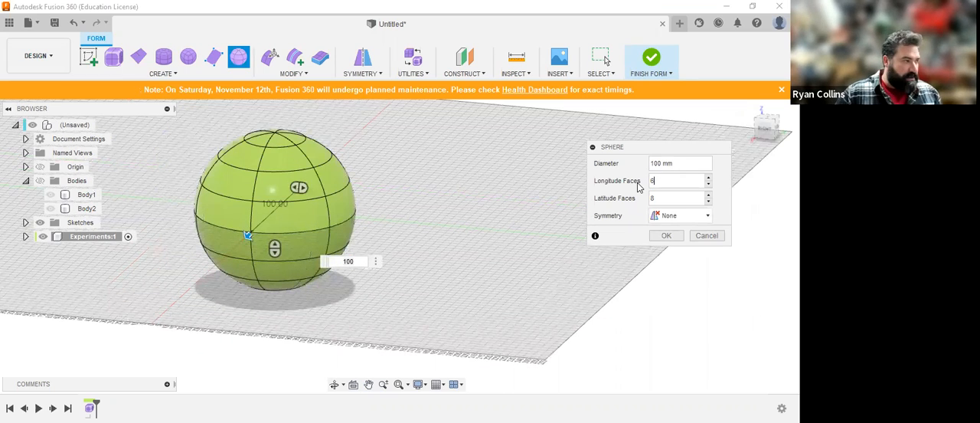
pyautogui.doubleClick(668, 197)
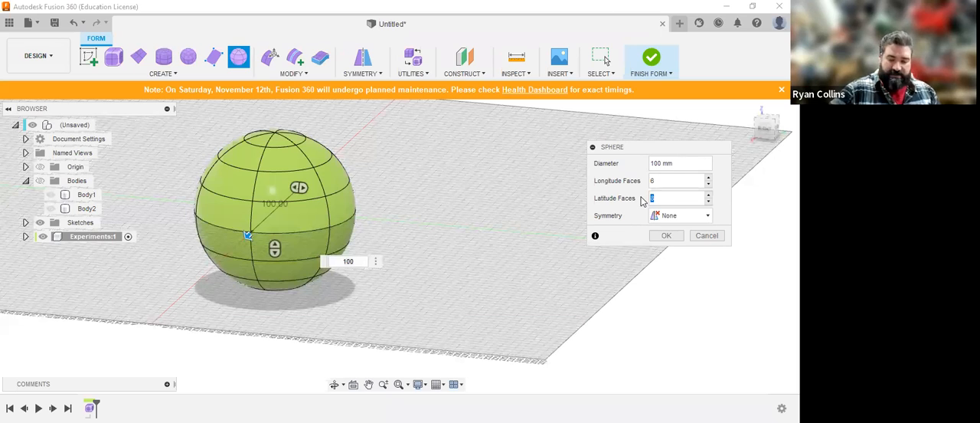
pyautogui.write('6')
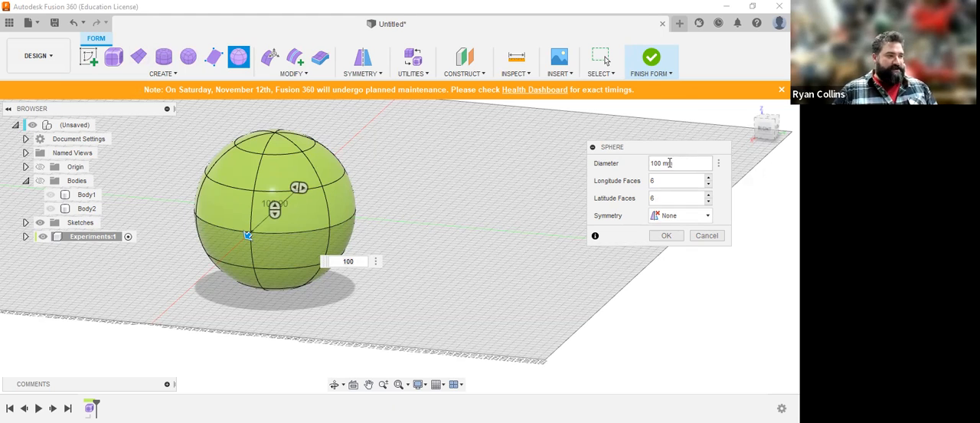
pyautogui.click(673, 184)
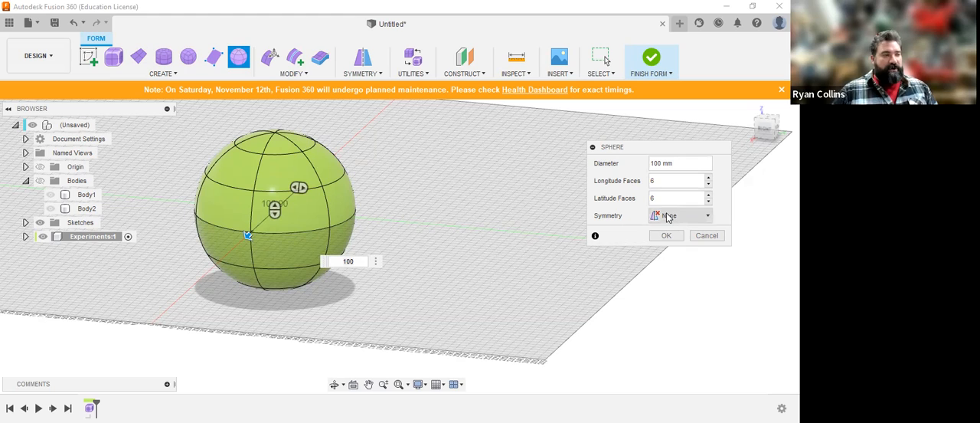
# Step: Try Mirror symmetry on the sphere, previewing length, width and height symmetry one at a time
pyautogui.click(668, 216)
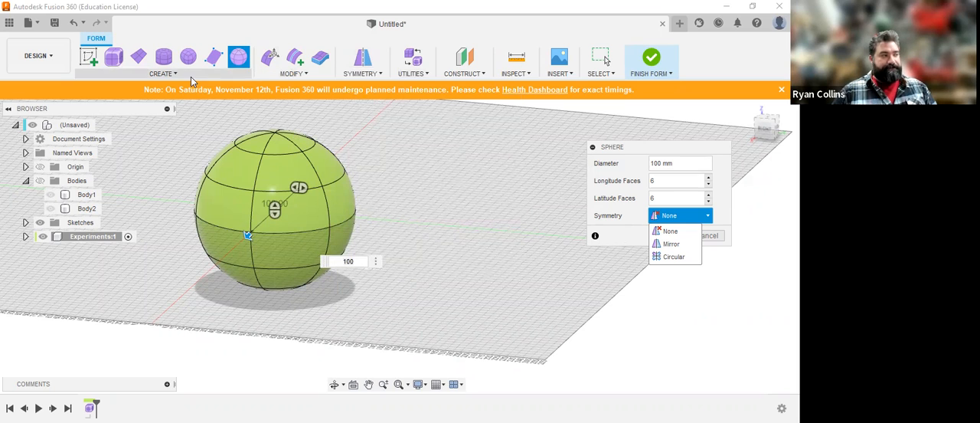
pyautogui.click(662, 243)
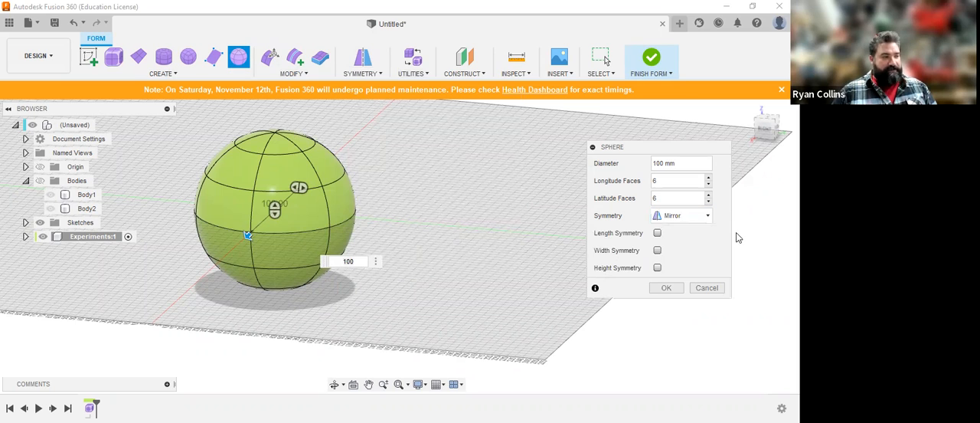
pyautogui.click(657, 233)
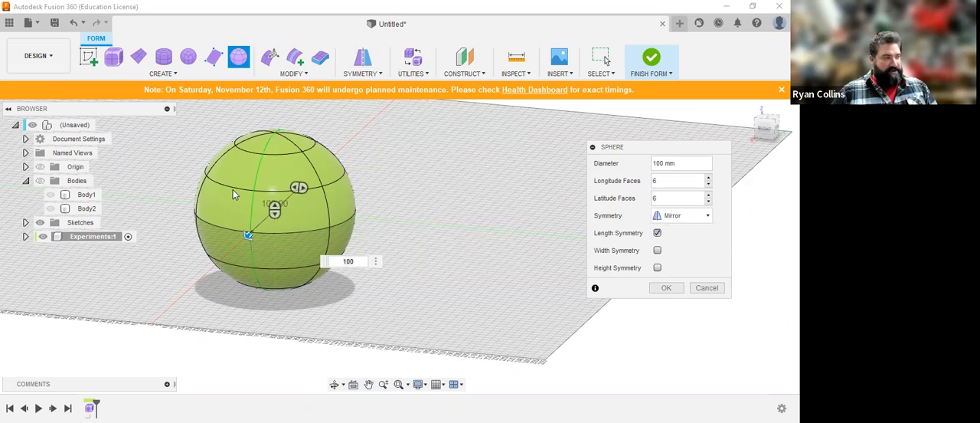
pyautogui.scroll(5, 235, 188)
pyautogui.scroll(-3, 260, 232)
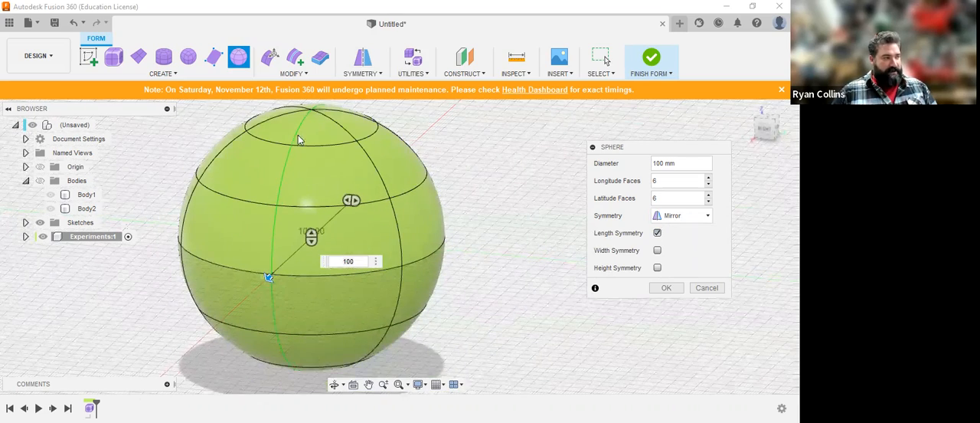
pyautogui.click(657, 233)
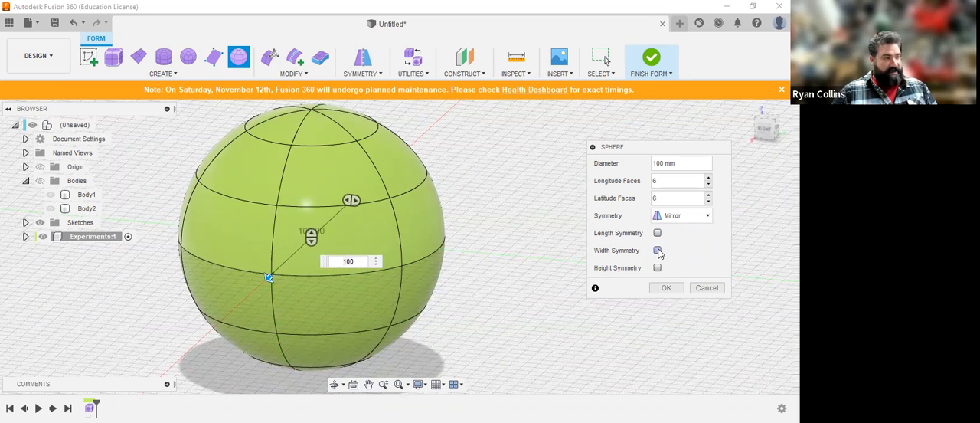
pyautogui.click(657, 251)
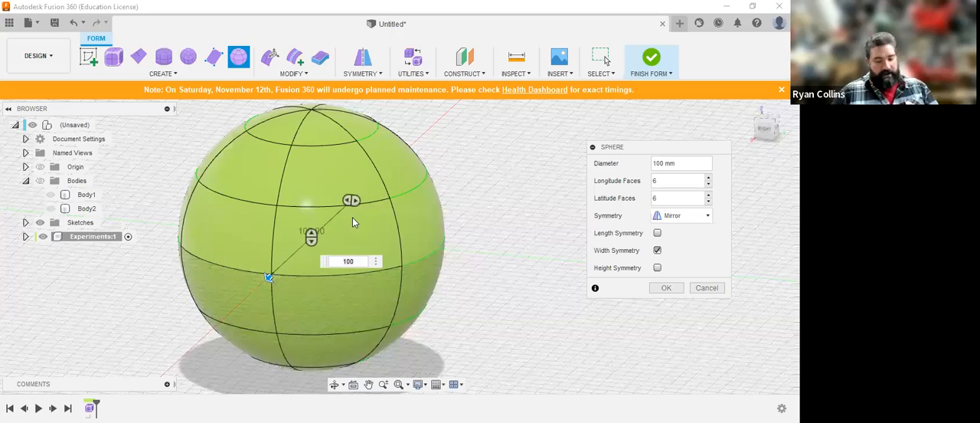
pyautogui.keyDown('shift'); pyautogui.moveTo(360, 211); pyautogui.dragTo(342, 224, button='middle'); pyautogui.keyUp('shift')
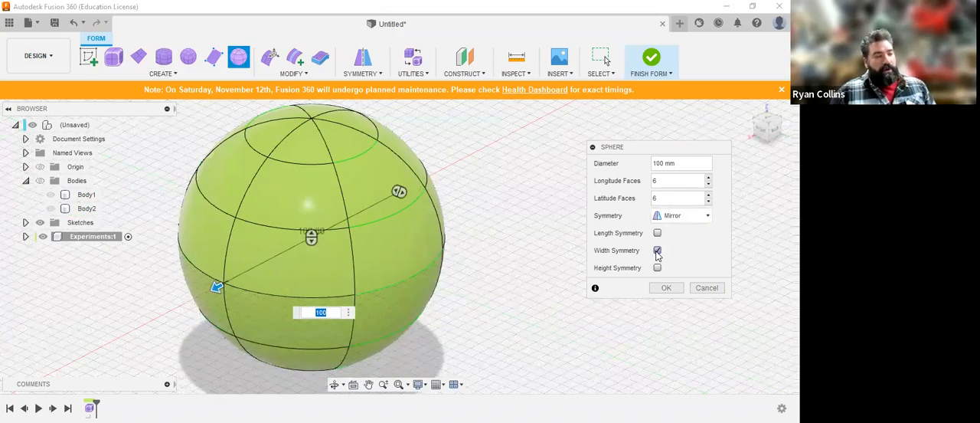
pyautogui.click(657, 268)
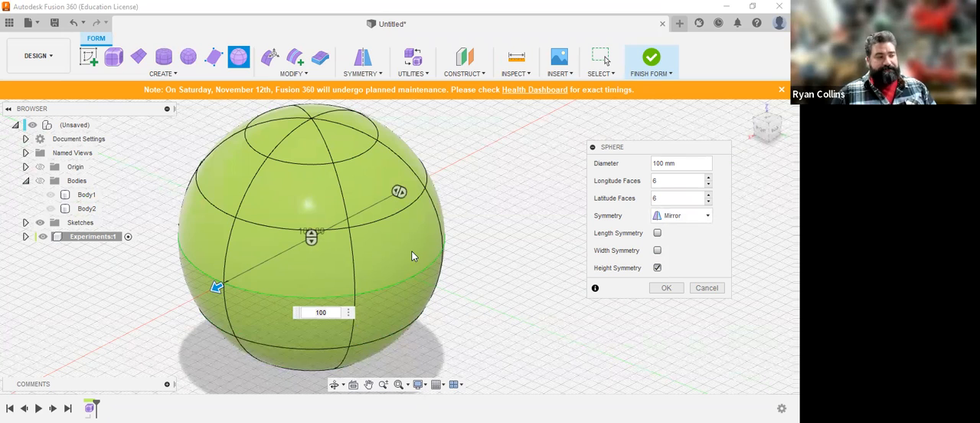
pyautogui.click(657, 268)
# Step: Try Circular symmetry on the sphere and inspect the symmetry lines from above
pyautogui.click(691, 217)
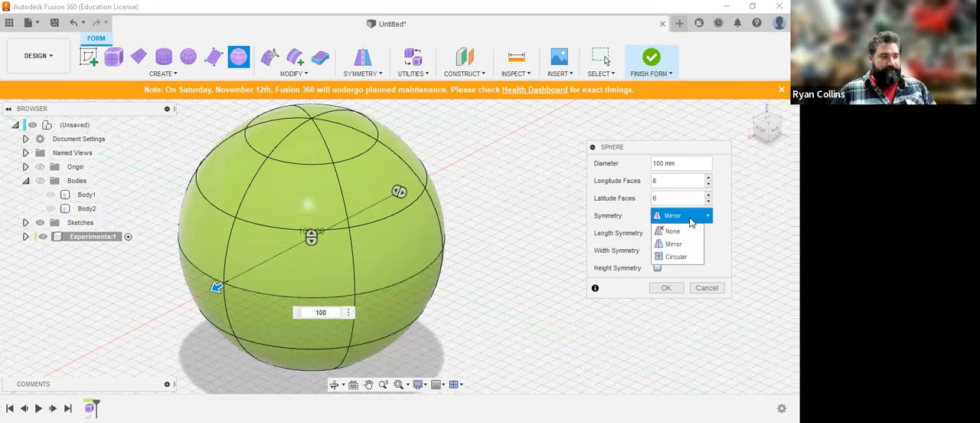
pyautogui.click(686, 257)
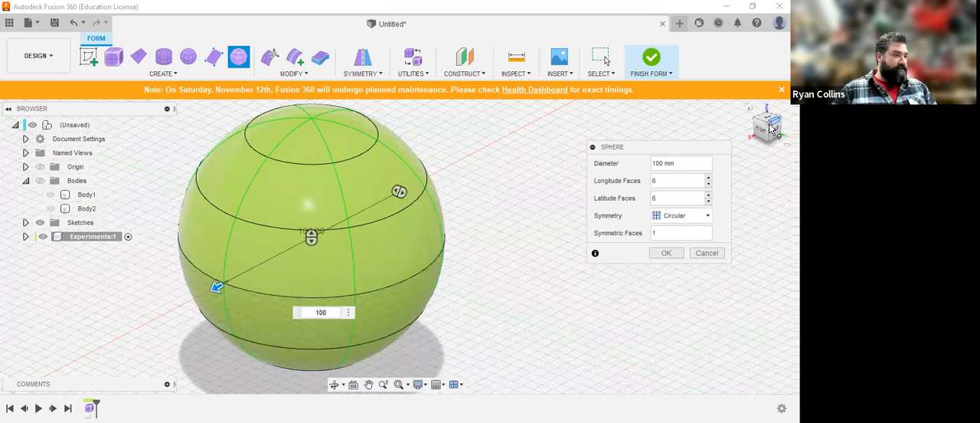
pyautogui.keyDown('shift'); pyautogui.moveTo(505, 153); pyautogui.dragTo(527, 237, button='middle'); pyautogui.keyUp('shift')
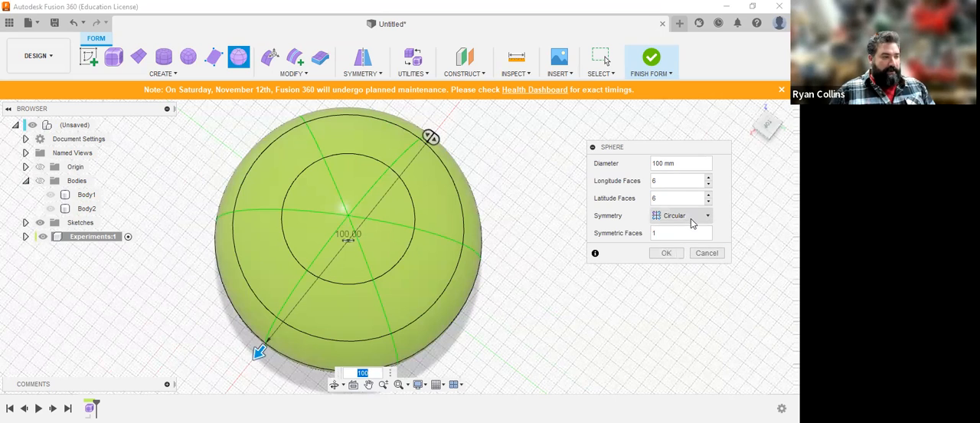
# Step: Set the sphere's symmetry back to None and create the sphere
pyautogui.click(690, 220)
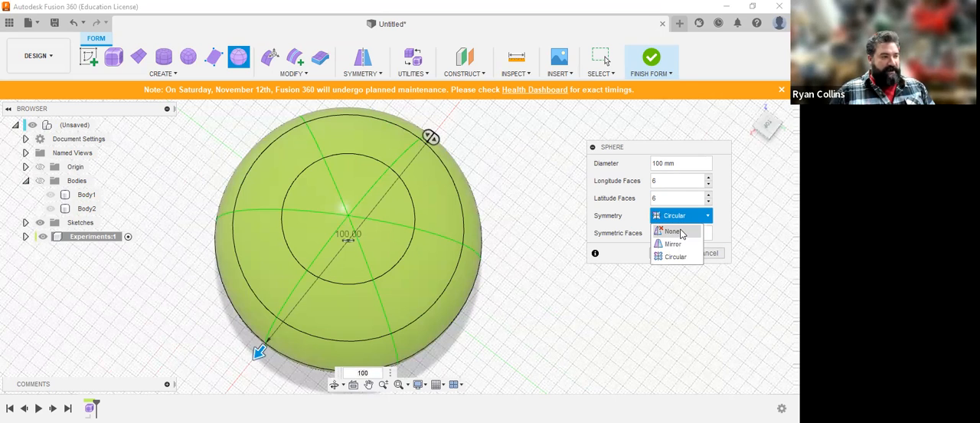
pyautogui.click(672, 231)
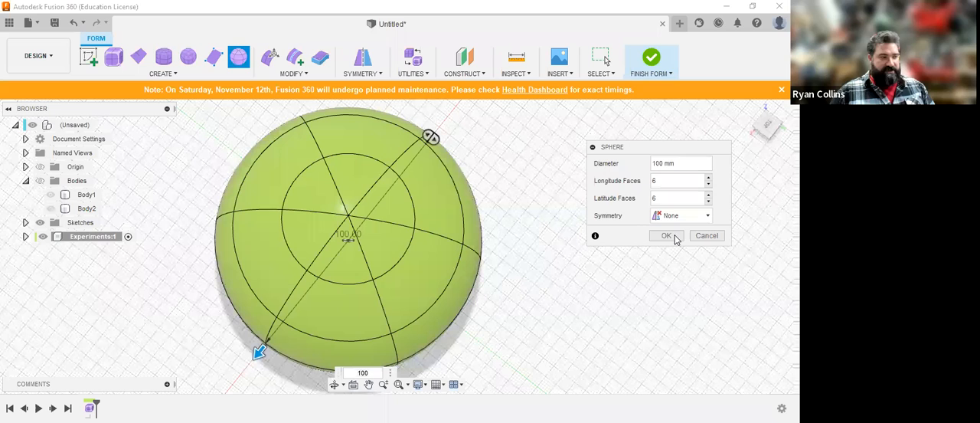
pyautogui.click(666, 237)
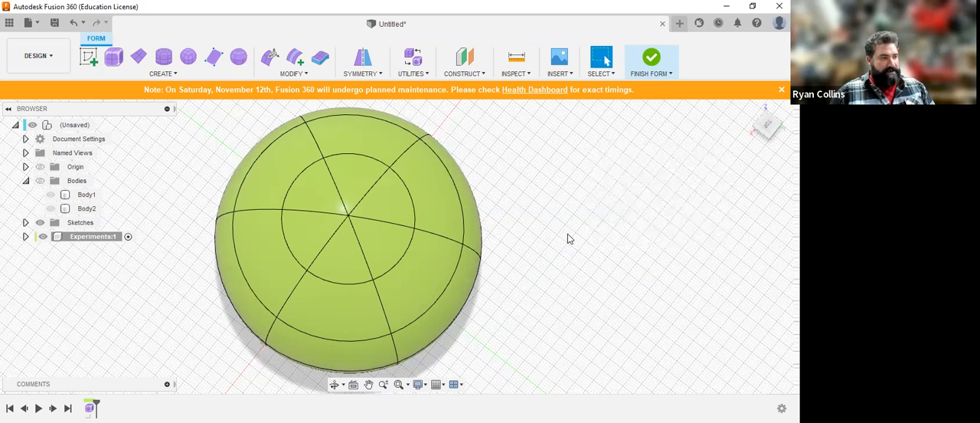
pyautogui.moveTo(565, 285); pyautogui.dragTo(569, 245)
pyautogui.keyDown('shift'); pyautogui.moveTo(569, 246); pyautogui.dragTo(569, 247, button='middle'); pyautogui.keyUp('shift')
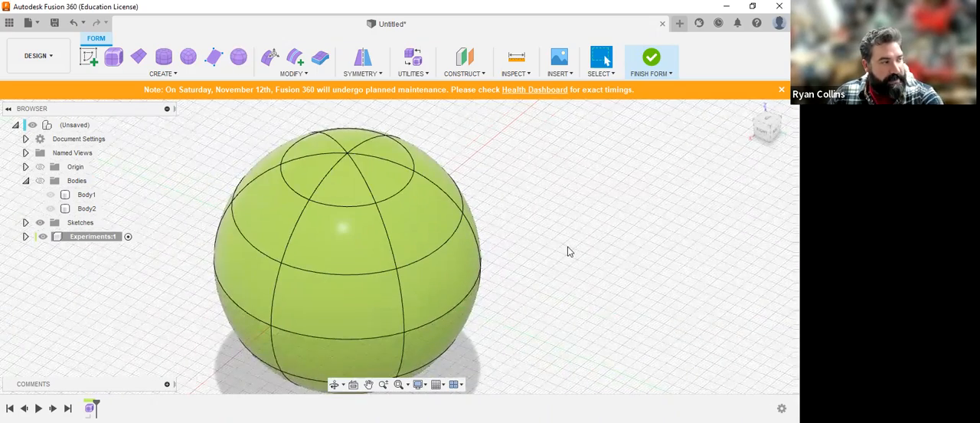
pyautogui.scroll(-3, 568, 248)
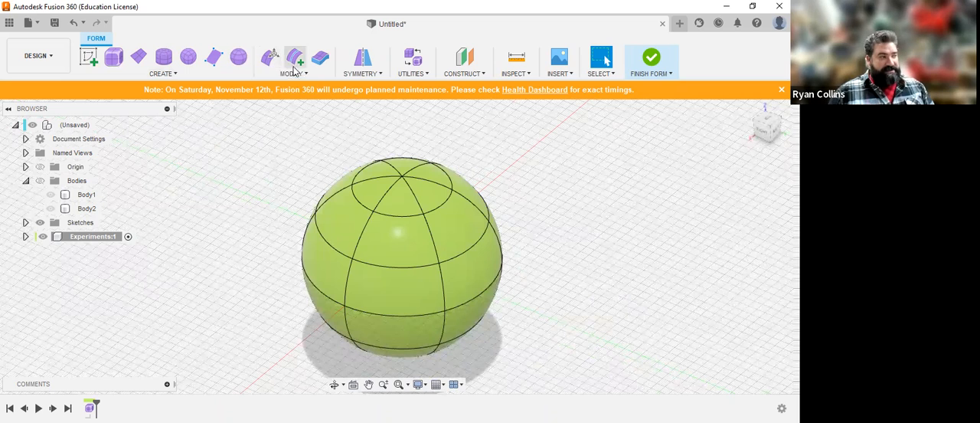
pyautogui.click(194, 76)
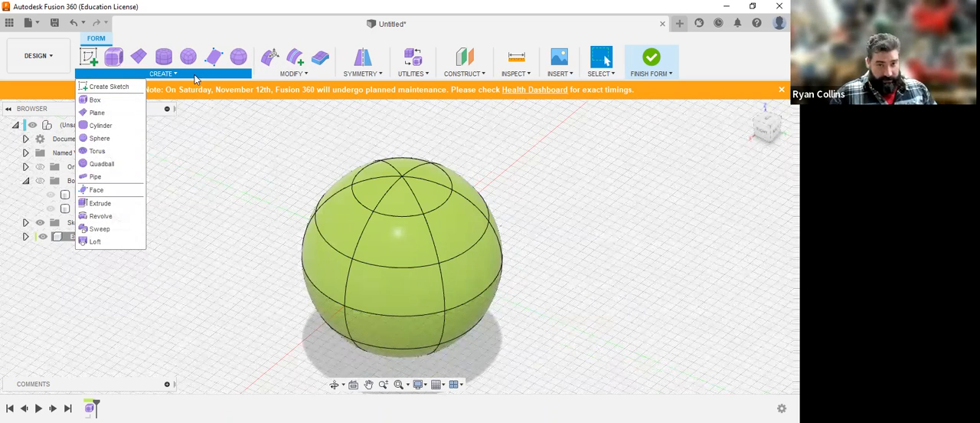
pyautogui.click(282, 76)
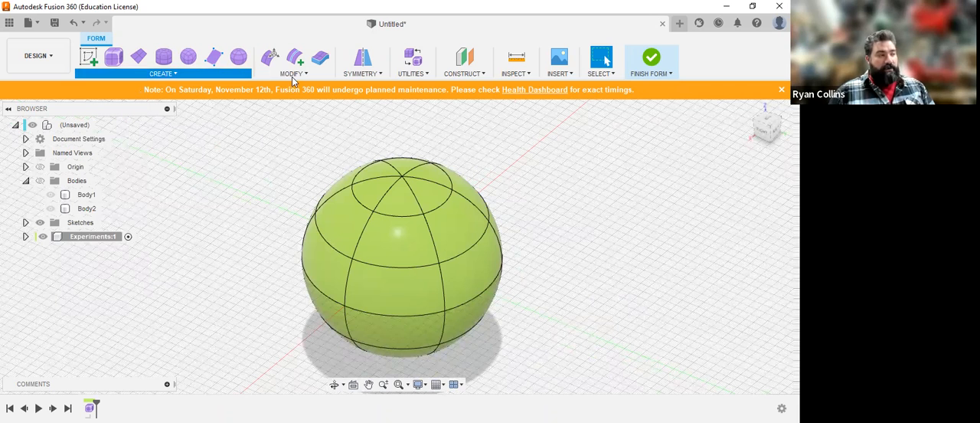
pyautogui.click(703, 220)
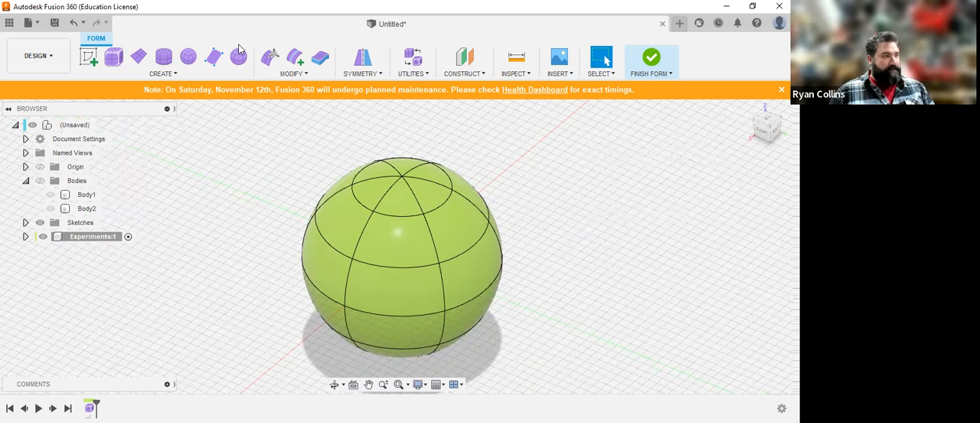
# Step: Start Edit Form, try selecting a single face and a single edge of the sphere, and clear the selection
pyautogui.click(293, 74)
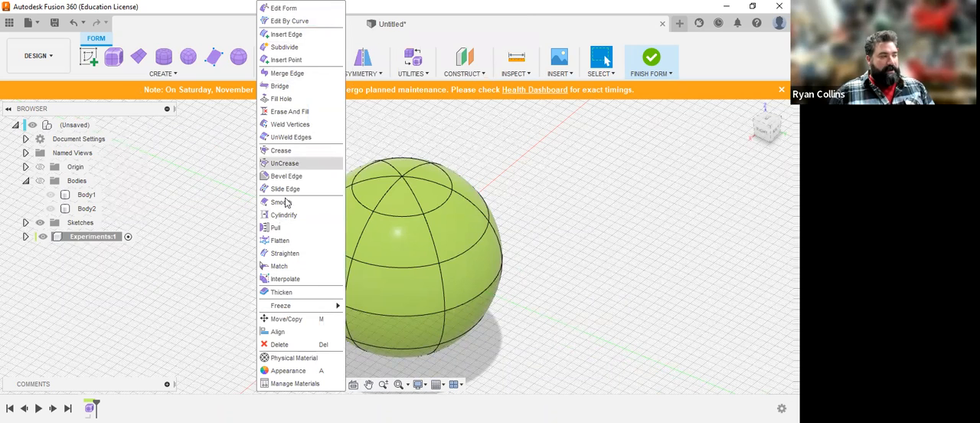
pyautogui.click(285, 9)
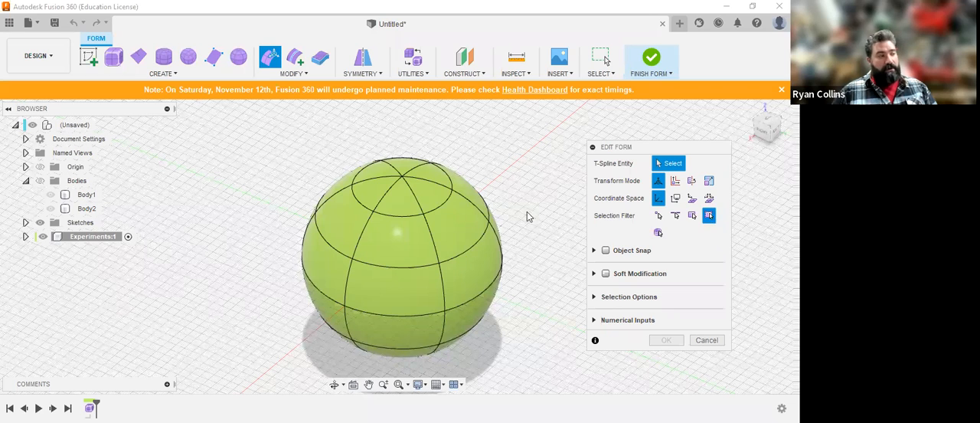
pyautogui.click(458, 229)
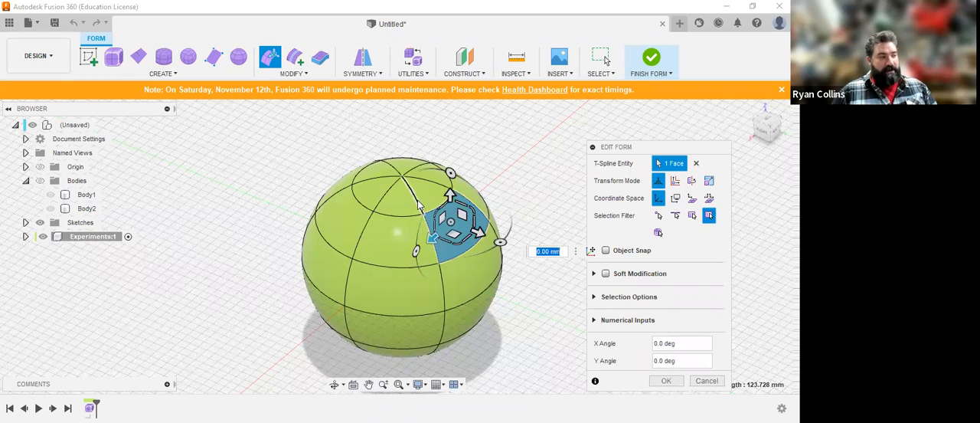
pyautogui.click(376, 219)
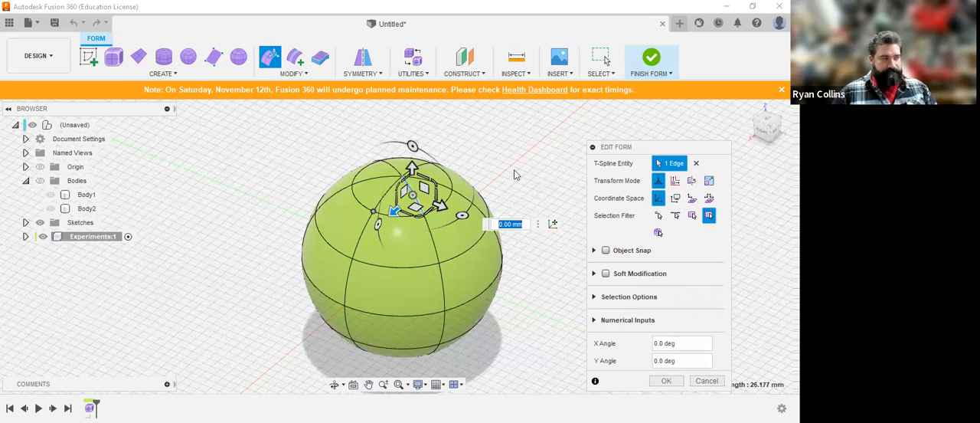
pyautogui.click(541, 173)
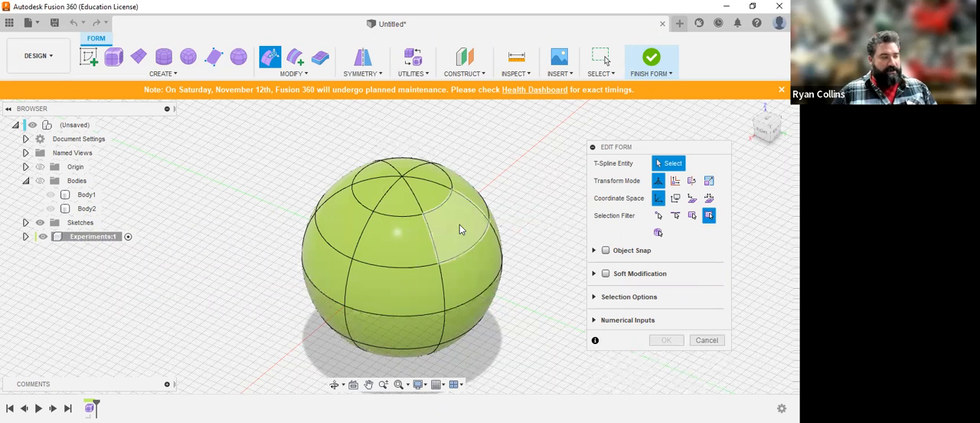
# Step: Select faces around the sphere's middle band one at a time and examine the manipulator's move arrows and handles
pyautogui.click(473, 277)
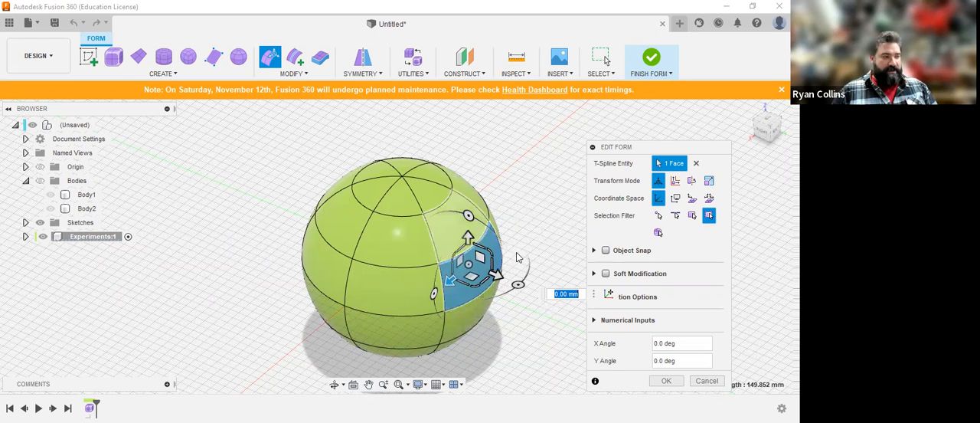
pyautogui.moveTo(492, 280); pyautogui.dragTo(436, 255, button='middle')
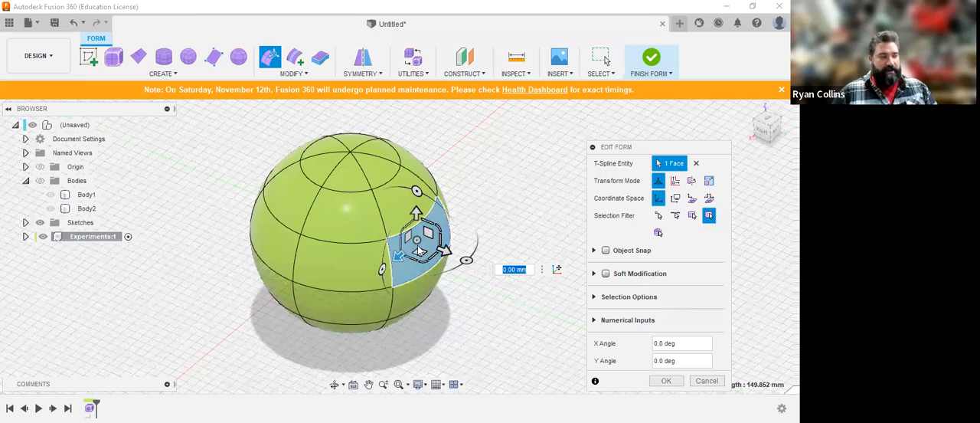
pyautogui.scroll(3, 420, 252)
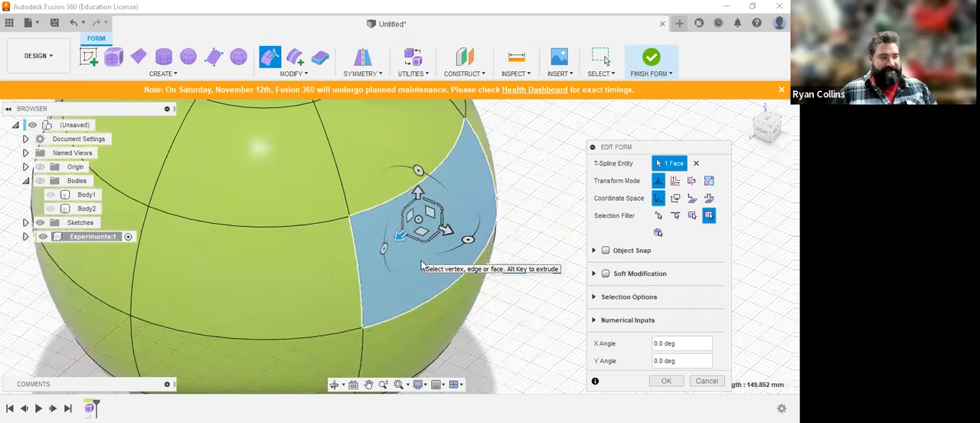
pyautogui.scroll(2, 421, 265)
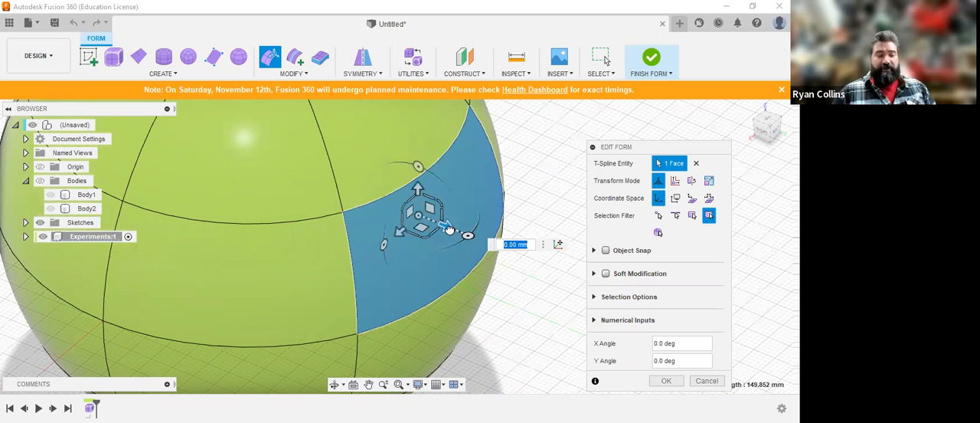
pyautogui.moveTo(449, 230); pyautogui.dragTo(449, 230)
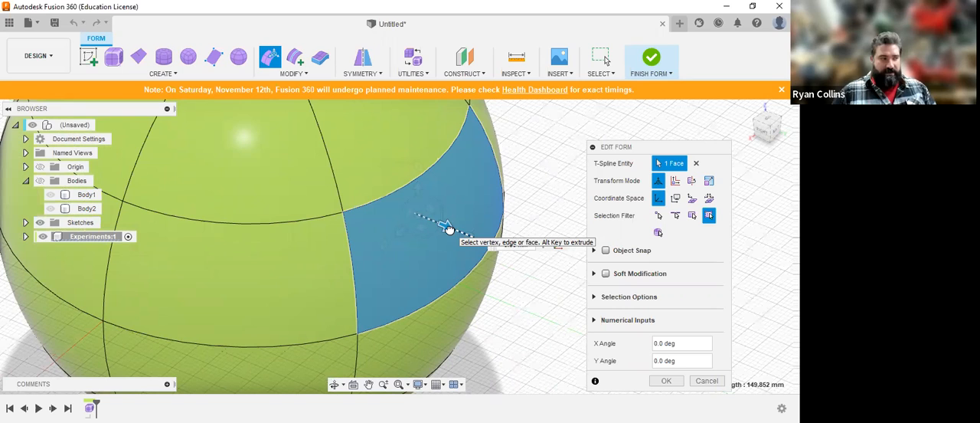
pyautogui.click(246, 285)
pyautogui.scroll(-6, 303, 183)
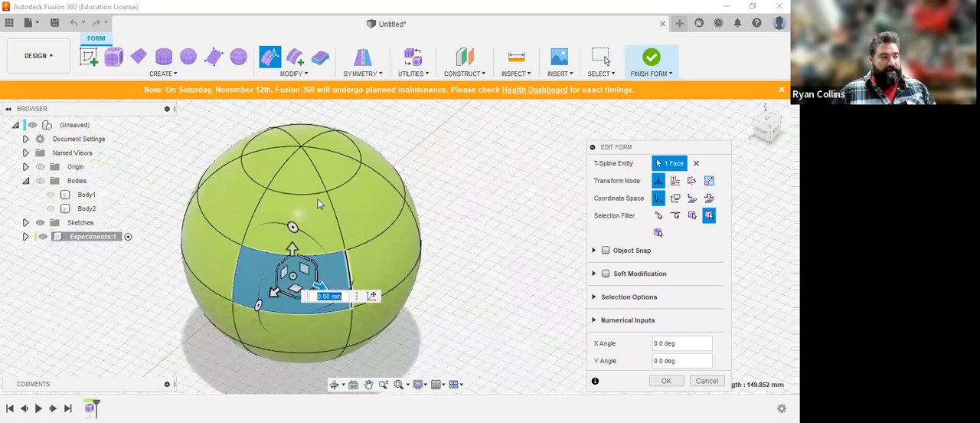
pyautogui.moveTo(270, 261); pyautogui.dragTo(272, 271, button='middle')
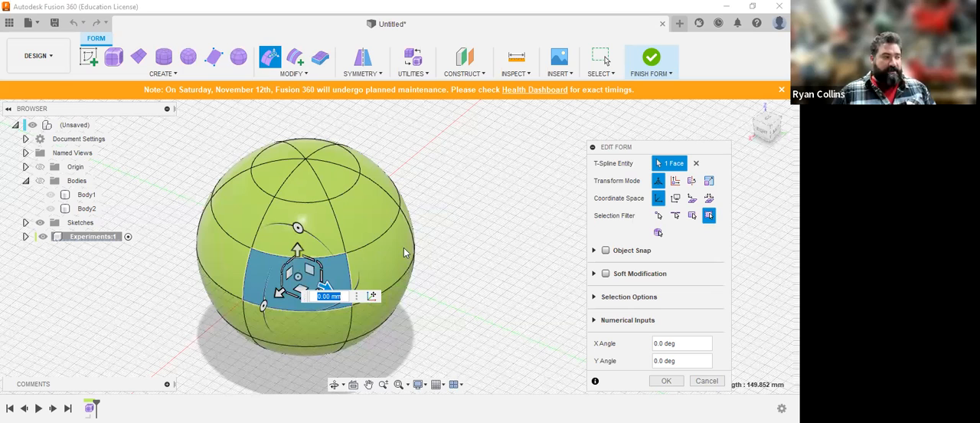
pyautogui.click(376, 257)
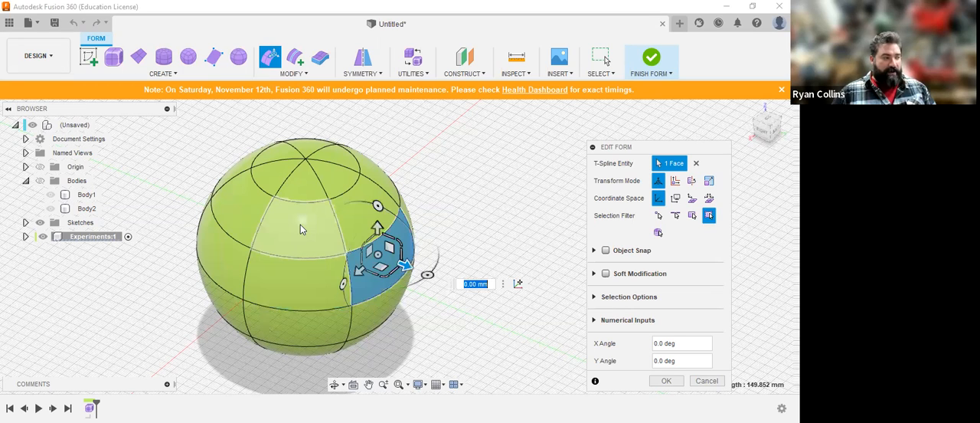
# Step: Select the front face above the middle band and move it 38 mm and 25 mm along the two horizontal axes, and 19 mm up
pyautogui.click(329, 236)
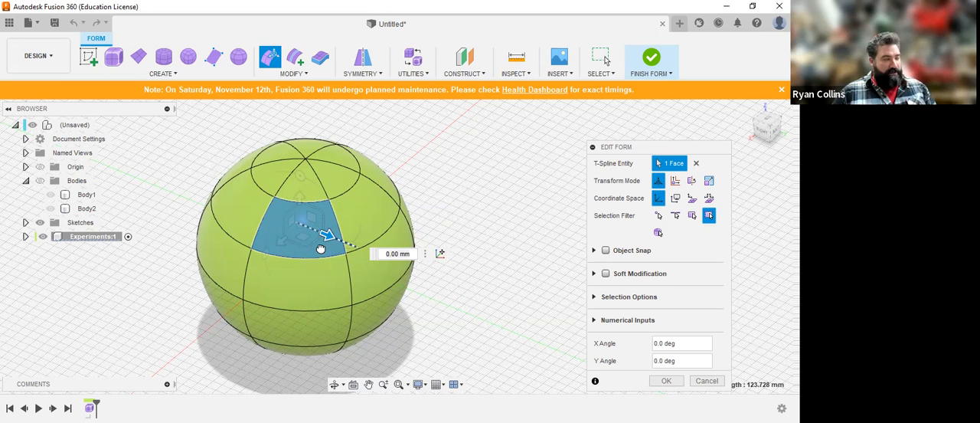
pyautogui.moveTo(402, 256); pyautogui.dragTo(410, 263)
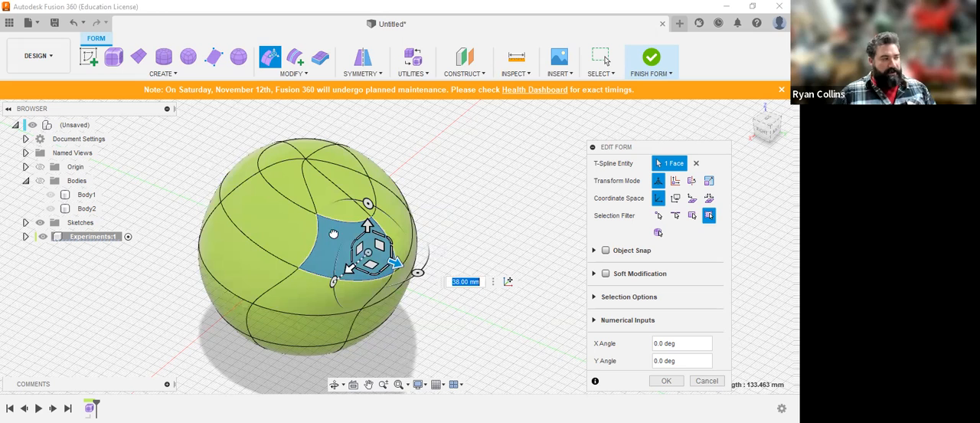
pyautogui.moveTo(350, 268); pyautogui.dragTo(306, 281)
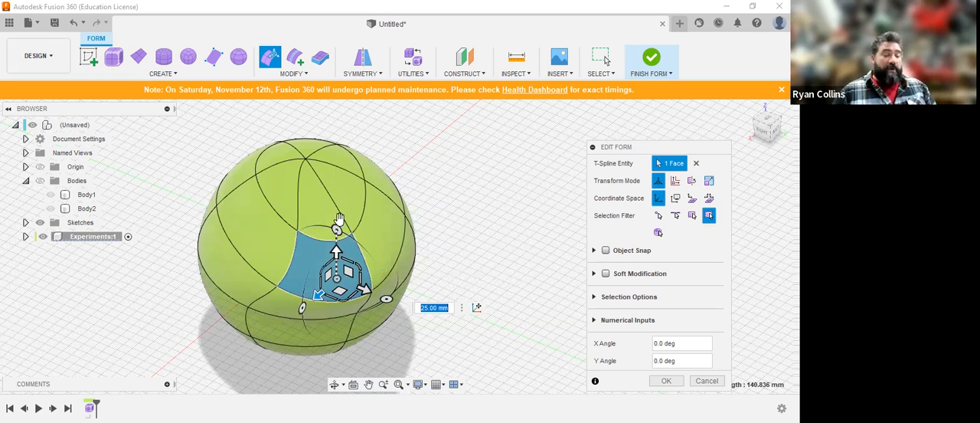
pyautogui.write('19')
pyautogui.press('Return')
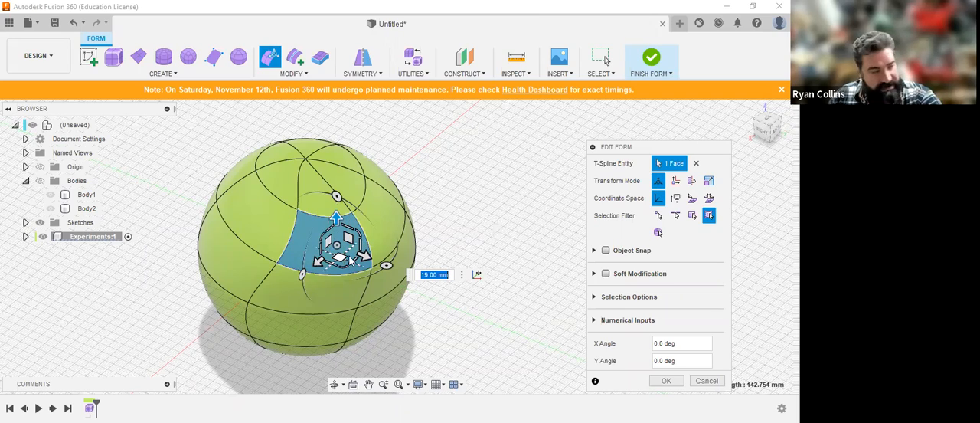
# Step: Show the origin in the model and bring the moved face into close view
pyautogui.moveTo(396, 260)
pyautogui.keyDown('shift'); pyautogui.mouseDown(button='middle')
pyautogui.moveTo(412, 244)
pyautogui.moveTo(400, 235)
pyautogui.moveTo(383, 255)
pyautogui.mouseUp(button='middle'); pyautogui.keyUp('shift')
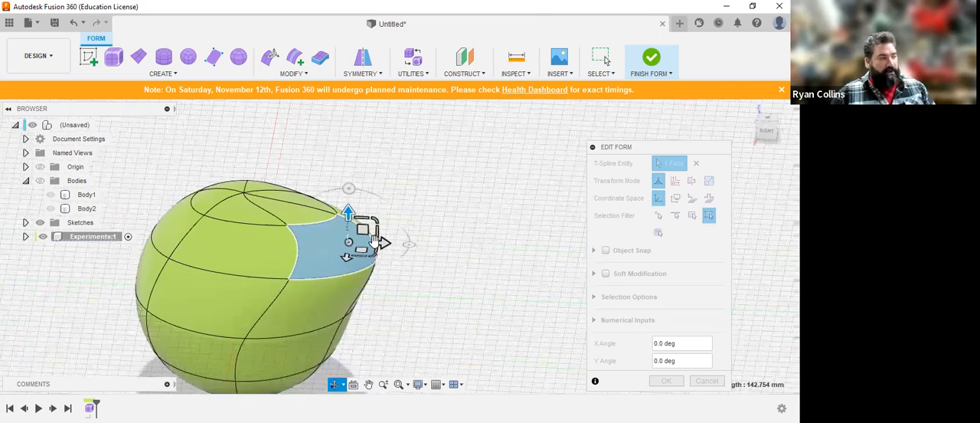
pyautogui.click(40, 168)
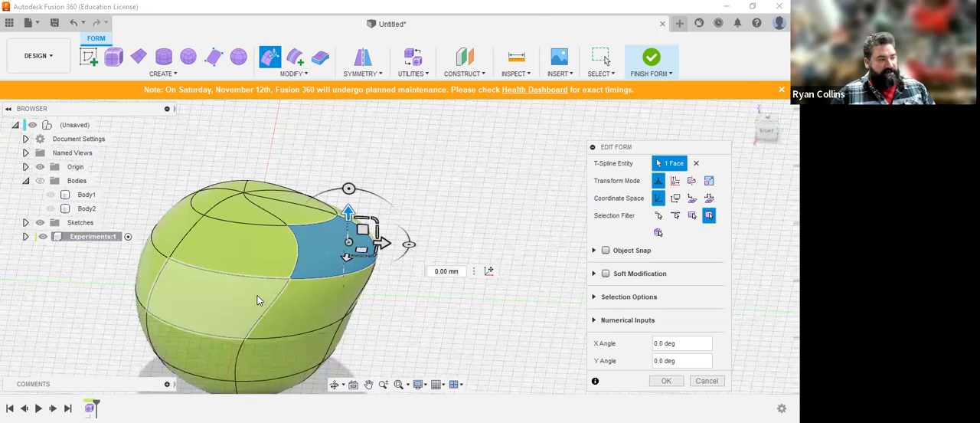
pyautogui.scroll(3, 338, 200)
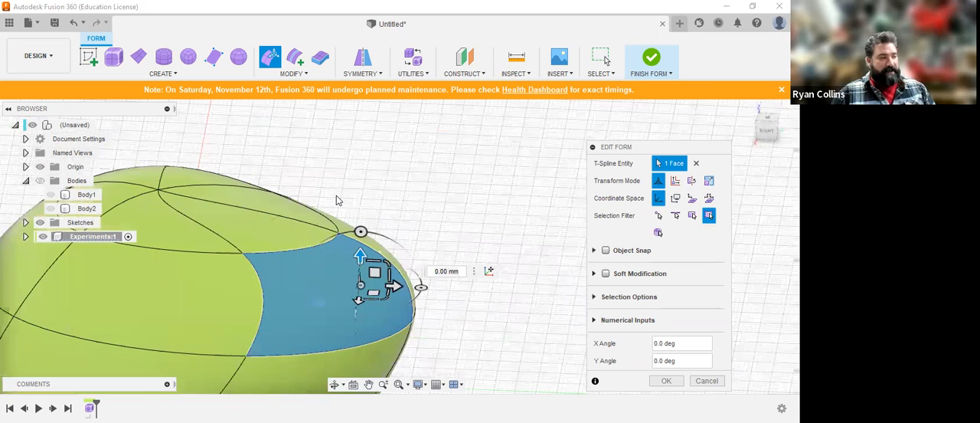
# Step: Move the selected face within a vertical plane by about 14.8 and -10.9 mm, and within the horizontal plane by about -1.1 and 23.1 mm
pyautogui.moveTo(375, 270); pyautogui.dragTo(375, 272, button='middle')
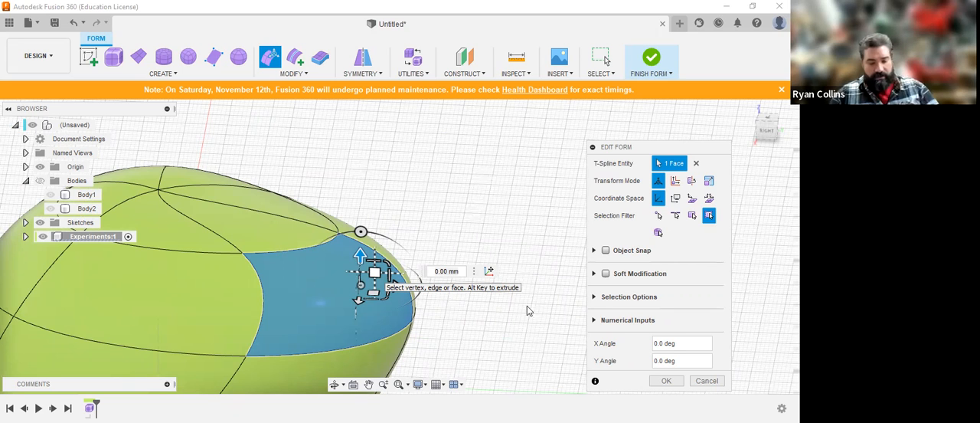
pyautogui.moveTo(374, 272); pyautogui.dragTo(474, 206)
pyautogui.keyDown('shift'); pyautogui.moveTo(517, 283); pyautogui.dragTo(468, 284, button='middle'); pyautogui.keyUp('shift')
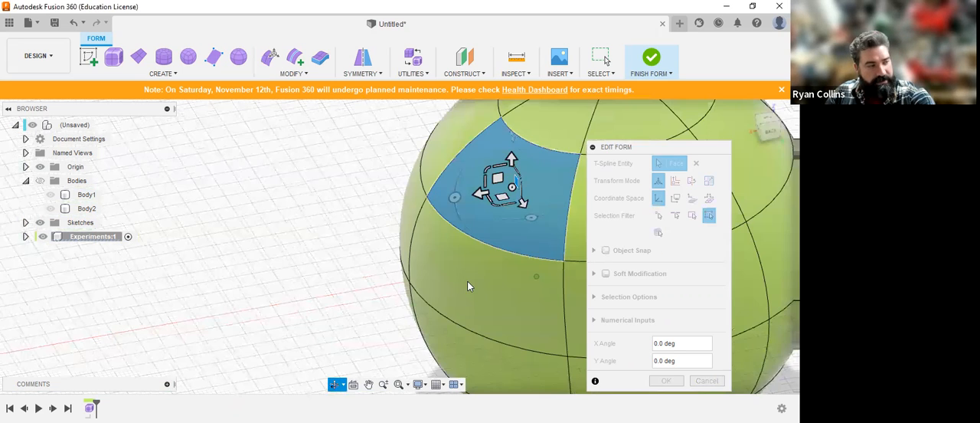
pyautogui.press('Tab')
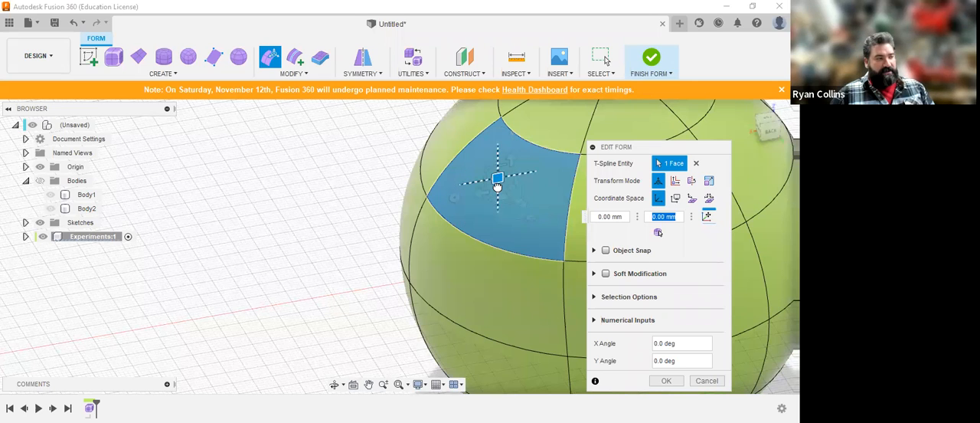
pyautogui.moveTo(436, 227); pyautogui.dragTo(439, 229)
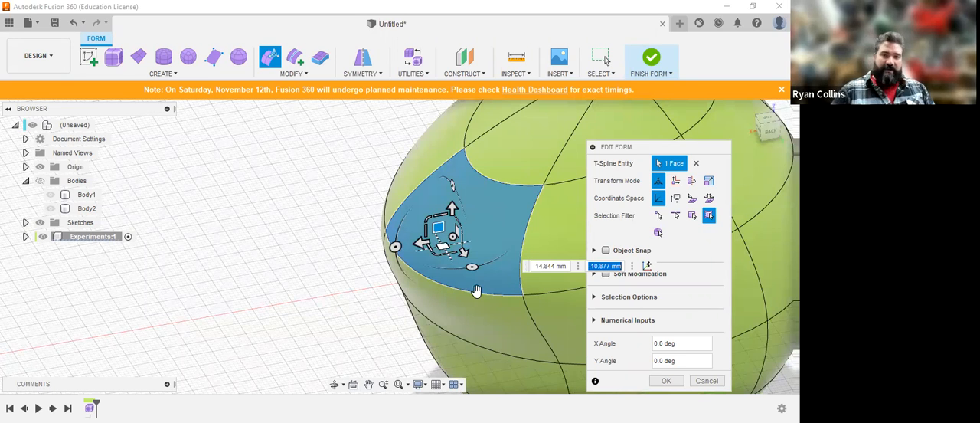
pyautogui.moveTo(443, 246); pyautogui.dragTo(476, 291)
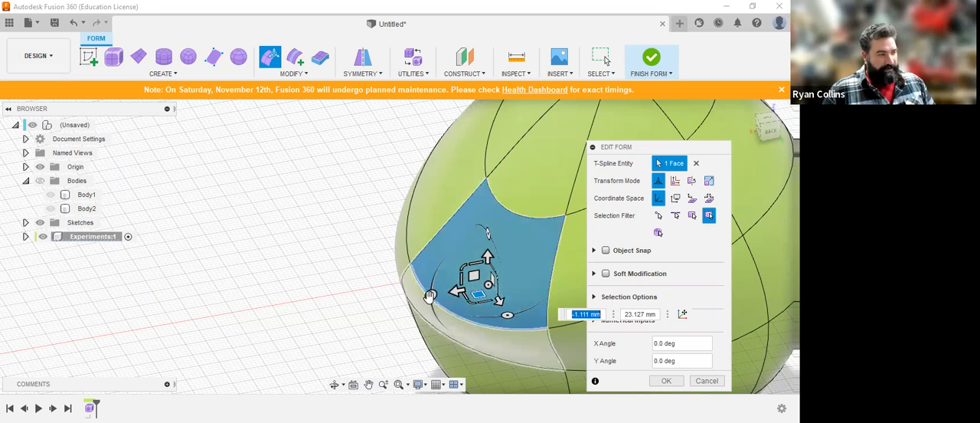
# Step: Rotate the selected face 5 degrees about Y, -10 degrees about X and 5 degrees about Z
pyautogui.moveTo(430, 294)
pyautogui.mouseDown()
pyautogui.moveTo(429, 330)
pyautogui.moveTo(447, 224)
pyautogui.moveTo(429, 253)
pyautogui.moveTo(420, 300)
pyautogui.moveTo(428, 302)
pyautogui.mouseUp()
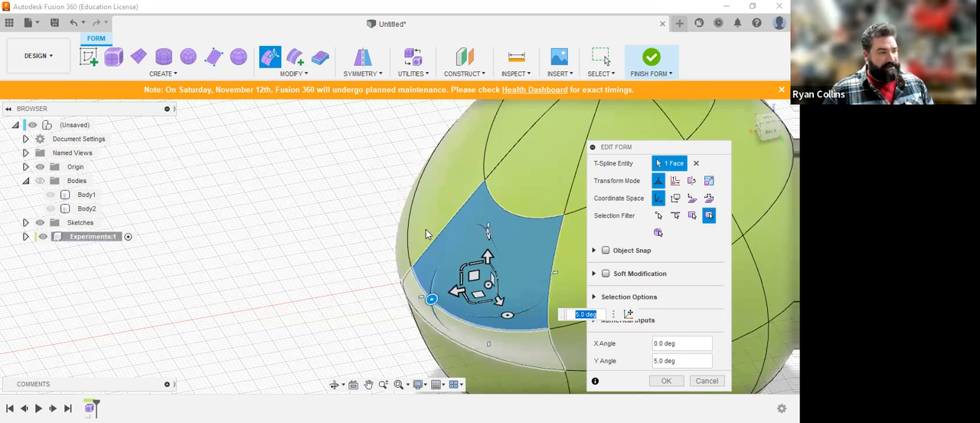
pyautogui.scroll(-3, 491, 296)
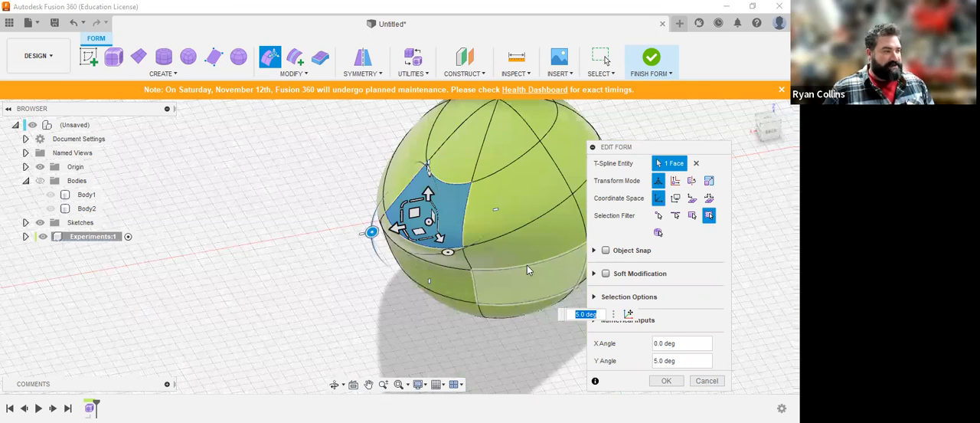
pyautogui.scroll(-1, 527, 265)
pyautogui.moveTo(527, 265); pyautogui.dragTo(453, 258, button='middle')
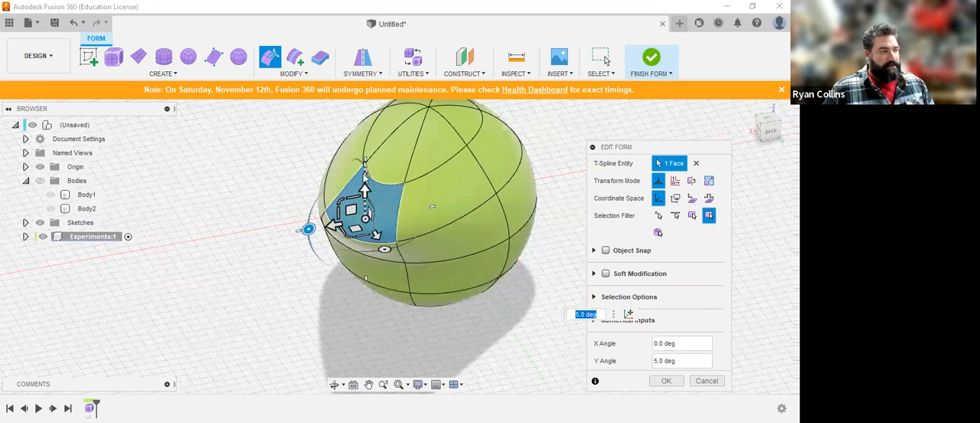
pyautogui.moveTo(365, 165)
pyautogui.mouseDown()
pyautogui.moveTo(301, 106)
pyautogui.moveTo(367, 158)
pyautogui.moveTo(371, 176)
pyautogui.mouseUp()
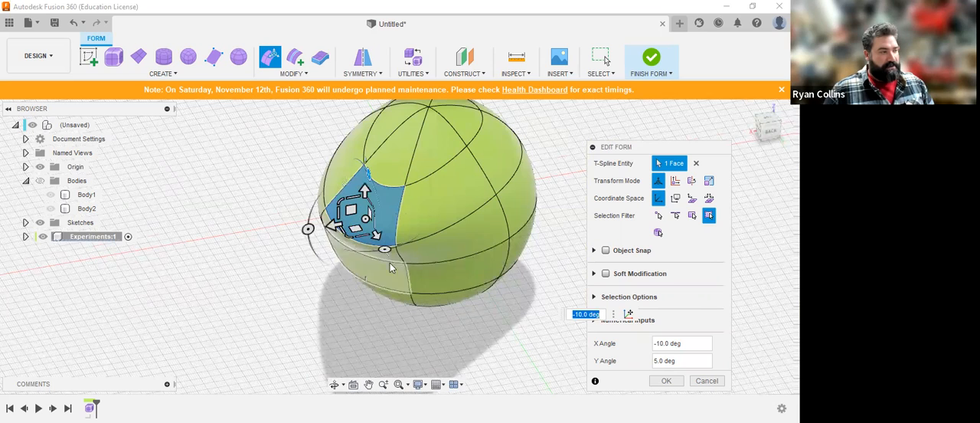
pyautogui.moveTo(367, 251); pyautogui.dragTo(412, 288)
# Step: Scale the selected face within one plane of the manipulator by a factor of about 1.58
pyautogui.scroll(4, 311, 284)
pyautogui.scroll(3, 312, 282)
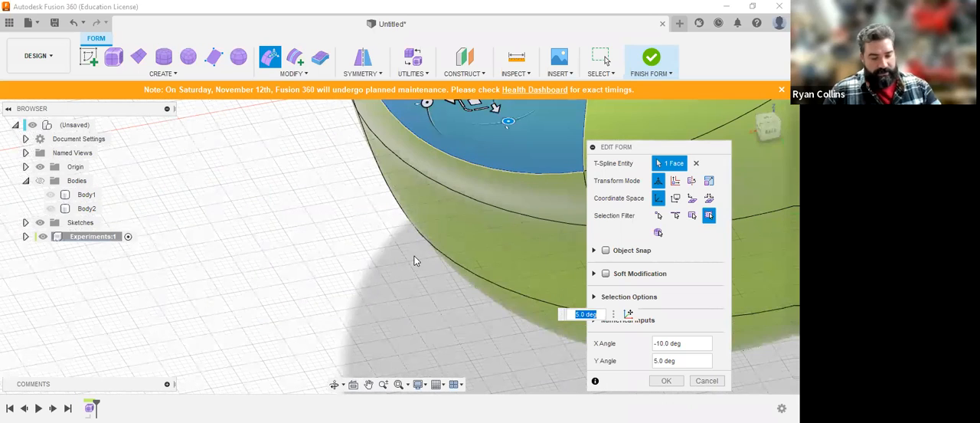
pyautogui.keyDown('shift'); pyautogui.moveTo(384, 289); pyautogui.dragTo(413, 286, button='middle'); pyautogui.keyUp('shift')
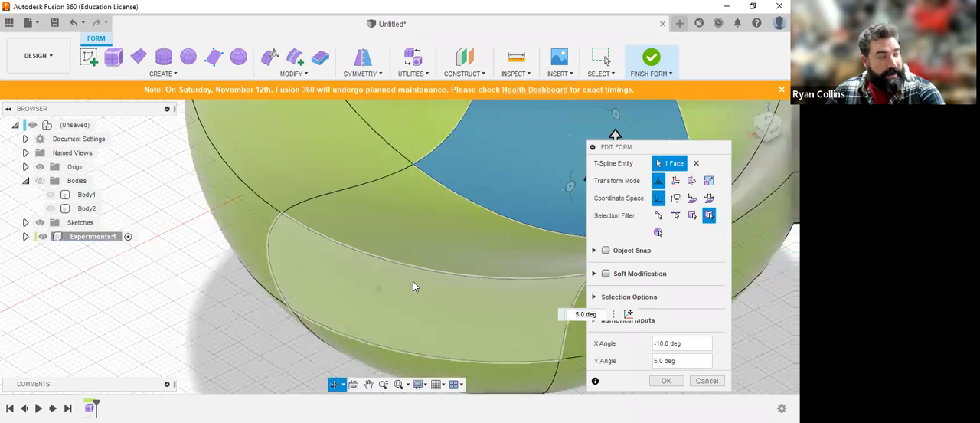
pyautogui.moveTo(485, 208); pyautogui.dragTo(449, 204, button='middle')
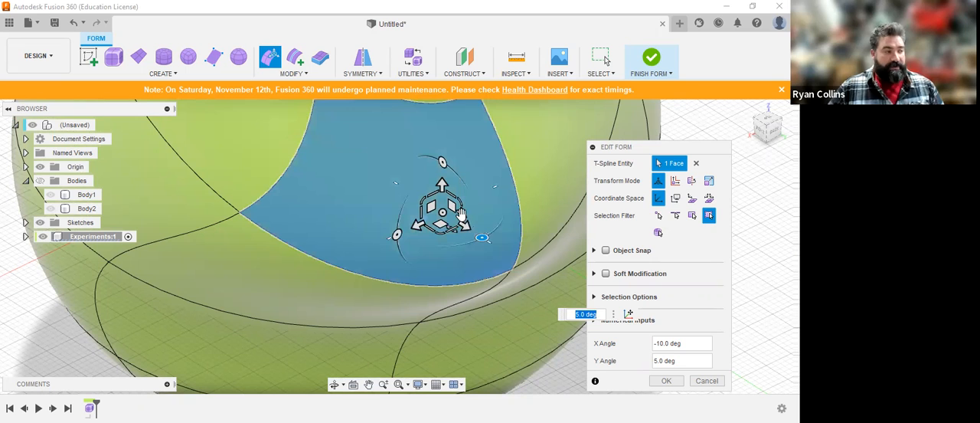
pyautogui.scroll(3, 458, 214)
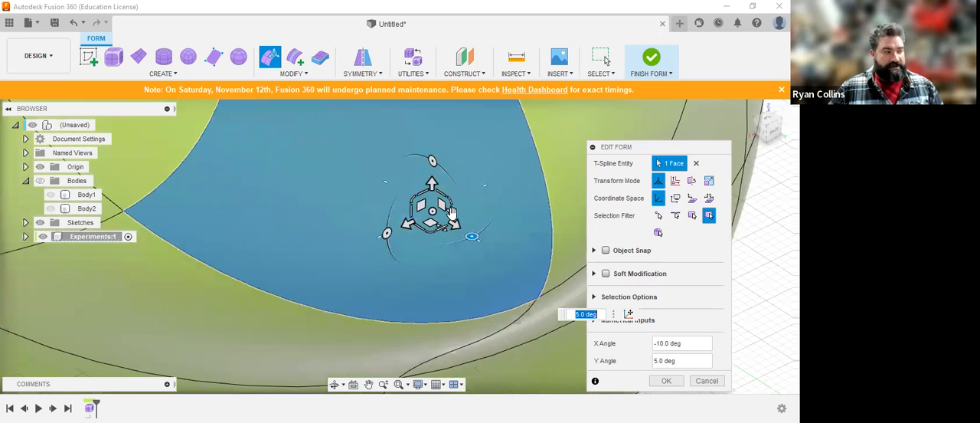
pyautogui.click(452, 214)
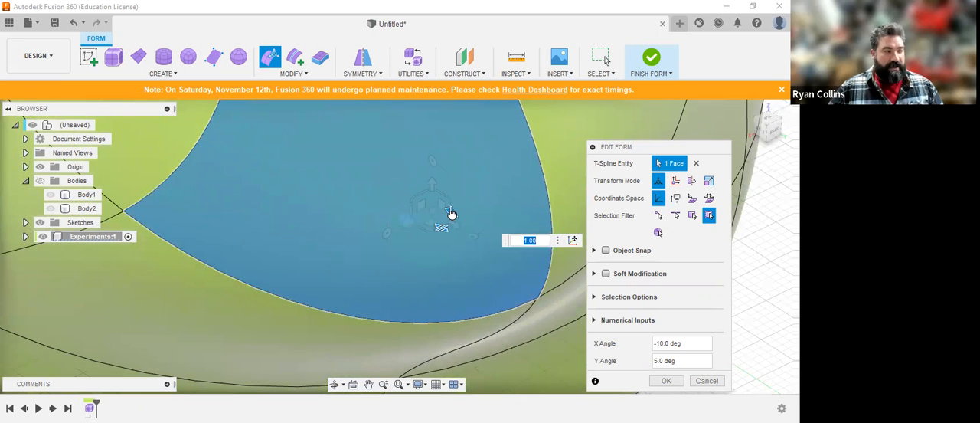
pyautogui.moveTo(452, 214); pyautogui.dragTo(449, 247)
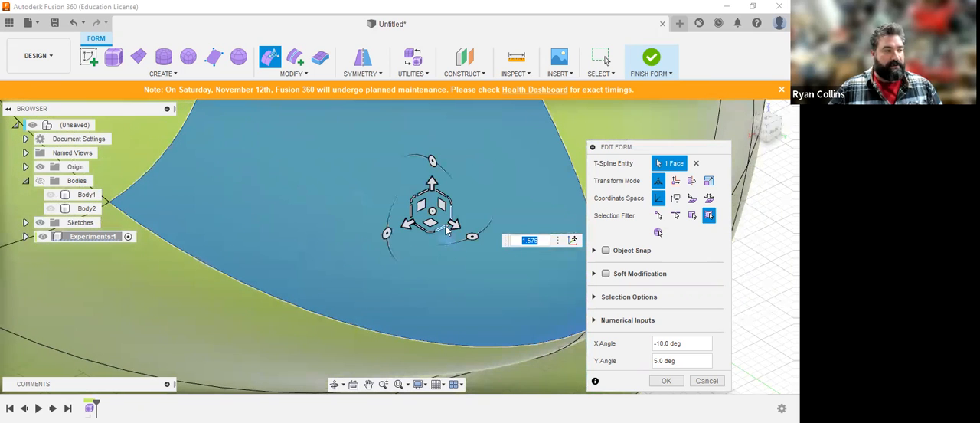
# Step: Scale the selected face with the Edit Form manipulator by factors of about 0.43 and 1.72
pyautogui.scroll(-3, 448, 222)
pyautogui.moveTo(444, 209); pyautogui.dragTo(421, 251)
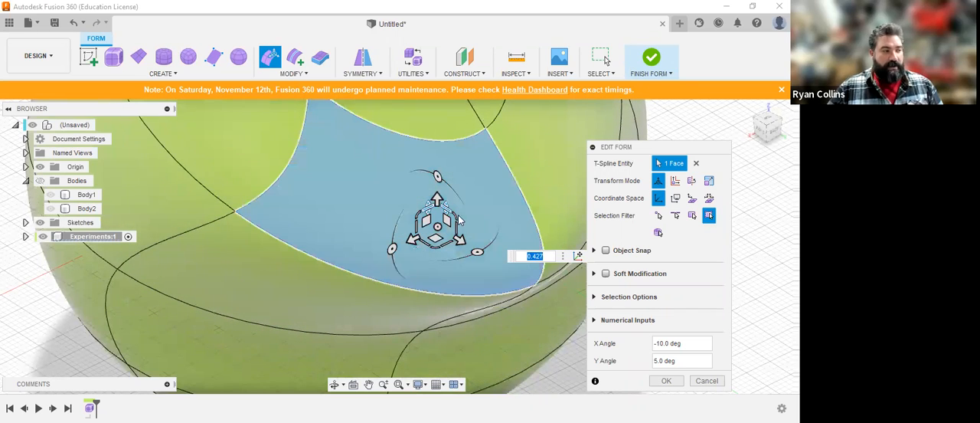
pyautogui.moveTo(455, 217); pyautogui.dragTo(437, 230)
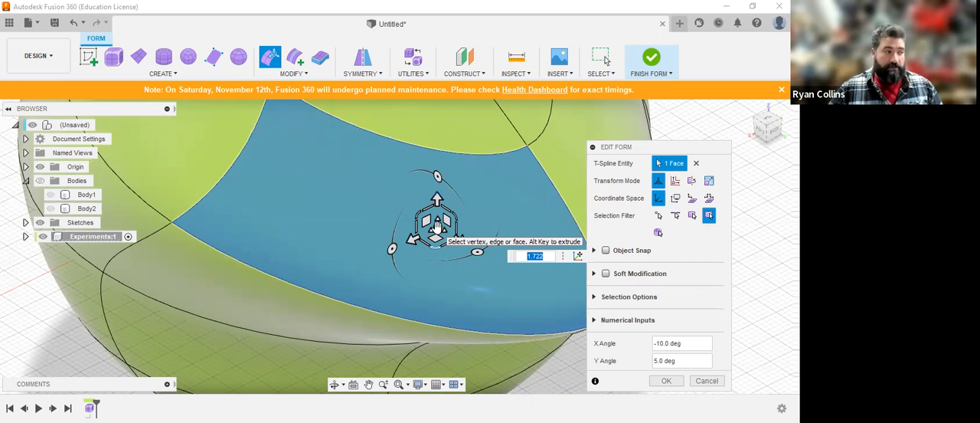
# Step: Scale the selected face uniformly by a factor of 0.23
pyautogui.moveTo(437, 227)
pyautogui.mouseDown()
pyautogui.moveTo(440, 263)
pyautogui.moveTo(433, 169)
pyautogui.moveTo(445, 271)
pyautogui.moveTo(433, 158)
pyautogui.moveTo(440, 256)
pyautogui.moveTo(446, 177)
pyautogui.moveTo(440, 224)
pyautogui.mouseUp()
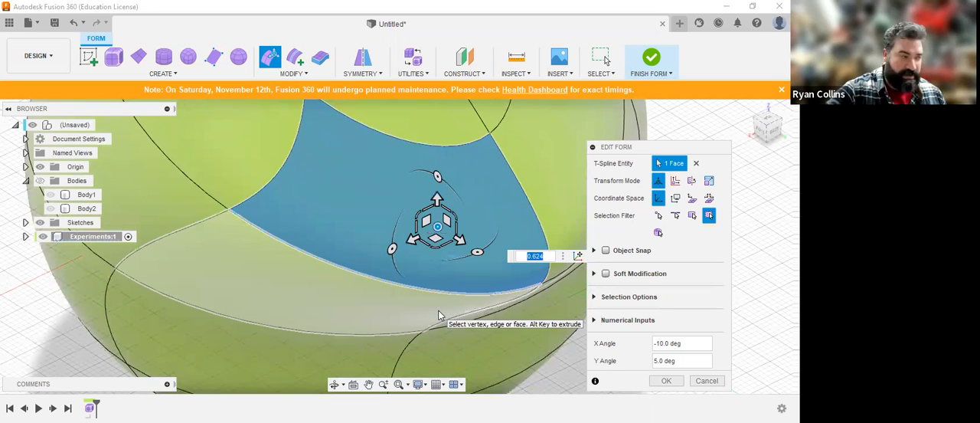
pyautogui.write('23')
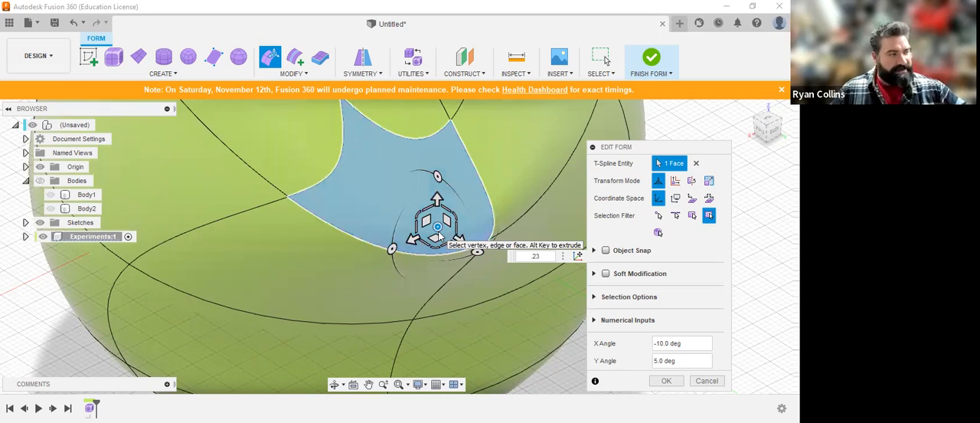
pyautogui.scroll(-4, 440, 237)
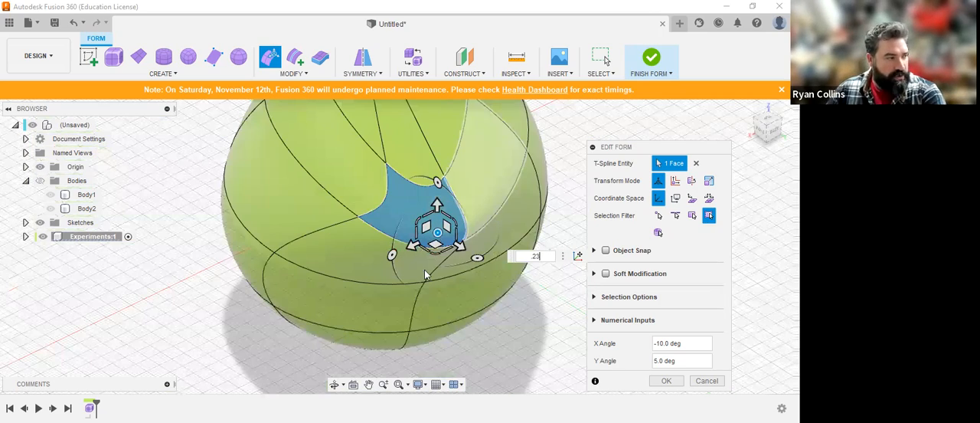
# Step: Move the shrunken face 93 mm outward along one axis to stretch the body into a tapered neck
pyautogui.keyDown('shift'); pyautogui.moveTo(471, 271); pyautogui.dragTo(397, 286, button='middle'); pyautogui.keyUp('shift')
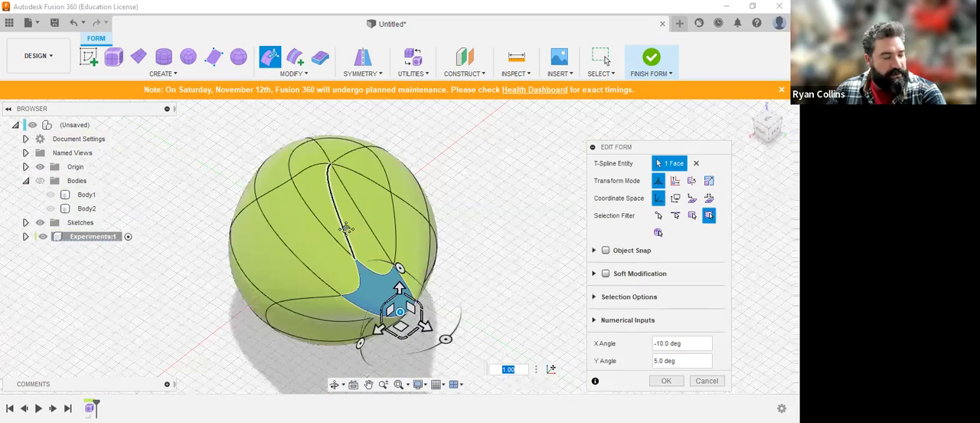
pyautogui.keyDown('shift'); pyautogui.moveTo(451, 248); pyautogui.dragTo(468, 258, button='middle'); pyautogui.keyUp('shift')
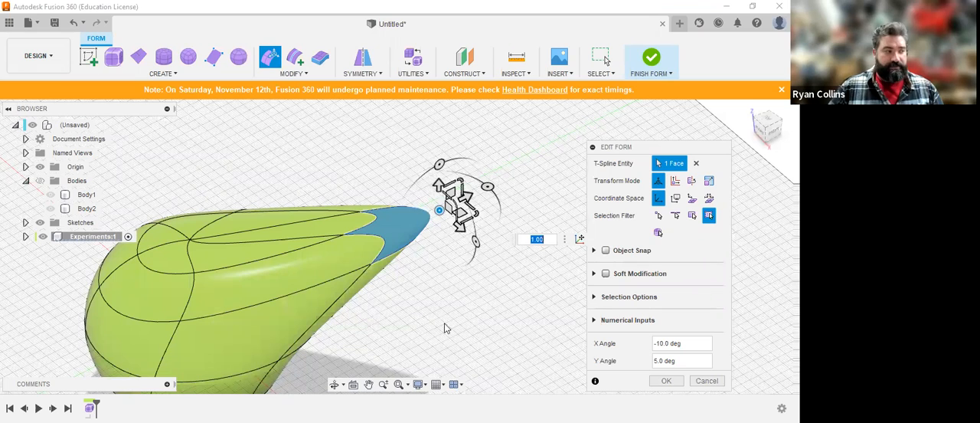
pyautogui.moveTo(444, 328); pyautogui.dragTo(383, 373, button='middle')
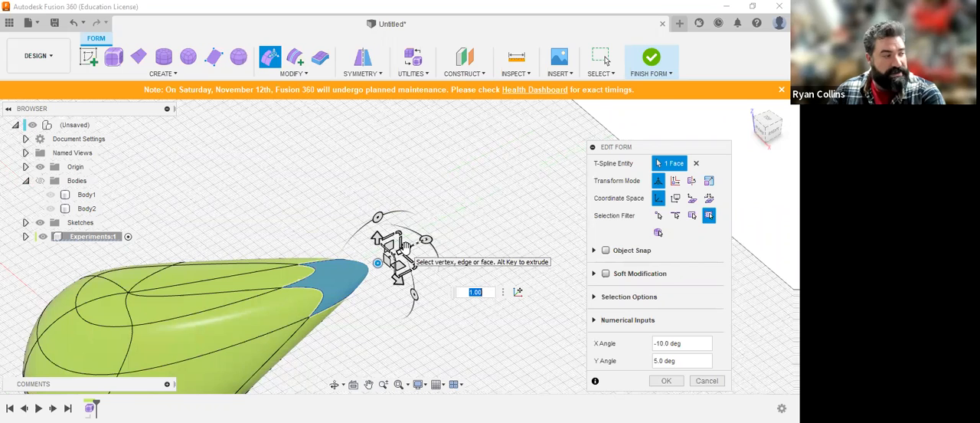
pyautogui.moveTo(406, 246); pyautogui.dragTo(574, 197)
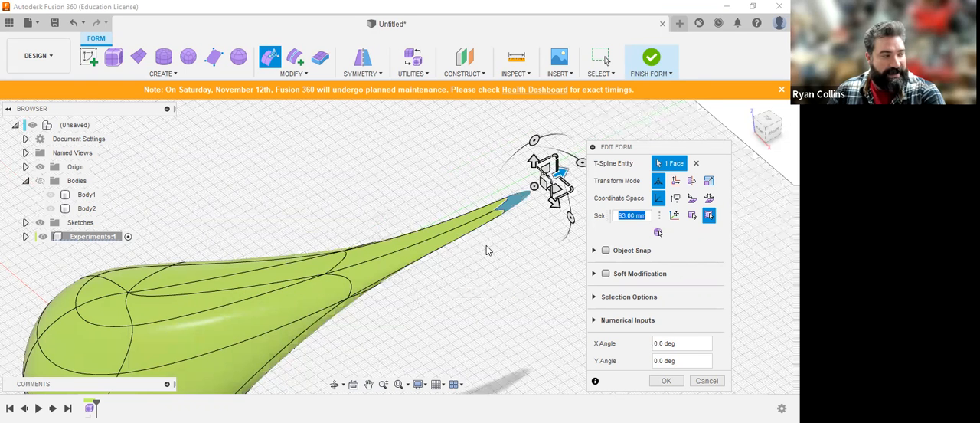
# Step: Extrude the neck's end face outward by about 97 mm to lengthen the neck
pyautogui.moveTo(486, 245); pyautogui.dragTo(360, 294, button='middle')
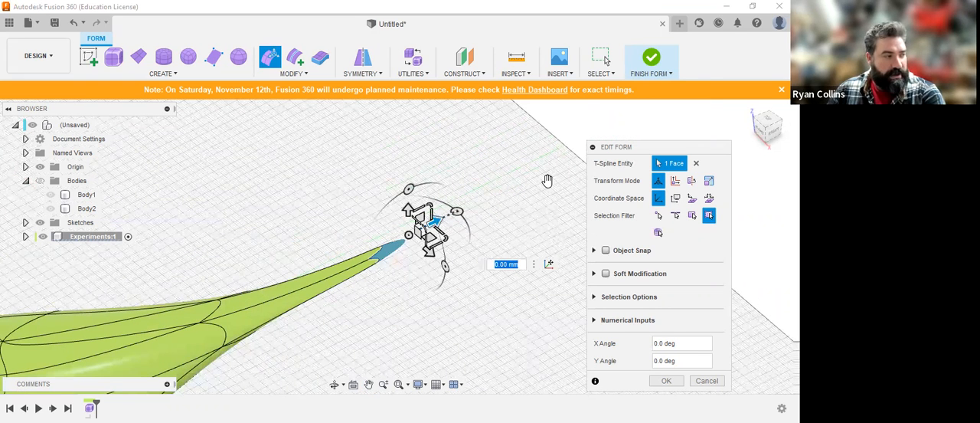
pyautogui.moveTo(435, 221); pyautogui.dragTo(548, 181)
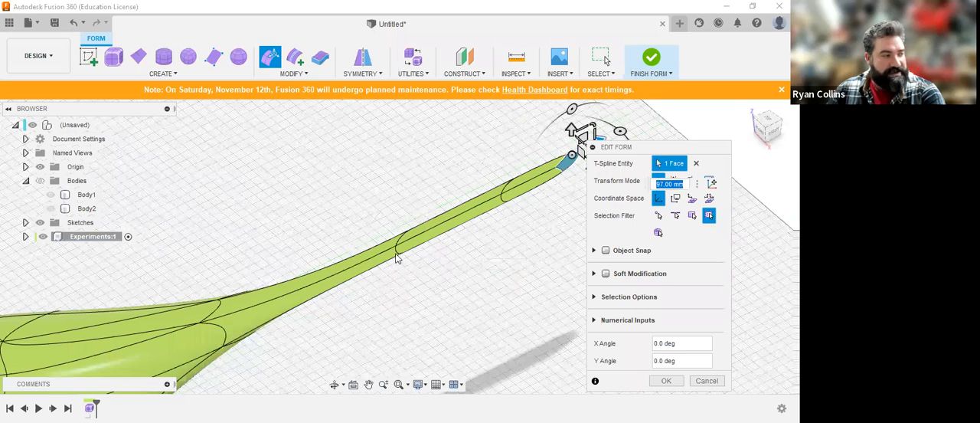
pyautogui.hotkey('ctrl', 'z')
pyautogui.scroll(-2, 397, 260)
pyautogui.scroll(4, 397, 260)
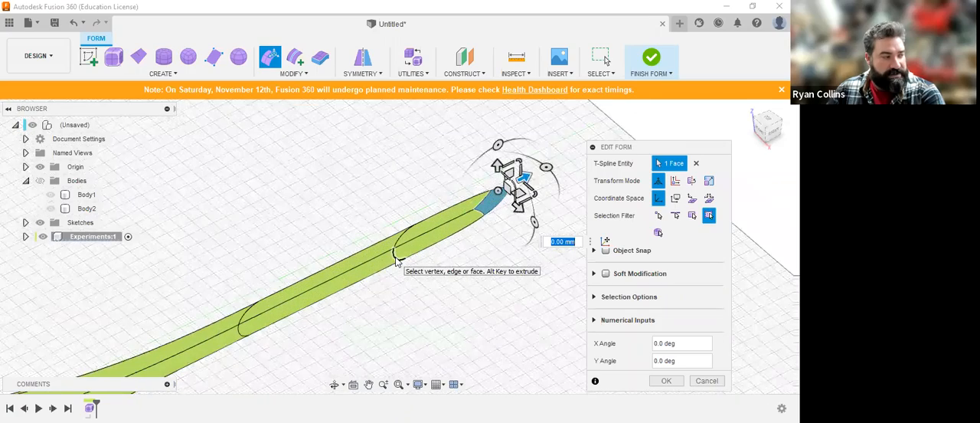
# Step: Select a face low on the side of the rounded body and extrude it outward into a horizontal arm
pyautogui.scroll(-2, 398, 260)
pyautogui.keyDown('shift'); pyautogui.moveTo(394, 272); pyautogui.dragTo(351, 239, button='middle'); pyautogui.keyUp('shift')
pyautogui.keyDown('shift'); pyautogui.moveTo(388, 244); pyautogui.dragTo(392, 250, button='middle'); pyautogui.keyUp('shift')
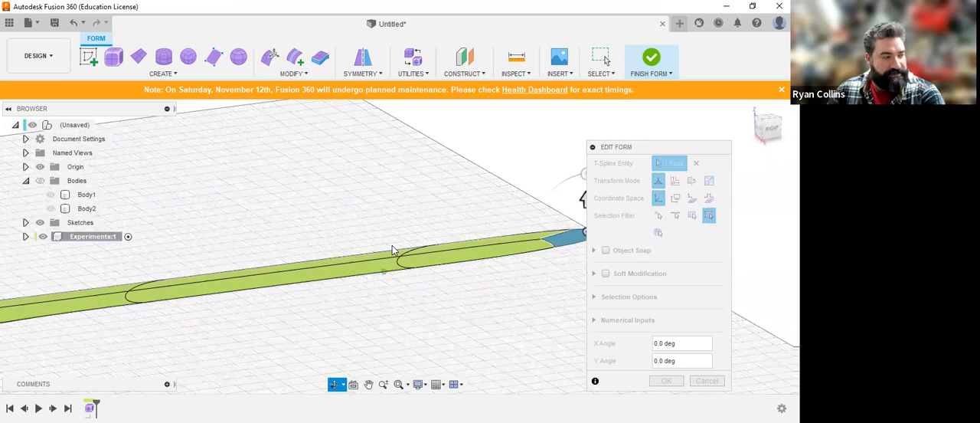
pyautogui.scroll(-4, 273, 310)
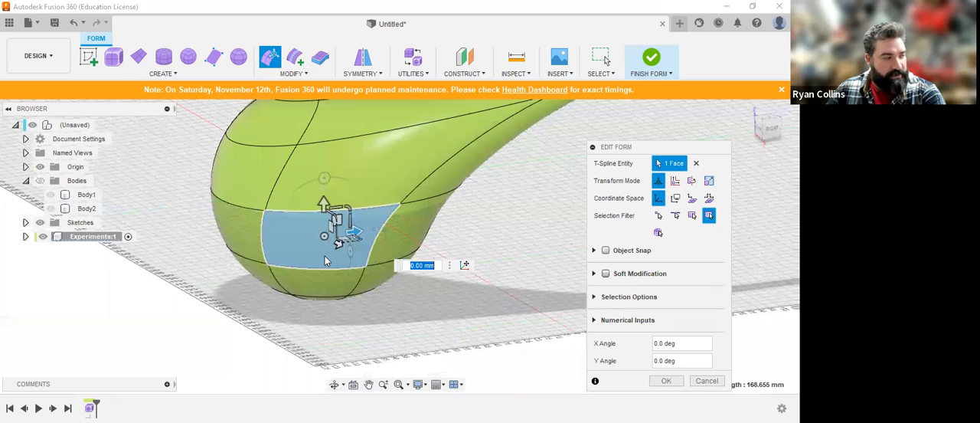
pyautogui.keyDown('shift'); pyautogui.moveTo(337, 233); pyautogui.dragTo(331, 251, button='middle'); pyautogui.keyUp('shift')
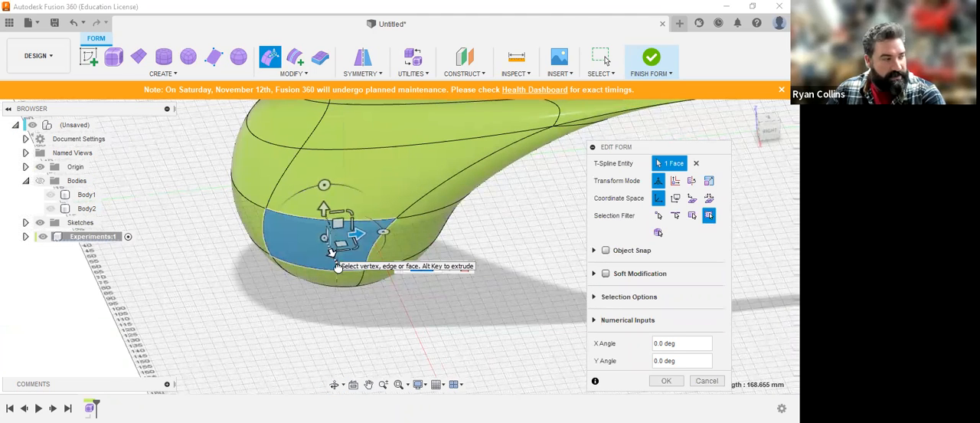
pyautogui.moveTo(341, 274); pyautogui.dragTo(342, 274)
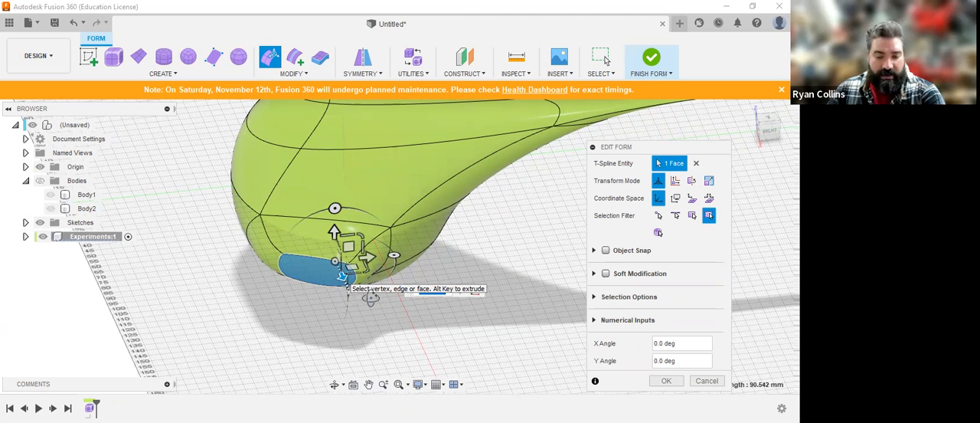
pyautogui.keyDown('shift'); pyautogui.moveTo(369, 299); pyautogui.dragTo(387, 302, button='middle'); pyautogui.keyUp('shift')
pyautogui.click(363, 280)
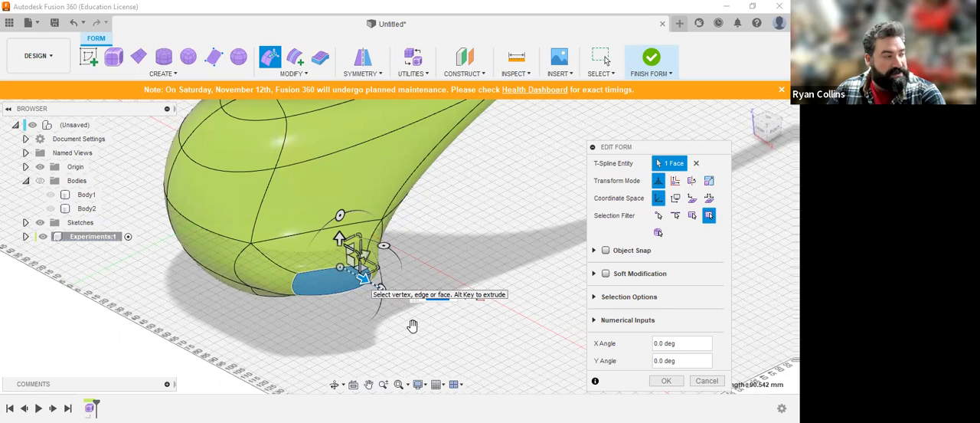
pyautogui.keyDown('shift'); pyautogui.moveTo(413, 324); pyautogui.dragTo(422, 288, button='middle'); pyautogui.keyUp('shift')
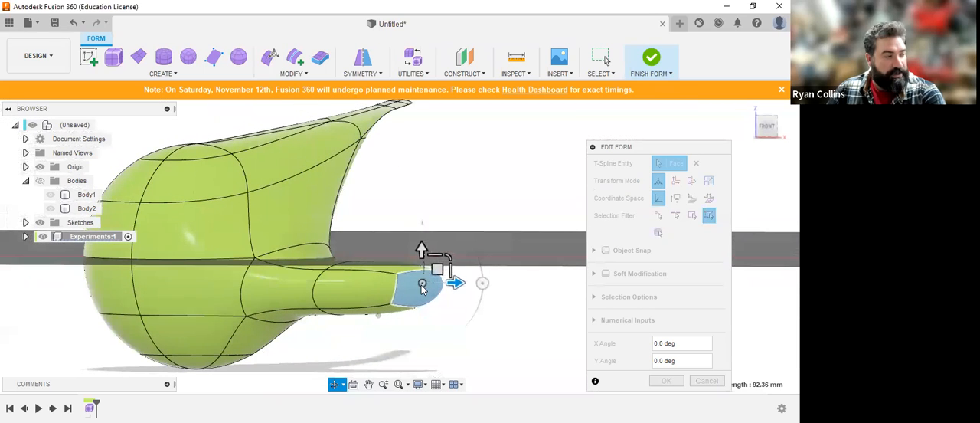
# Step: Rotate the arm's end face 30 degrees about Y and extrude it downward and back inward into a hook
pyautogui.keyDown('shift'); pyautogui.moveTo(456, 291); pyautogui.dragTo(466, 307, button='middle'); pyautogui.keyUp('shift')
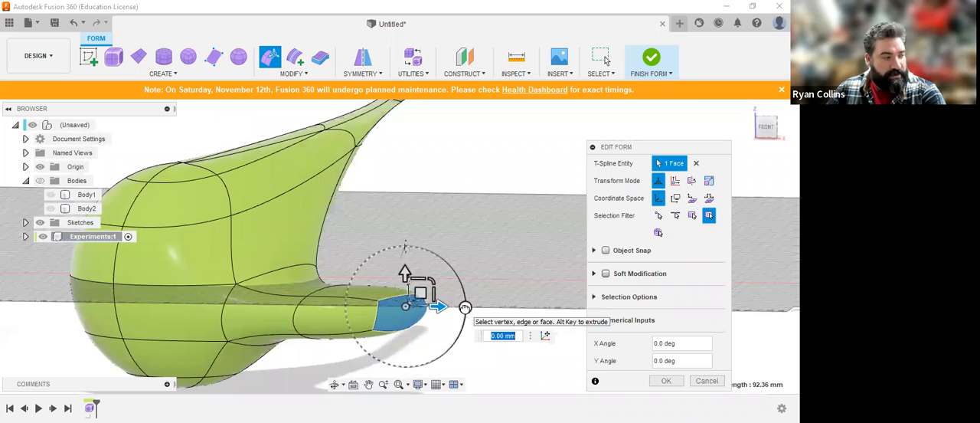
pyautogui.moveTo(457, 332); pyautogui.dragTo(443, 324)
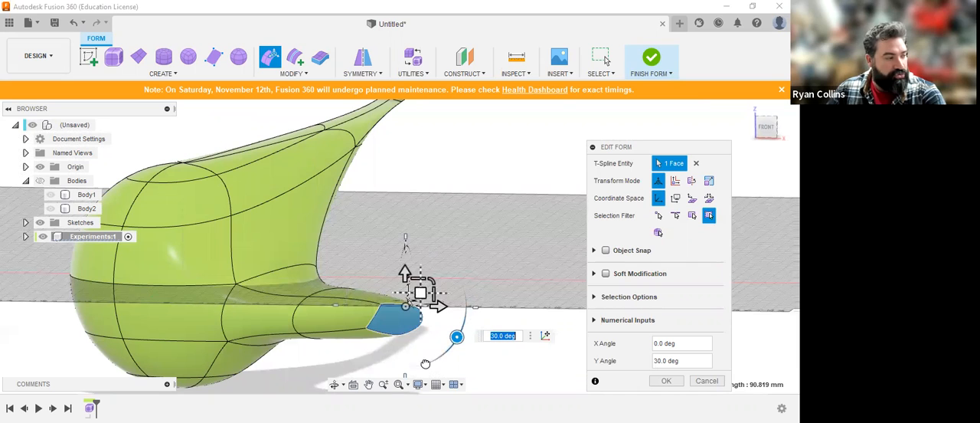
pyautogui.moveTo(461, 320); pyautogui.dragTo(485, 205, button='middle')
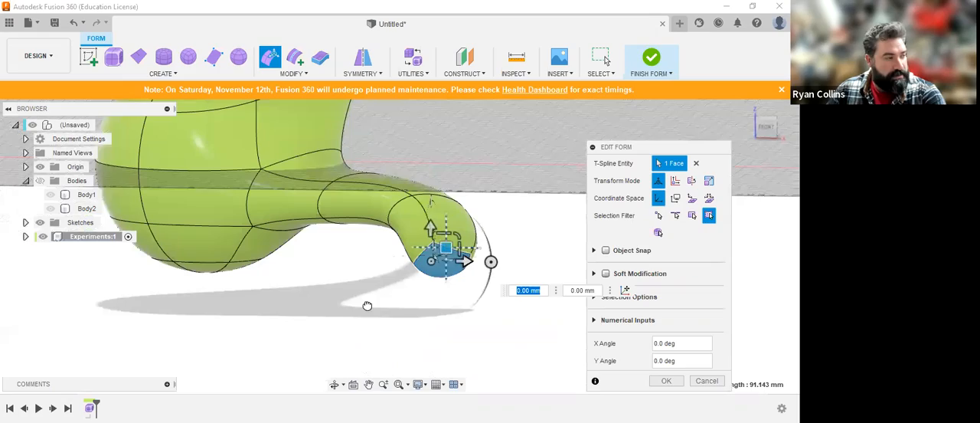
pyautogui.keyDown('shift'); pyautogui.moveTo(431, 201); pyautogui.dragTo(510, 235, button='middle'); pyautogui.keyUp('shift')
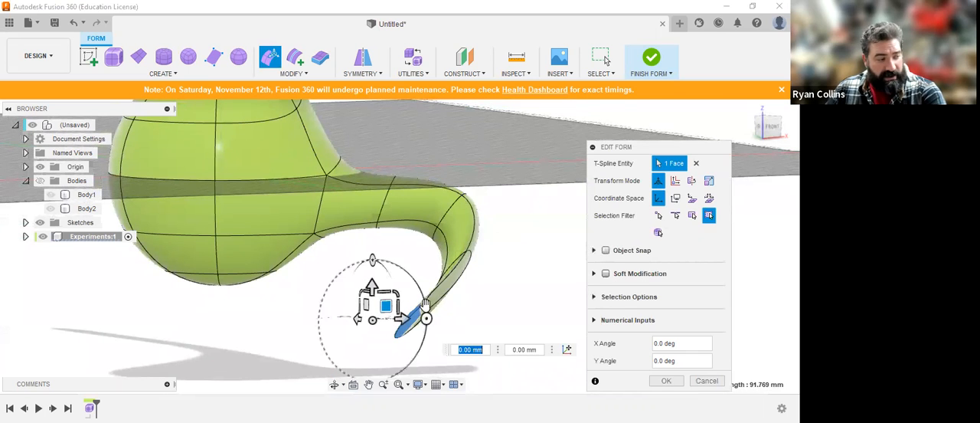
# Step: Try rotating the hook's end face 45 degrees about Y, check the whole shape, and cancel the edit
pyautogui.moveTo(428, 319); pyautogui.dragTo(411, 360)
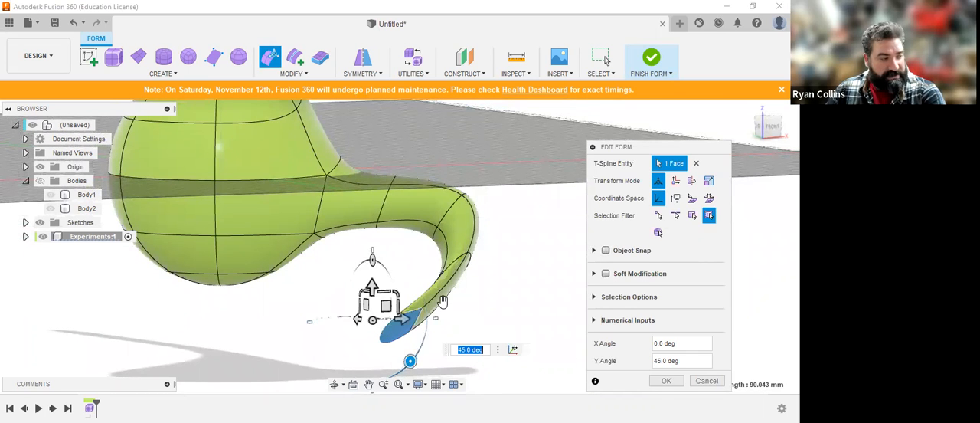
pyautogui.moveTo(470, 278)
pyautogui.keyDown('shift'); pyautogui.mouseDown(button='middle')
pyautogui.moveTo(476, 301)
pyautogui.moveTo(471, 266)
pyautogui.mouseUp(button='middle'); pyautogui.keyUp('shift')
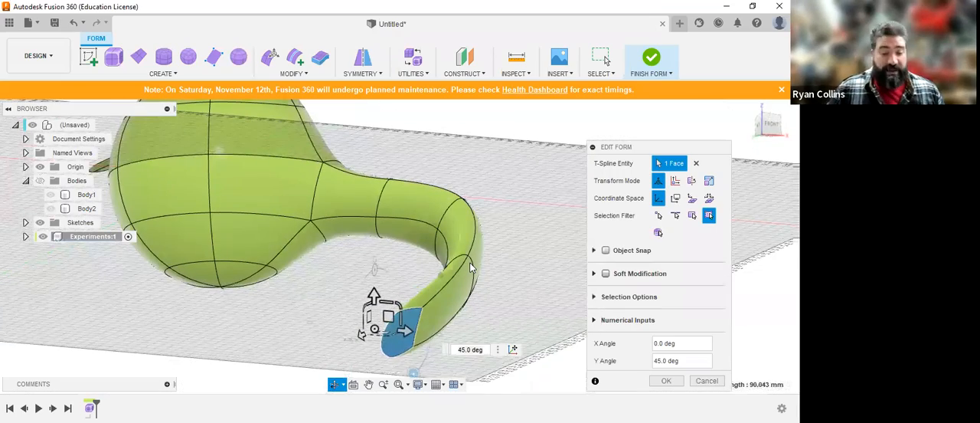
pyautogui.scroll(-4, 408, 248)
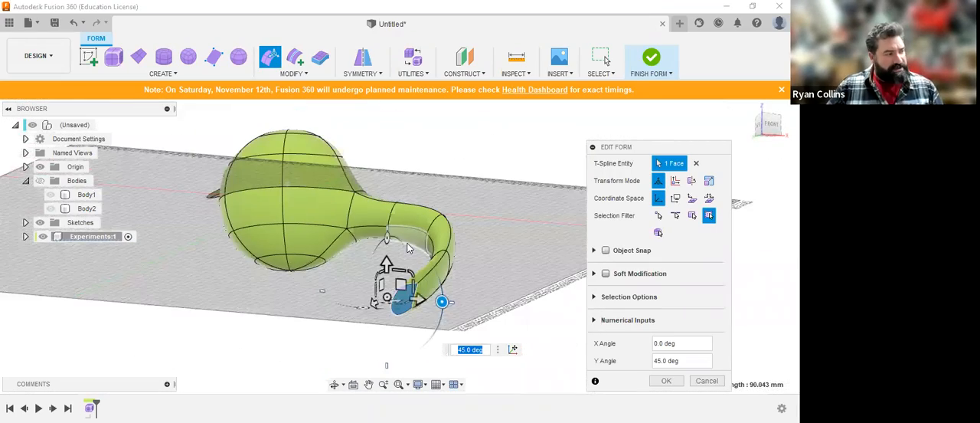
pyautogui.keyDown('shift'); pyautogui.moveTo(440, 180); pyautogui.dragTo(448, 209, button='middle'); pyautogui.keyUp('shift')
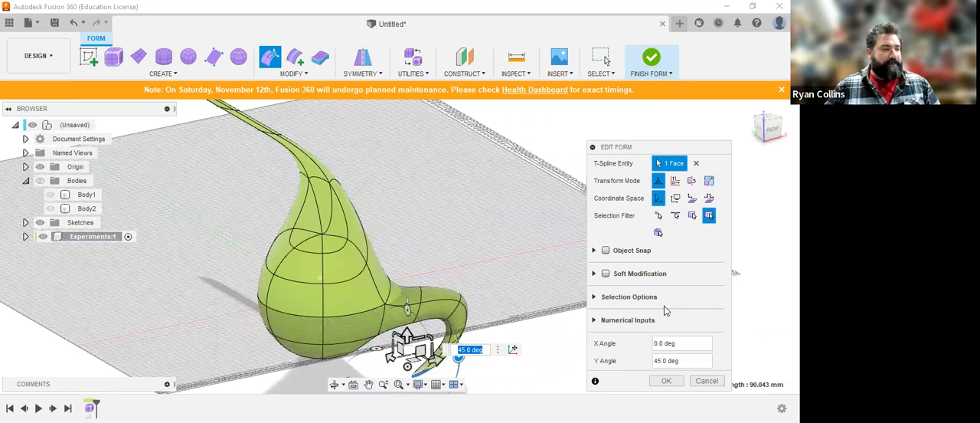
pyautogui.click(708, 381)
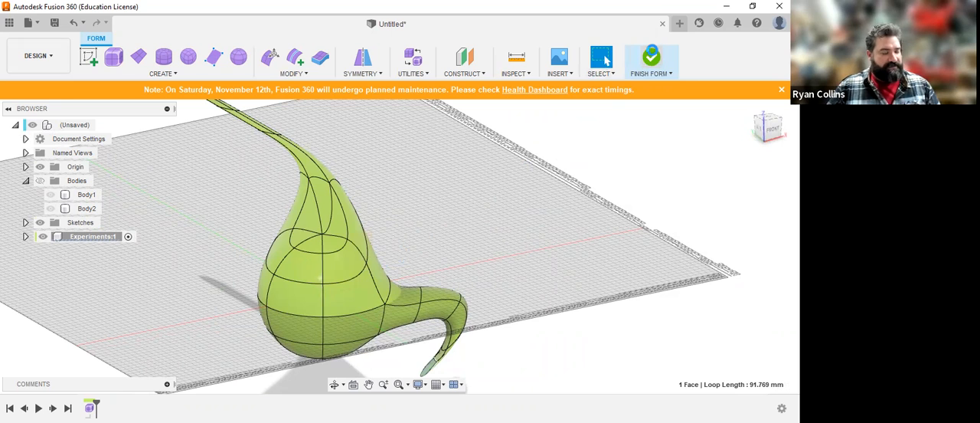
# Step: Try to finish the form, return to form editing, and examine the hook's tip for crossing edges or faces
pyautogui.click(651, 57)
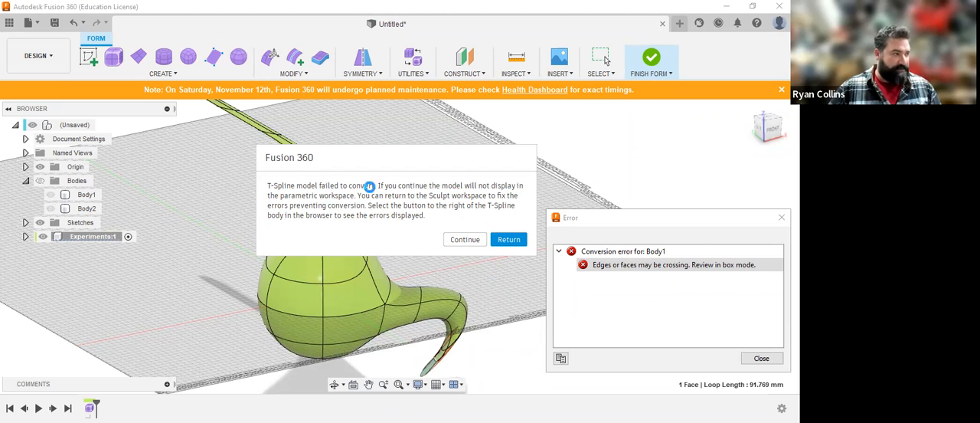
pyautogui.click(508, 239)
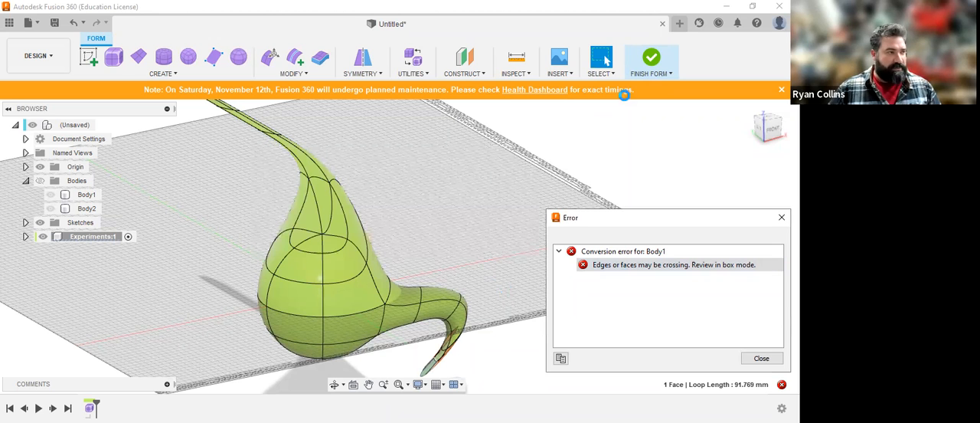
pyautogui.scroll(3, 453, 313)
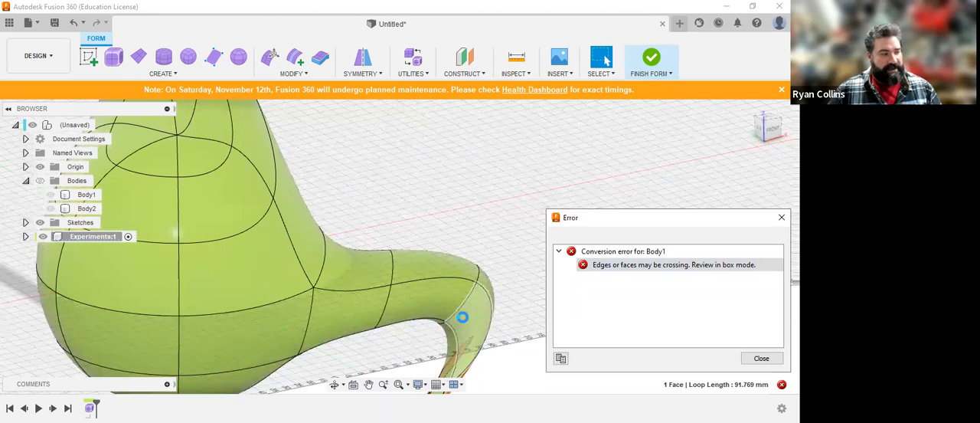
pyautogui.moveTo(463, 317); pyautogui.dragTo(431, 196, button='middle')
pyautogui.keyDown('shift'); pyautogui.moveTo(432, 239); pyautogui.dragTo(437, 222, button='middle'); pyautogui.keyUp('shift')
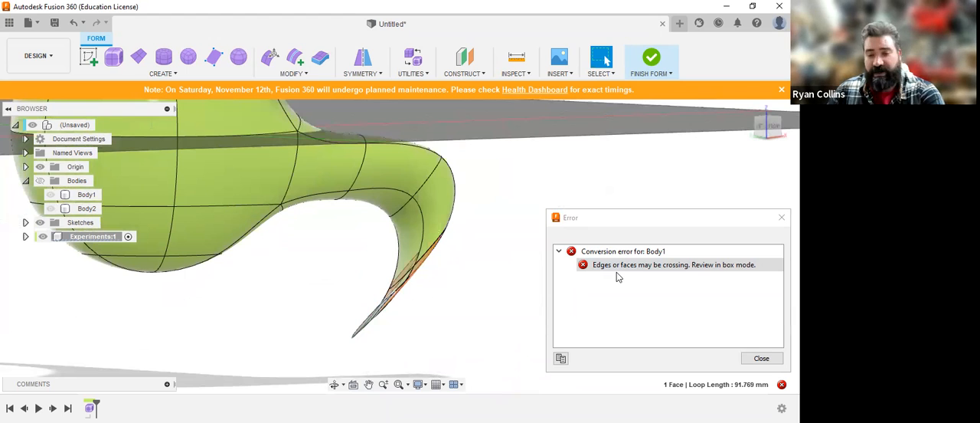
pyautogui.keyDown('shift'); pyautogui.moveTo(455, 265); pyautogui.dragTo(424, 186, button='middle'); pyautogui.keyUp('shift')
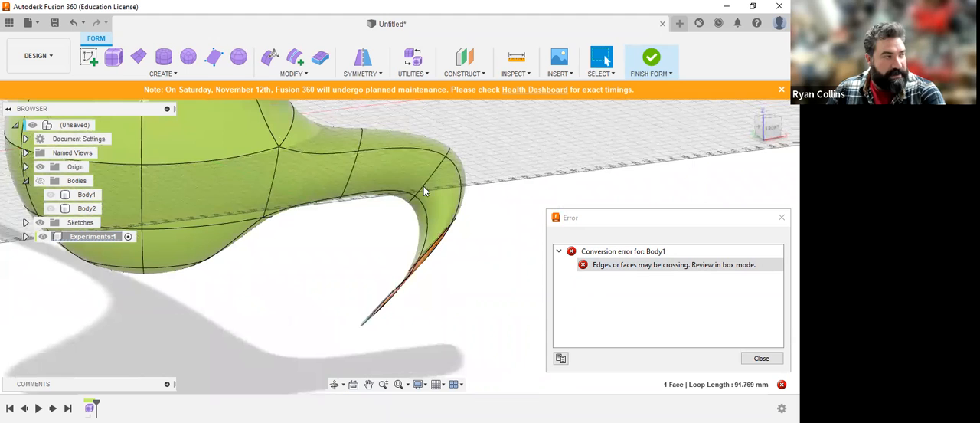
# Step: Reopen Edit Form, rotate the hook's end face about Y and move it outward within the vertical plane to open up the tip
pyautogui.click(269, 55)
pyautogui.keyDown('shift'); pyautogui.moveTo(485, 286); pyautogui.dragTo(425, 281, button='middle'); pyautogui.keyUp('shift')
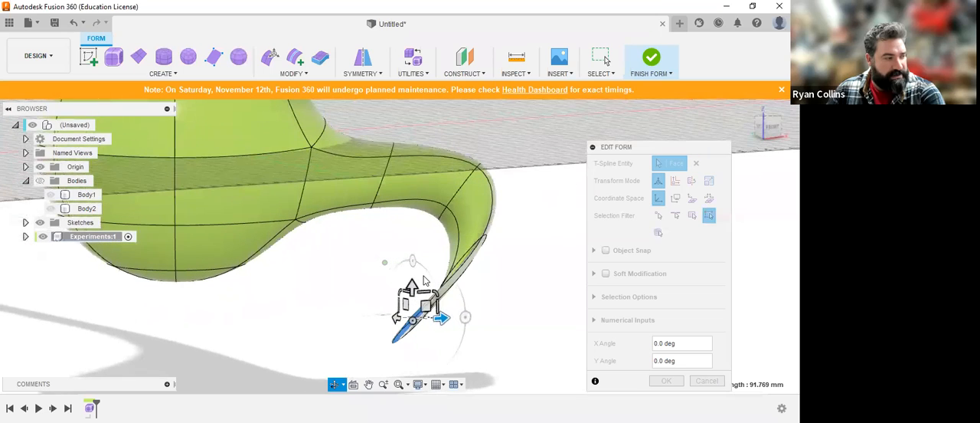
pyautogui.click(466, 316)
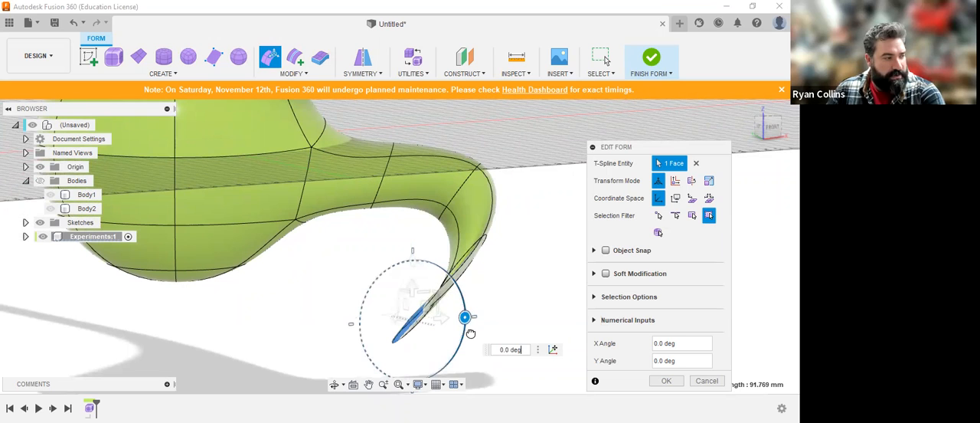
pyautogui.moveTo(429, 305); pyautogui.dragTo(523, 310)
pyautogui.keyDown('shift'); pyautogui.moveTo(523, 309); pyautogui.dragTo(534, 251, button='middle'); pyautogui.keyUp('shift')
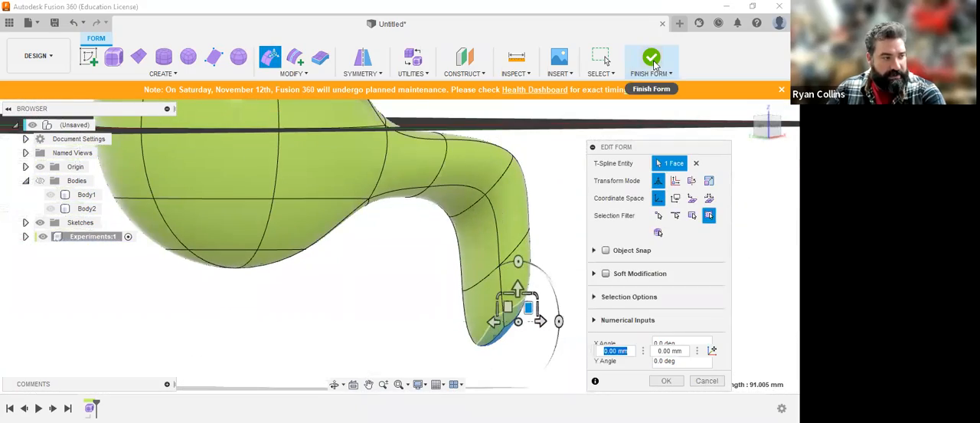
# Step: Accept the edit of the hook's end face and finish the form
pyautogui.click(663, 381)
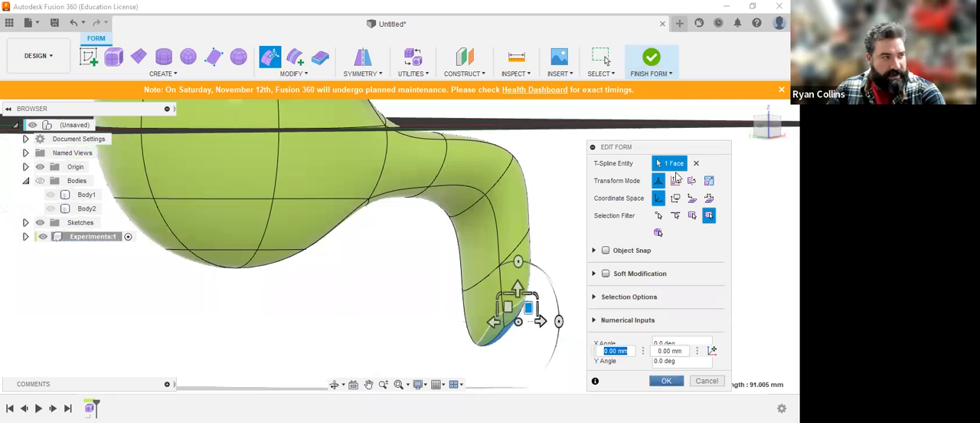
pyautogui.click(653, 59)
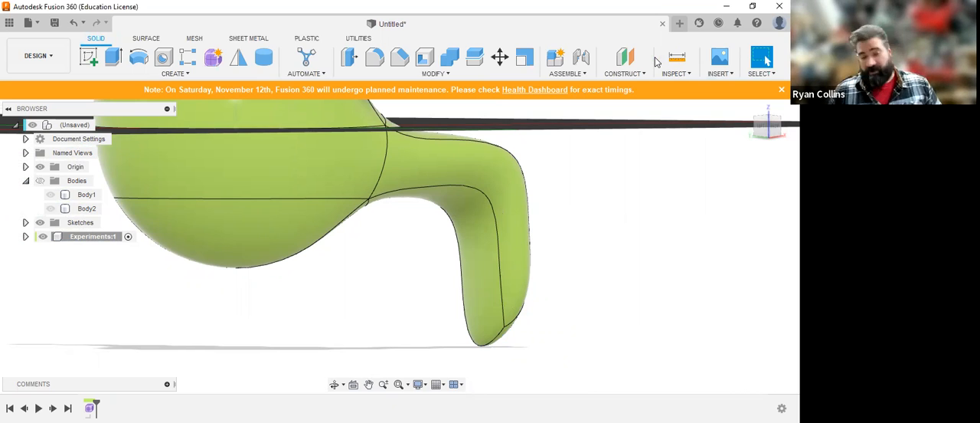
pyautogui.keyDown('shift'); pyautogui.moveTo(413, 253); pyautogui.dragTo(517, 251, button='middle'); pyautogui.keyUp('shift')
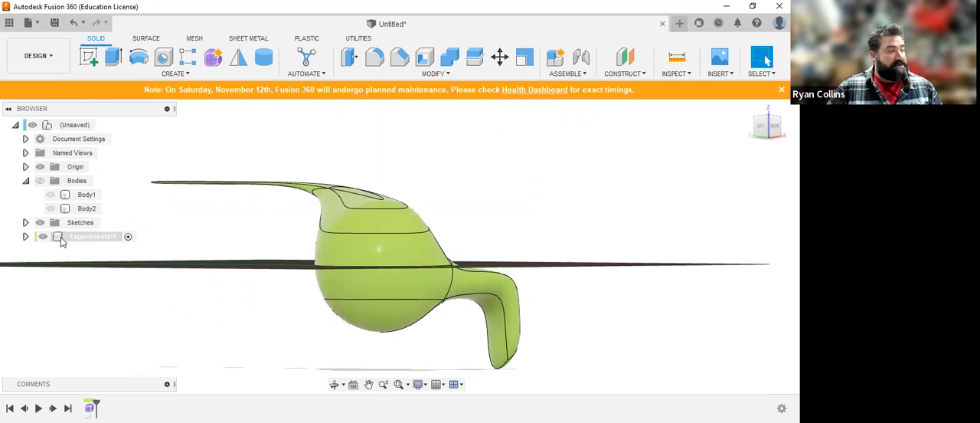
# Step: Hide the finished body inside the Experiments component and create a new, empty form
pyautogui.click(25, 236)
pyautogui.click(36, 264)
pyautogui.click(60, 278)
pyautogui.click(213, 58)
pyautogui.keyDown('shift'); pyautogui.moveTo(595, 219); pyautogui.dragTo(549, 261, button='middle'); pyautogui.keyUp('shift')
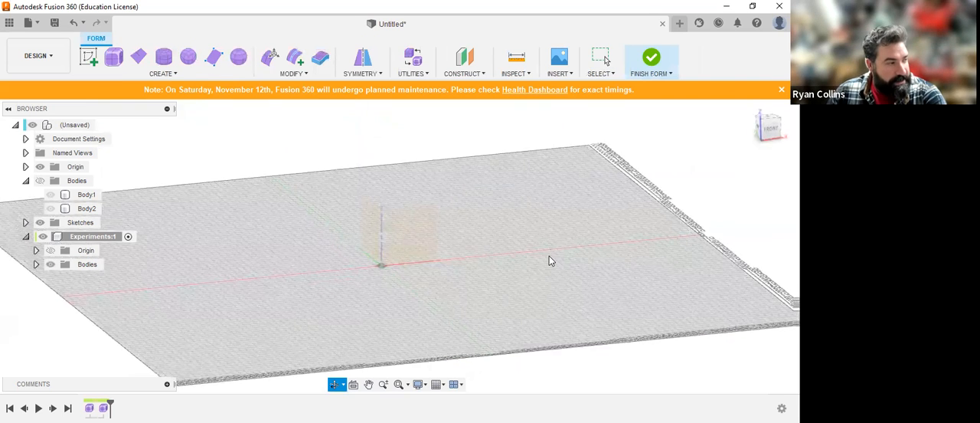
# Step: Create a 100 mm diameter T-Spline sphere centred on the origin, with 6 longitude faces, 6 latitude faces and no symmetry
pyautogui.click(238, 57)
pyautogui.keyDown('shift'); pyautogui.moveTo(590, 180); pyautogui.dragTo(436, 266, button='middle'); pyautogui.keyUp('shift')
pyautogui.click(381, 266)
pyautogui.write('100')
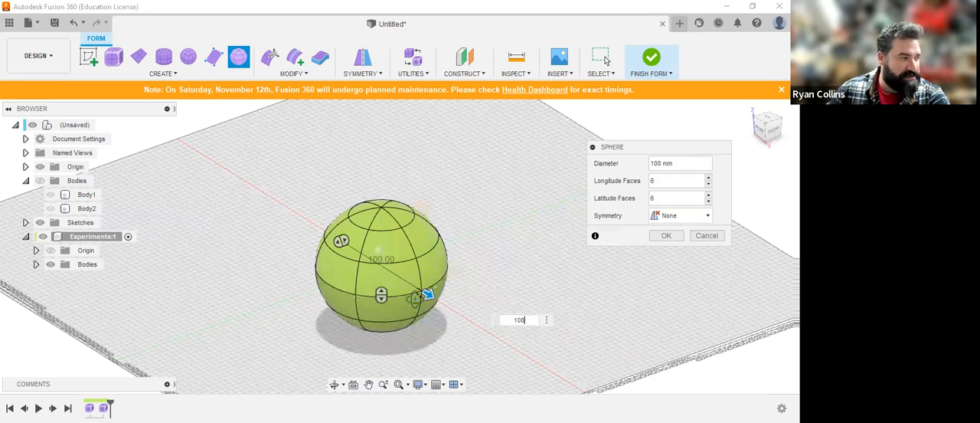
pyautogui.click(603, 58)
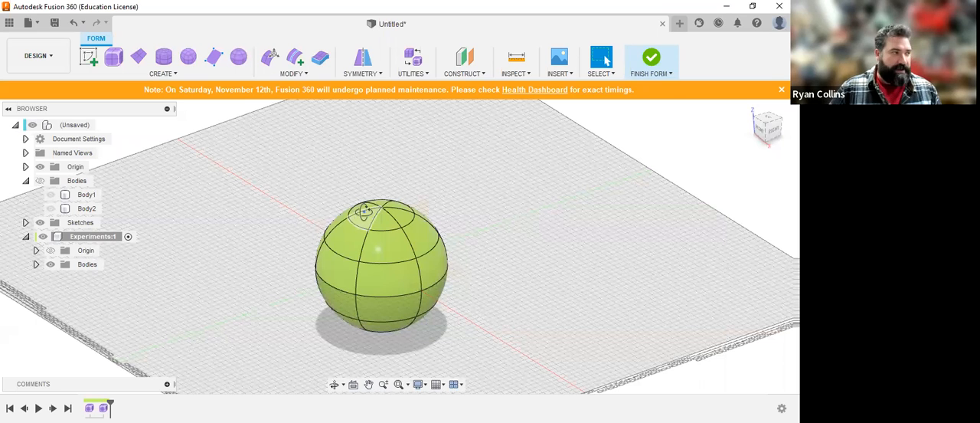
# Step: Bring up the symmetry commands for the new sphere form
pyautogui.click(365, 74)
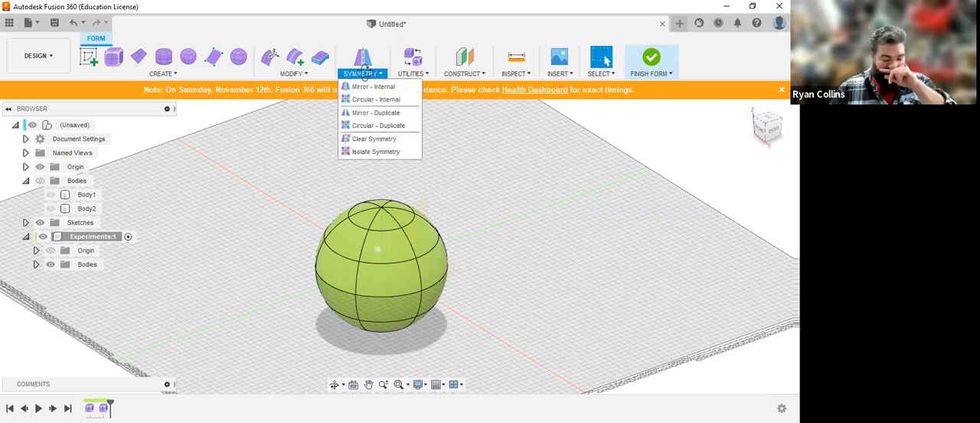
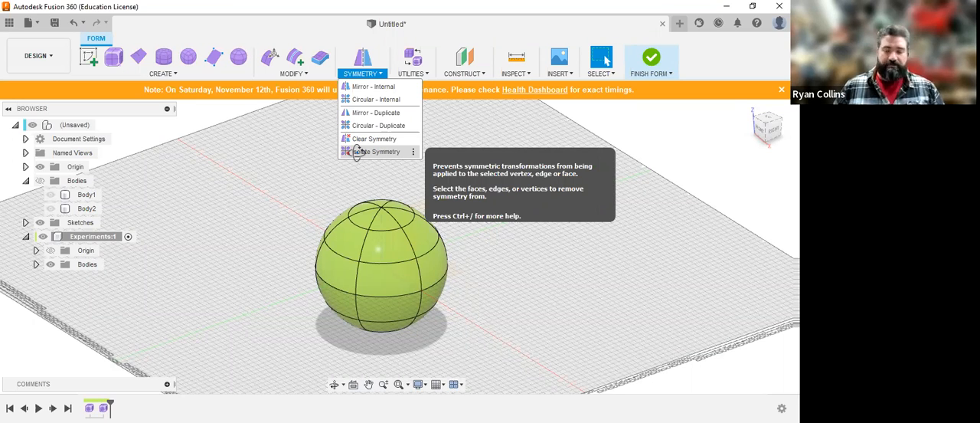
# Step: Preview an internal mirror symmetry between two upper-band sphere faces separated by one face, and clear that selection
pyautogui.click(363, 84)
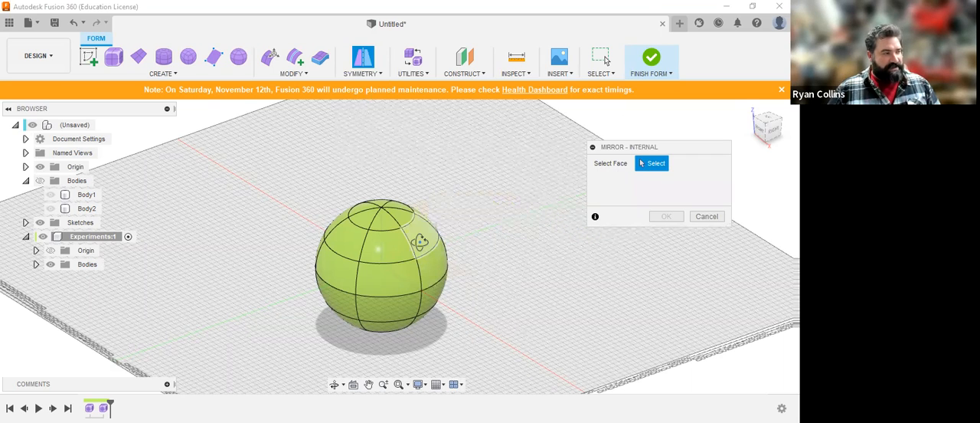
pyautogui.click(420, 241)
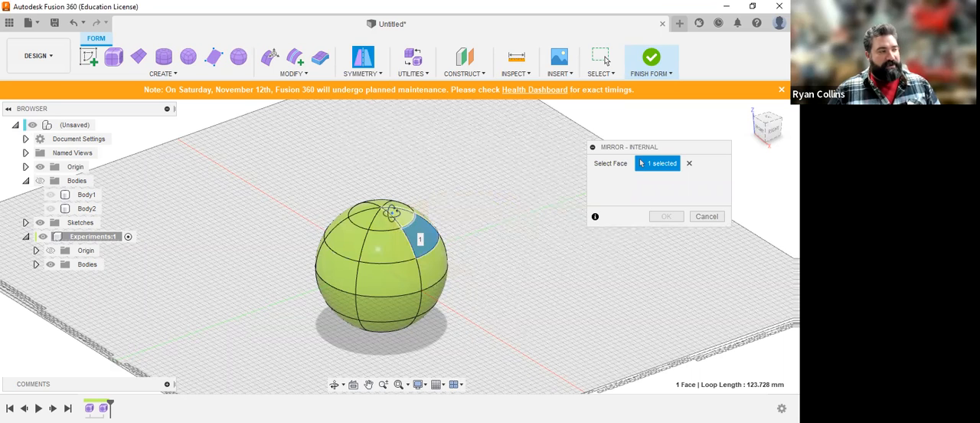
pyautogui.click(320, 233)
pyautogui.scroll(2, 319, 237)
pyautogui.scroll(3, 318, 237)
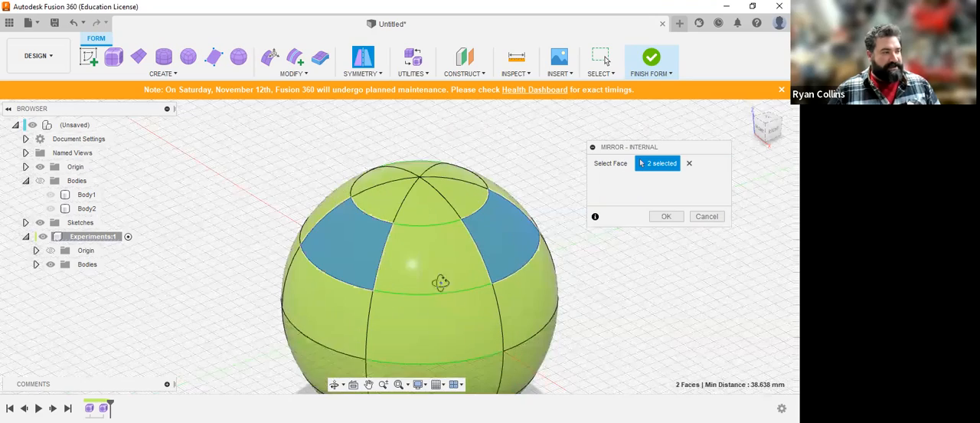
pyautogui.moveTo(457, 275); pyautogui.dragTo(455, 194, button='middle')
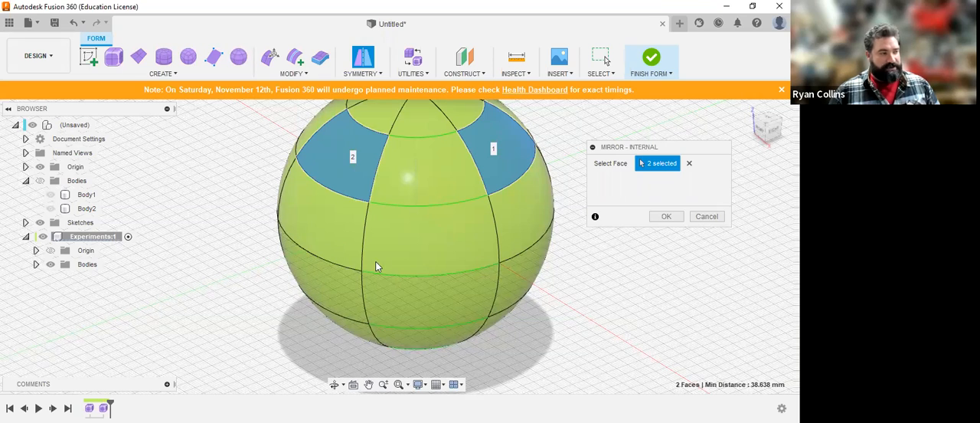
pyautogui.click(689, 163)
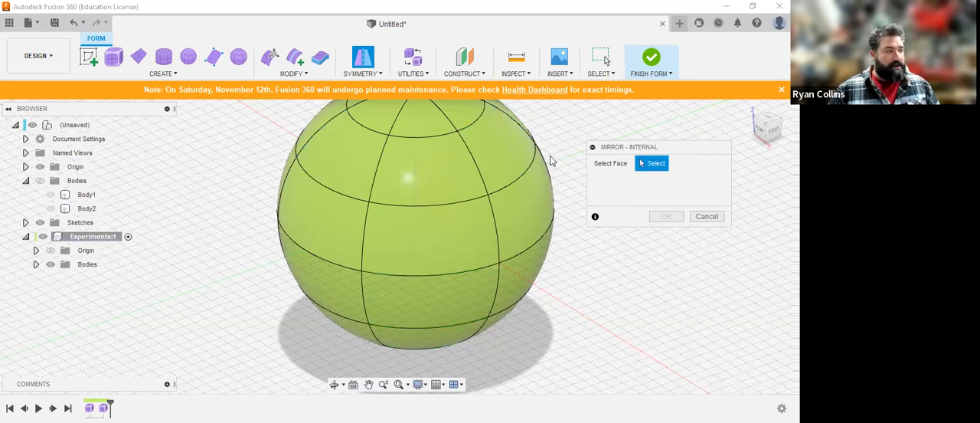
# Step: Apply internal mirror symmetry to the sphere across the edge shared by two adjacent faces of the upper band
pyautogui.click(494, 157)
pyautogui.click(452, 166)
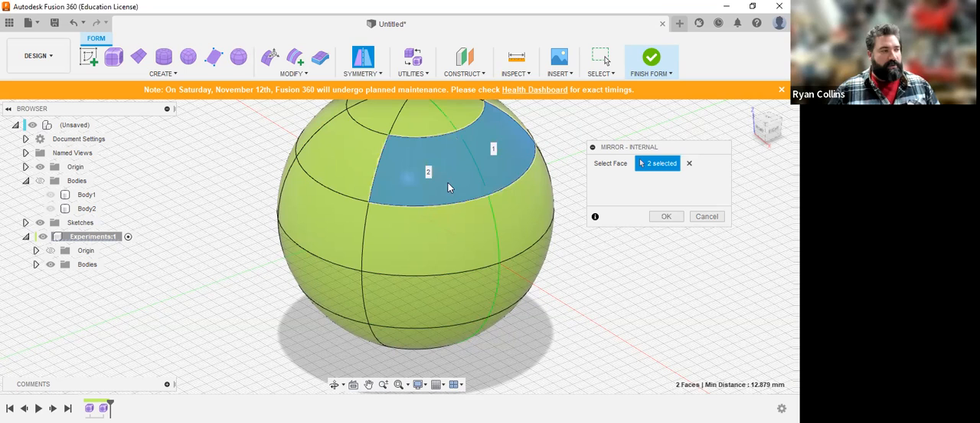
pyautogui.click(676, 221)
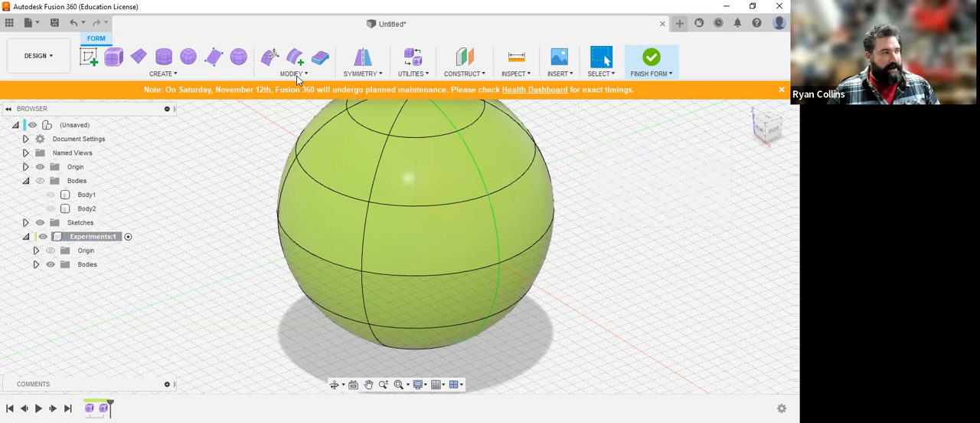
# Step: Pull an upper-band face into a wing with Edit Form, rotating it 60° about X and moving it about -52 by 12 mm, and accept
pyautogui.click(270, 58)
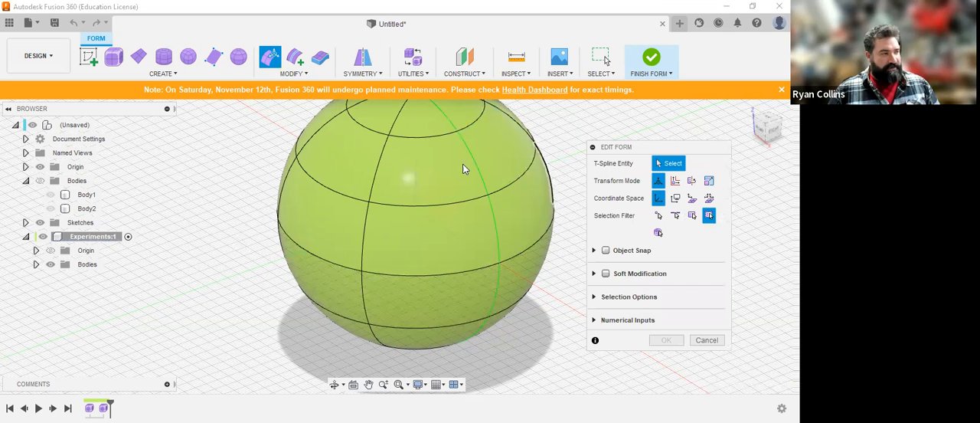
pyautogui.click(341, 173)
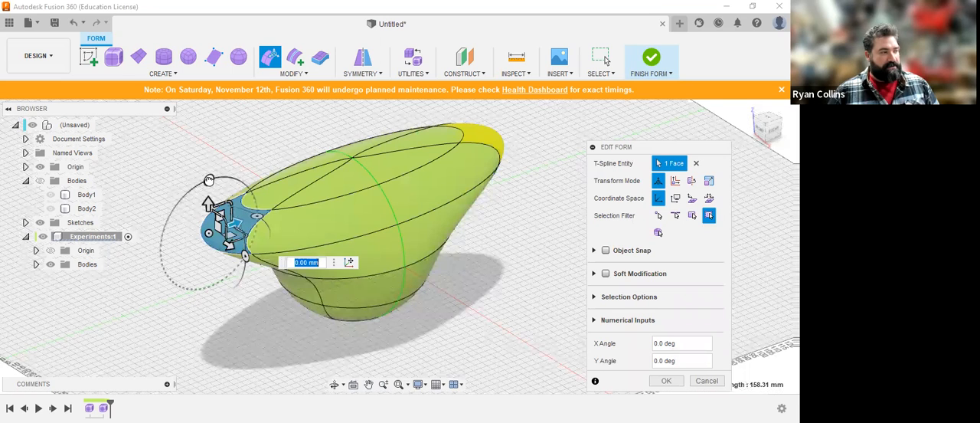
pyautogui.moveTo(208, 180); pyautogui.dragTo(171, 224)
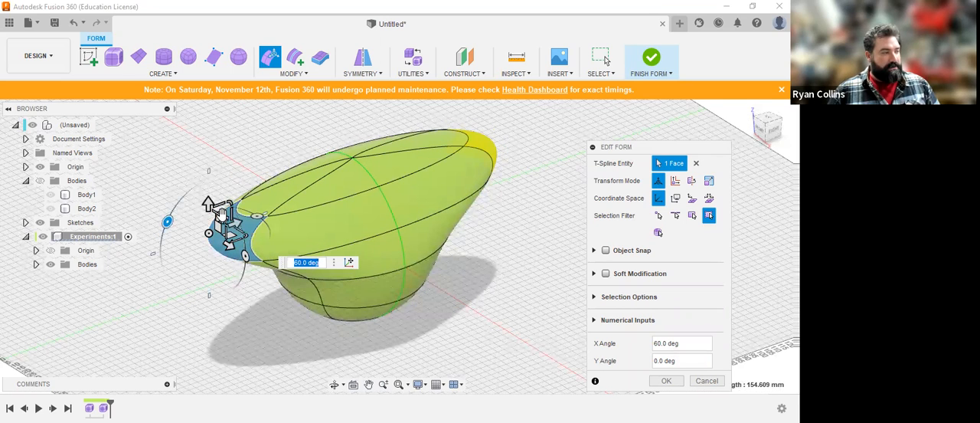
pyautogui.moveTo(220, 214); pyautogui.dragTo(164, 175)
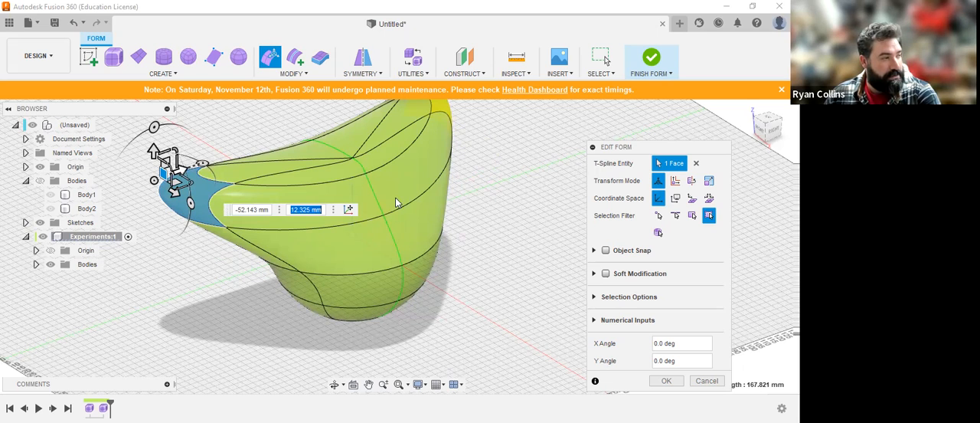
pyautogui.keyDown('shift'); pyautogui.moveTo(441, 167); pyautogui.dragTo(329, 193, button='middle'); pyautogui.keyUp('shift')
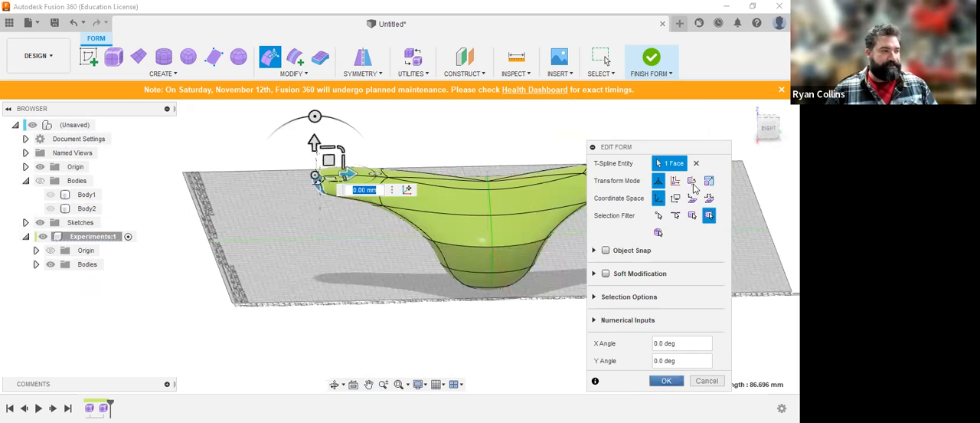
pyautogui.click(665, 381)
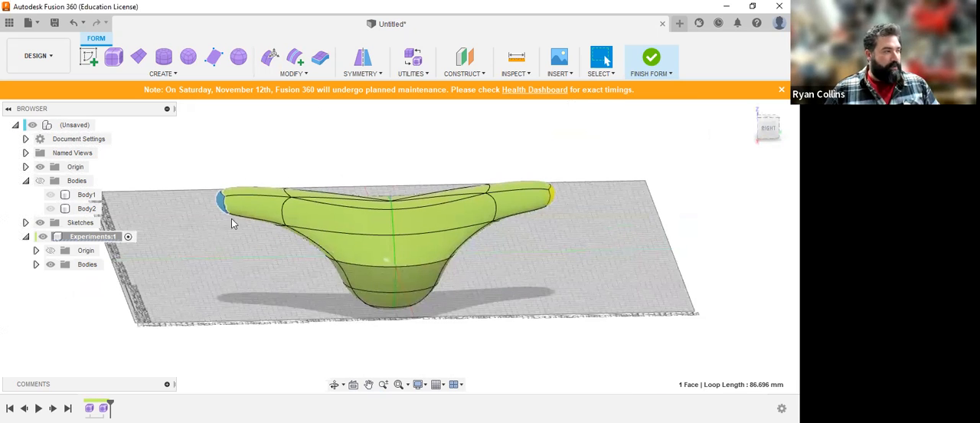
# Step: Create a second 100 mm diameter T-Spline sphere beside the winged form, with 6 longitude faces, 6 latitude faces and no symmetry
pyautogui.click(239, 59)
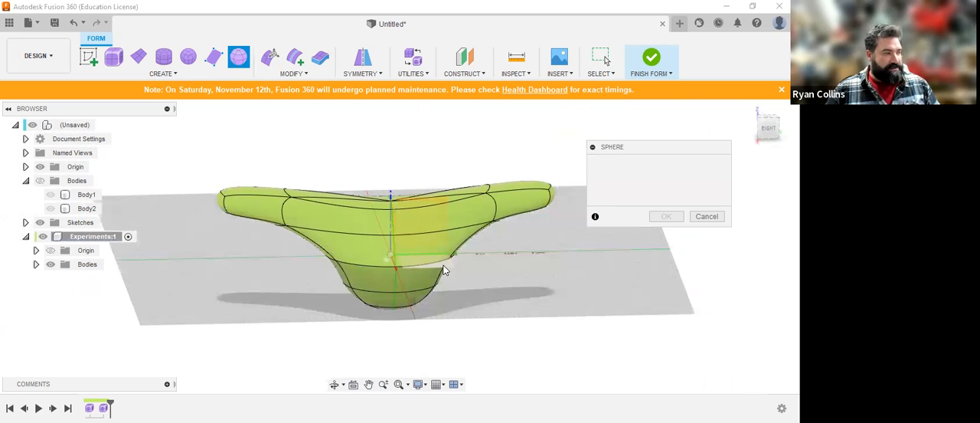
pyautogui.click(617, 319)
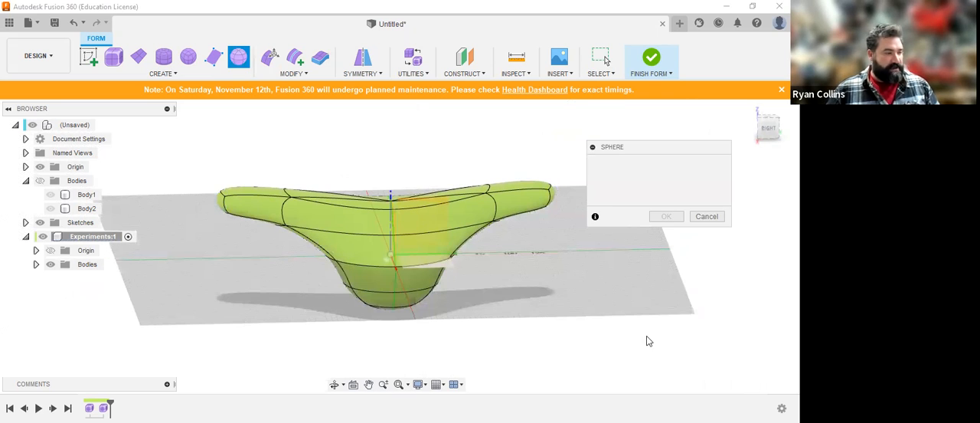
pyautogui.write('100')
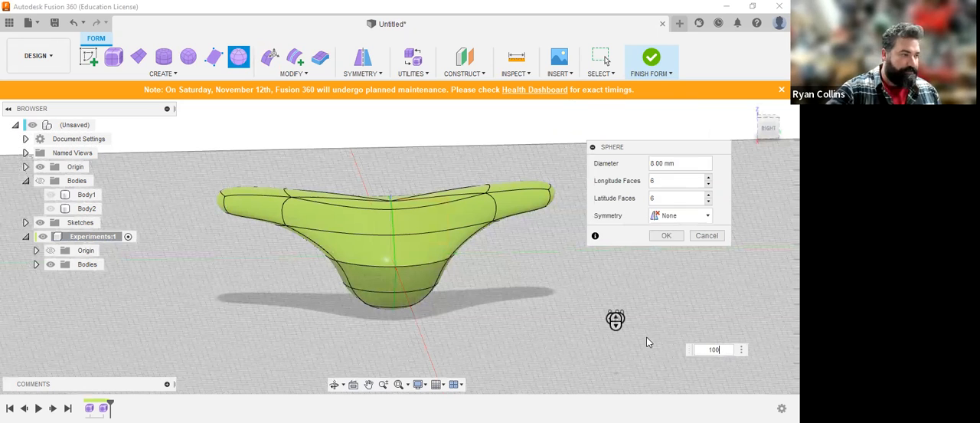
pyautogui.press('Return')
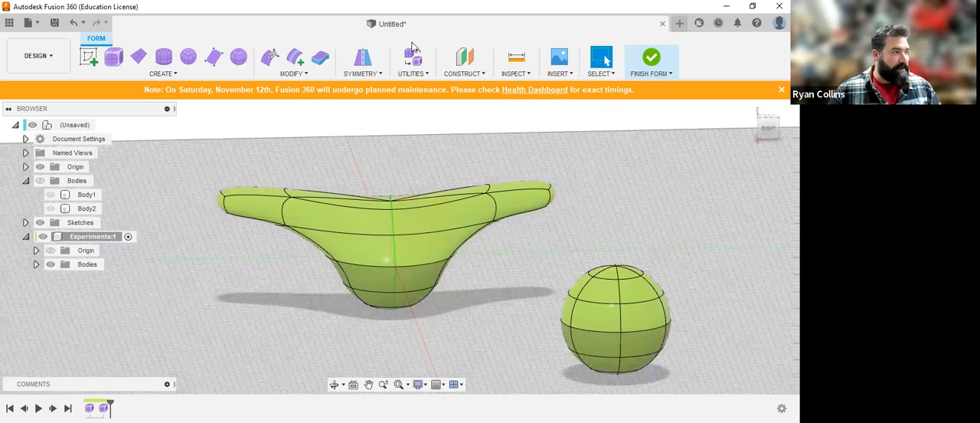
# Step: Apply 6 sided internal circular symmetry to the new sphere, using one face of its upper band as the reference
pyautogui.click(365, 64)
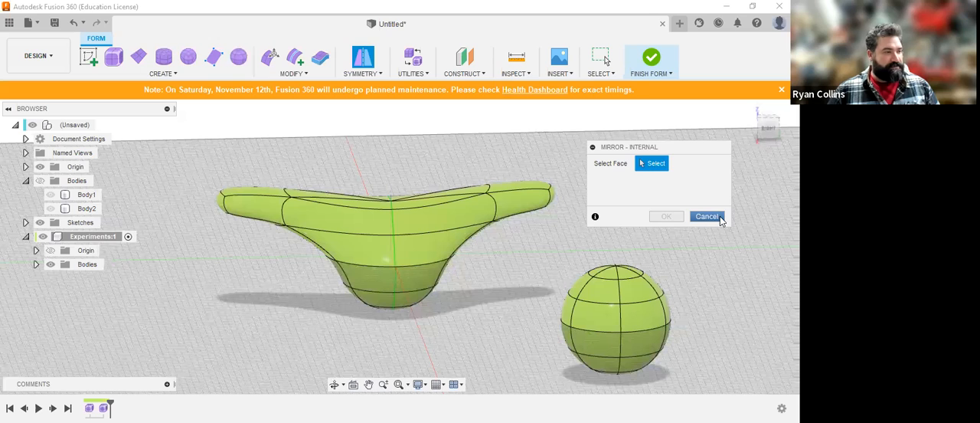
pyautogui.click(360, 73)
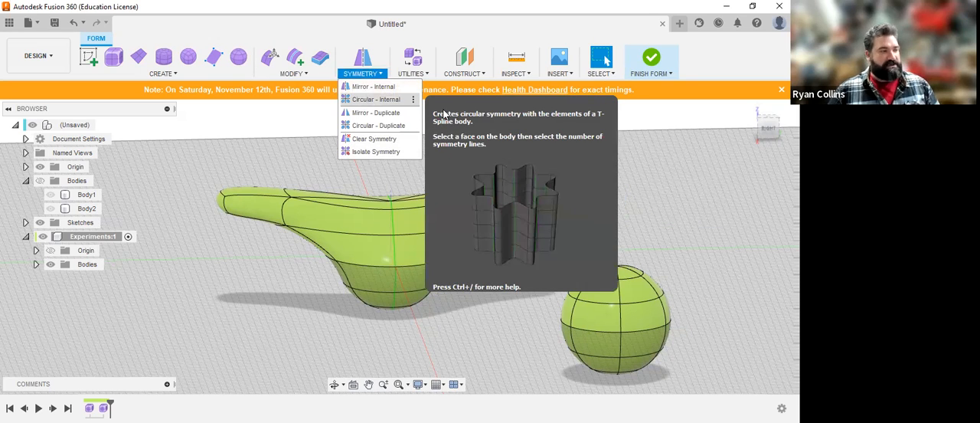
pyautogui.click(370, 100)
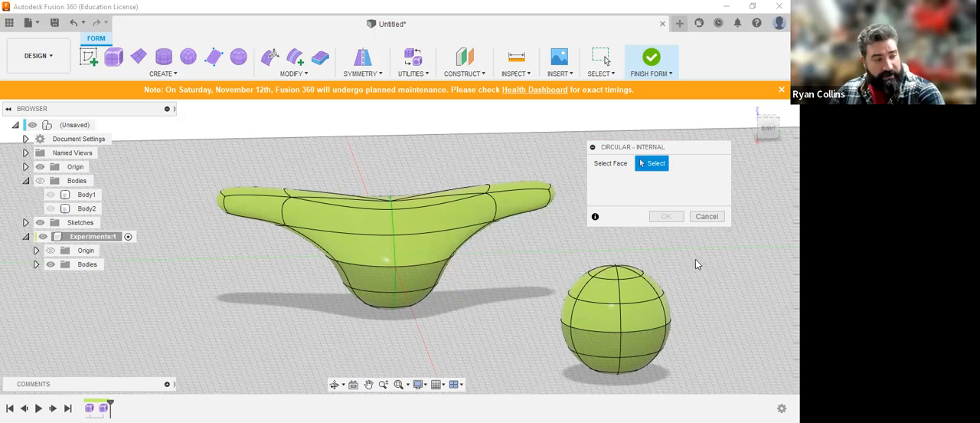
pyautogui.keyDown('shift'); pyautogui.moveTo(612, 299); pyautogui.dragTo(489, 189, button='middle'); pyautogui.keyUp('shift')
pyautogui.scroll(5, 497, 224)
pyautogui.scroll(3, 536, 275)
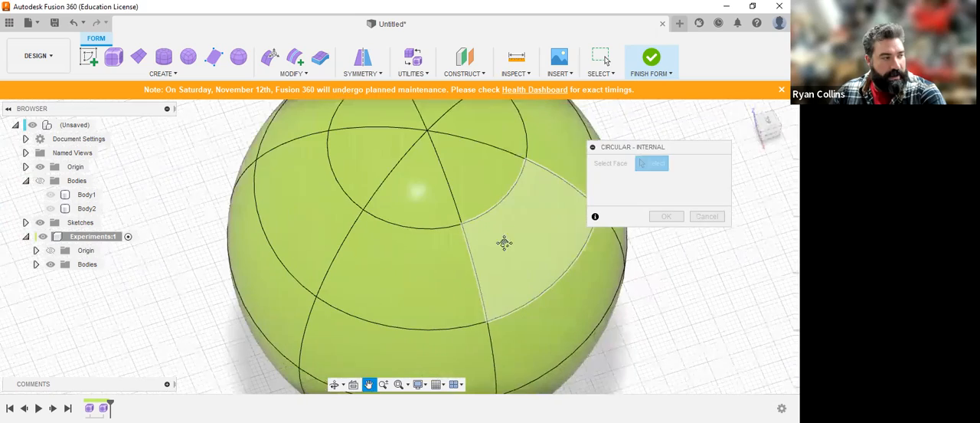
pyautogui.click(518, 252)
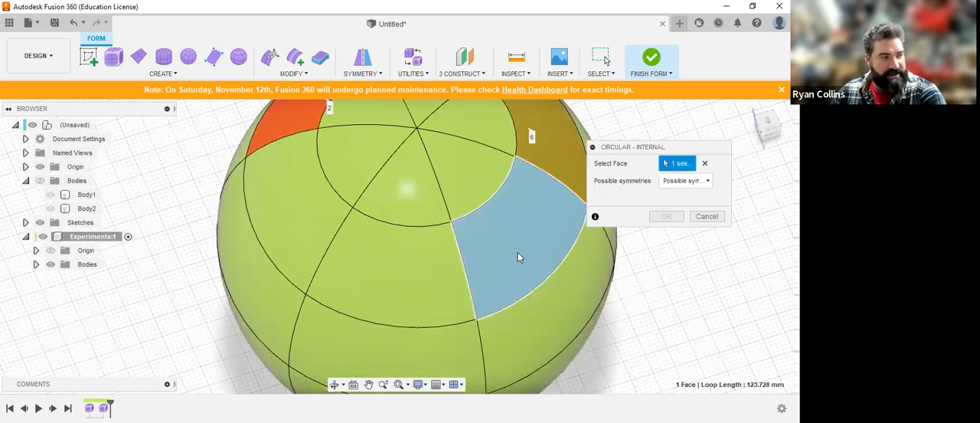
pyautogui.scroll(-2, 519, 250)
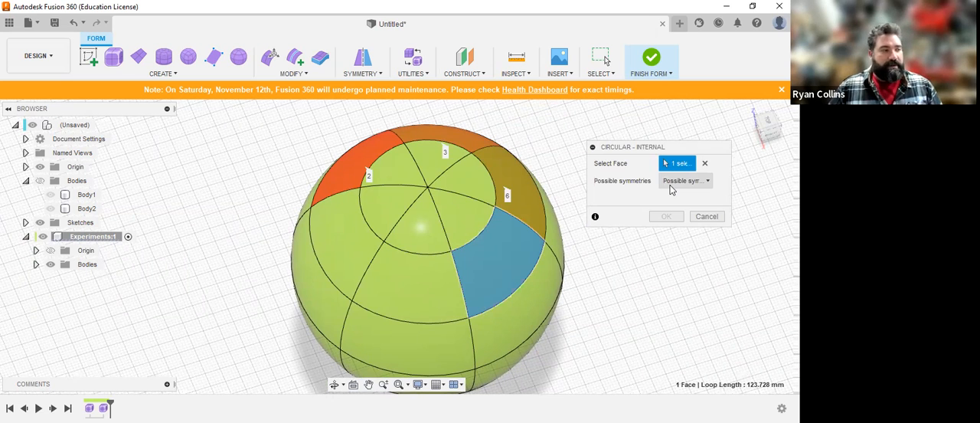
pyautogui.click(671, 184)
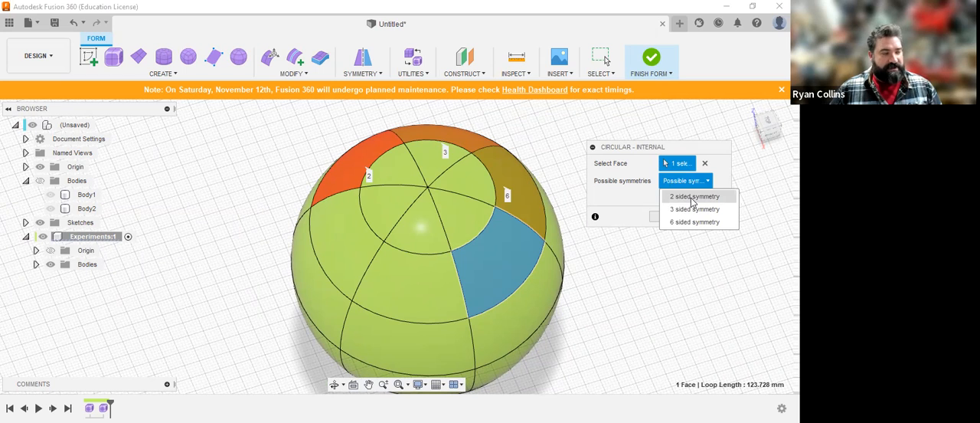
pyautogui.click(635, 211)
pyautogui.click(674, 183)
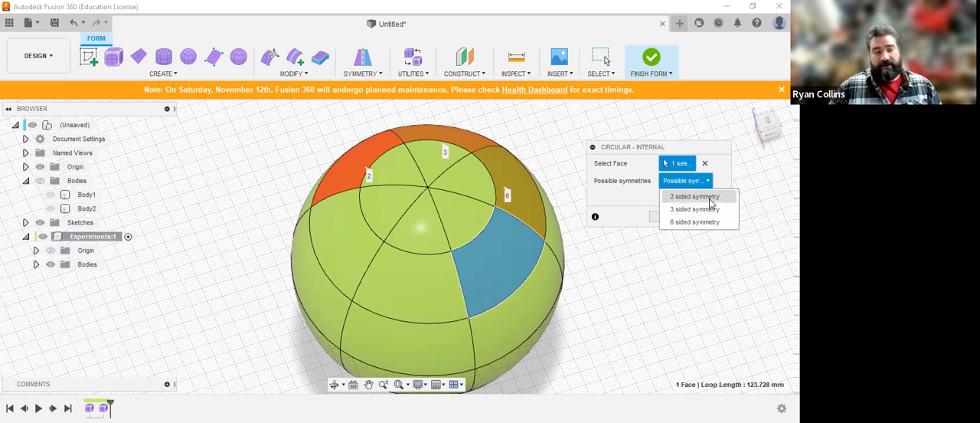
pyautogui.click(693, 222)
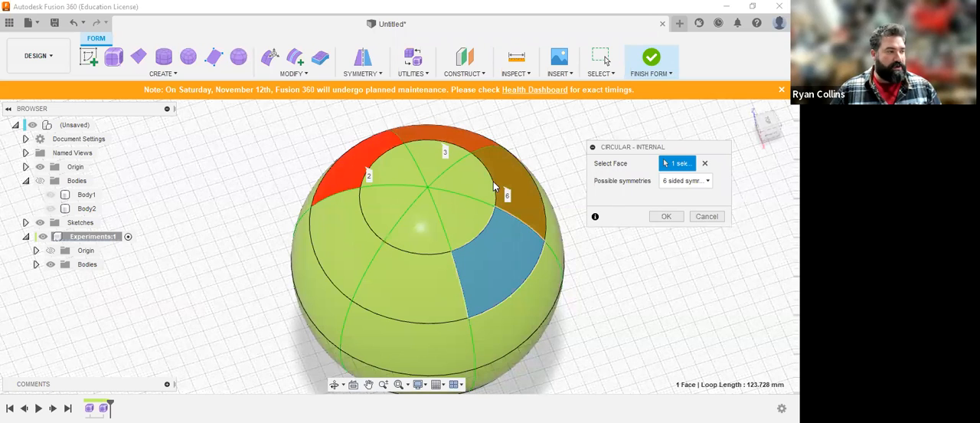
pyautogui.click(666, 217)
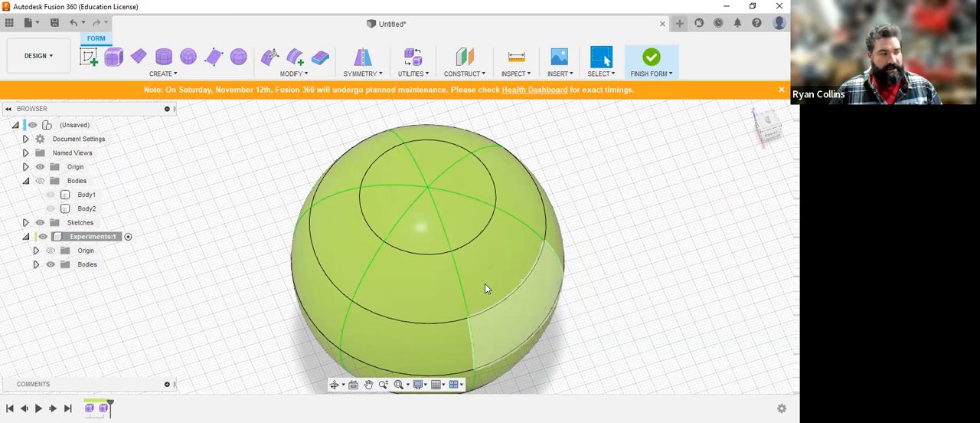
# Step: Pull a face of the new sphere's band below the reference face outward with Edit Form, forming six star-like arms
pyautogui.scroll(-3, 651, 273)
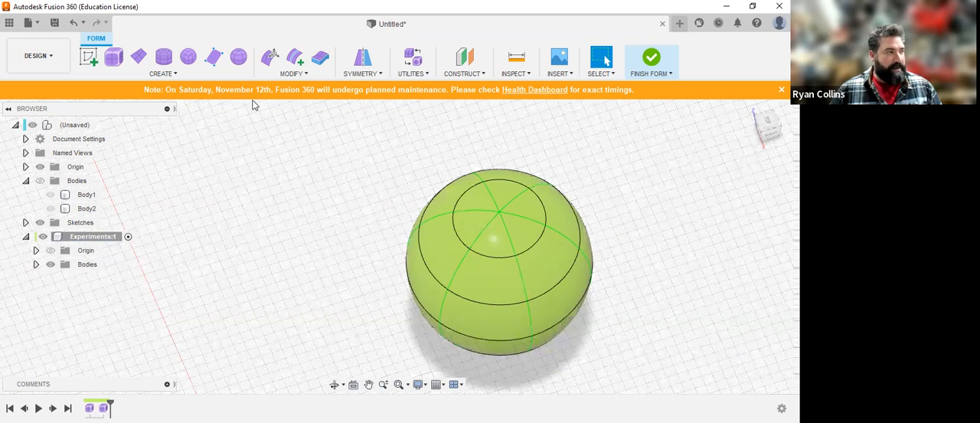
pyautogui.click(270, 61)
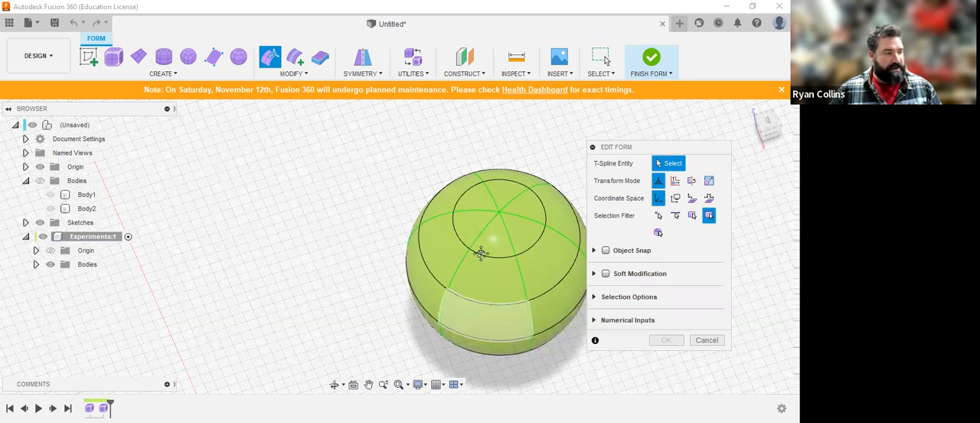
pyautogui.click(531, 305)
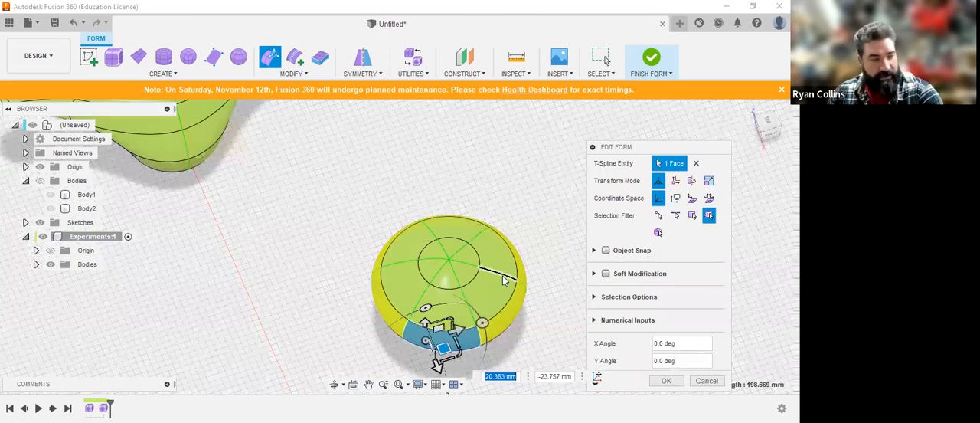
pyautogui.keyDown('shift'); pyautogui.moveTo(444, 276); pyautogui.dragTo(488, 139, button='middle'); pyautogui.keyUp('shift')
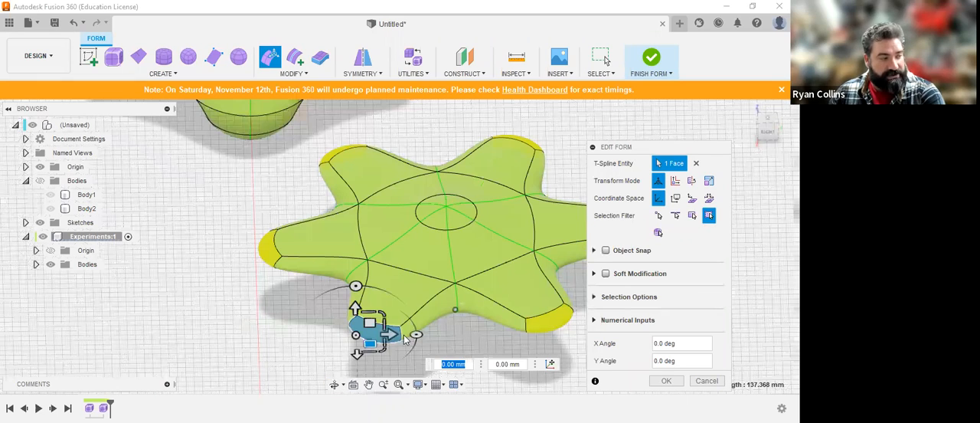
pyautogui.scroll(-1, 465, 286)
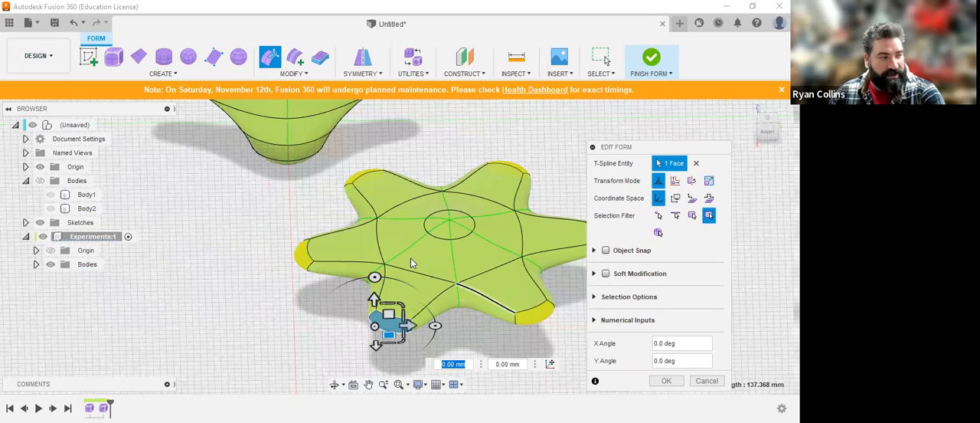
# Step: Pull the selected arm's tip face farther out and sideways with Edit Form so the six arms stretch and curve
pyautogui.keyDown('shift'); pyautogui.moveTo(350, 294); pyautogui.dragTo(309, 355, button='middle'); pyautogui.keyUp('shift')
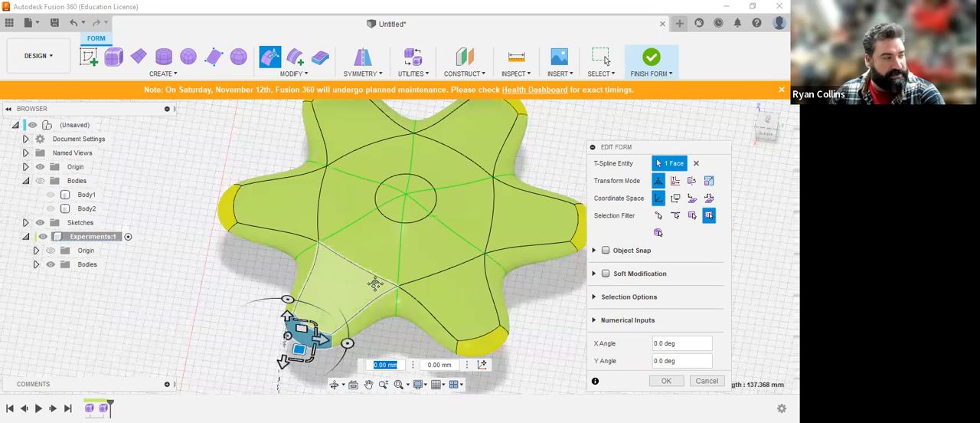
pyautogui.moveTo(298, 348); pyautogui.dragTo(320, 287, button='middle')
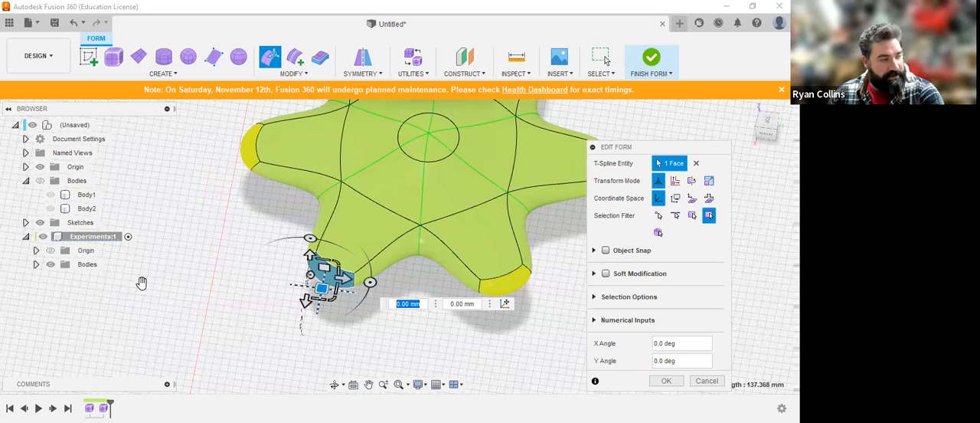
pyautogui.keyDown('shift'); pyautogui.moveTo(364, 245); pyautogui.dragTo(272, 276, button='middle'); pyautogui.keyUp('shift')
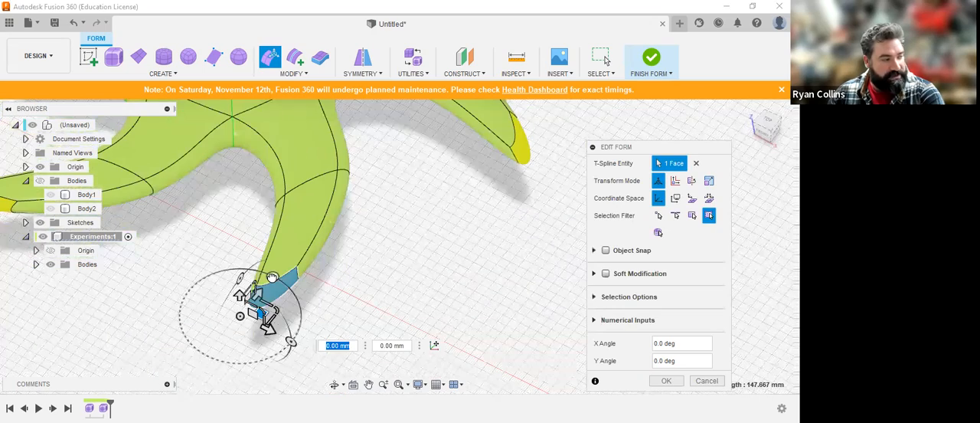
pyautogui.moveTo(301, 303); pyautogui.dragTo(390, 289)
pyautogui.keyDown('shift'); pyautogui.moveTo(391, 288); pyautogui.dragTo(389, 267, button='middle'); pyautogui.keyUp('shift')
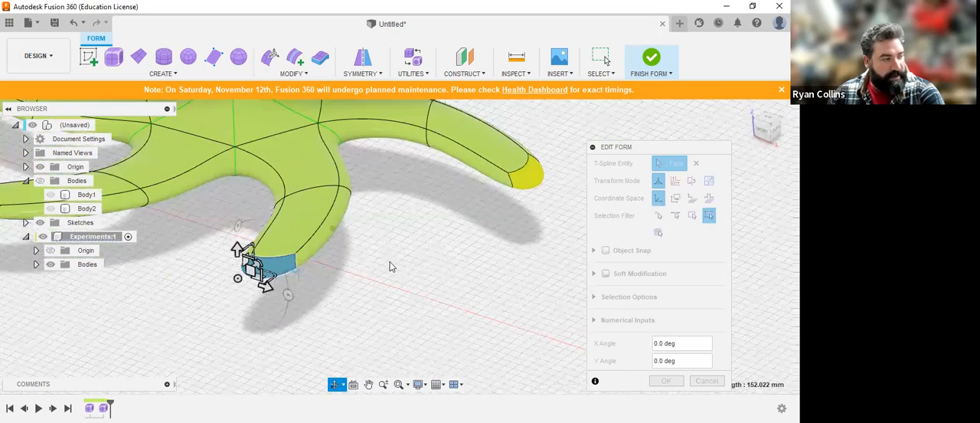
# Step: Rotate the arm's tip face -60° about Y to twist the arm ends, and accept the Edit Form changes
pyautogui.moveTo(289, 296); pyautogui.dragTo(345, 235)
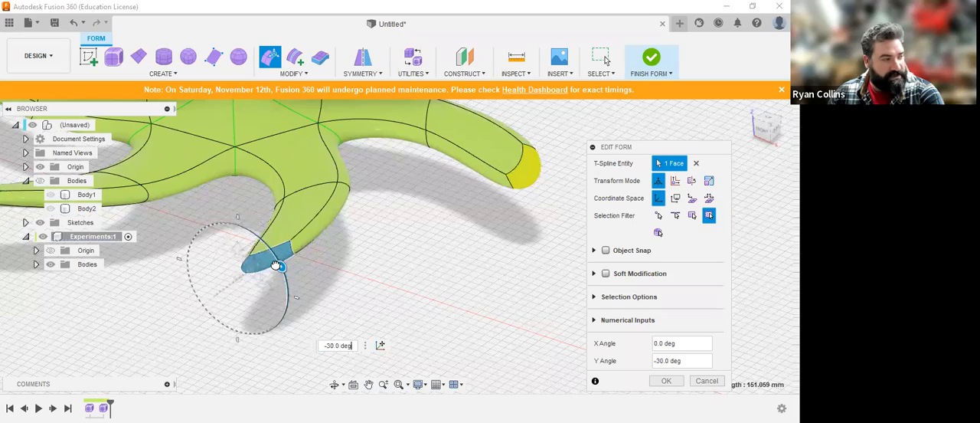
pyautogui.moveTo(346, 233)
pyautogui.keyDown('shift'); pyautogui.mouseDown(button='middle')
pyautogui.moveTo(332, 199)
pyautogui.moveTo(348, 222)
pyautogui.mouseUp(button='middle'); pyautogui.keyUp('shift')
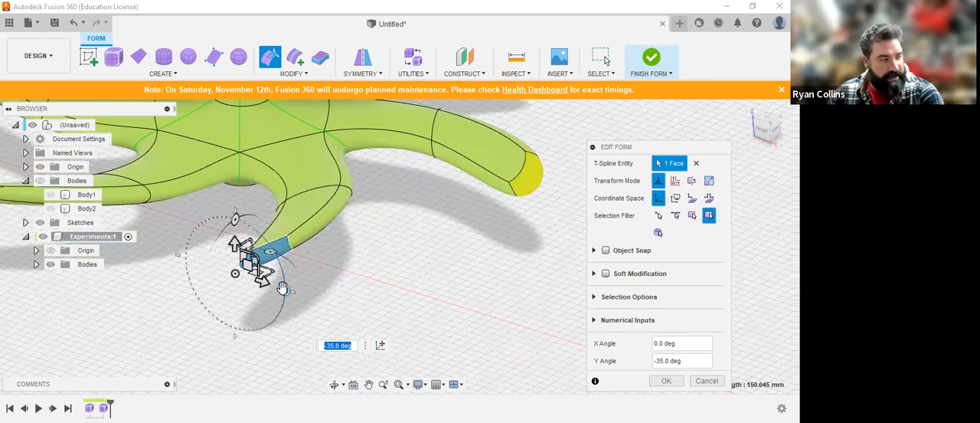
pyautogui.moveTo(283, 287); pyautogui.dragTo(349, 221)
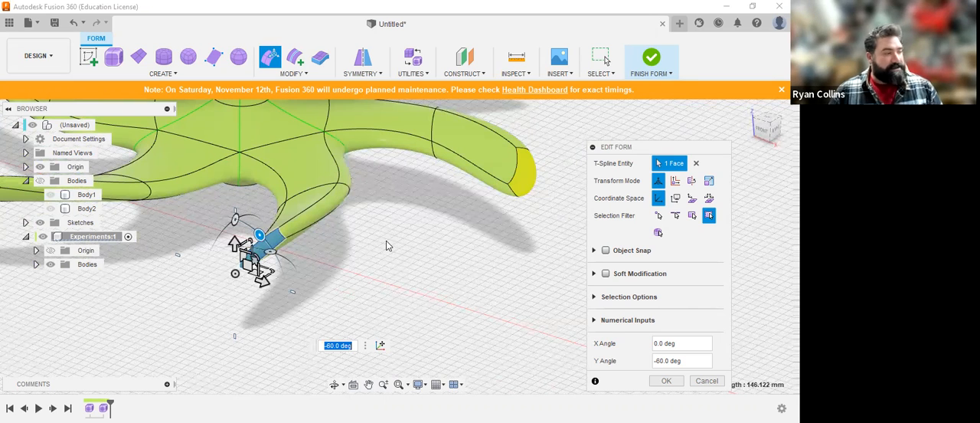
pyautogui.keyDown('shift'); pyautogui.moveTo(358, 234); pyautogui.dragTo(333, 189, button='middle'); pyautogui.keyUp('shift')
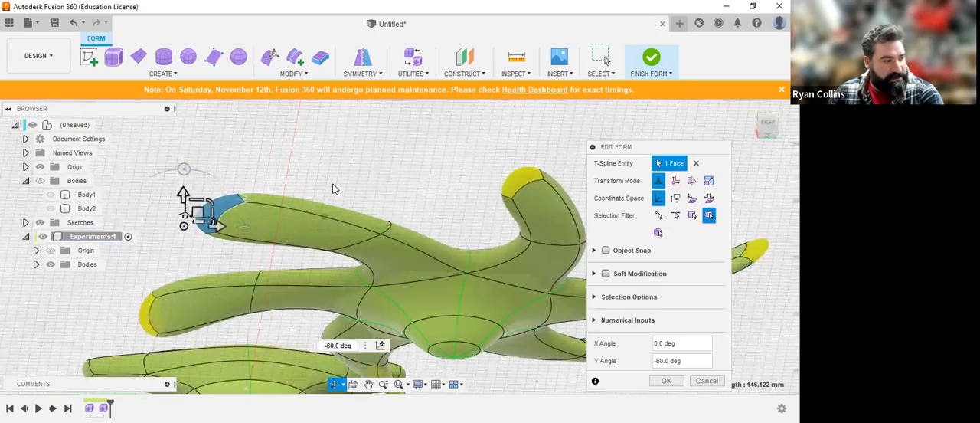
pyautogui.moveTo(512, 320); pyautogui.dragTo(447, 240, button='middle')
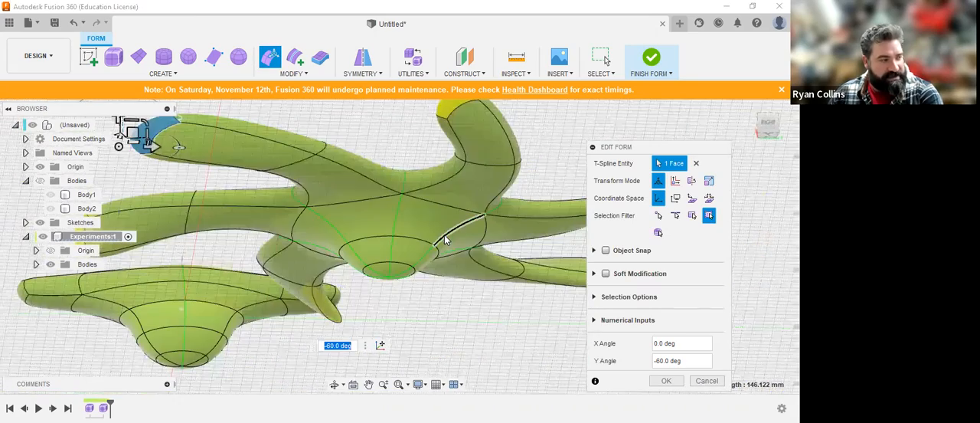
pyautogui.click(657, 383)
pyautogui.scroll(-3, 455, 284)
pyautogui.keyDown('shift'); pyautogui.moveTo(429, 161); pyautogui.dragTo(359, 97, button='middle'); pyautogui.keyUp('shift')
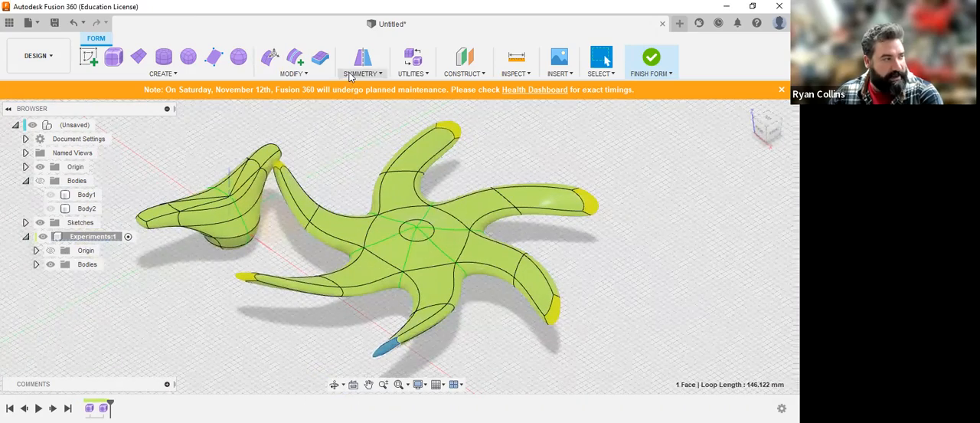
# Step: Try a Circular - Duplicate of the six-armed body about the vertical origin axis, with Full distribution and quantity 3
pyautogui.click(360, 73)
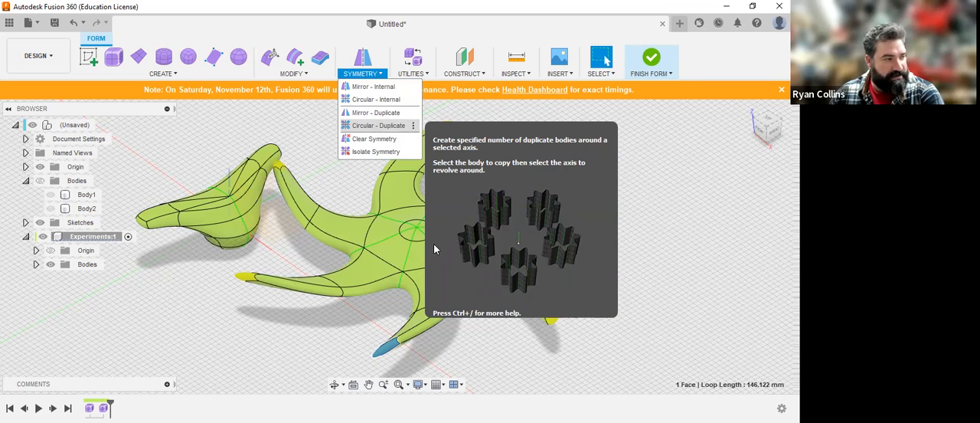
pyautogui.click(378, 125)
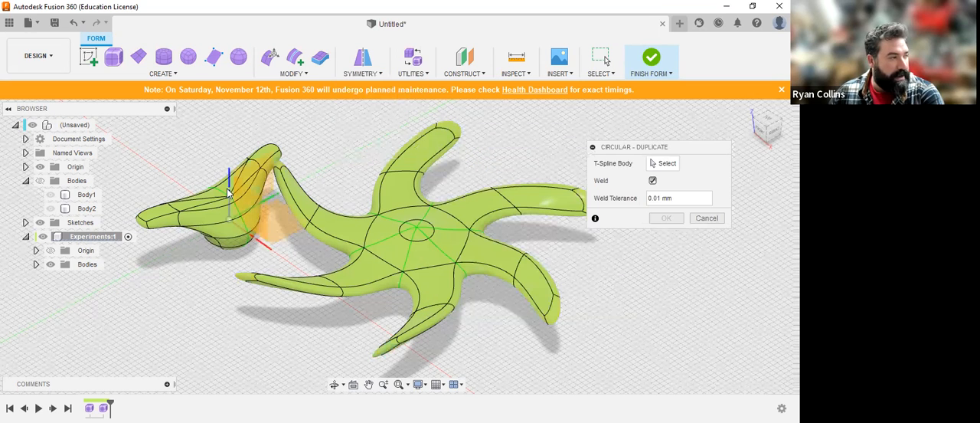
pyautogui.click(657, 163)
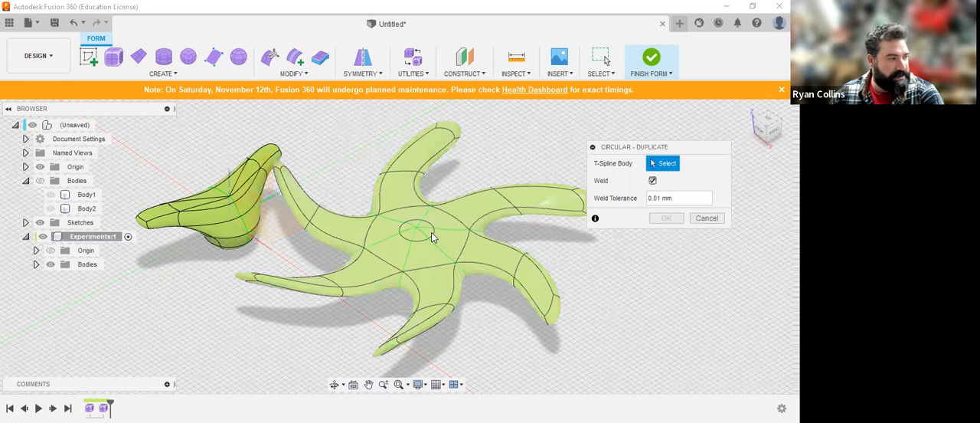
pyautogui.click(570, 201)
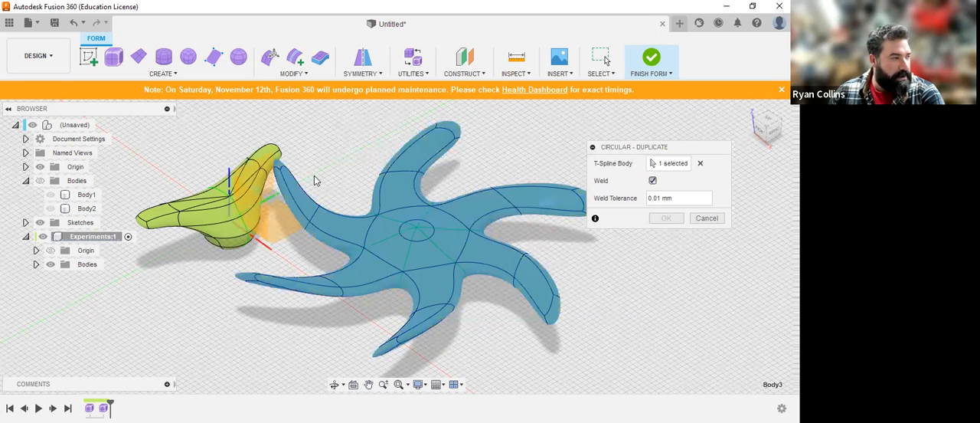
pyautogui.click(230, 176)
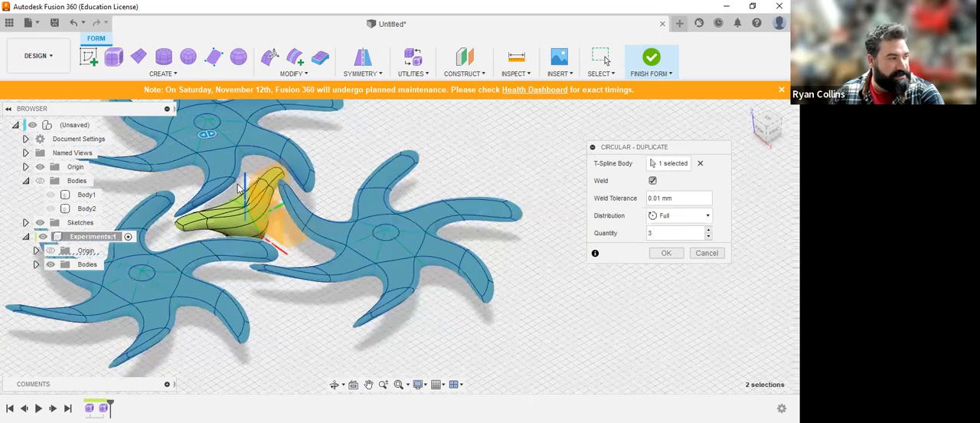
pyautogui.scroll(-2, 320, 225)
pyautogui.moveTo(113, 224); pyautogui.dragTo(235, 220, button='middle')
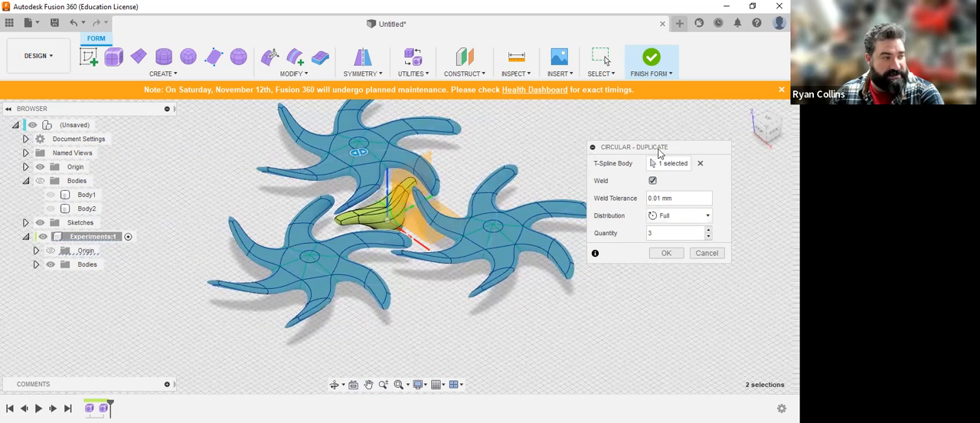
pyautogui.scroll(4, 358, 232)
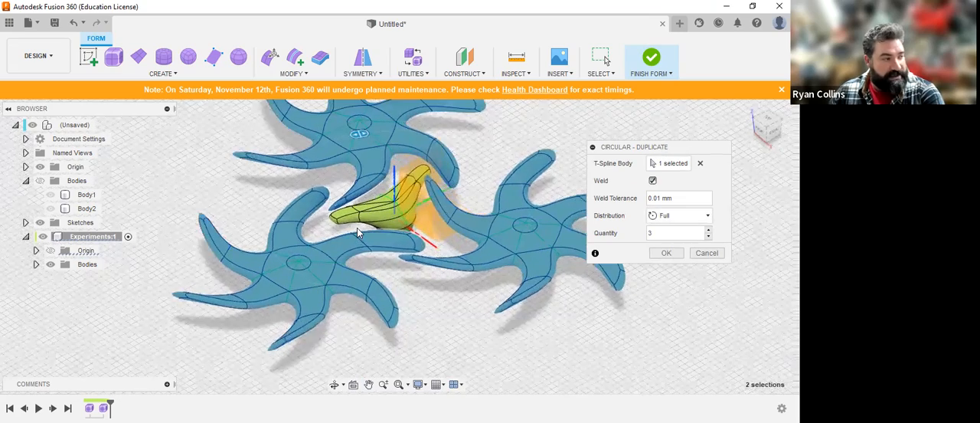
pyautogui.scroll(-2, 421, 275)
pyautogui.scroll(-1, 413, 233)
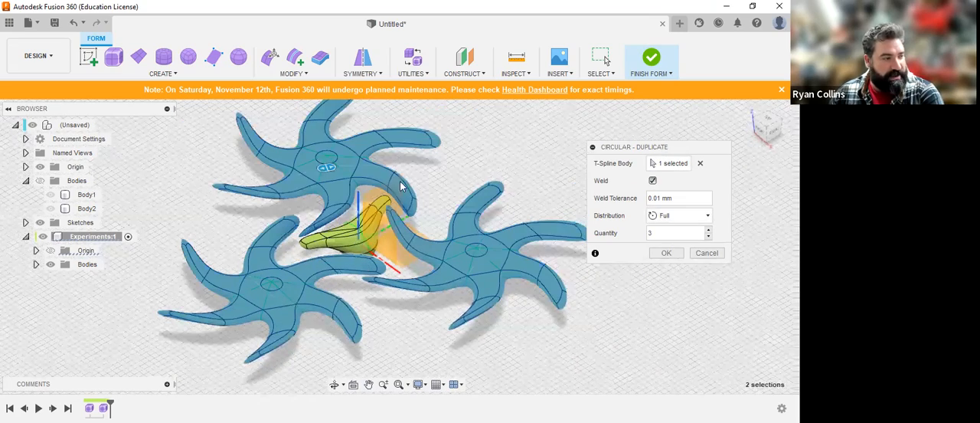
# Step: Try a quantity of 5 and a Partial 180° distribution, reduce the quantity to 3, and cancel the circular duplicate
pyautogui.doubleClick(684, 231)
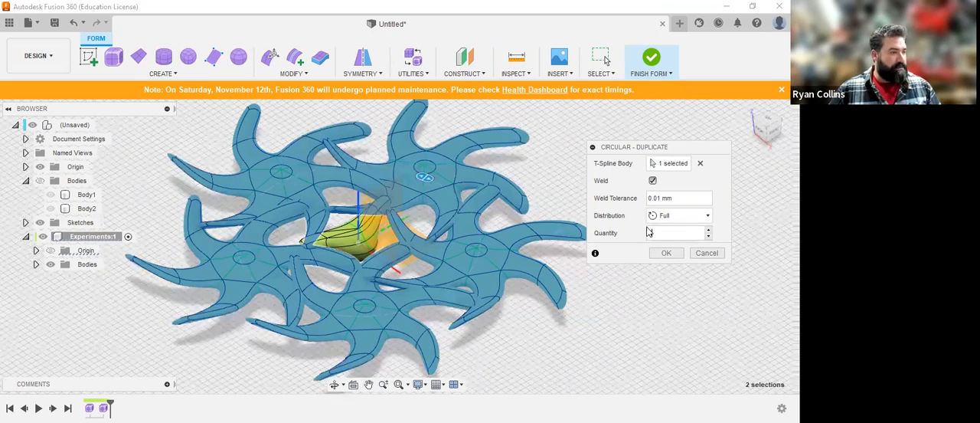
pyautogui.click(697, 216)
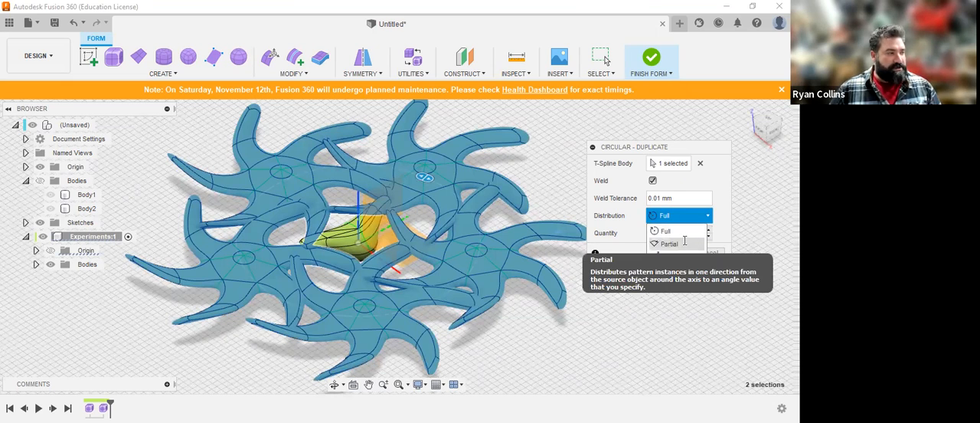
pyautogui.click(668, 243)
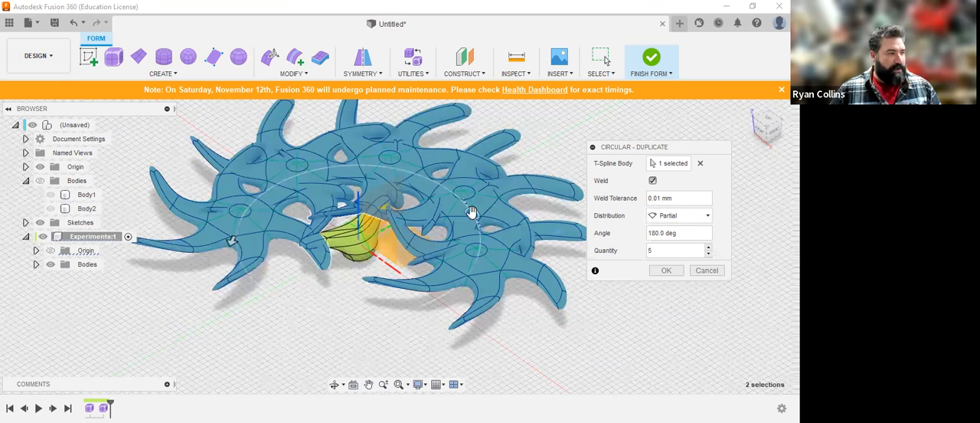
pyautogui.moveTo(393, 164); pyautogui.dragTo(448, 190)
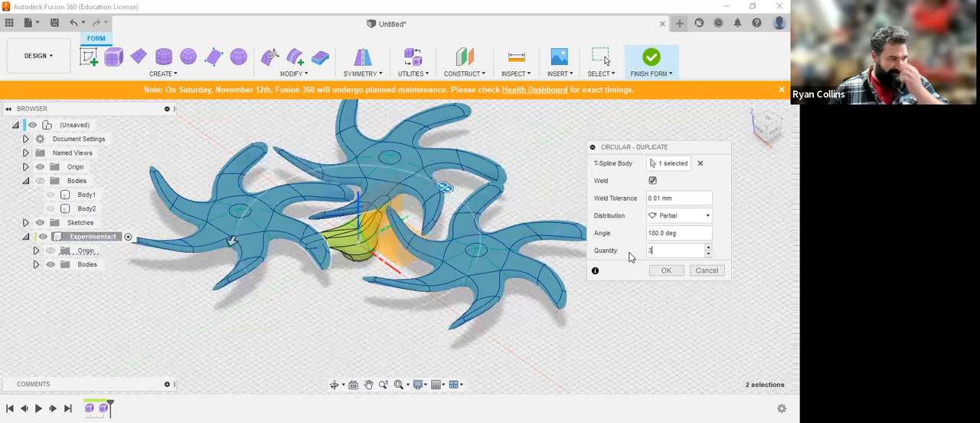
pyautogui.click(703, 271)
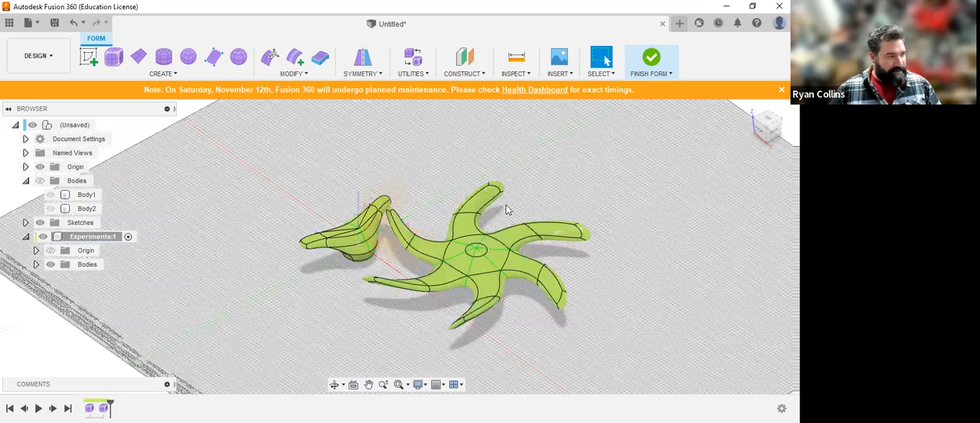
# Step: Mirror-duplicate the six-armed body across the vertical YZ origin plane, keeping Weld on with 0.01 mm tolerance
pyautogui.click(364, 74)
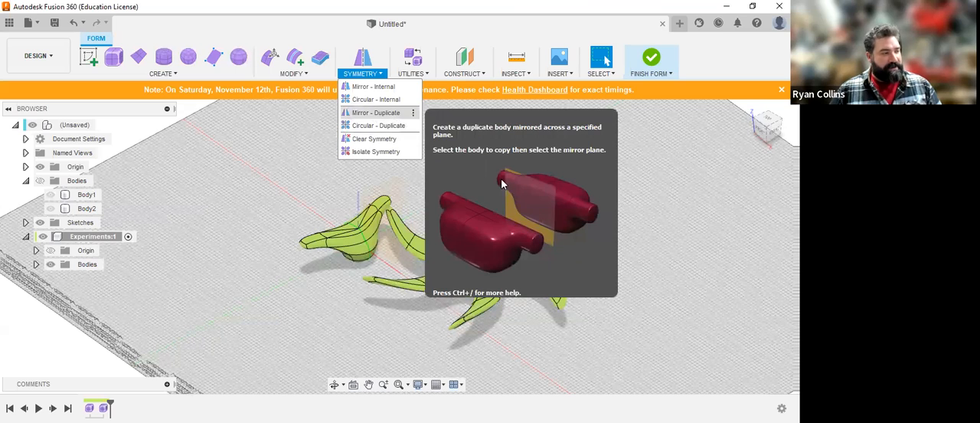
pyautogui.click(374, 113)
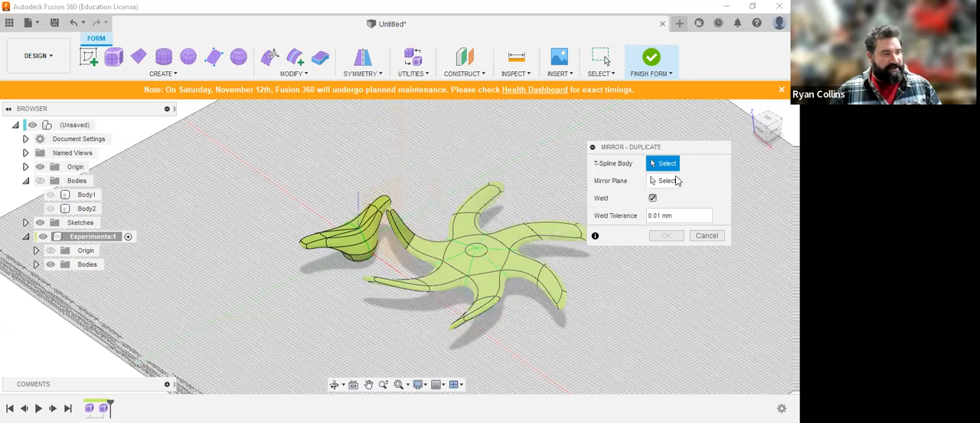
pyautogui.click(488, 193)
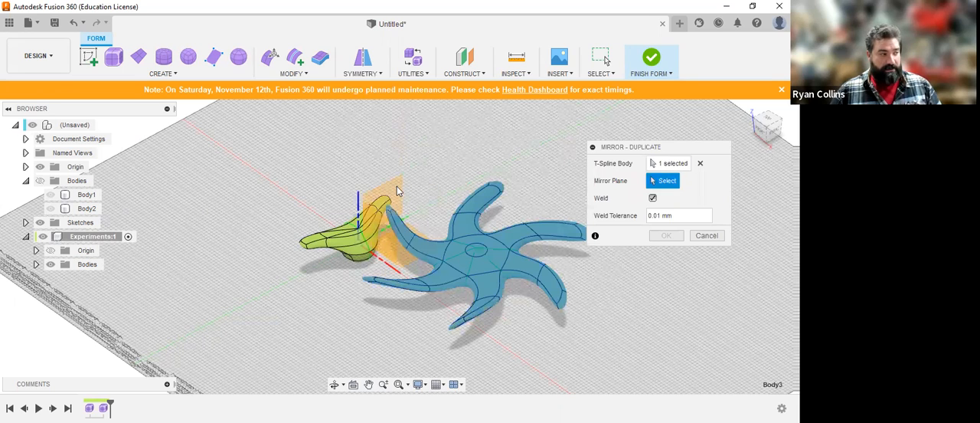
pyautogui.click(398, 191)
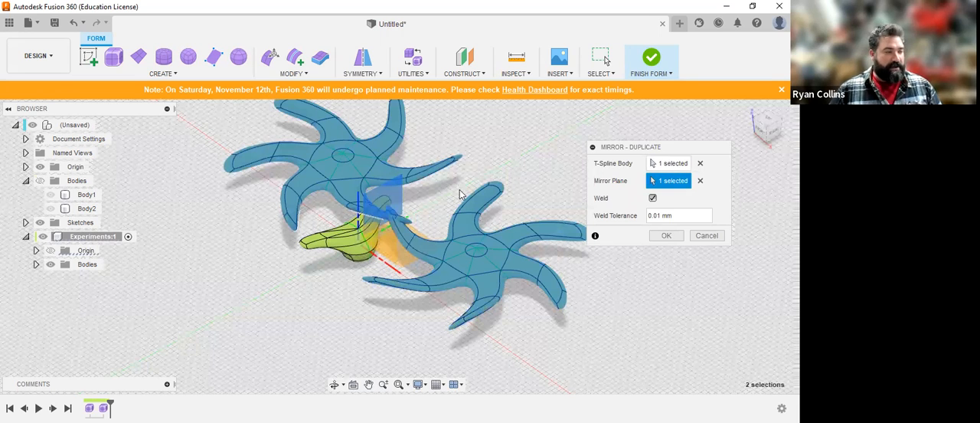
pyautogui.click(765, 119)
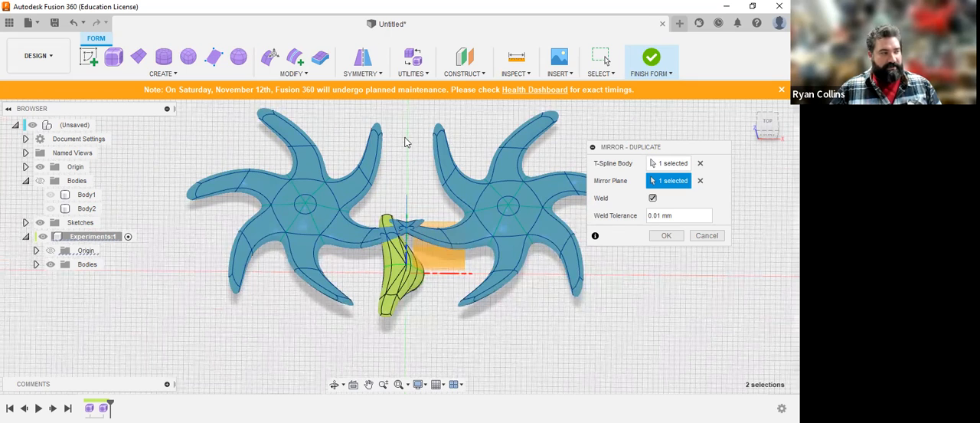
pyautogui.click(667, 236)
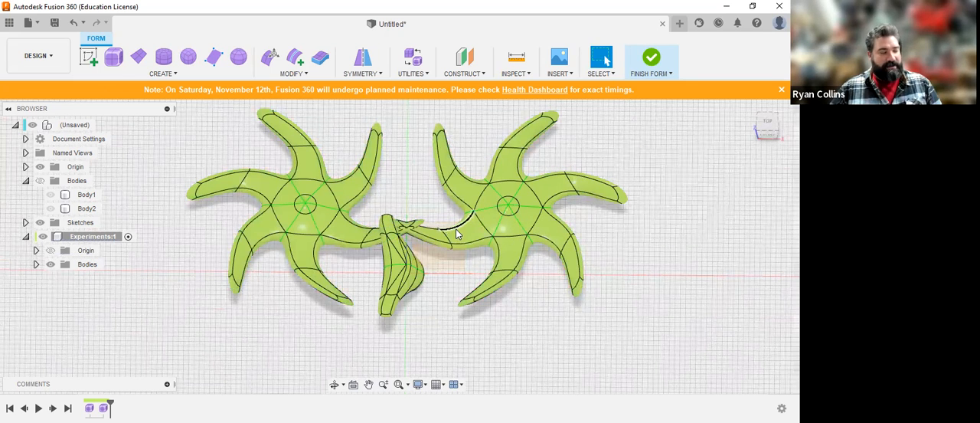
# Step: Use Edit Form to pull a face on the six-armed body's underside downward and outward into short symmetric legs
pyautogui.click(271, 57)
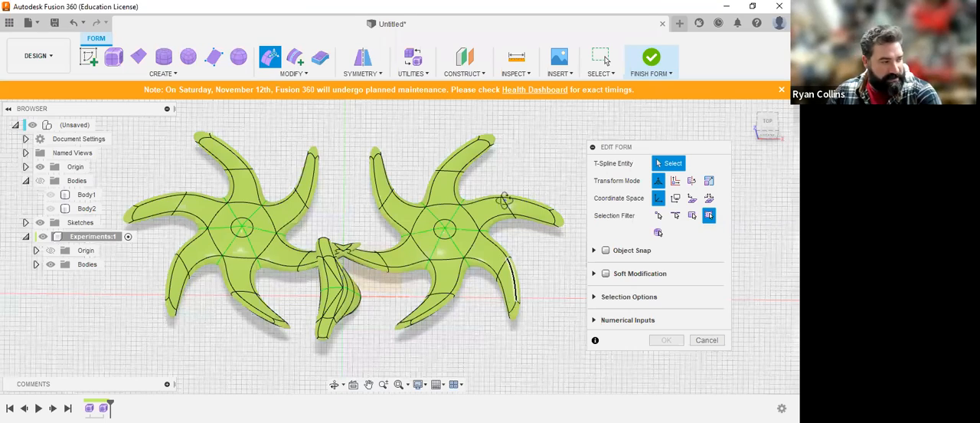
pyautogui.keyDown('shift'); pyautogui.moveTo(505, 199); pyautogui.dragTo(501, 115, button='middle'); pyautogui.keyUp('shift')
pyautogui.moveTo(510, 273); pyautogui.dragTo(475, 37, button='middle')
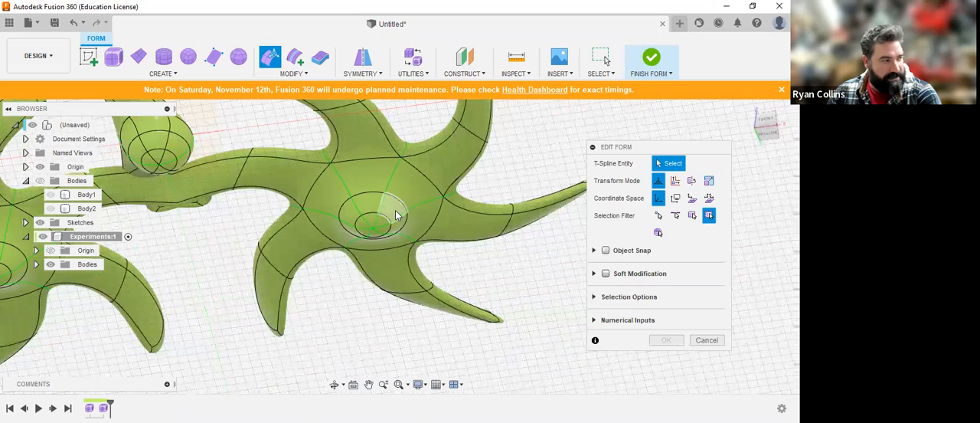
pyautogui.keyDown('shift'); pyautogui.moveTo(457, 179); pyautogui.dragTo(310, 206, button='middle'); pyautogui.keyUp('shift')
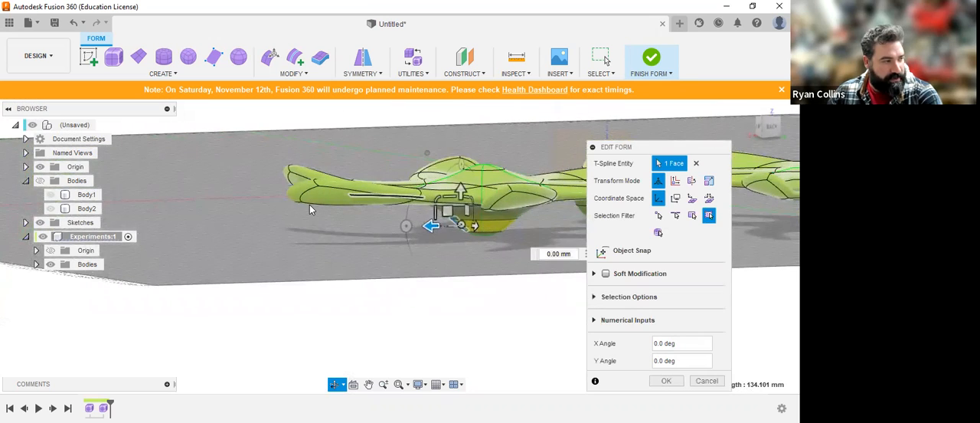
pyautogui.scroll(5, 450, 220)
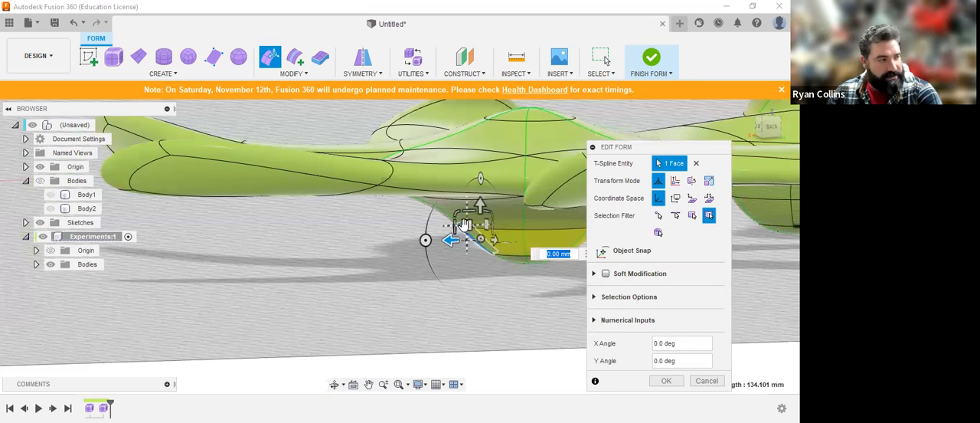
pyautogui.moveTo(446, 250); pyautogui.dragTo(409, 283)
pyautogui.scroll(-5, 366, 198)
pyautogui.scroll(2, 498, 249)
pyautogui.moveTo(514, 246); pyautogui.dragTo(393, 212, button='middle')
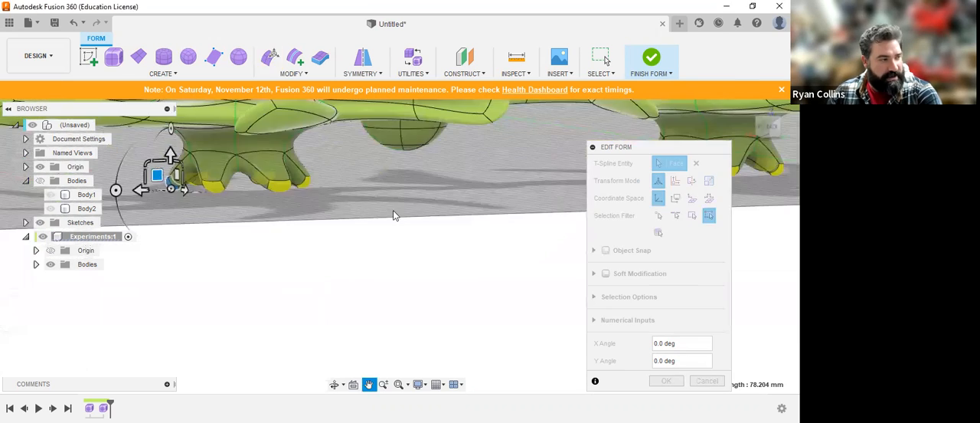
pyautogui.moveTo(545, 232); pyautogui.dragTo(422, 223, button='middle')
pyautogui.scroll(-3, 426, 223)
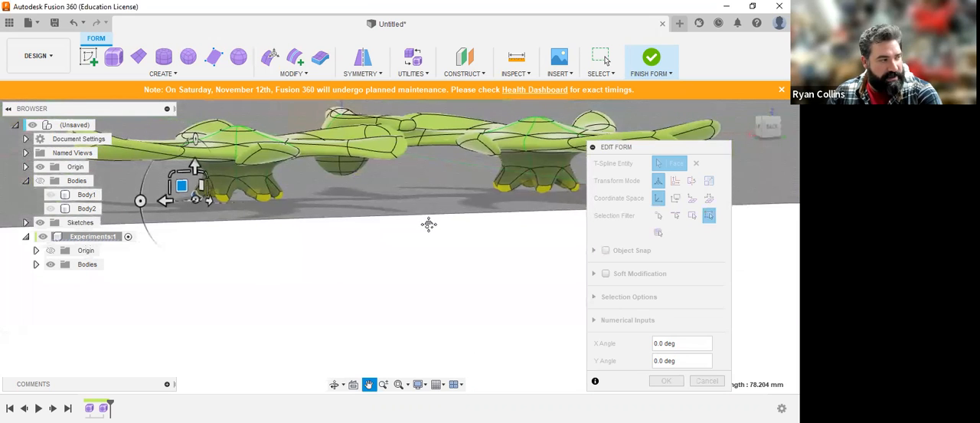
# Step: Pull the leg's tip face farther down and outward, rotate it -40°, and accept the Edit Form changes
pyautogui.moveTo(187, 186); pyautogui.dragTo(151, 240)
pyautogui.keyDown('shift'); pyautogui.moveTo(247, 220); pyautogui.dragTo(309, 321, button='middle'); pyautogui.keyUp('shift')
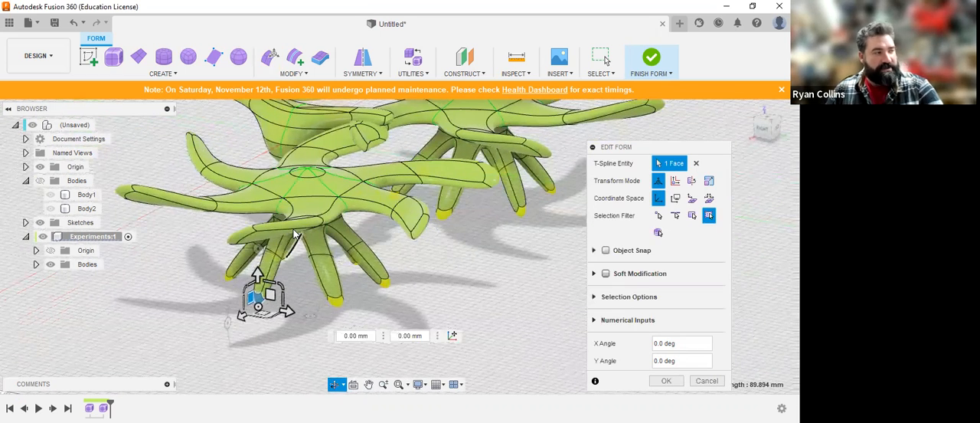
pyautogui.moveTo(310, 315); pyautogui.dragTo(329, 334)
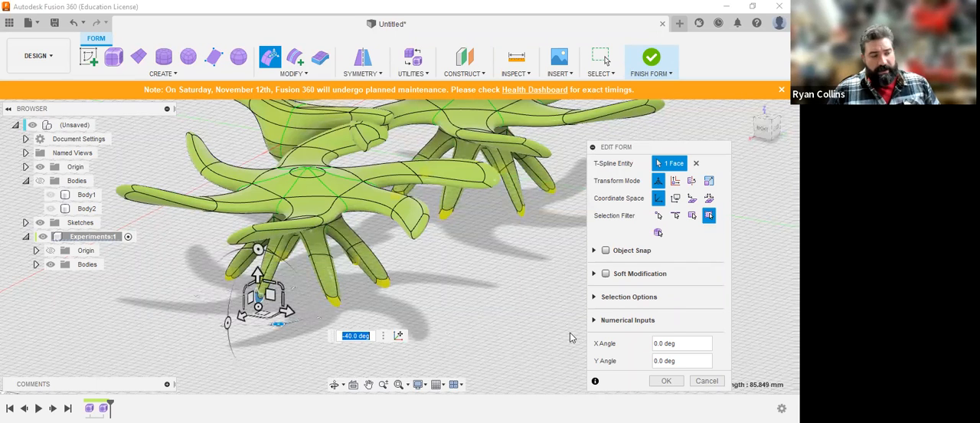
pyautogui.click(672, 385)
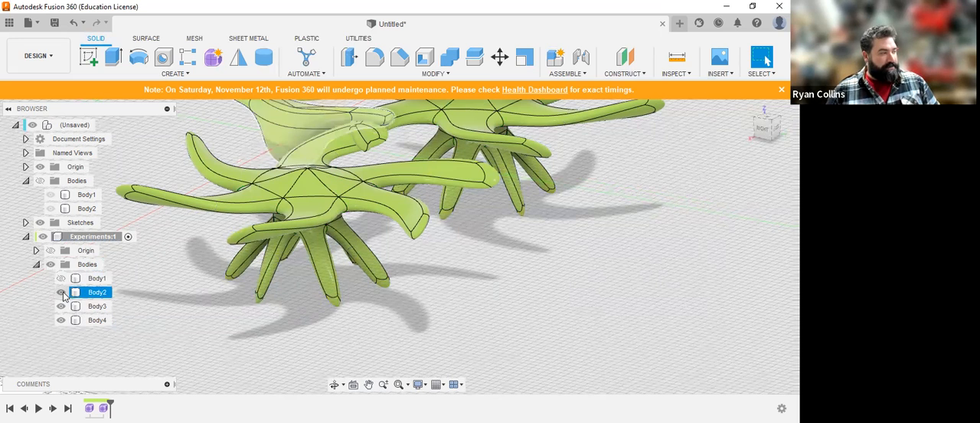
# Step: Hide Body2, Body3 and Body4 in the Experiments component and start a new form
pyautogui.click(62, 293)
pyautogui.click(61, 307)
pyautogui.click(62, 320)
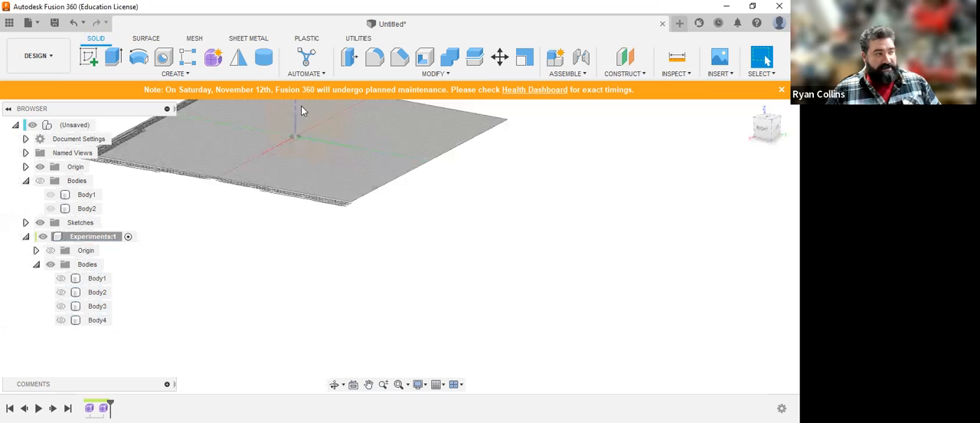
pyautogui.click(215, 65)
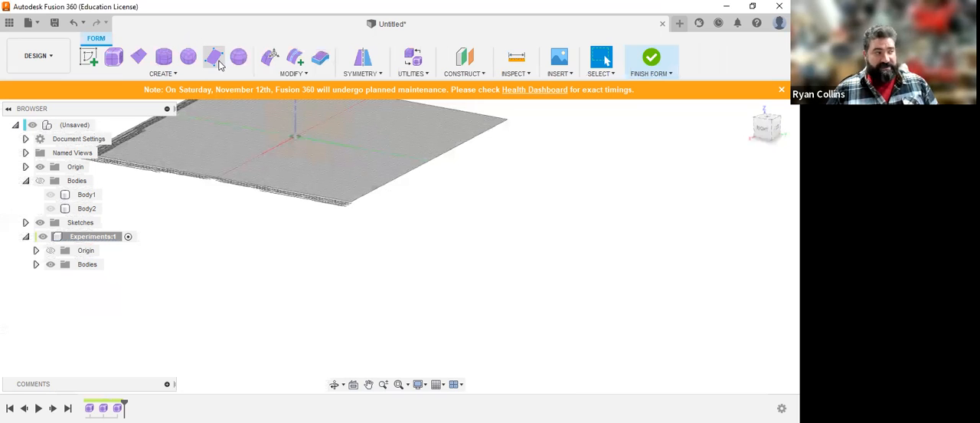
pyautogui.click(113, 58)
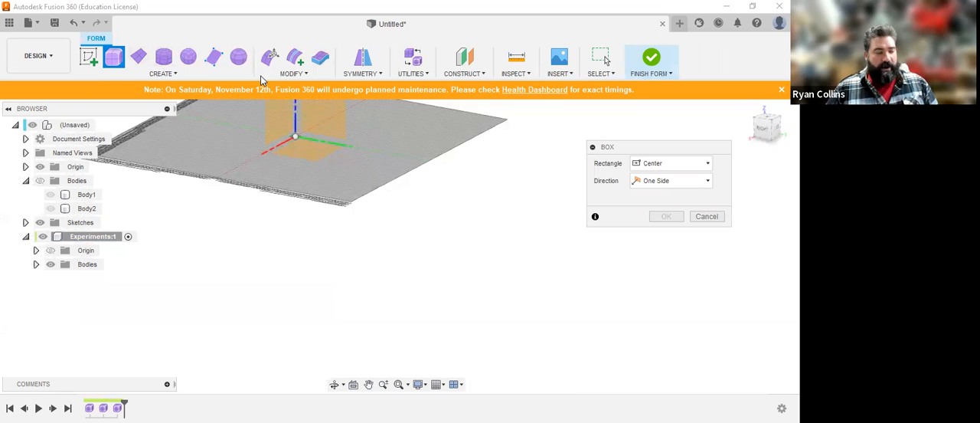
pyautogui.click(319, 156)
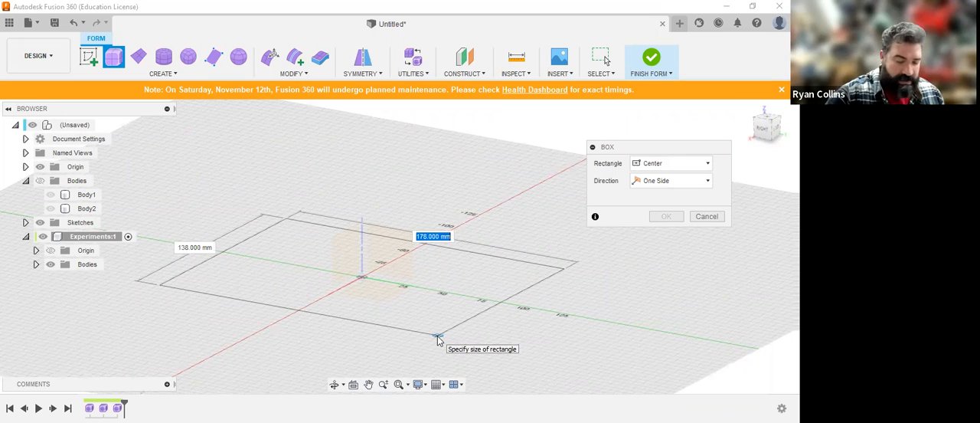
pyautogui.write('100')
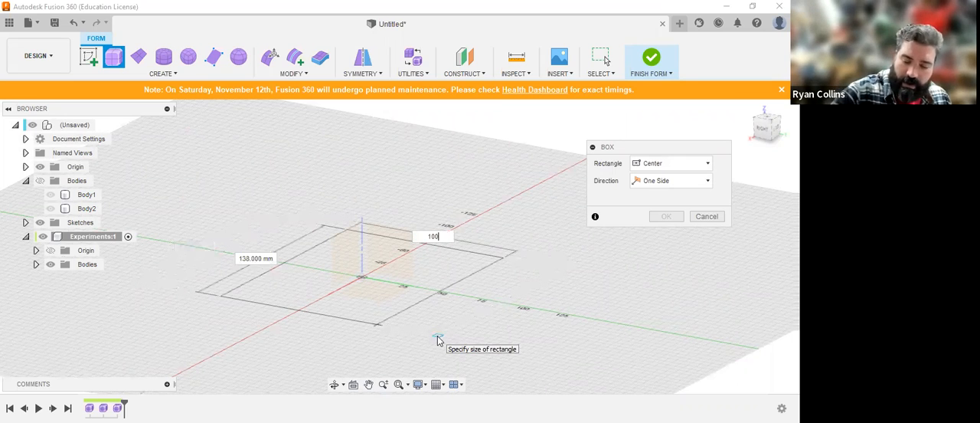
pyautogui.press('Tab')
pyautogui.write('80')
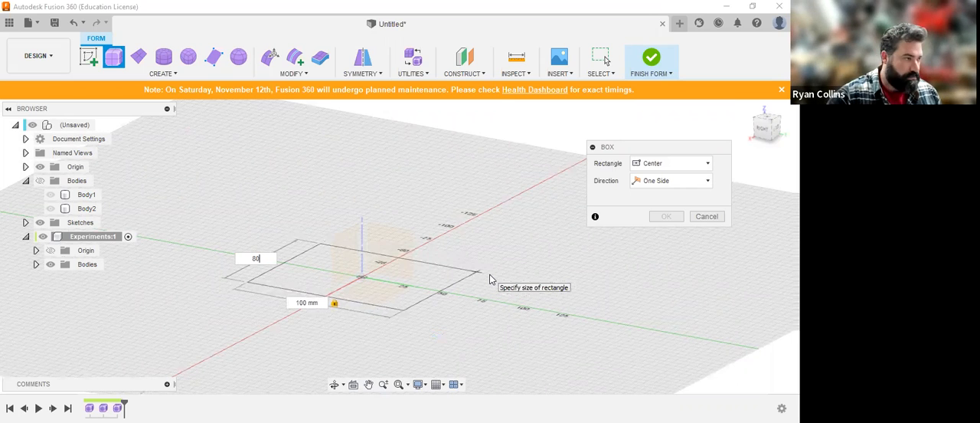
pyautogui.press('Return')
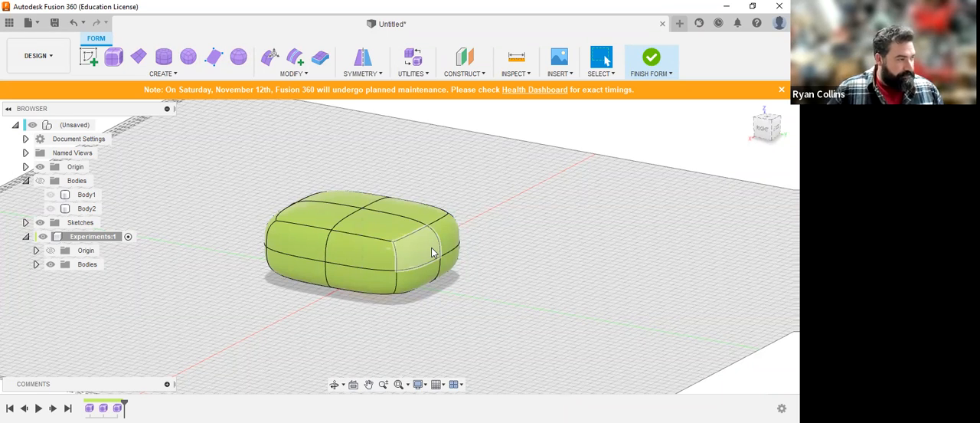
pyautogui.hotkey('ctrl', 'z')
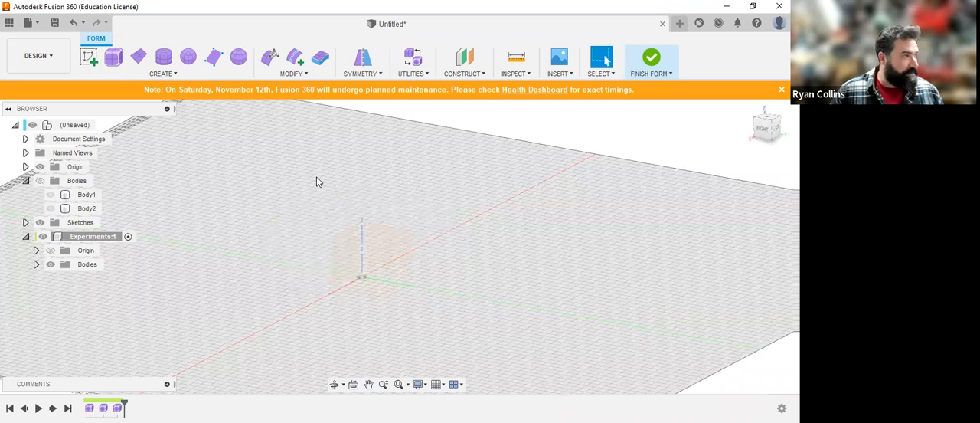
# Step: Create a centre-based form box on the horizontal origin plane, about 90 mm long, 120 mm wide and 60 mm high
pyautogui.click(112, 59)
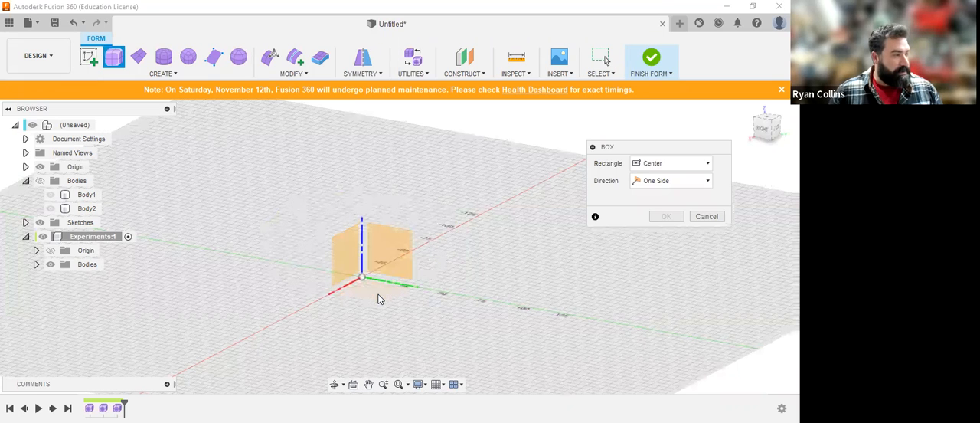
pyautogui.click(449, 314)
pyautogui.write('120')
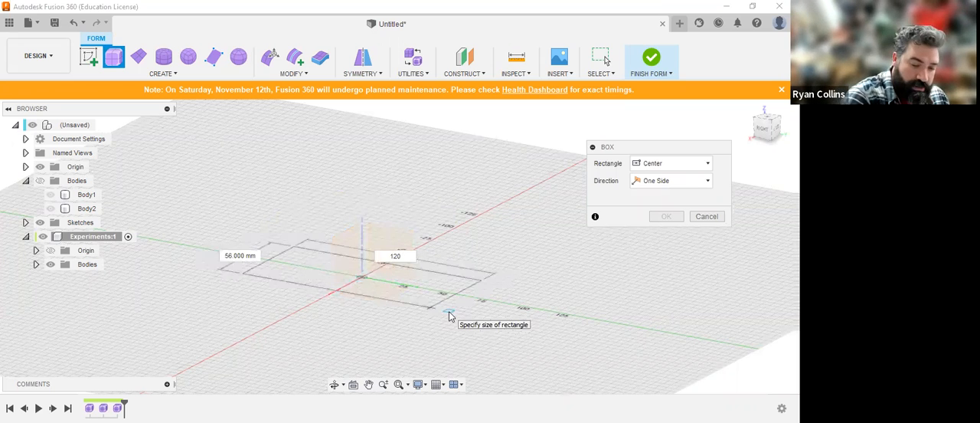
pyautogui.press('Tab')
pyautogui.write('80')
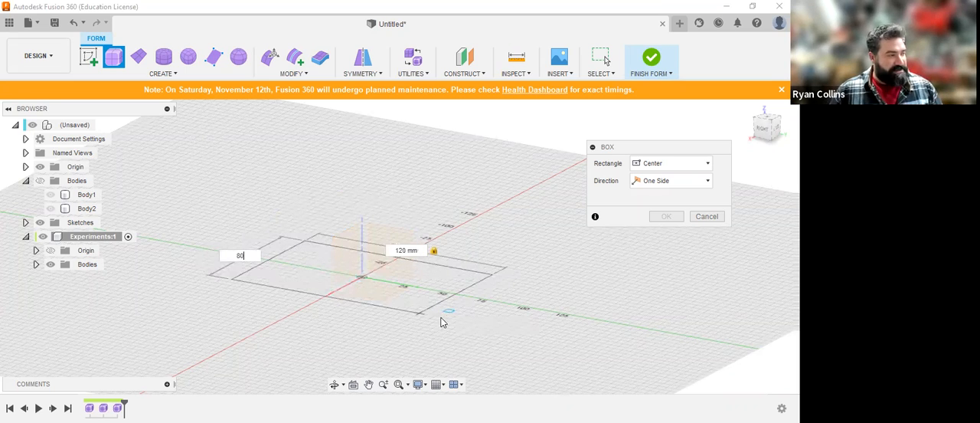
pyautogui.click(439, 321)
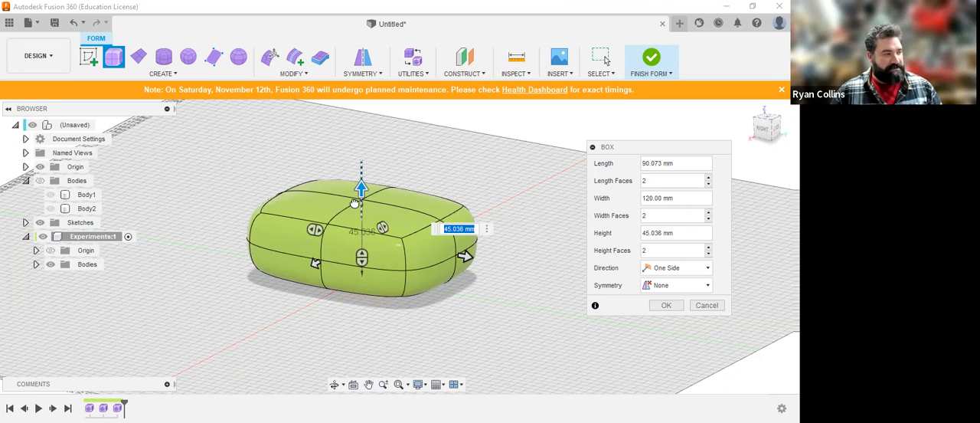
pyautogui.moveTo(356, 149); pyautogui.dragTo(358, 147)
pyautogui.write('60')
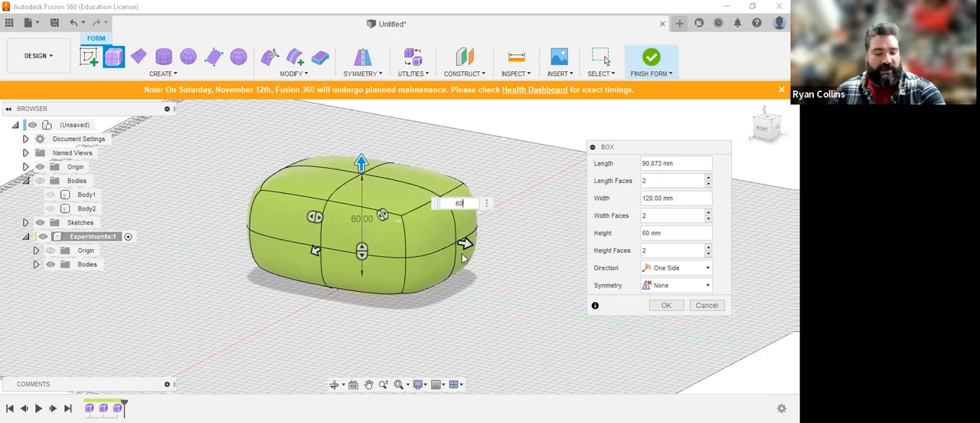
# Step: Keep the box's symmetry at None, set Length Faces to 3, try Width Faces at 4, return it to 2, and accept the box
pyautogui.keyDown('shift'); pyautogui.moveTo(512, 271); pyautogui.dragTo(472, 283, button='middle'); pyautogui.keyUp('shift')
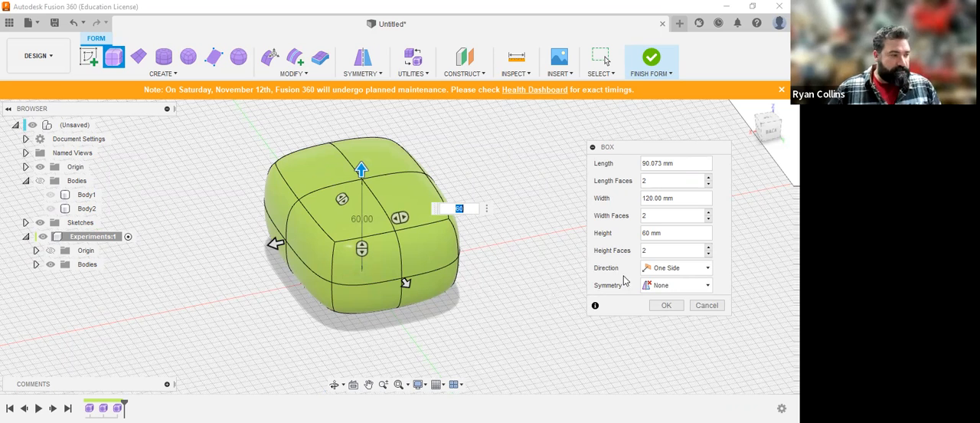
pyautogui.click(691, 289)
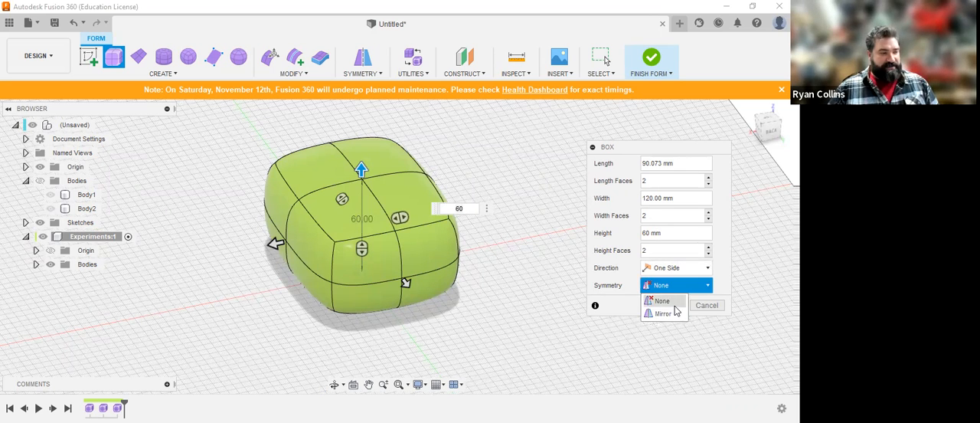
pyautogui.click(661, 301)
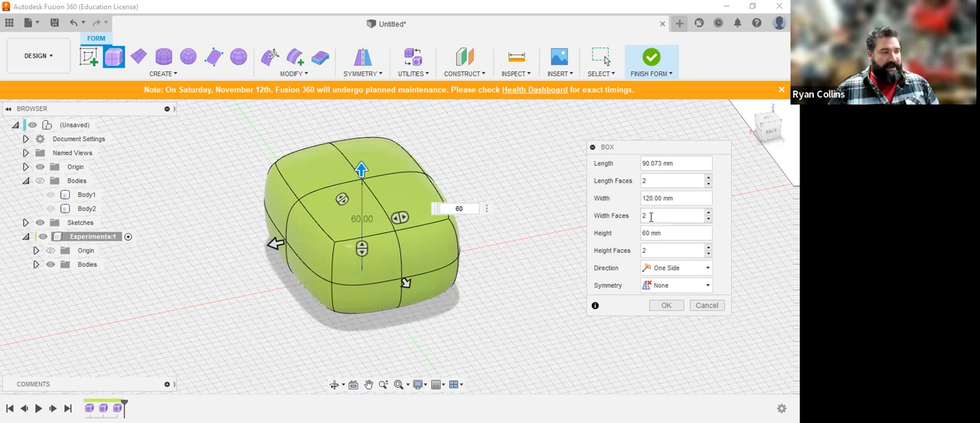
pyautogui.doubleClick(667, 180)
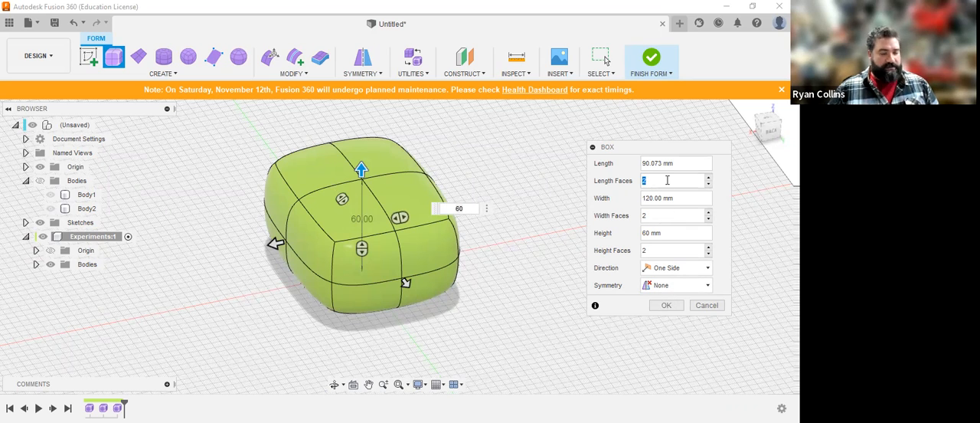
pyautogui.write('3')
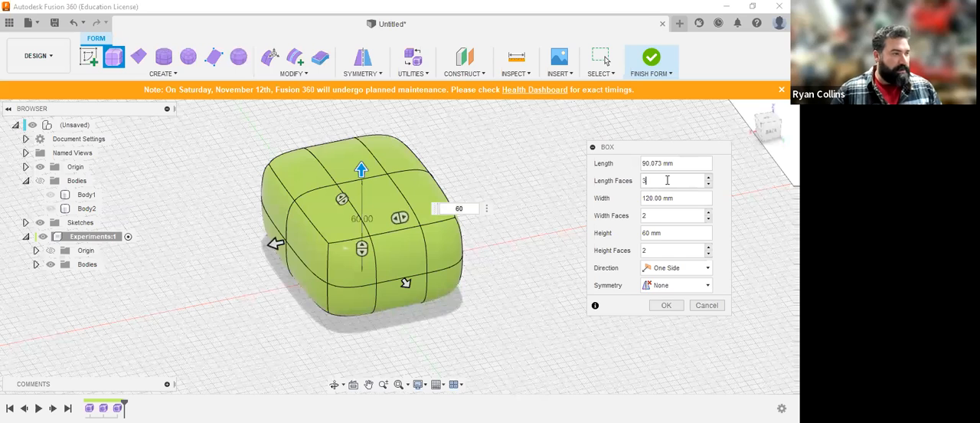
pyautogui.click(667, 217)
pyautogui.moveTo(668, 217); pyautogui.dragTo(642, 216)
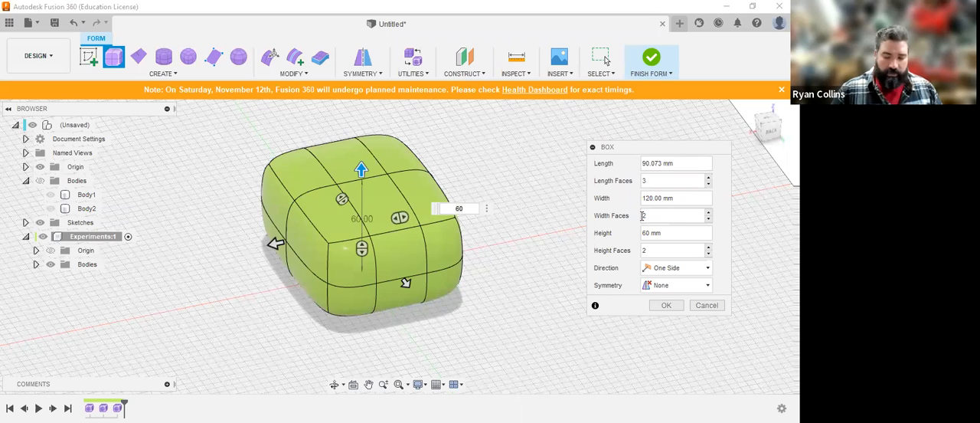
pyautogui.write('4')
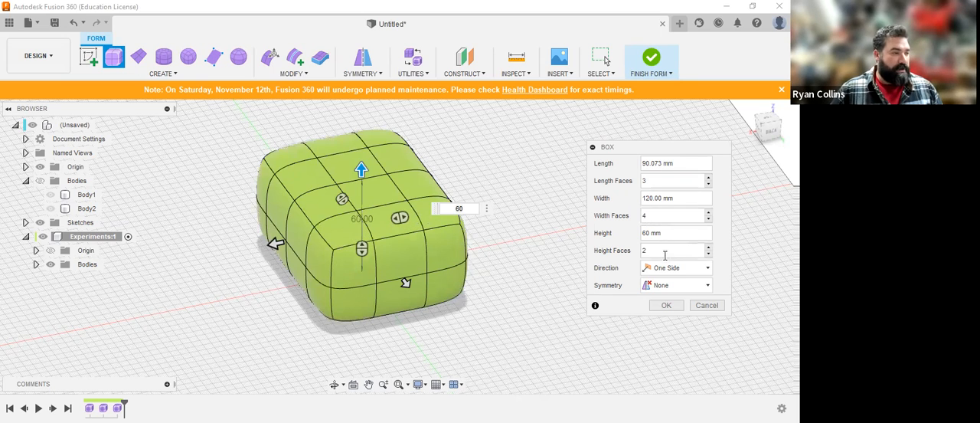
pyautogui.moveTo(671, 215); pyautogui.dragTo(629, 222)
pyautogui.write('2')
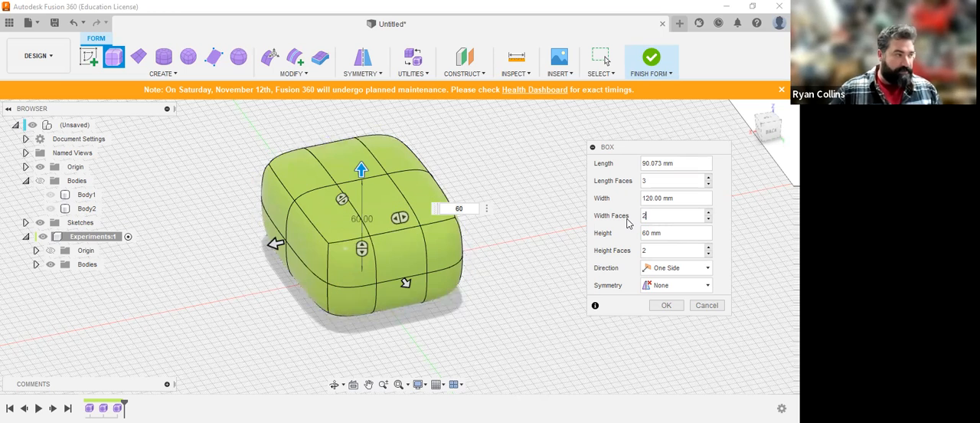
pyautogui.click(665, 305)
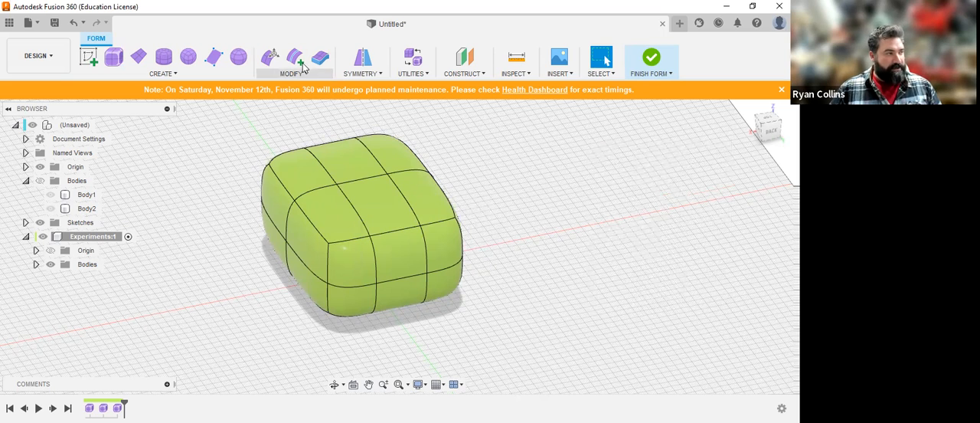
# Step: Try pulling the middle upper face on the box's short end outward with Edit Form, and undo the move
pyautogui.click(270, 57)
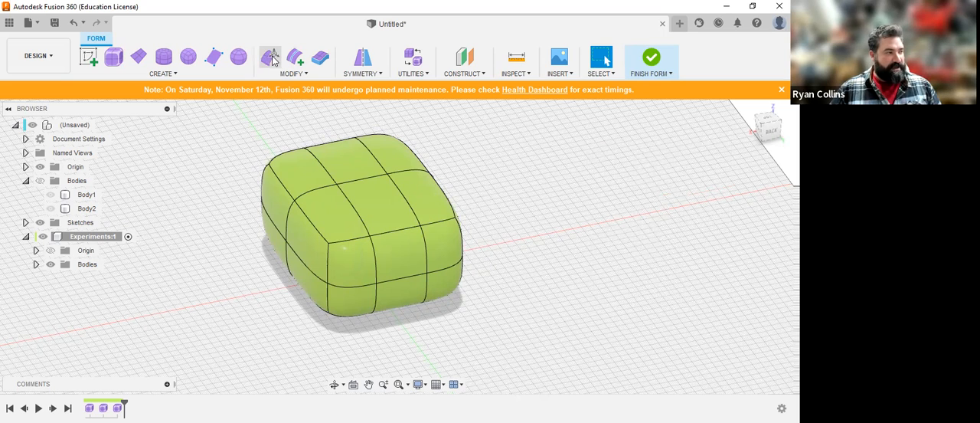
pyautogui.click(417, 270)
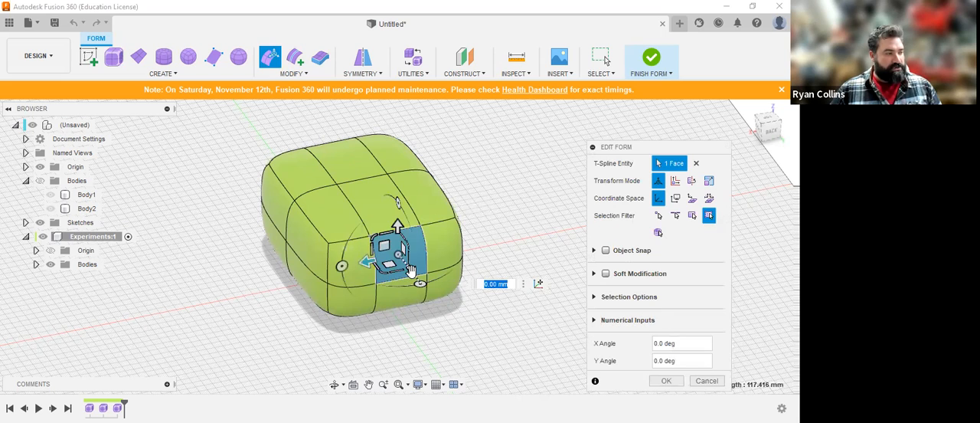
pyautogui.moveTo(411, 271); pyautogui.dragTo(460, 324)
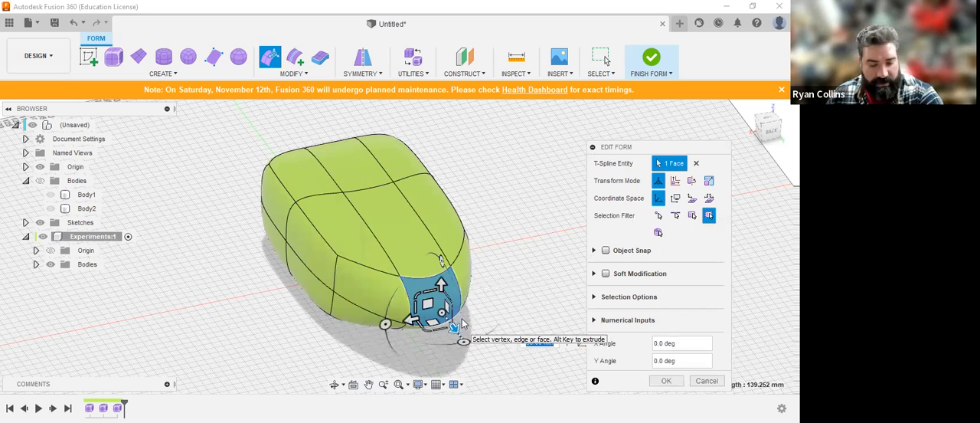
pyautogui.hotkey('ctrl', 'z')
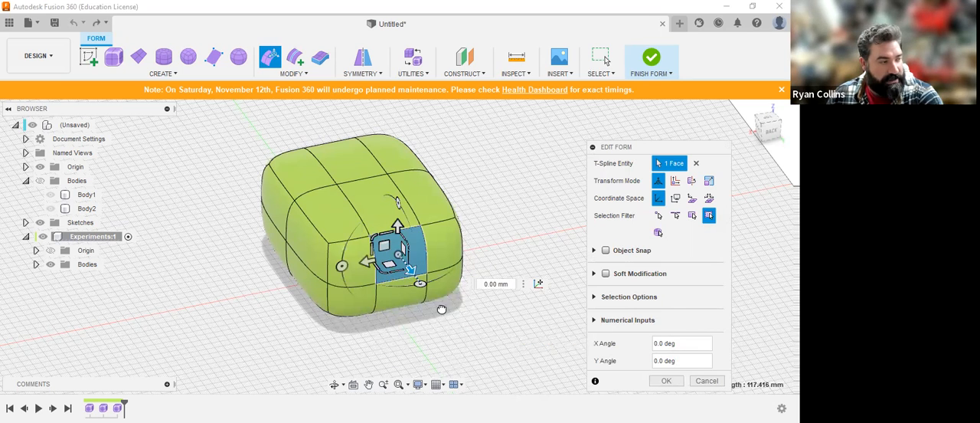
# Step: Pull the middle upper face on the box's short end outward to form a long neck with Edit Form
pyautogui.hotkey('ctrl', 'y')
pyautogui.keyDown('shift'); pyautogui.moveTo(487, 264); pyautogui.dragTo(304, 237, button='middle'); pyautogui.keyUp('shift')
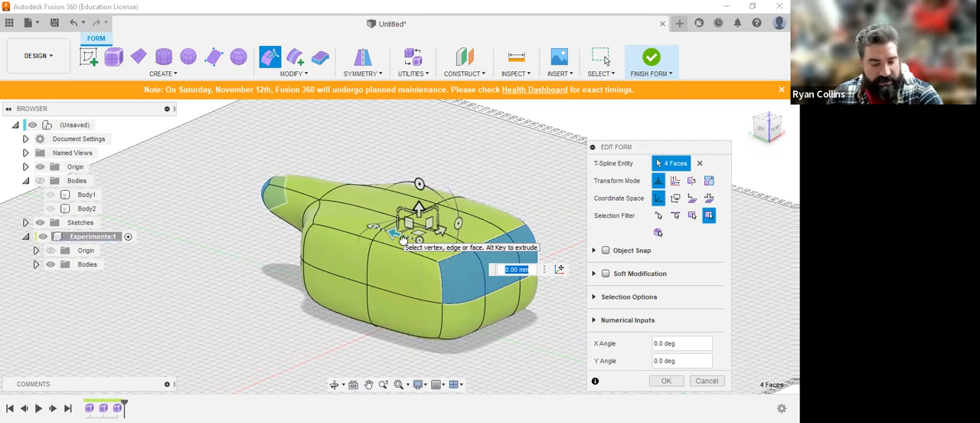
# Step: Try moving the neck's end face together with the three upper faces on the opposite end, and undo the move
pyautogui.moveTo(403, 240); pyautogui.dragTo(417, 239)
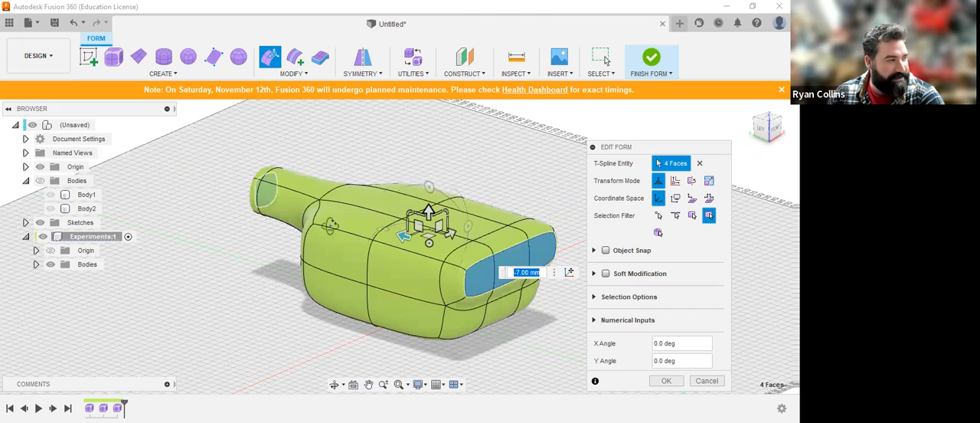
pyautogui.keyDown('shift'); pyautogui.moveTo(330, 226); pyautogui.dragTo(342, 235, button='middle'); pyautogui.keyUp('shift')
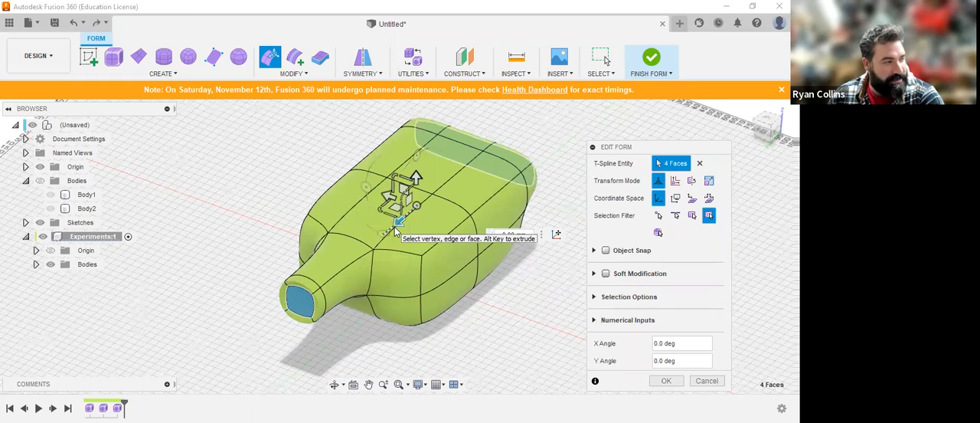
pyautogui.keyDown('shift'); pyautogui.moveTo(435, 266); pyautogui.dragTo(412, 261, button='middle'); pyautogui.keyUp('shift')
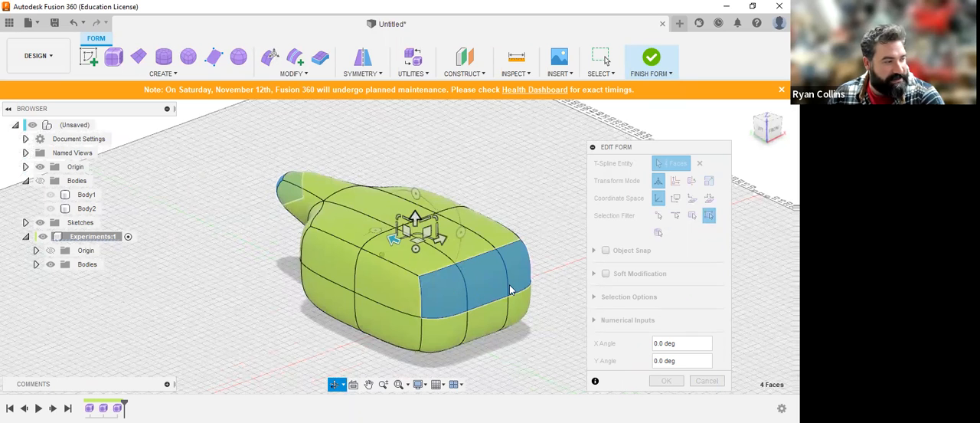
pyautogui.hotkey('ctrl', 'z')
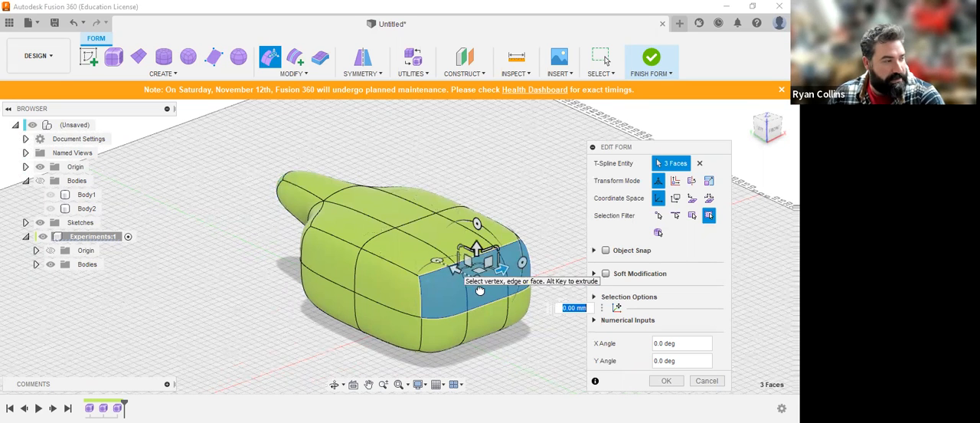
# Step: Scale down the three upper faces on the end opposite the neck in height and width, and accept the form edit
pyautogui.keyDown('shift'); pyautogui.moveTo(503, 322); pyautogui.dragTo(483, 319, button='middle'); pyautogui.keyUp('shift')
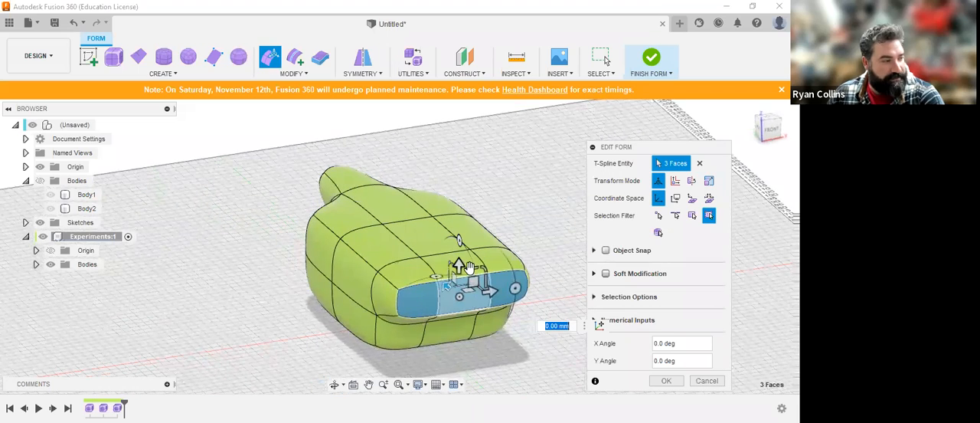
pyautogui.moveTo(465, 269); pyautogui.dragTo(464, 268)
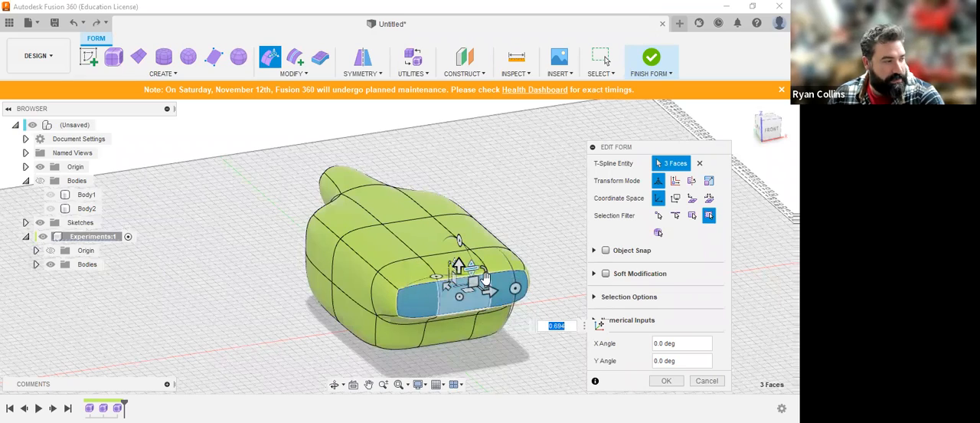
pyautogui.keyDown('shift'); pyautogui.moveTo(458, 289); pyautogui.dragTo(503, 335, button='middle'); pyautogui.keyUp('shift')
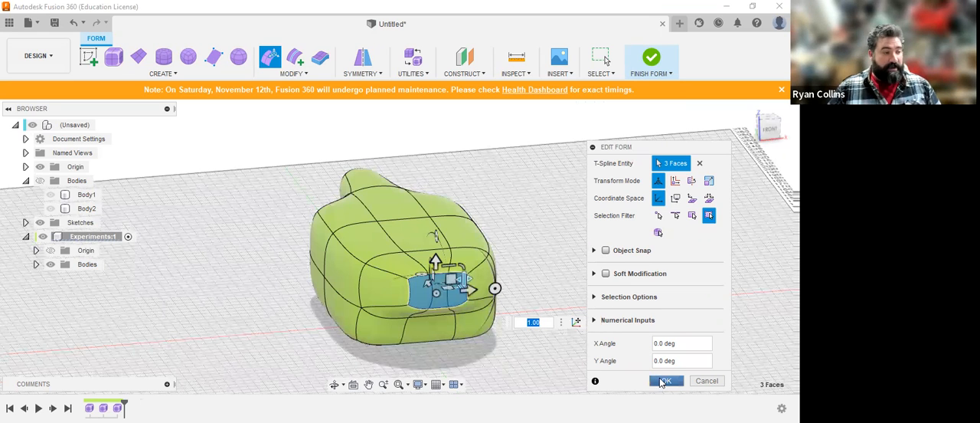
pyautogui.click(663, 382)
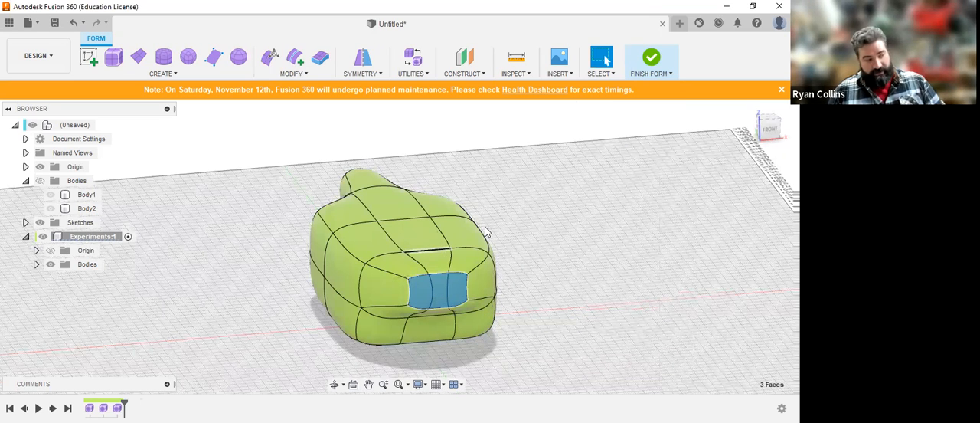
# Step: Try applying internal mirror symmetry to two neighbouring faces in the narrowed front patch, and cancel it
pyautogui.click(364, 61)
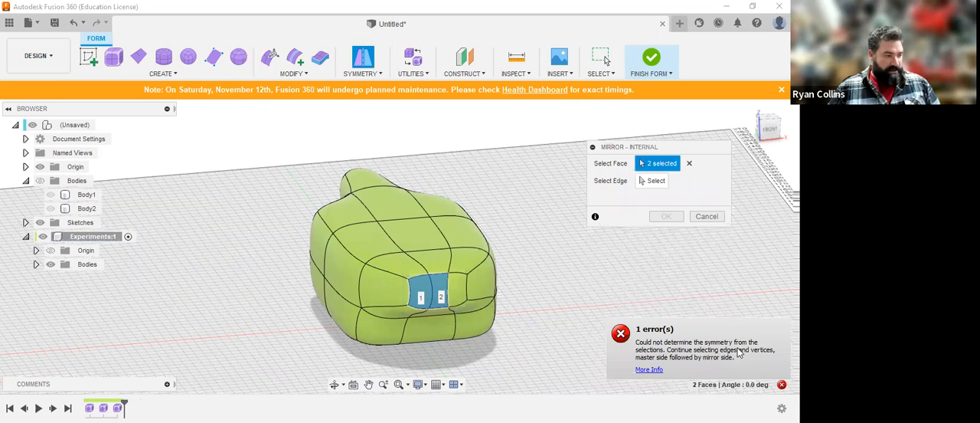
pyautogui.scroll(3, 529, 302)
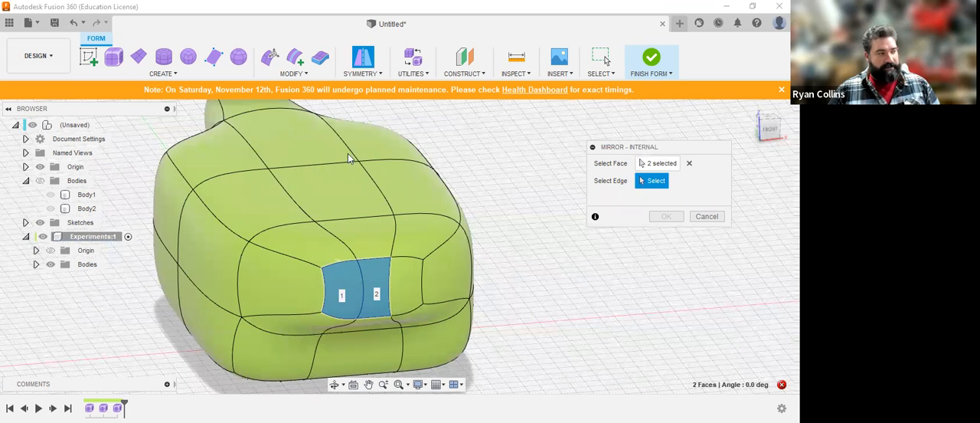
pyautogui.click(708, 218)
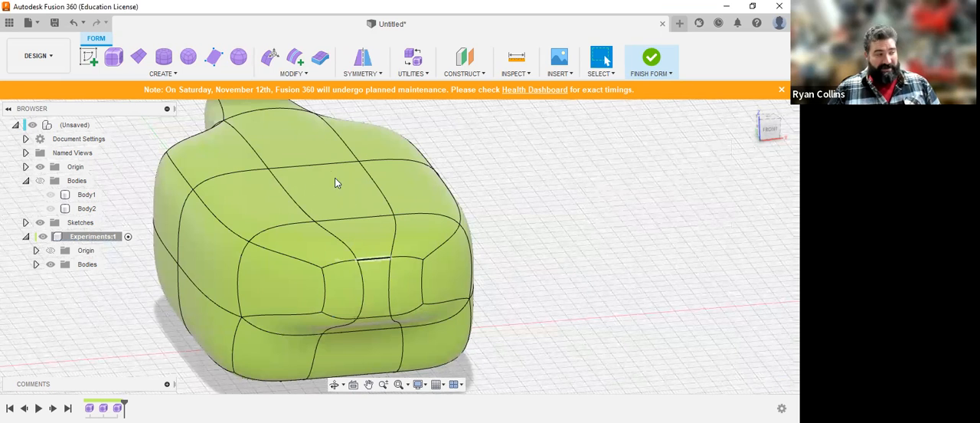
# Step: Start a Simple, Single-sided Insert Edge and select the lengthwise edges running over the form's top and down its front end
pyautogui.click(295, 60)
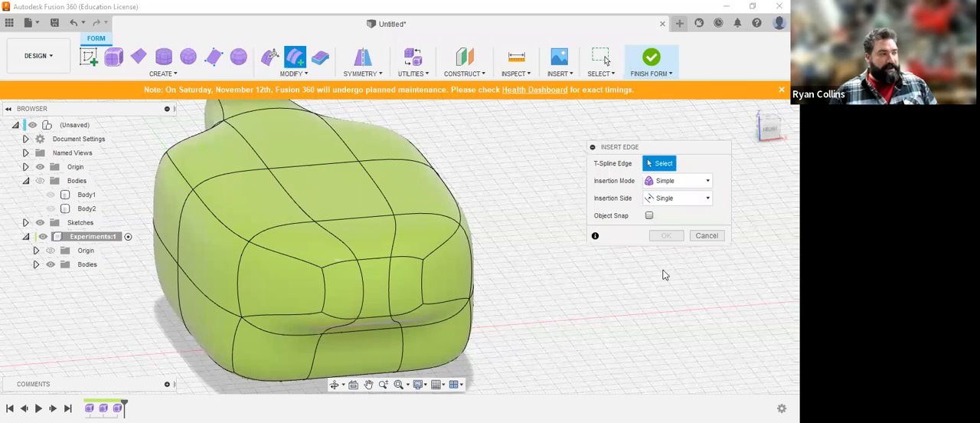
pyautogui.keyDown('shift'); pyautogui.moveTo(467, 292); pyautogui.dragTo(368, 197, button='middle'); pyautogui.keyUp('shift')
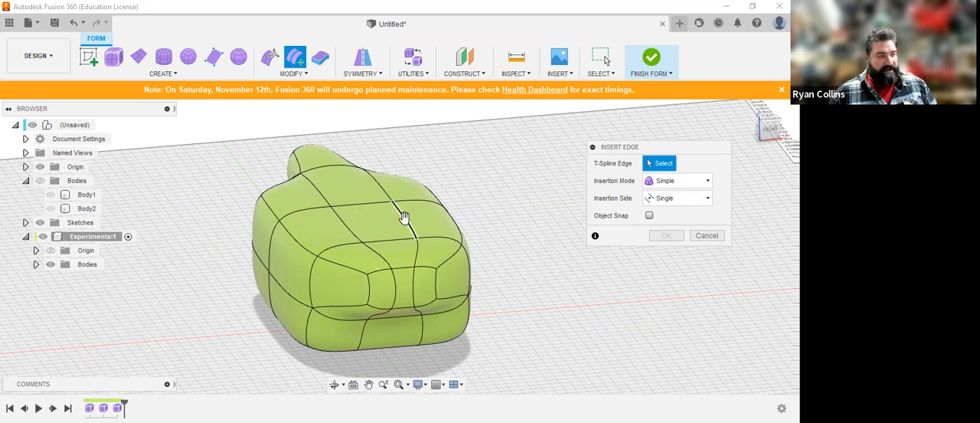
pyautogui.click(392, 208)
pyautogui.scroll(3, 392, 214)
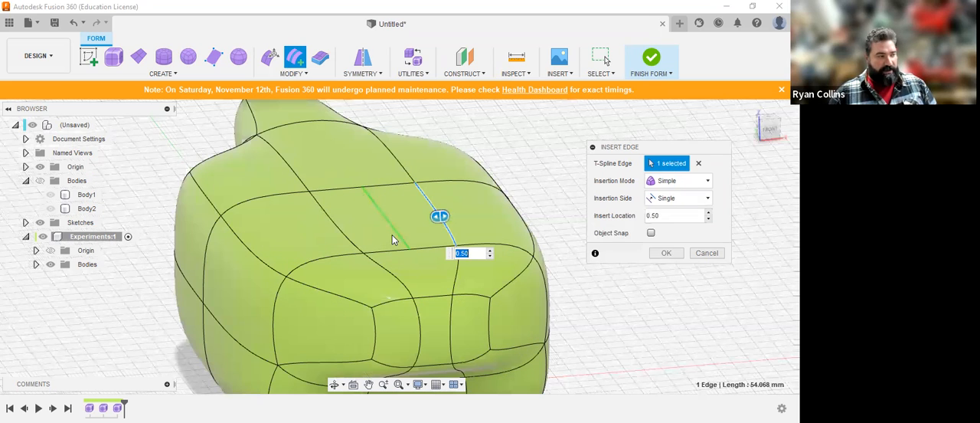
pyautogui.keyDown('shift'); pyautogui.click(457, 281); pyautogui.keyUp('shift')
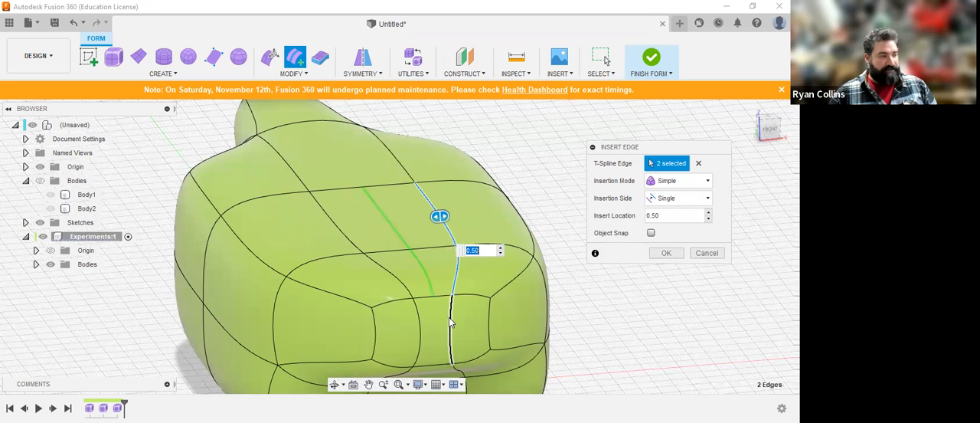
pyautogui.keyDown('shift'); pyautogui.click(389, 153); pyautogui.keyUp('shift')
pyautogui.keyDown('shift'); pyautogui.click(385, 159); pyautogui.keyUp('shift')
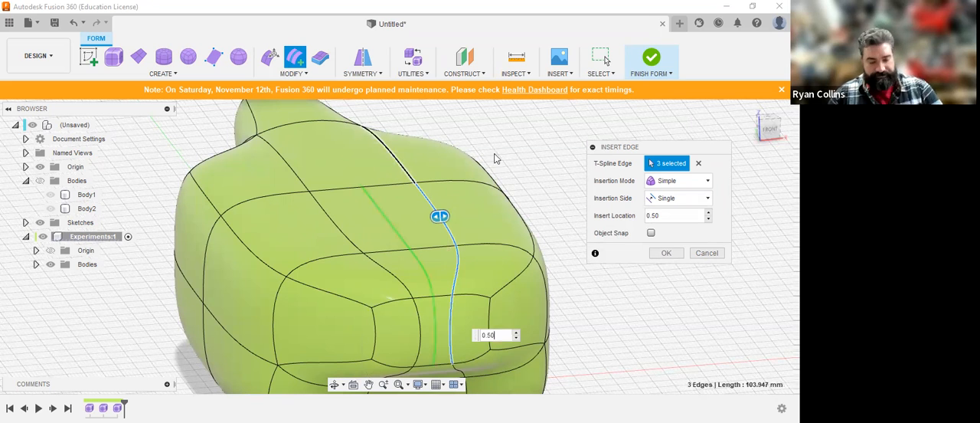
pyautogui.moveTo(490, 302); pyautogui.dragTo(463, 254, button='middle')
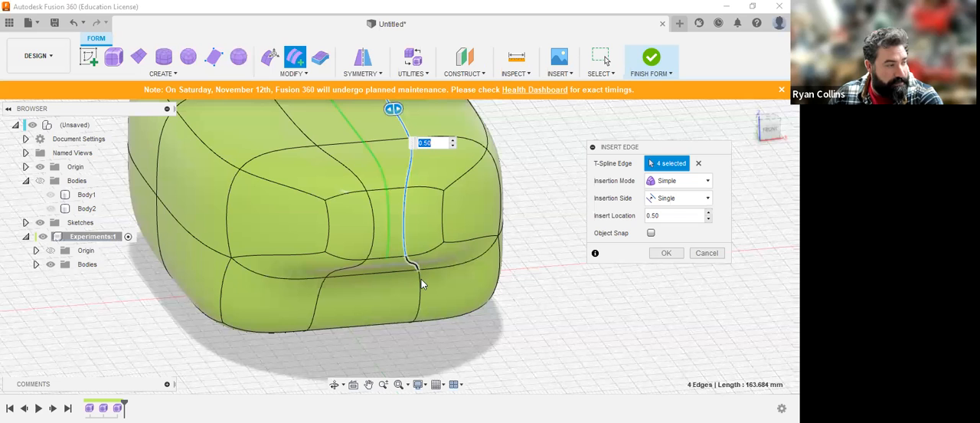
# Step: Extend the edge selection along the same line under the form and up the back end to the neck
pyautogui.keyDown('shift'); pyautogui.moveTo(422, 278); pyautogui.dragTo(418, 355, button='middle'); pyautogui.keyUp('shift')
pyautogui.keyDown('shift'); pyautogui.click(418, 354); pyautogui.keyUp('shift')
pyautogui.moveTo(462, 330); pyautogui.dragTo(412, 126, button='middle')
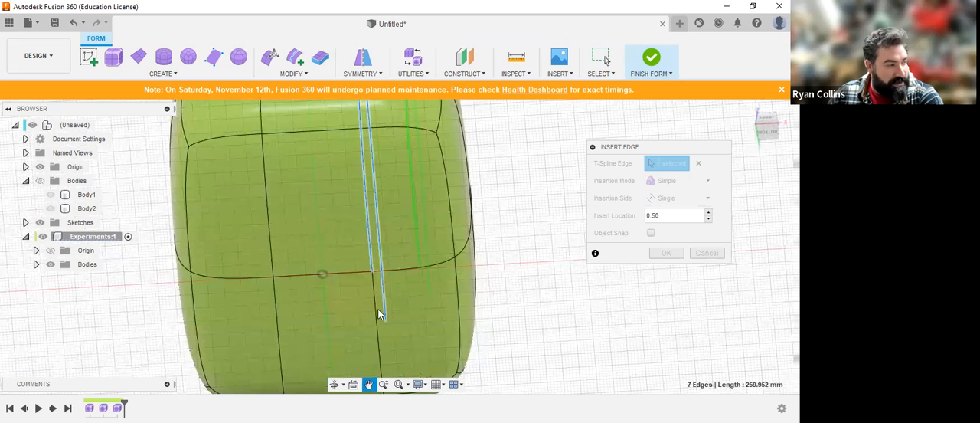
pyautogui.keyDown('shift'); pyautogui.click(375, 281); pyautogui.keyUp('shift')
pyautogui.keyDown('shift'); pyautogui.moveTo(376, 225); pyautogui.dragTo(280, 268, button='middle'); pyautogui.keyUp('shift')
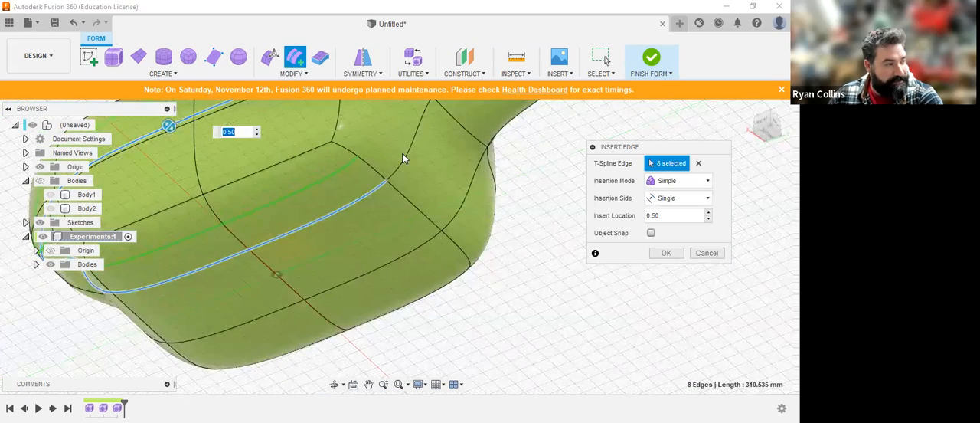
pyautogui.click(413, 136)
pyautogui.moveTo(414, 134); pyautogui.dragTo(352, 299, button='middle')
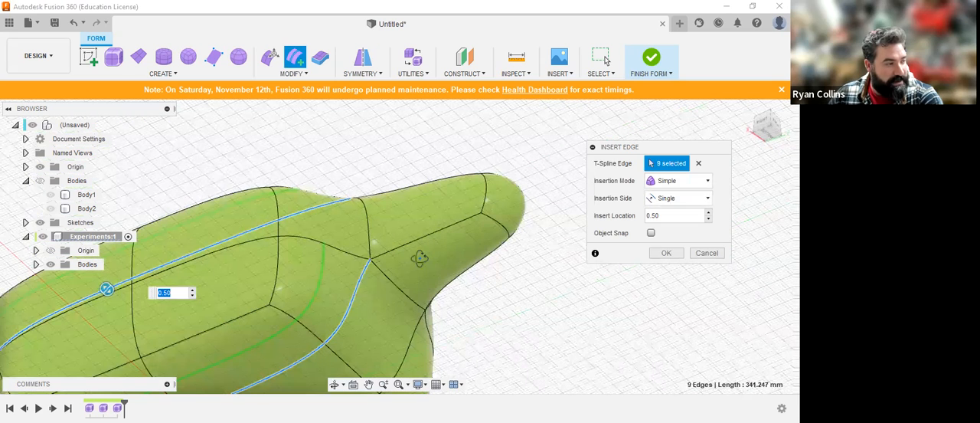
# Step: Set the insert location to -0.5 so the edge runs along the form's centre, and accept the edge insertion
pyautogui.keyDown('shift'); pyautogui.moveTo(423, 254); pyautogui.dragTo(447, 229, button='middle'); pyautogui.keyUp('shift')
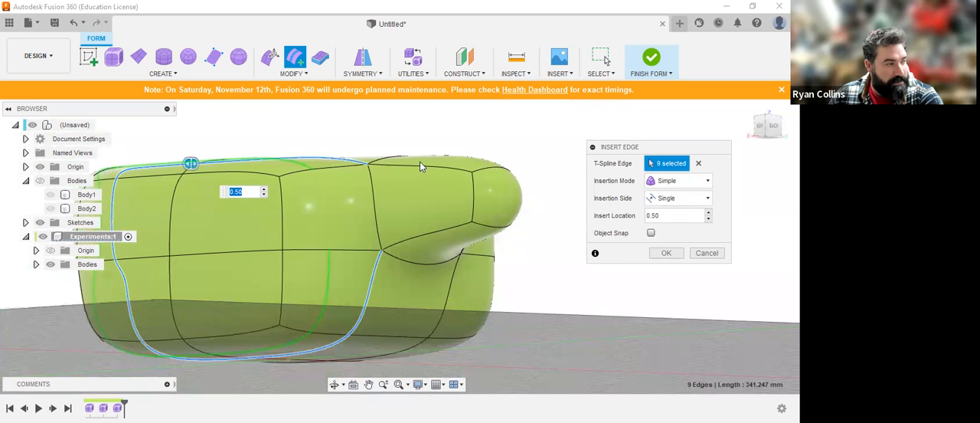
pyautogui.keyDown('shift'); pyautogui.moveTo(414, 169); pyautogui.dragTo(410, 199, button='middle'); pyautogui.keyUp('shift')
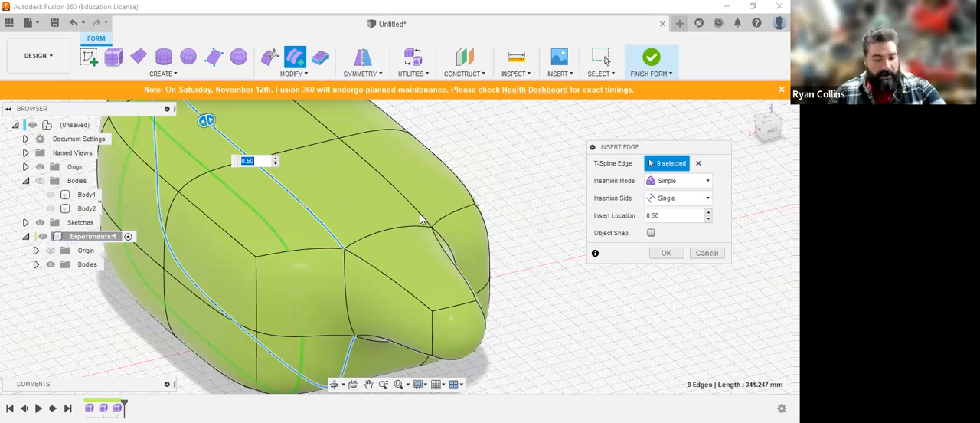
pyautogui.keyDown('shift'); pyautogui.moveTo(419, 220); pyautogui.dragTo(536, 222, button='middle'); pyautogui.keyUp('shift')
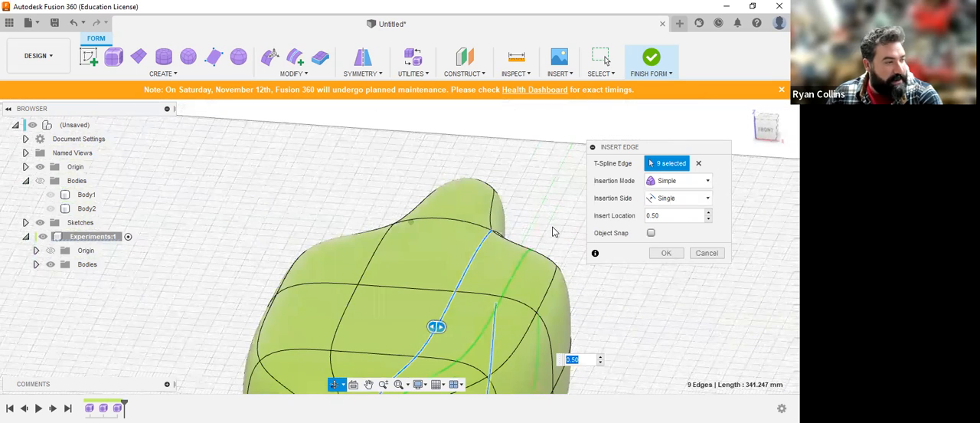
pyautogui.moveTo(527, 303); pyautogui.dragTo(490, 235, button='middle')
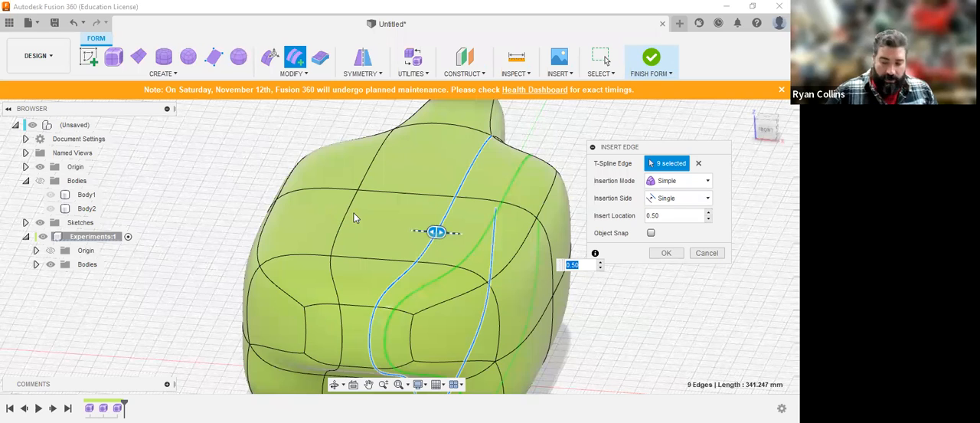
pyautogui.write('-.5')
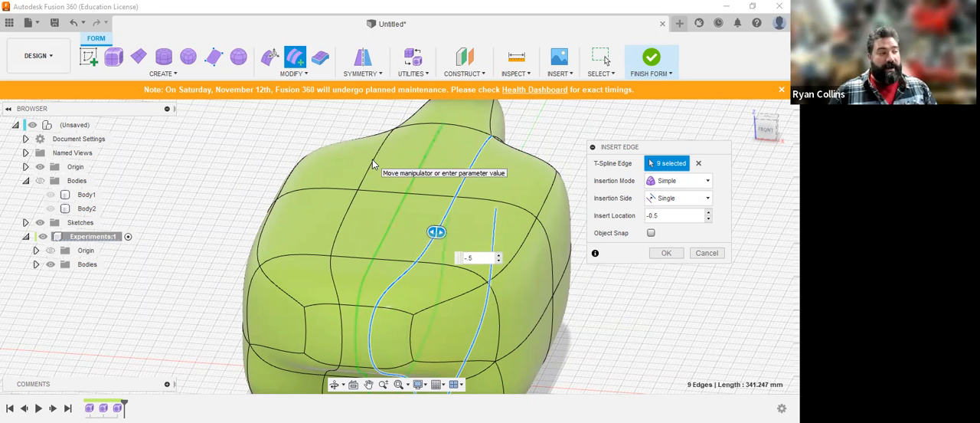
pyautogui.click(669, 255)
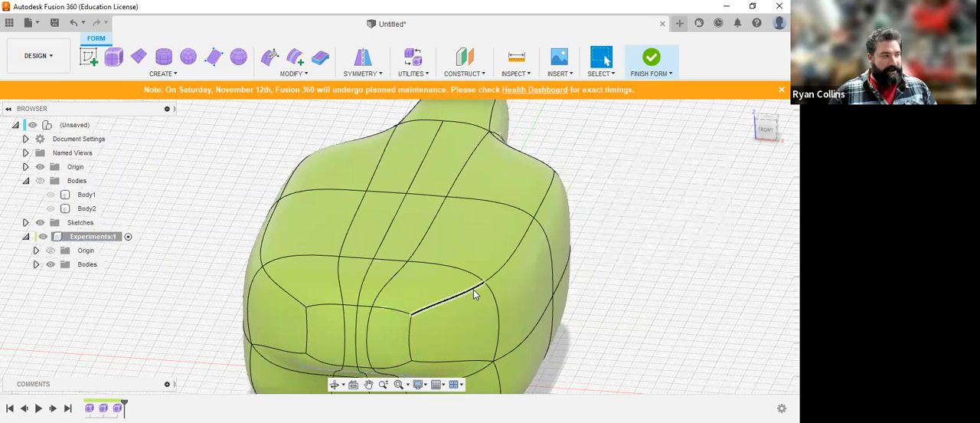
# Step: Apply internal mirror symmetry using the two top faces on either side of the inserted centre edge
pyautogui.scroll(-4, 473, 294)
pyautogui.click(361, 56)
pyautogui.click(417, 242)
pyautogui.click(388, 243)
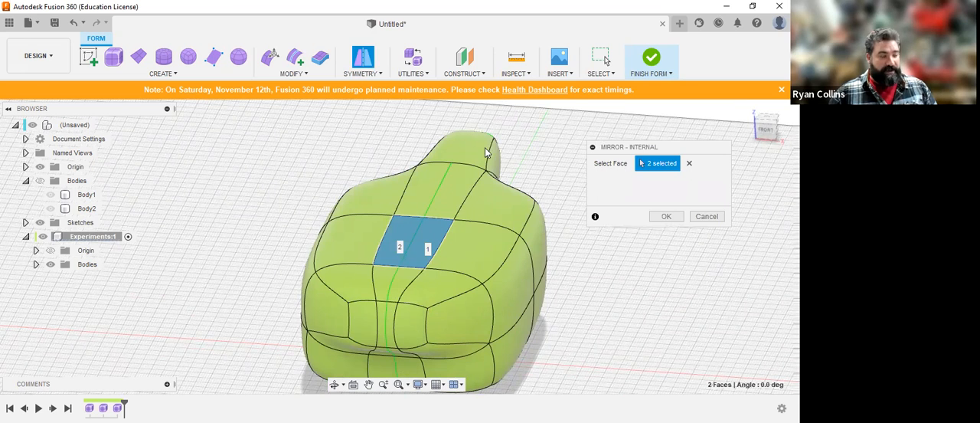
pyautogui.keyDown('shift'); pyautogui.moveTo(498, 152); pyautogui.dragTo(490, 180, button='middle'); pyautogui.keyUp('shift')
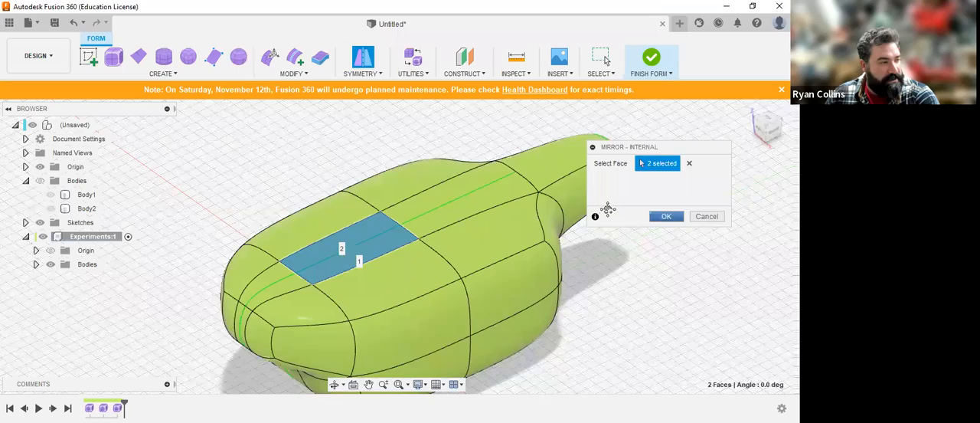
pyautogui.click(666, 216)
# Step: Pull the lower side face near the front end outward into a leg with Edit Form, and rotate its end face 70 degrees about Y
pyautogui.moveTo(607, 209); pyautogui.dragTo(596, 107, button='middle')
pyautogui.keyDown('shift'); pyautogui.moveTo(541, 295); pyautogui.dragTo(546, 235, button='middle'); pyautogui.keyUp('shift')
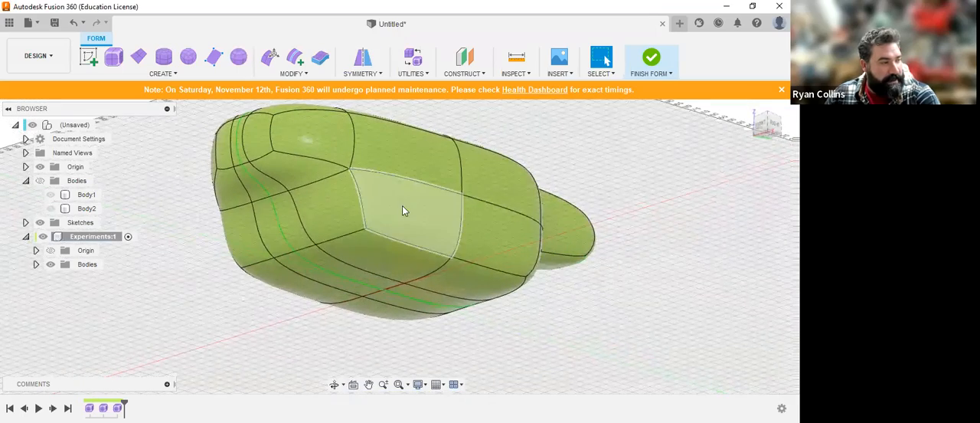
pyautogui.click(396, 220)
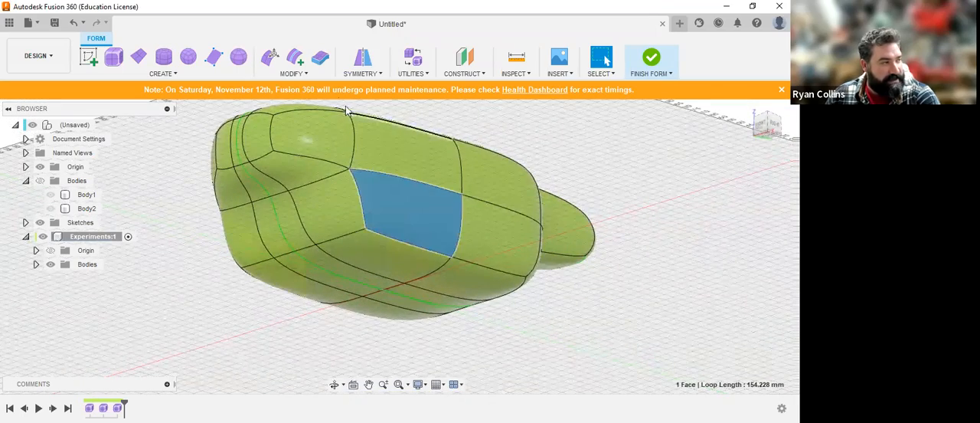
pyautogui.click(274, 60)
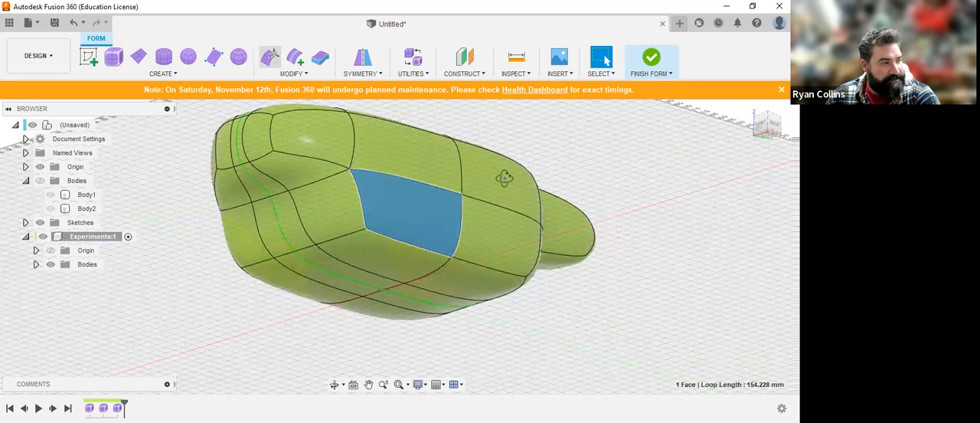
pyautogui.keyDown('shift'); pyautogui.moveTo(505, 179); pyautogui.dragTo(411, 221, button='middle'); pyautogui.keyUp('shift')
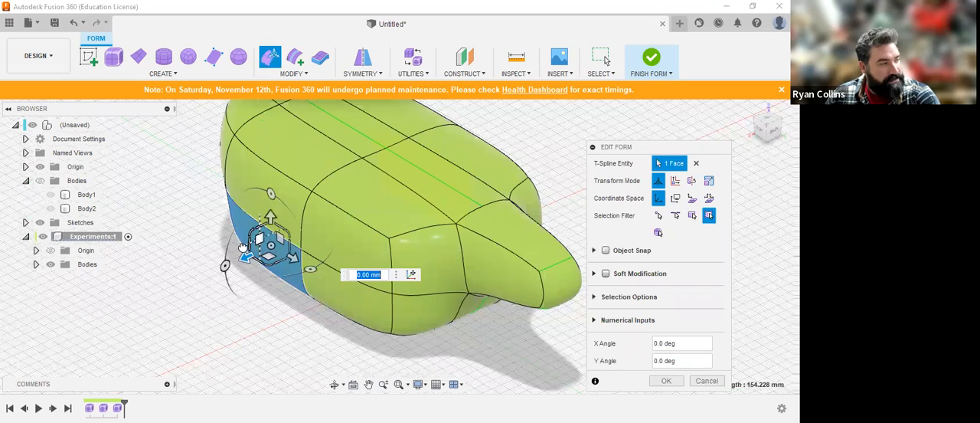
pyautogui.keyDown('shift'); pyautogui.moveTo(385, 202); pyautogui.dragTo(301, 216, button='middle'); pyautogui.keyUp('shift')
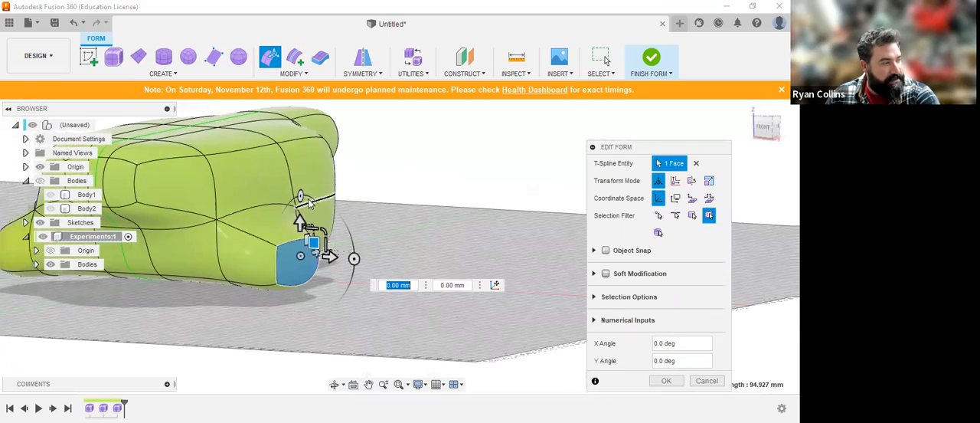
pyautogui.moveTo(357, 257); pyautogui.dragTo(290, 273)
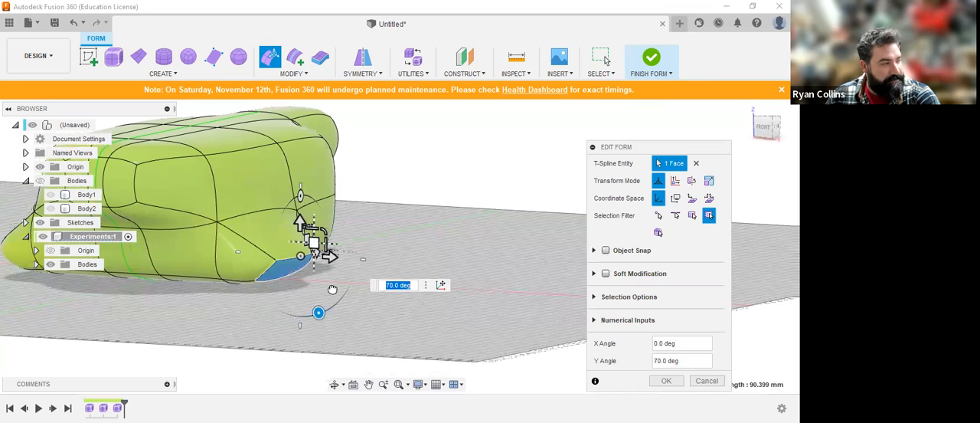
# Step: Pull the lower side face behind the first leg down about 45 mm into a second leg, and rotate its end face 45 degrees about Y
pyautogui.keyDown('shift'); pyautogui.moveTo(430, 267); pyautogui.dragTo(365, 256, button='middle'); pyautogui.keyUp('shift')
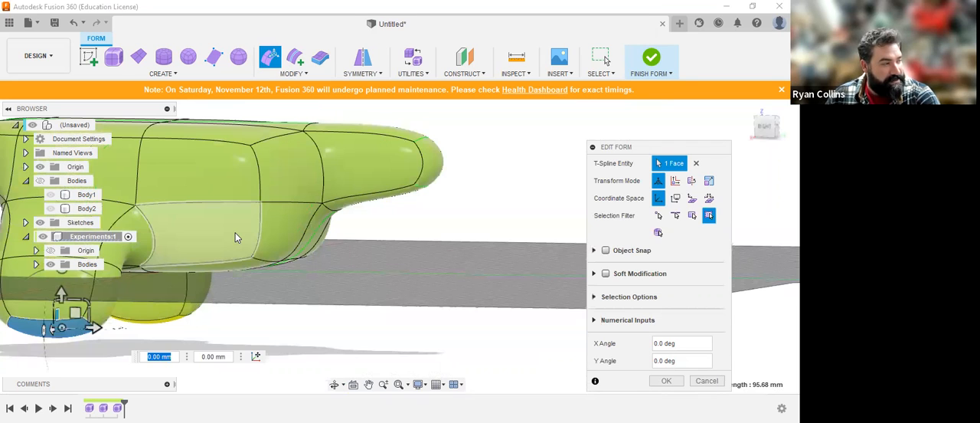
pyautogui.click(237, 236)
pyautogui.keyDown('shift'); pyautogui.moveTo(250, 254); pyautogui.dragTo(429, 229, button='middle'); pyautogui.keyUp('shift')
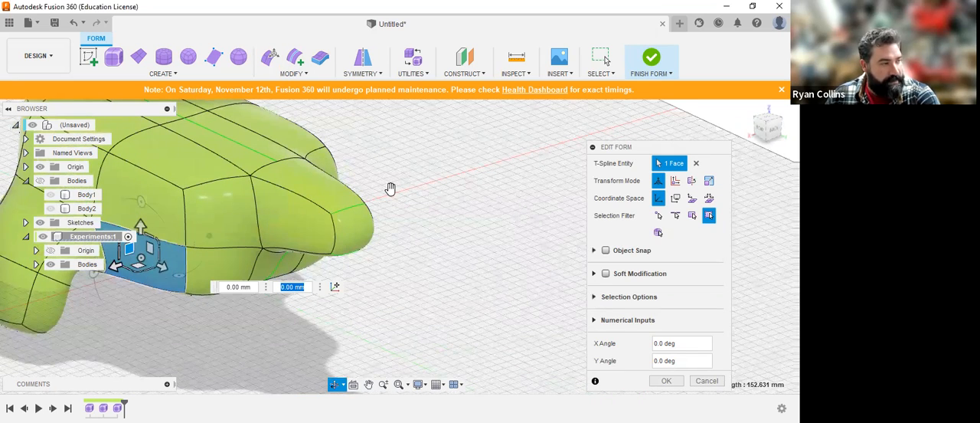
pyautogui.moveTo(129, 251); pyautogui.dragTo(391, 189, button='middle')
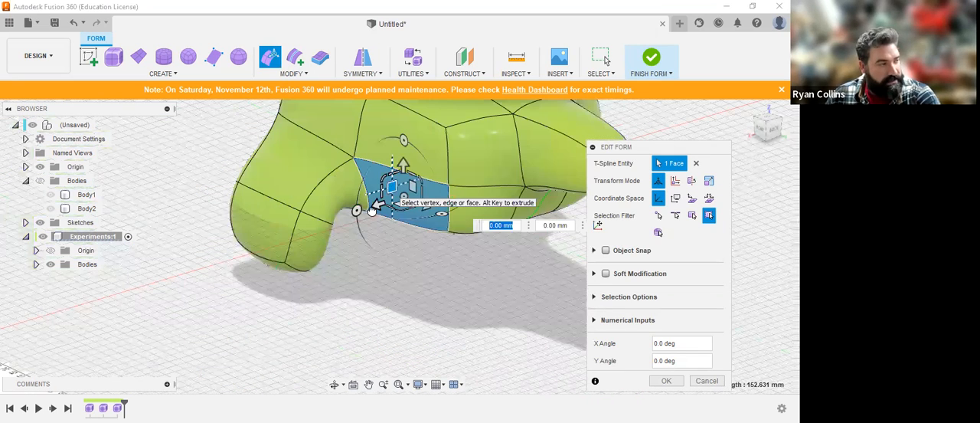
pyautogui.moveTo(392, 187); pyautogui.dragTo(392, 245)
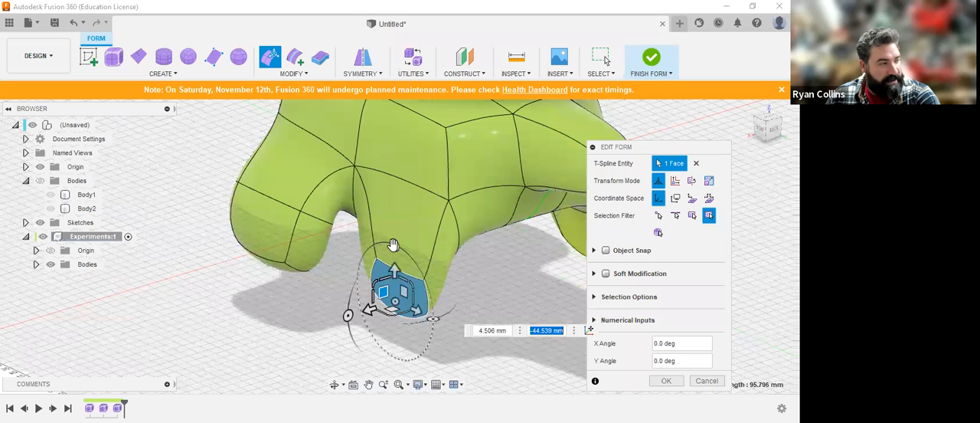
pyautogui.moveTo(348, 317); pyautogui.dragTo(360, 358)
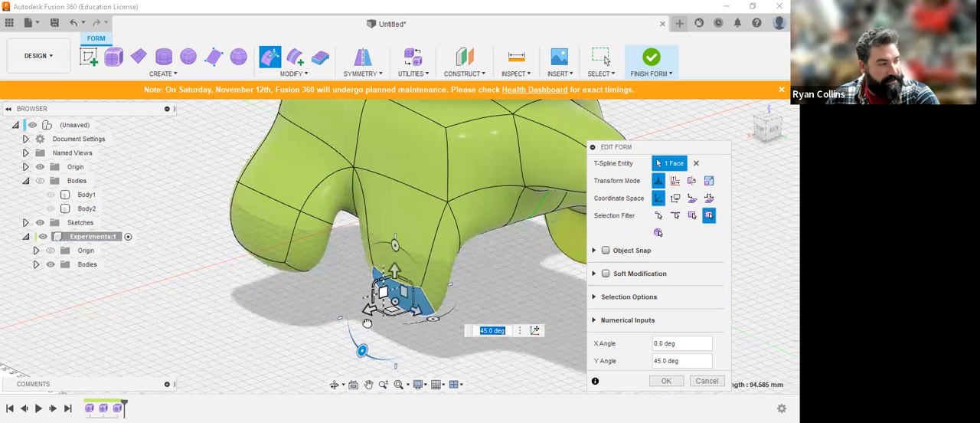
# Step: Select the six-edge row crossing the back above the gap between the legs and scale it by about 0.41
pyautogui.keyDown('shift'); pyautogui.moveTo(431, 241); pyautogui.dragTo(460, 222, button='middle'); pyautogui.keyUp('shift')
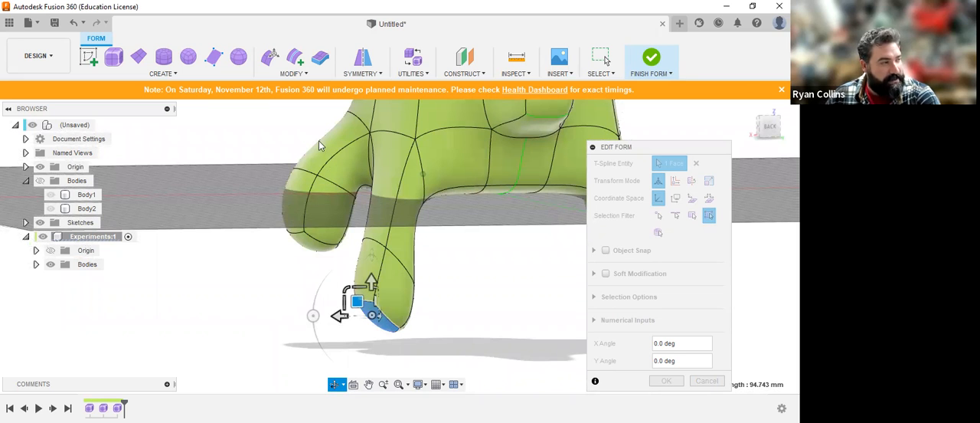
pyautogui.keyDown('shift'); pyautogui.moveTo(385, 170); pyautogui.dragTo(426, 175, button='middle'); pyautogui.keyUp('shift')
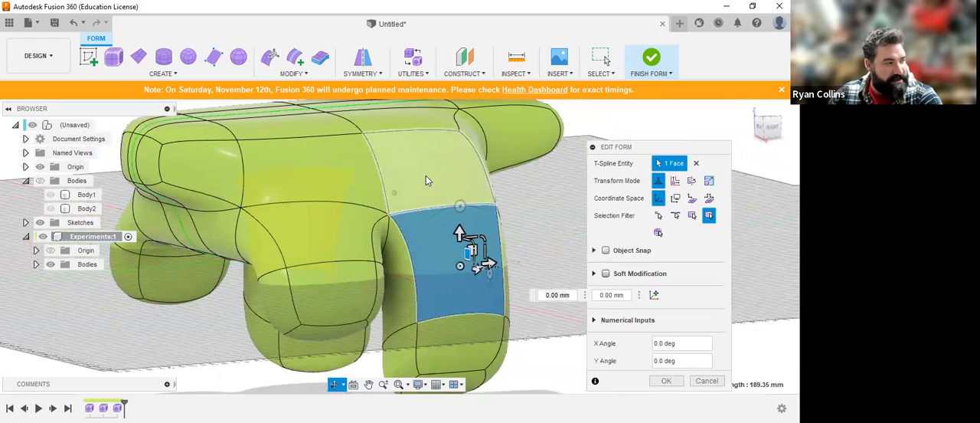
pyautogui.click(370, 154)
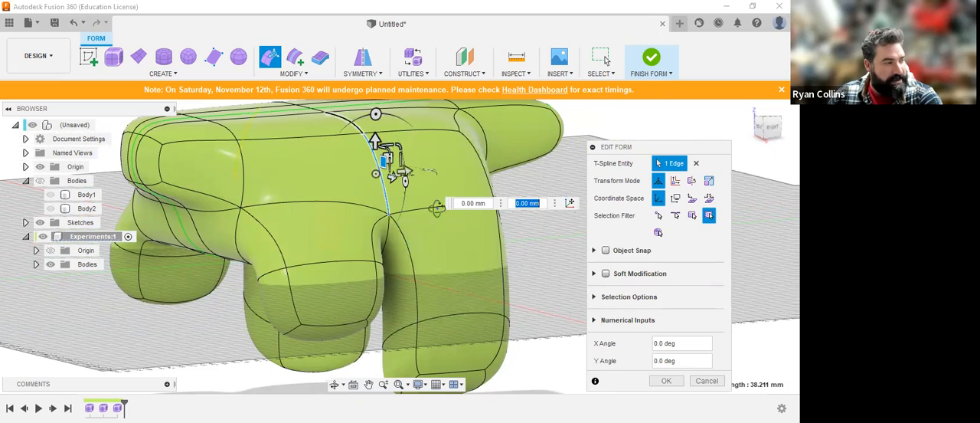
pyautogui.keyDown('shift'); pyautogui.moveTo(437, 208); pyautogui.dragTo(465, 239, button='middle'); pyautogui.keyUp('shift')
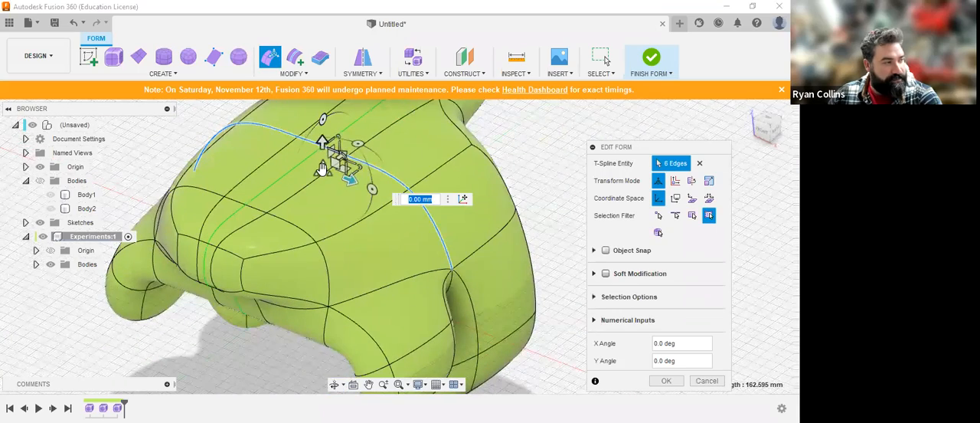
pyautogui.moveTo(320, 172); pyautogui.dragTo(350, 177)
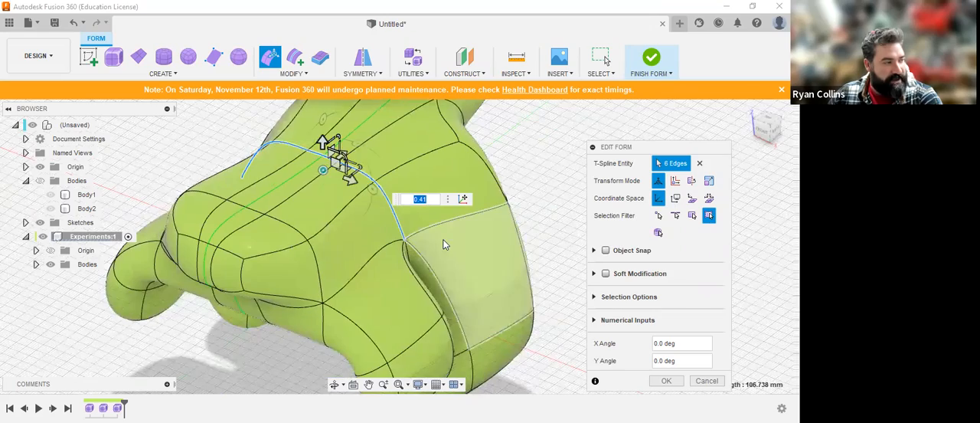
pyautogui.keyDown('shift'); pyautogui.moveTo(349, 177); pyautogui.dragTo(448, 224, button='middle'); pyautogui.keyUp('shift')
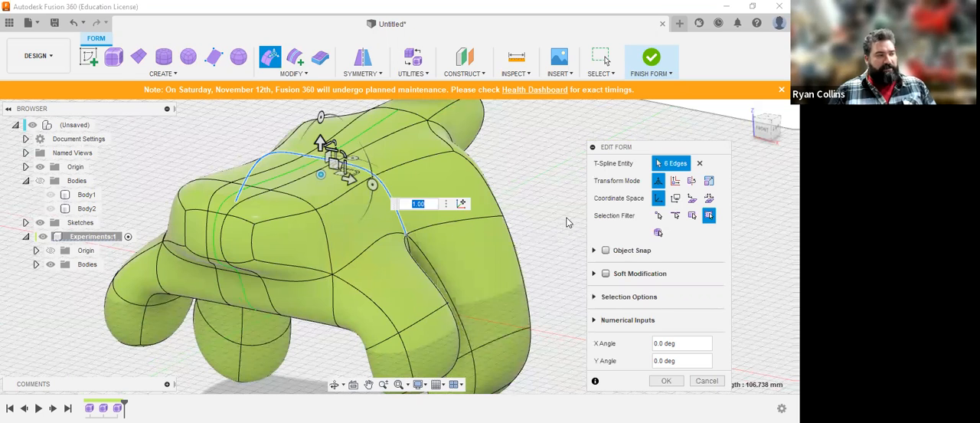
# Step: Try the vertex, edge, face and all selection filters of Edit Form in turn
pyautogui.click(661, 219)
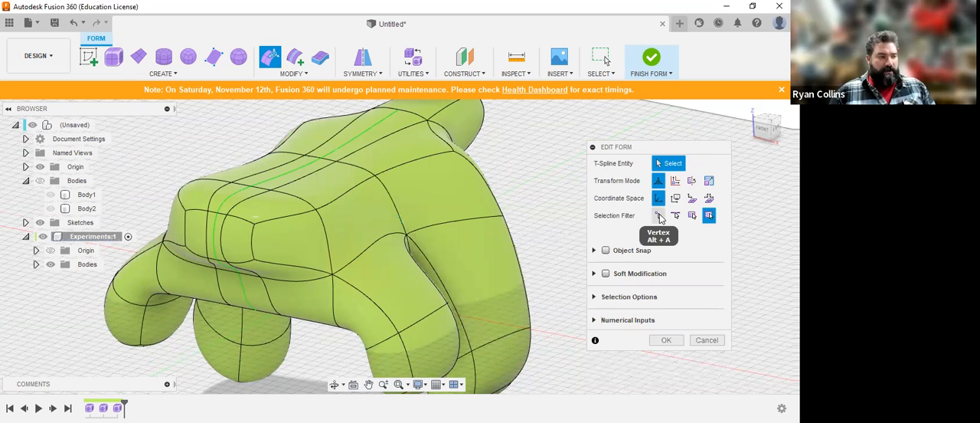
pyautogui.click(660, 218)
pyautogui.click(675, 216)
pyautogui.click(691, 216)
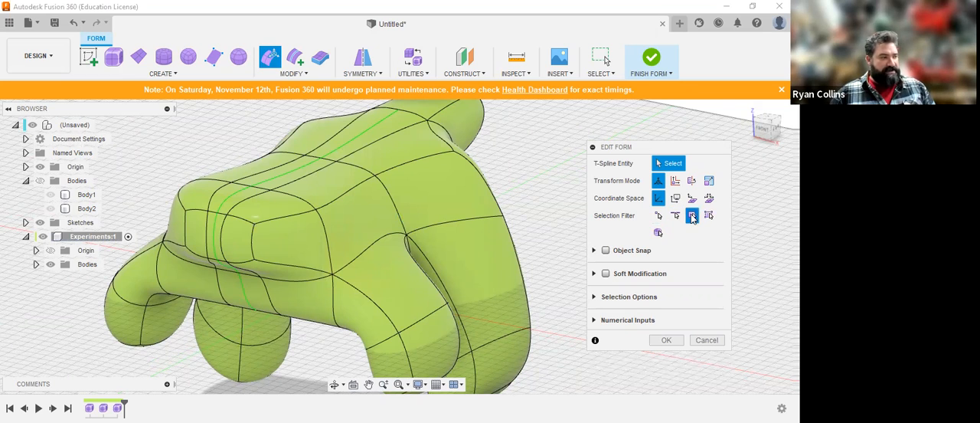
pyautogui.click(709, 216)
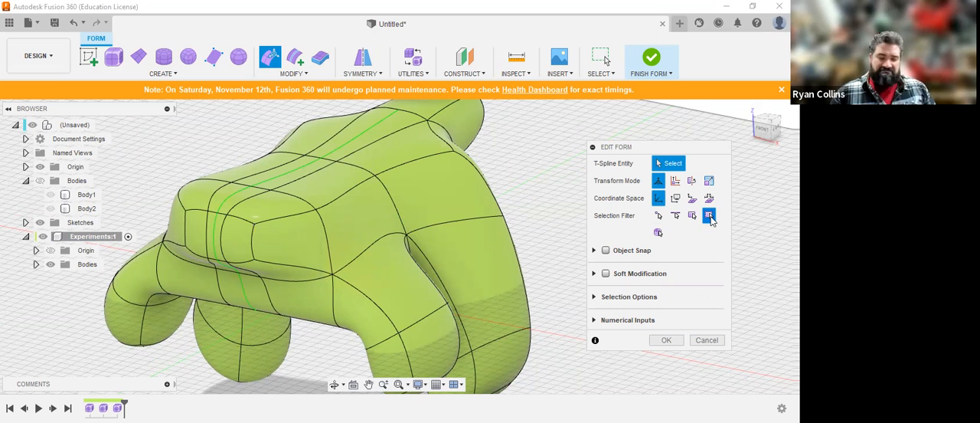
# Step: With the vertex filter, move the upper shoulder vertex about 27 mm outward, and the upper corner vertex of the front end about 33 mm up
pyautogui.click(659, 215)
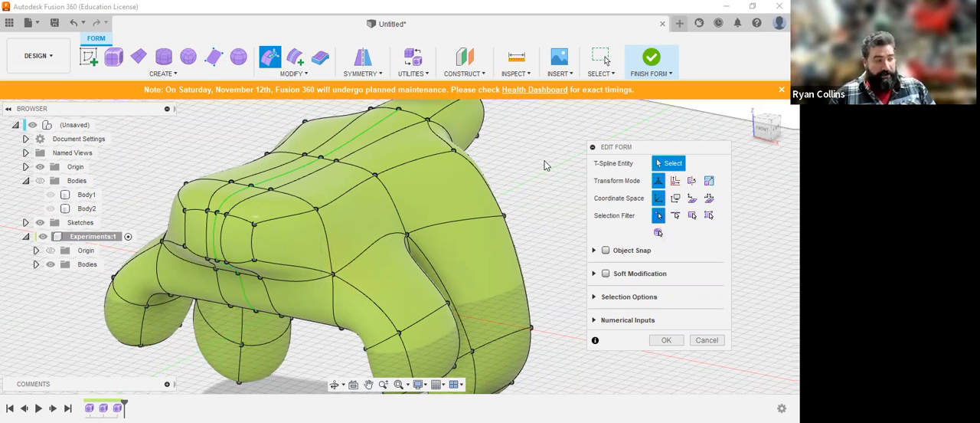
pyautogui.click(454, 151)
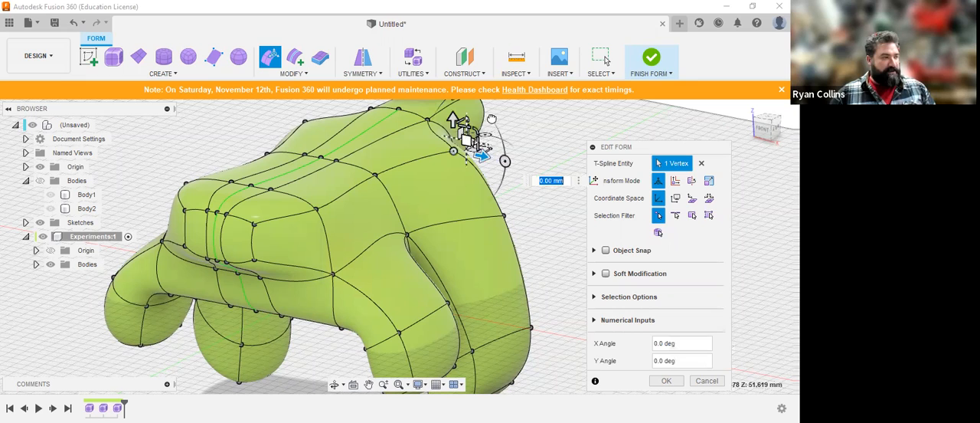
pyautogui.moveTo(513, 137); pyautogui.dragTo(526, 139)
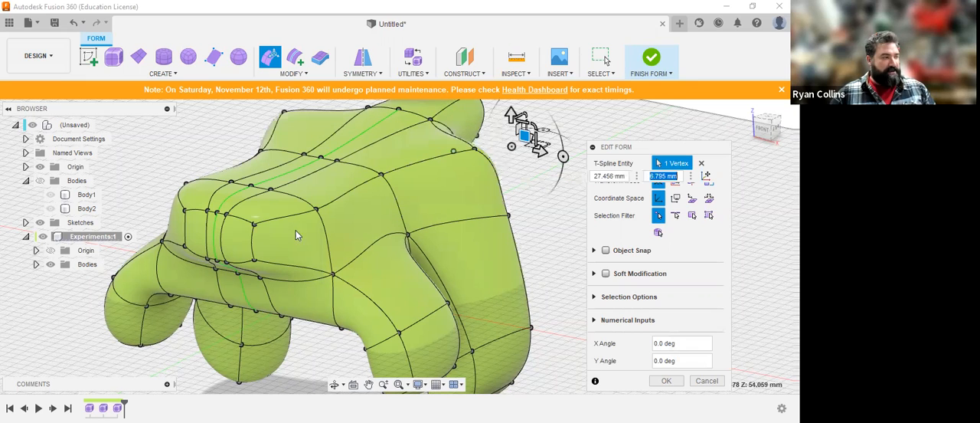
pyautogui.click(253, 225)
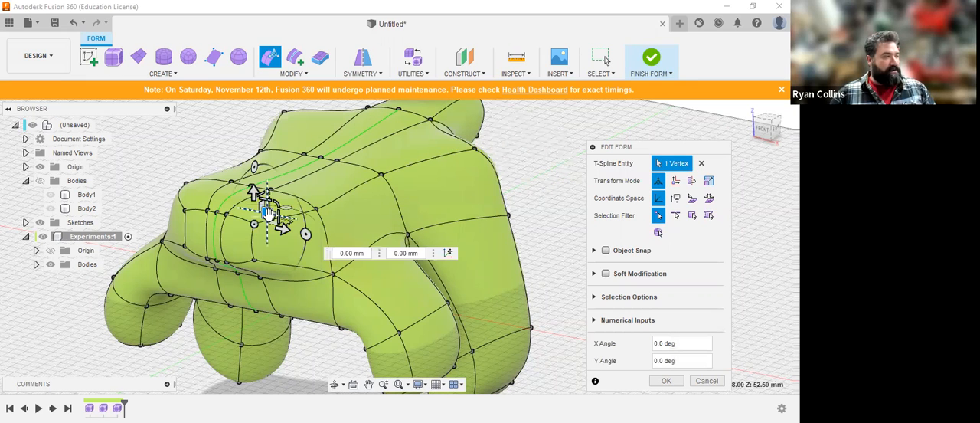
pyautogui.moveTo(329, 211); pyautogui.dragTo(299, 144)
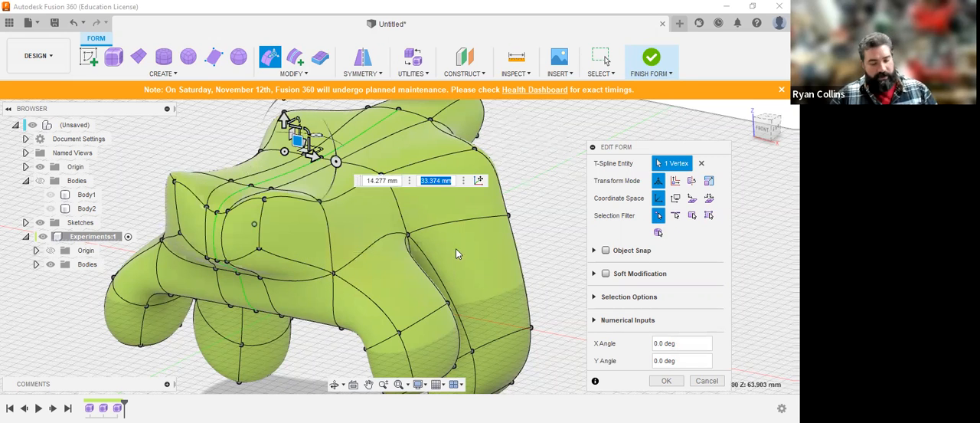
# Step: With the edge filter, pull the centre edge at the front end outward to a point, scale it by about 0.2, and leave Edit Form
pyautogui.keyDown('shift'); pyautogui.moveTo(423, 227); pyautogui.dragTo(433, 241, button='middle'); pyautogui.keyUp('shift')
pyautogui.click(676, 216)
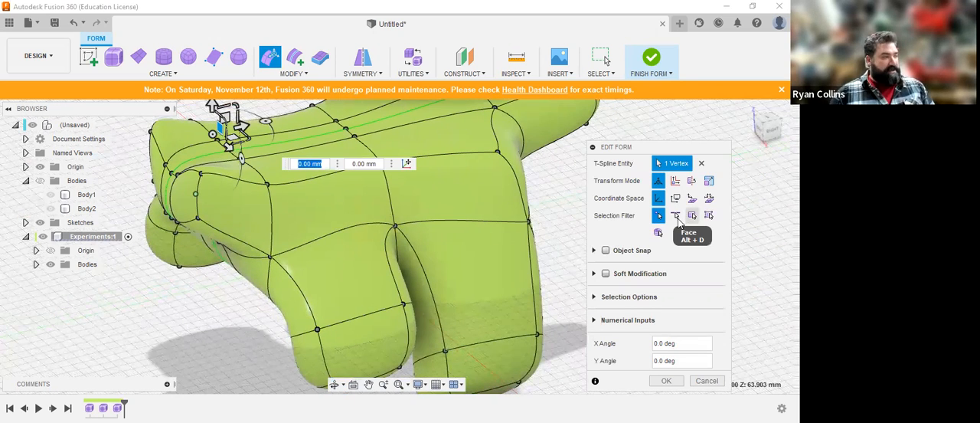
pyautogui.click(168, 191)
pyautogui.moveTo(175, 197); pyautogui.dragTo(111, 209)
pyautogui.moveTo(155, 200); pyautogui.dragTo(302, 176, button='middle')
pyautogui.moveTo(227, 193); pyautogui.dragTo(199, 154)
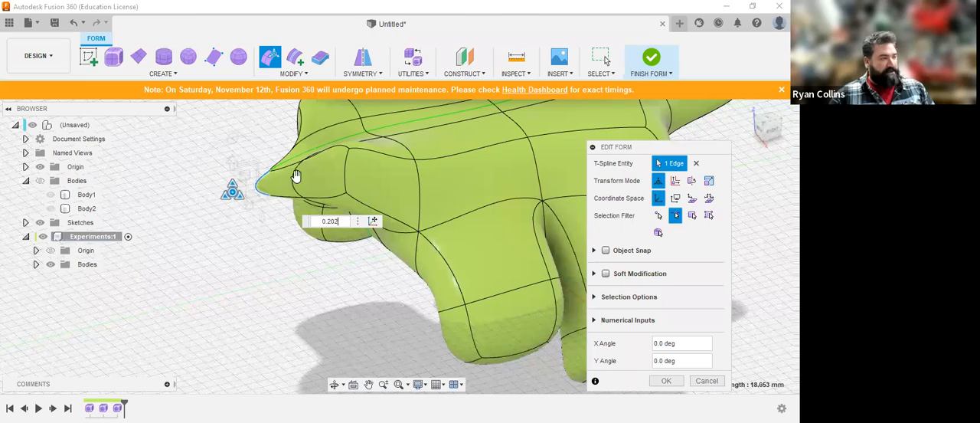
pyautogui.keyDown('shift'); pyautogui.moveTo(459, 177); pyautogui.dragTo(449, 176, button='middle'); pyautogui.keyUp('shift')
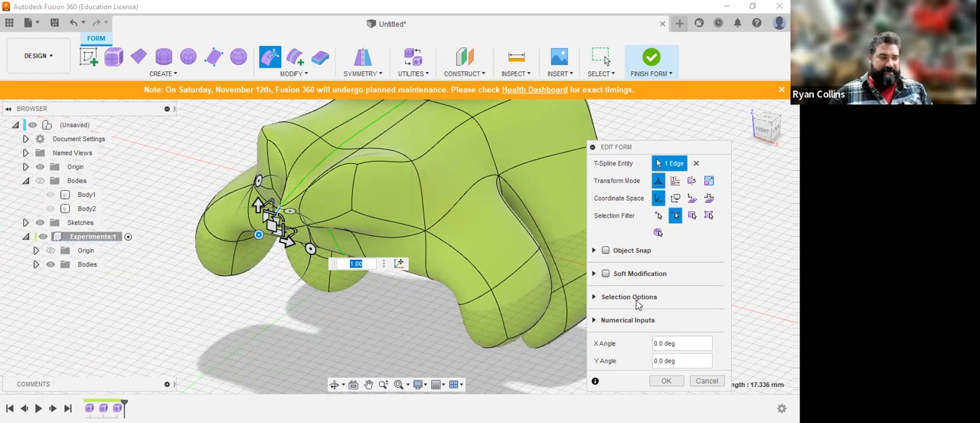
pyautogui.click(707, 381)
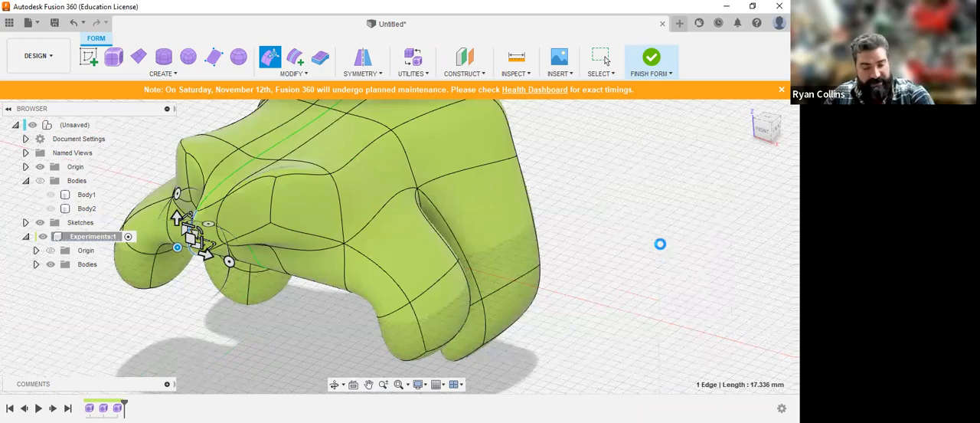
# Step: Try subdividing the upper side face above the rear leg, comparing the Simple and Exact insert modes
pyautogui.keyDown('shift'); pyautogui.moveTo(650, 243); pyautogui.dragTo(663, 258, button='middle'); pyautogui.keyUp('shift')
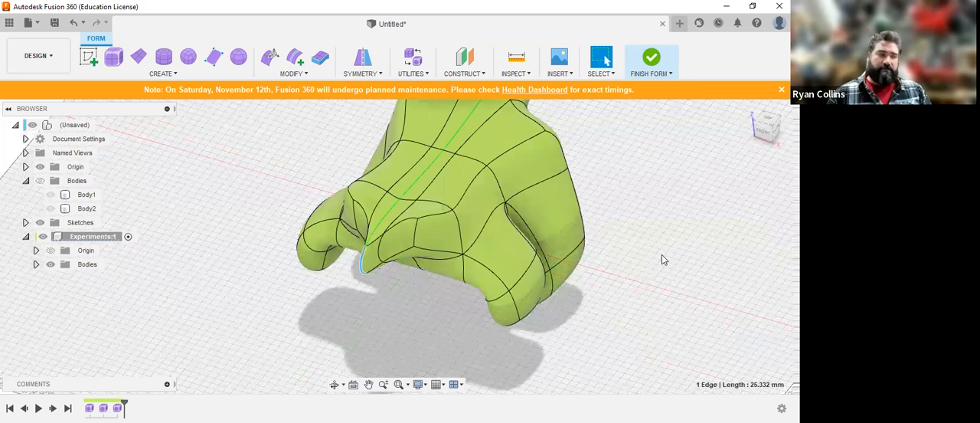
pyautogui.click(305, 76)
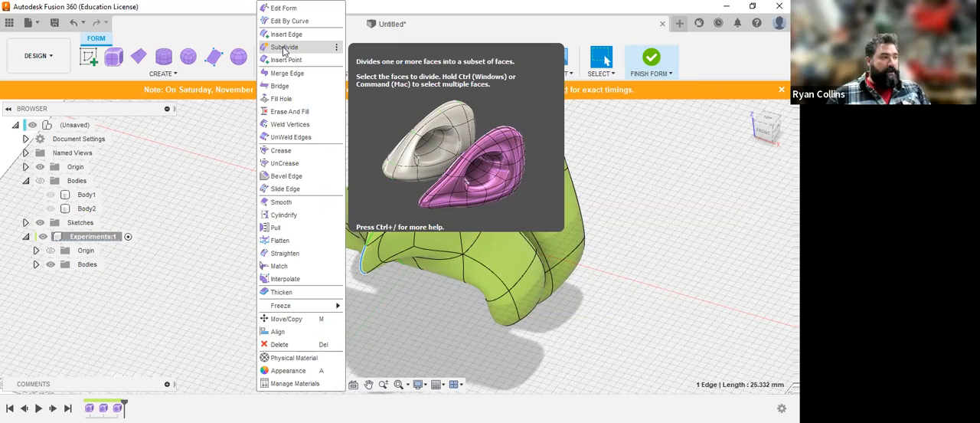
pyautogui.click(284, 48)
pyautogui.scroll(5, 468, 180)
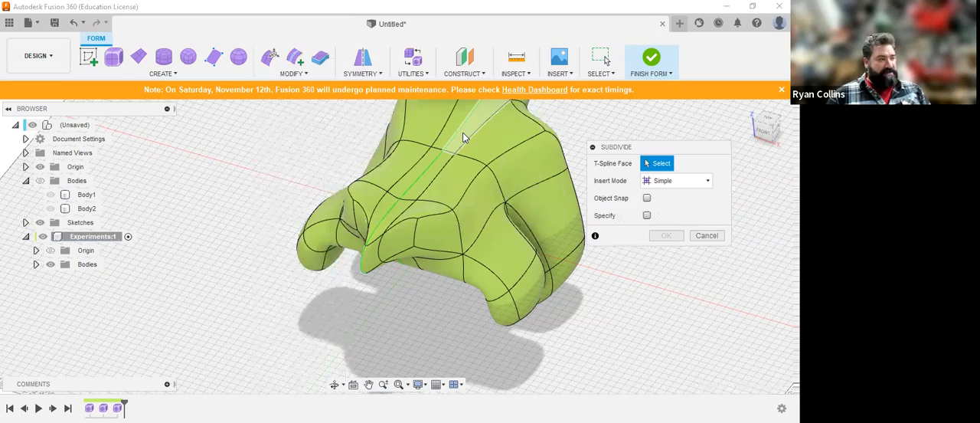
pyautogui.moveTo(534, 276); pyautogui.dragTo(491, 211, button='middle')
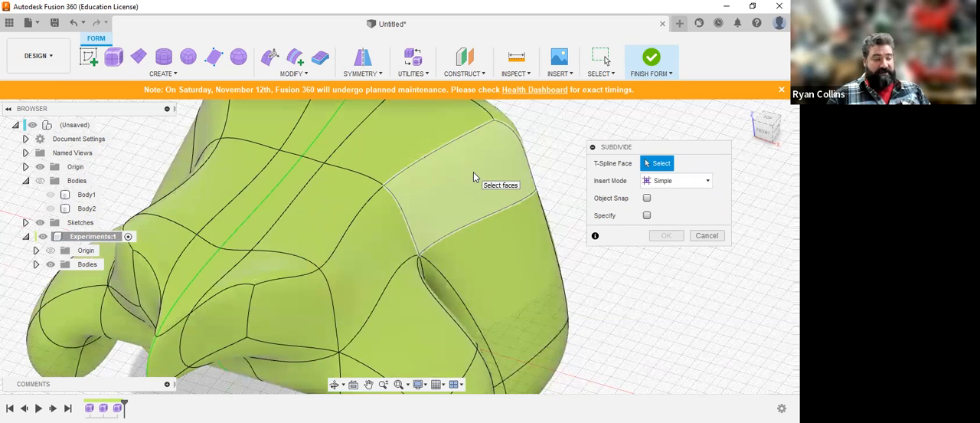
pyautogui.click(473, 176)
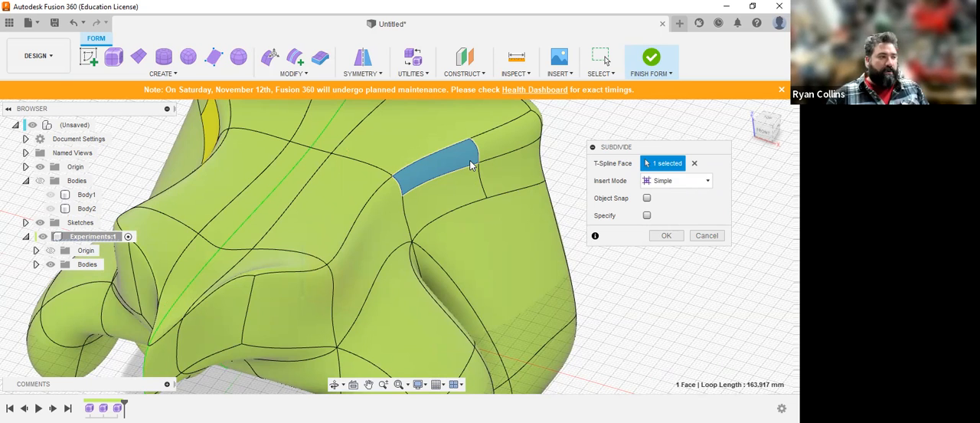
pyautogui.click(678, 181)
pyautogui.click(665, 210)
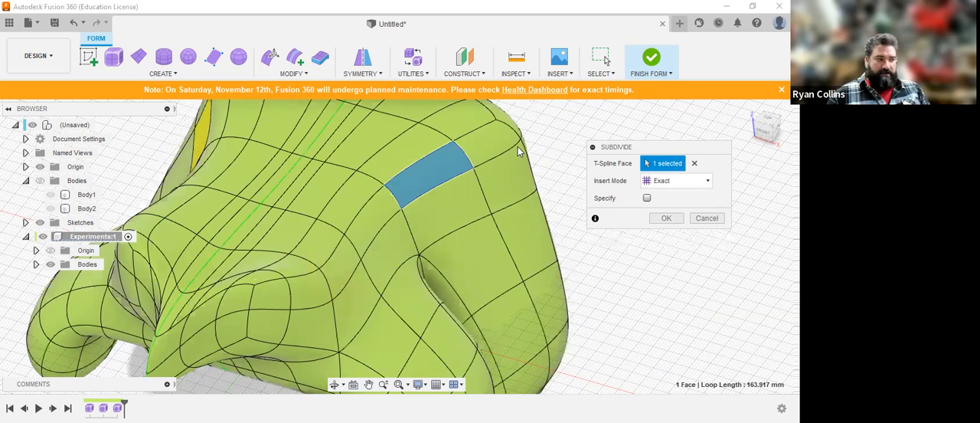
pyautogui.click(677, 181)
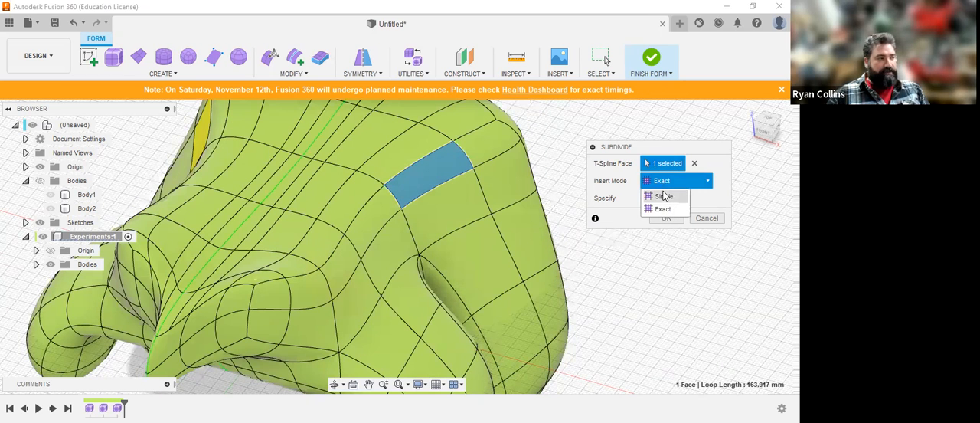
pyautogui.click(665, 197)
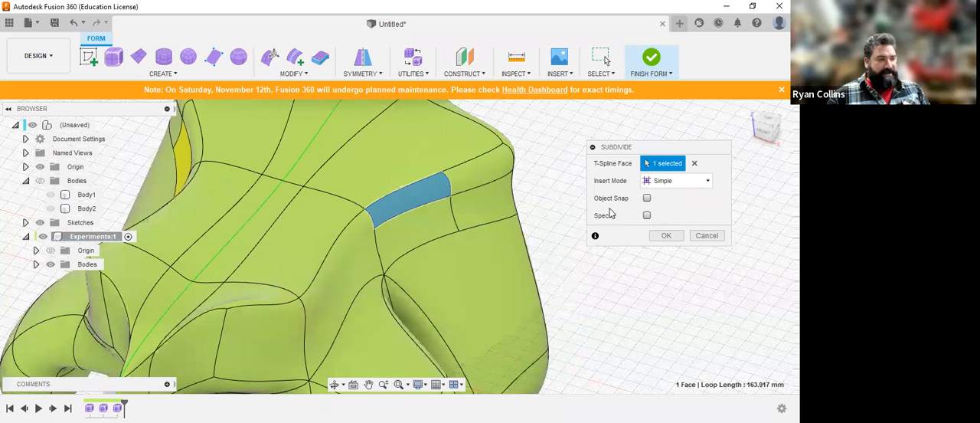
pyautogui.click(707, 236)
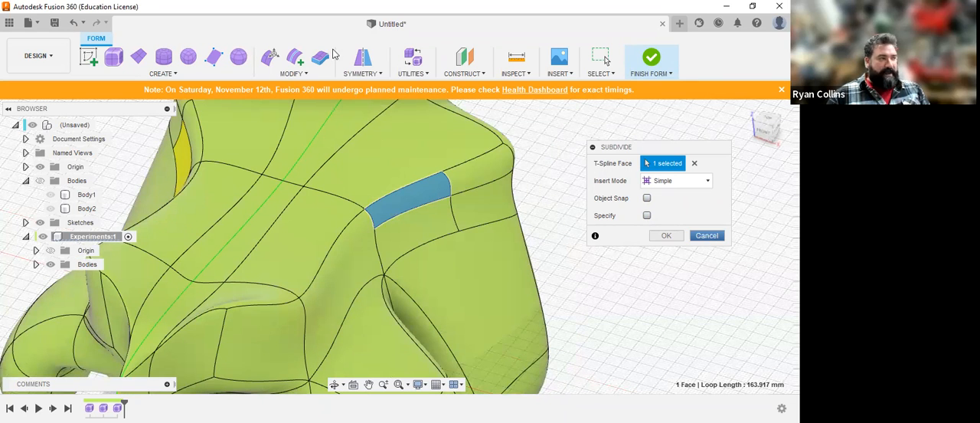
# Step: Delete the upper side face above the rear leg to open a hole in the form
pyautogui.click(304, 76)
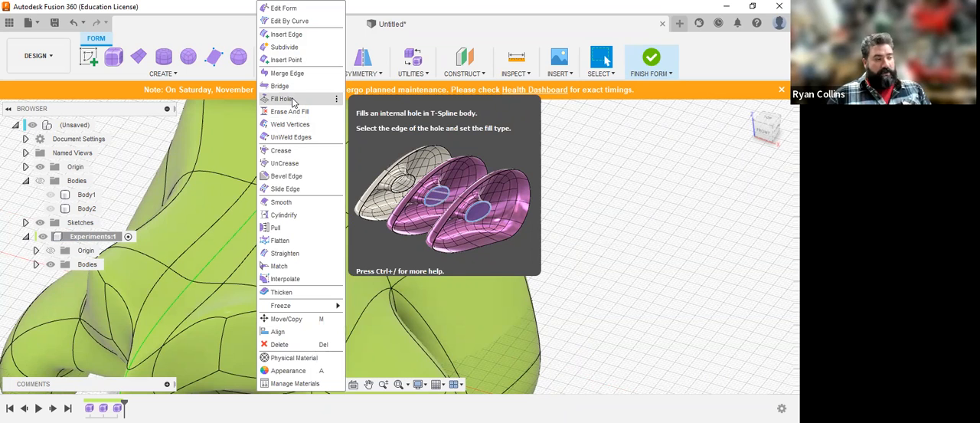
pyautogui.click(674, 227)
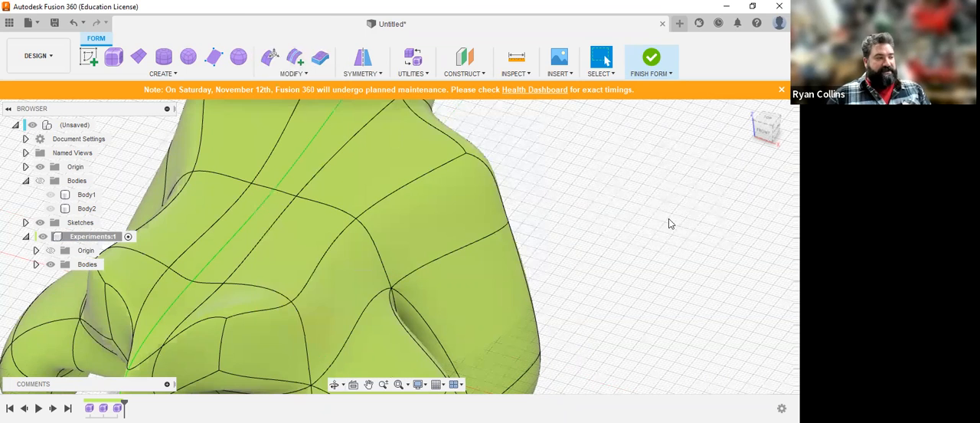
pyautogui.click(452, 226)
pyautogui.press('Delete')
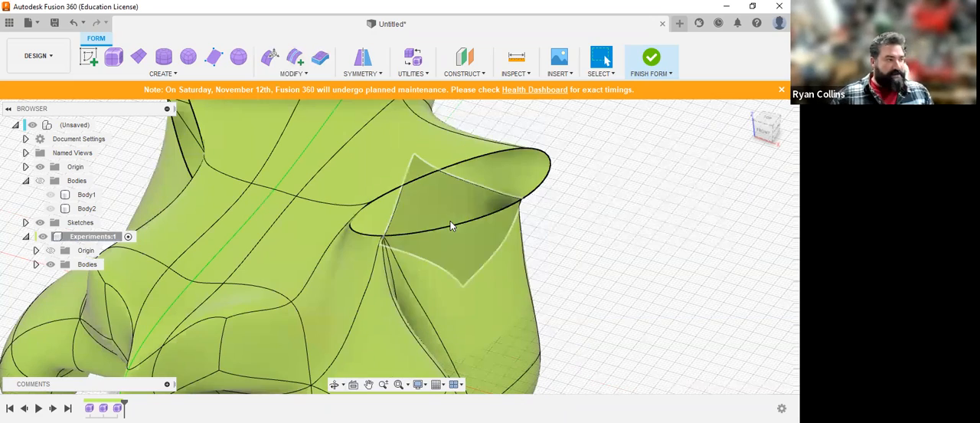
# Step: Fill the hole above the rear leg using the Reduced Star mode, comparing it with Fill Star and Collapse
pyautogui.keyDown('shift'); pyautogui.moveTo(643, 266); pyautogui.dragTo(668, 255, button='middle'); pyautogui.keyUp('shift')
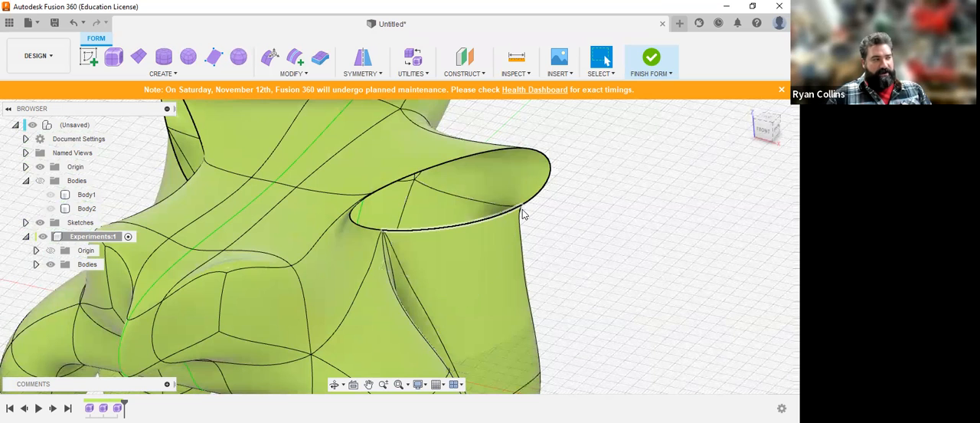
pyautogui.click(286, 77)
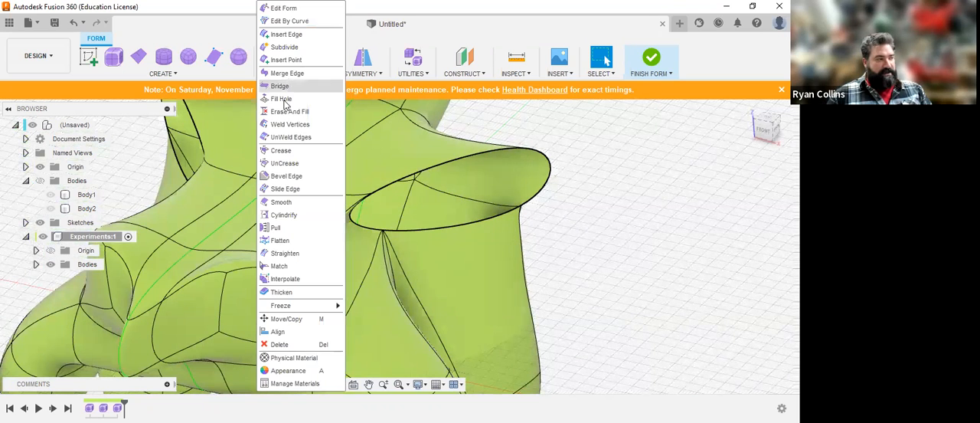
pyautogui.click(282, 99)
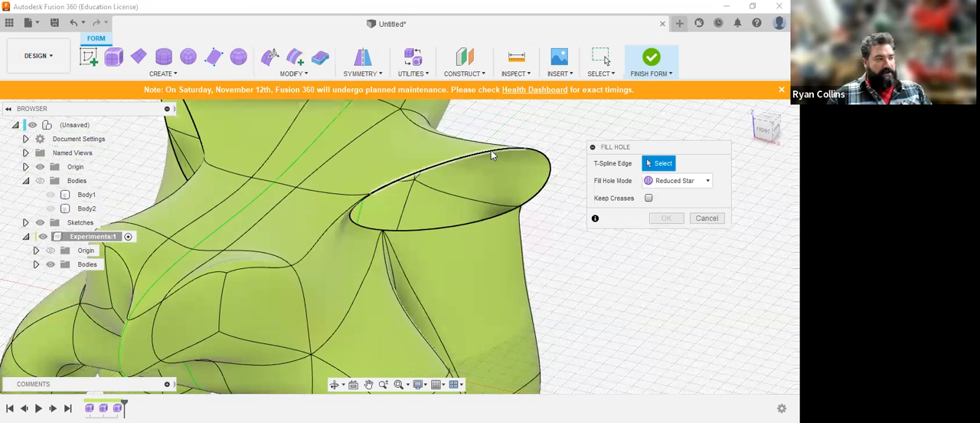
pyautogui.click(491, 151)
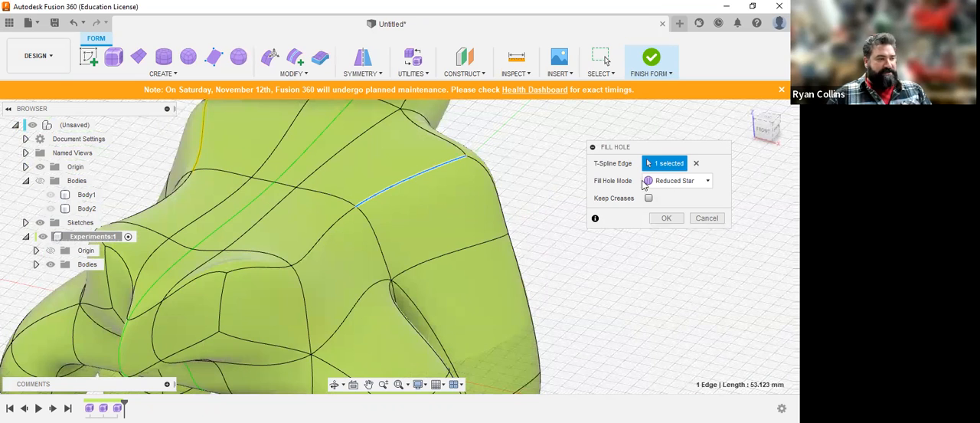
pyautogui.click(693, 183)
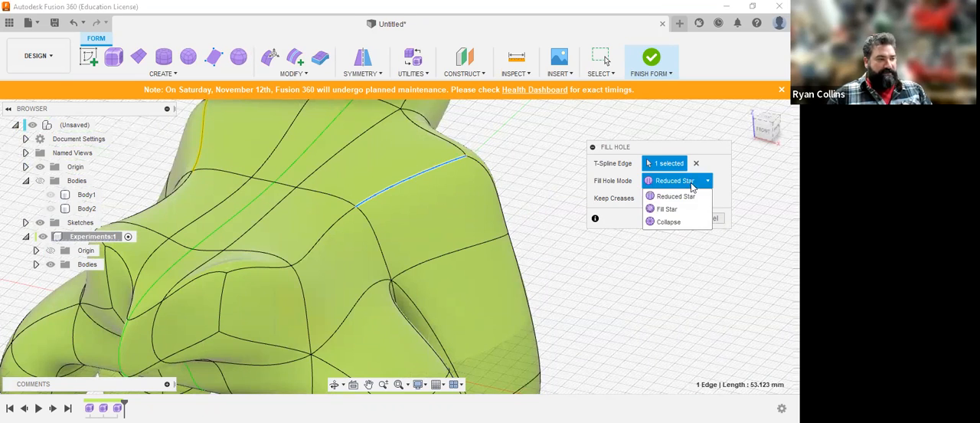
pyautogui.click(667, 209)
pyautogui.click(680, 183)
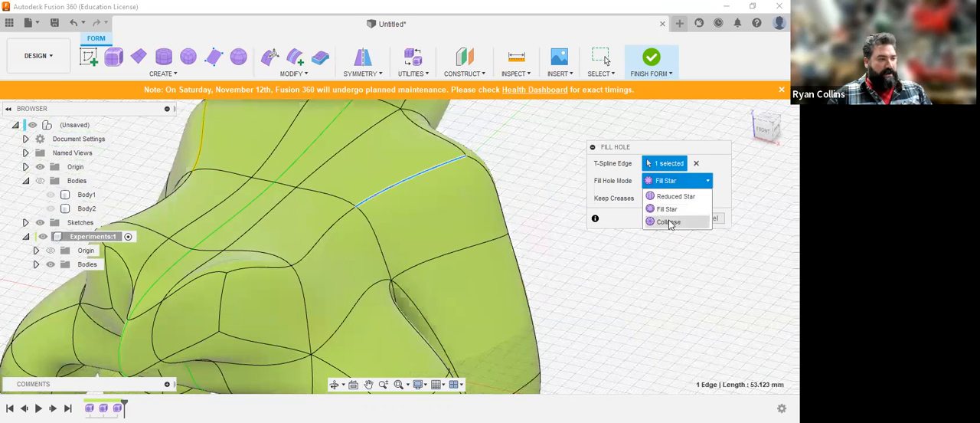
pyautogui.click(669, 222)
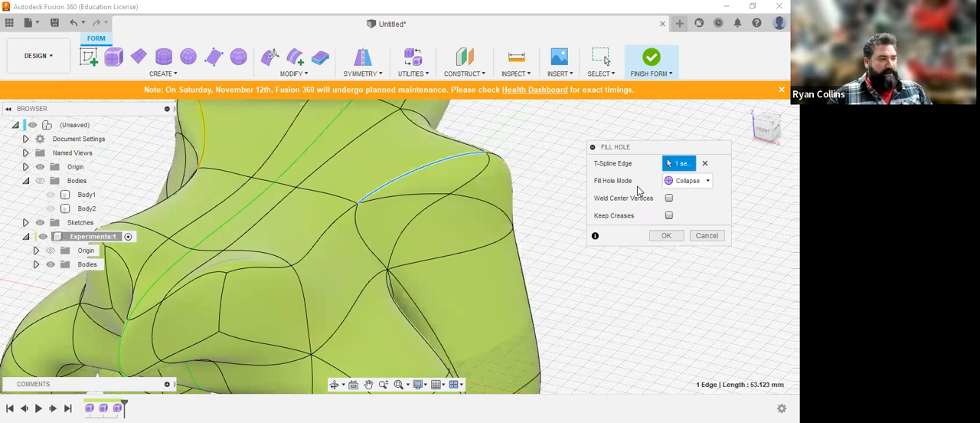
pyautogui.click(680, 186)
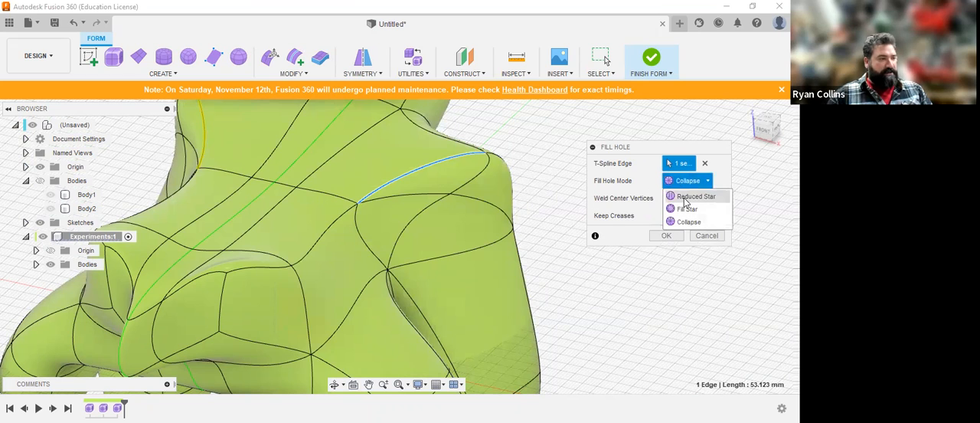
pyautogui.click(686, 197)
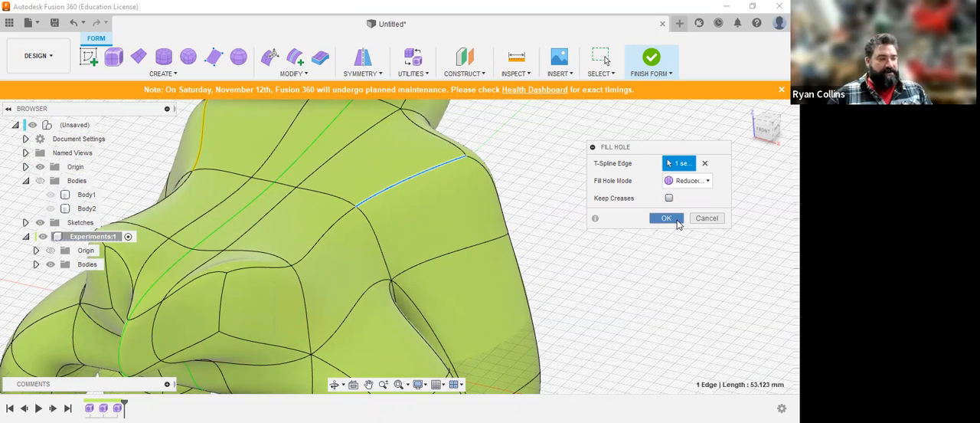
pyautogui.click(666, 218)
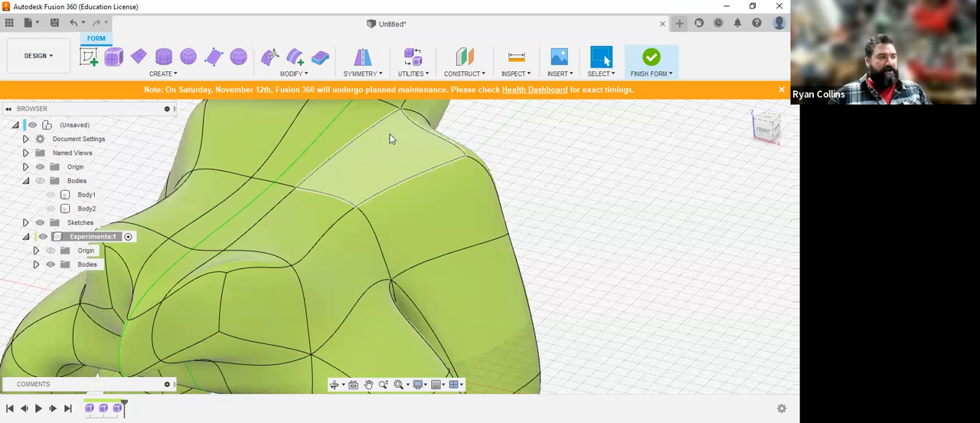
# Step: Crease three connected edges along the upper side ridge of the form, running forward from above the rear leg
pyautogui.click(295, 74)
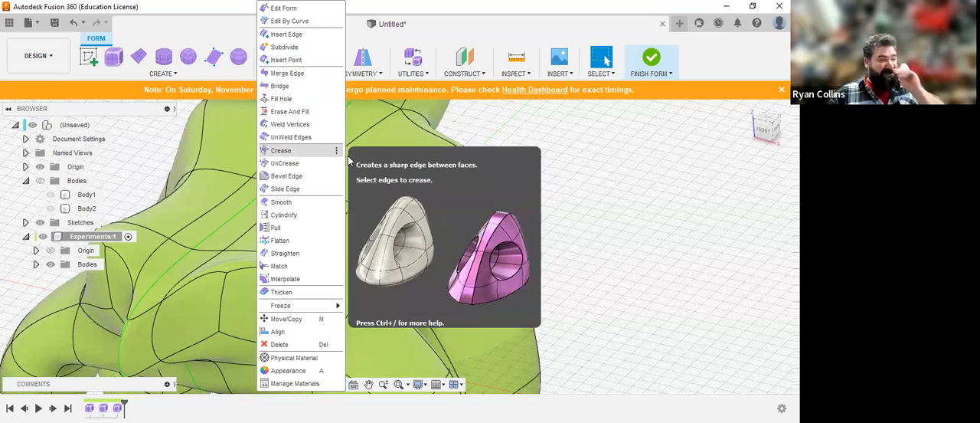
pyautogui.click(291, 150)
pyautogui.moveTo(437, 196); pyautogui.dragTo(500, 190, button='middle')
pyautogui.click(439, 193)
pyautogui.click(396, 224)
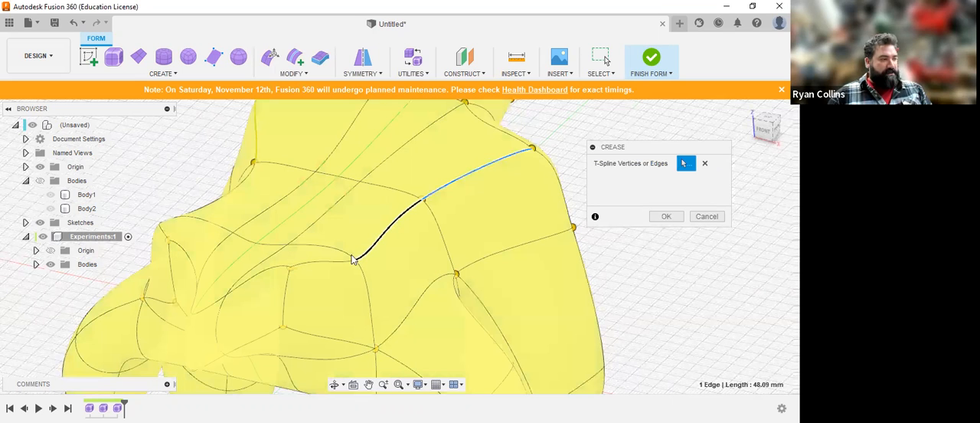
pyautogui.click(331, 266)
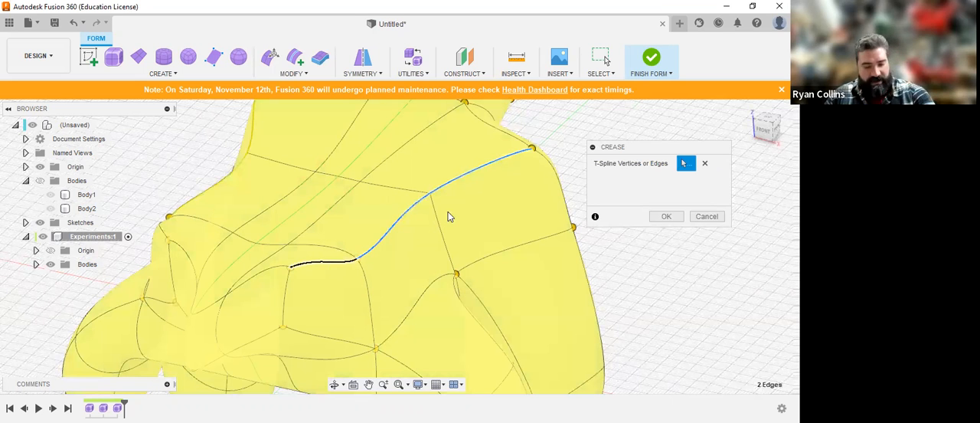
pyautogui.keyDown('shift'); pyautogui.moveTo(448, 212); pyautogui.dragTo(479, 210, button='middle'); pyautogui.keyUp('shift')
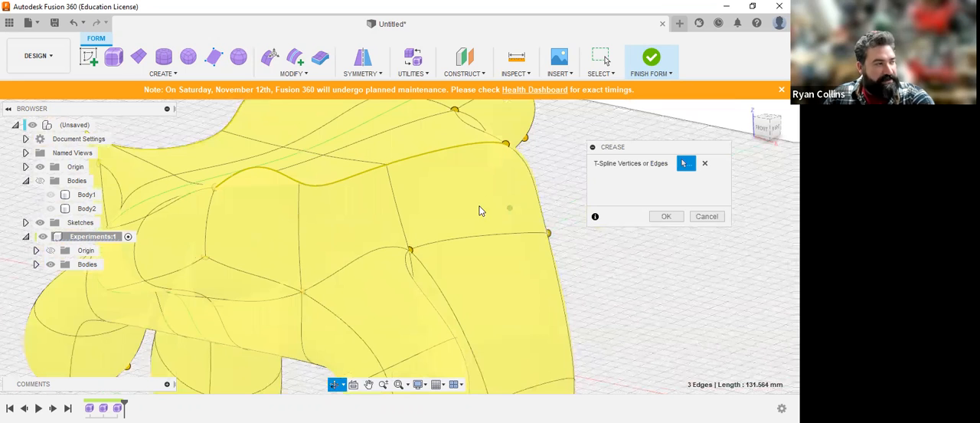
pyautogui.click(664, 217)
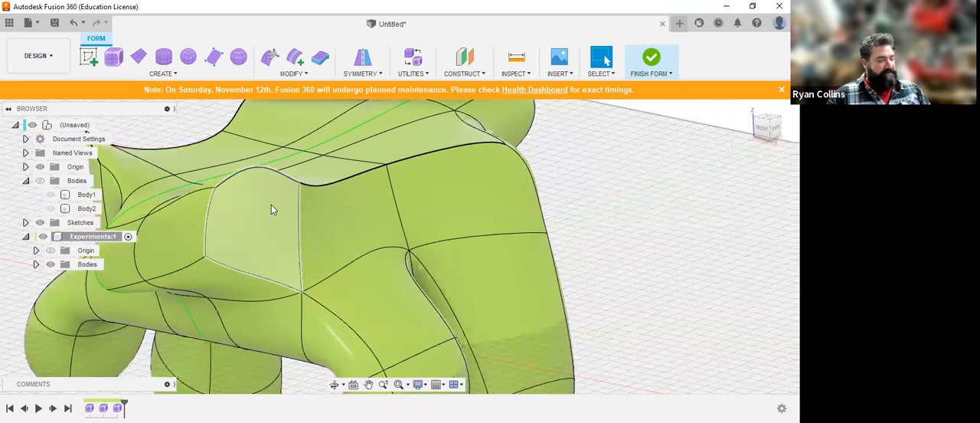
# Step: Inspect the form's error and geometry labels with Repair Body, and try AutoRepair
pyautogui.moveTo(435, 232); pyautogui.dragTo(473, 242, button='middle')
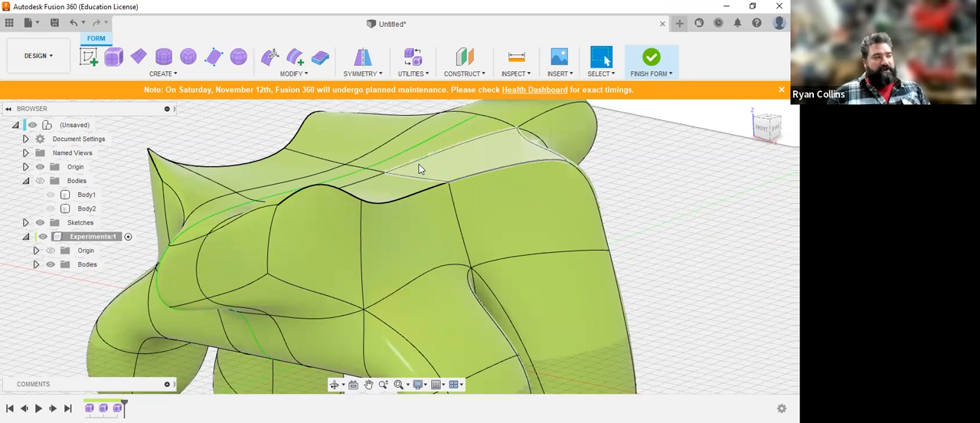
pyautogui.scroll(-3, 499, 207)
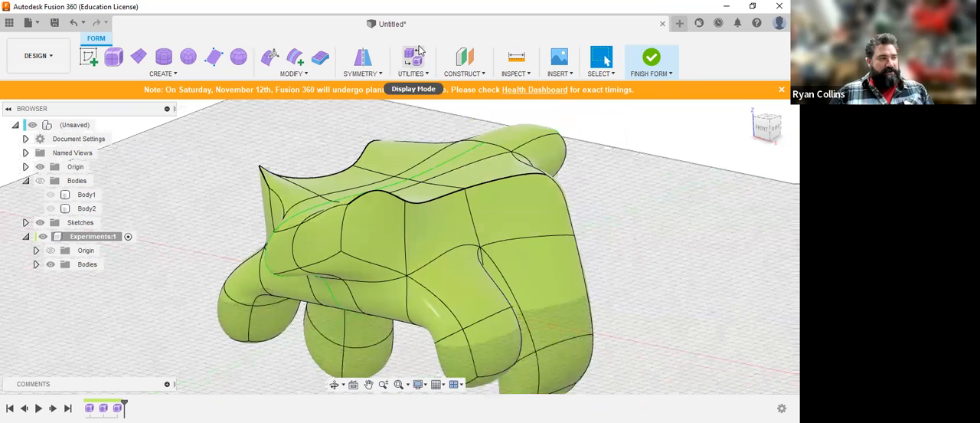
pyautogui.click(418, 76)
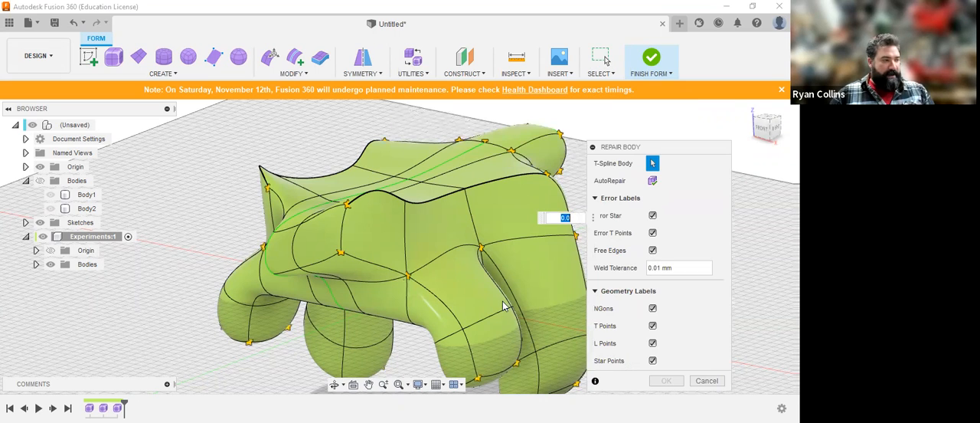
pyautogui.moveTo(525, 293); pyautogui.dragTo(484, 247, button='middle')
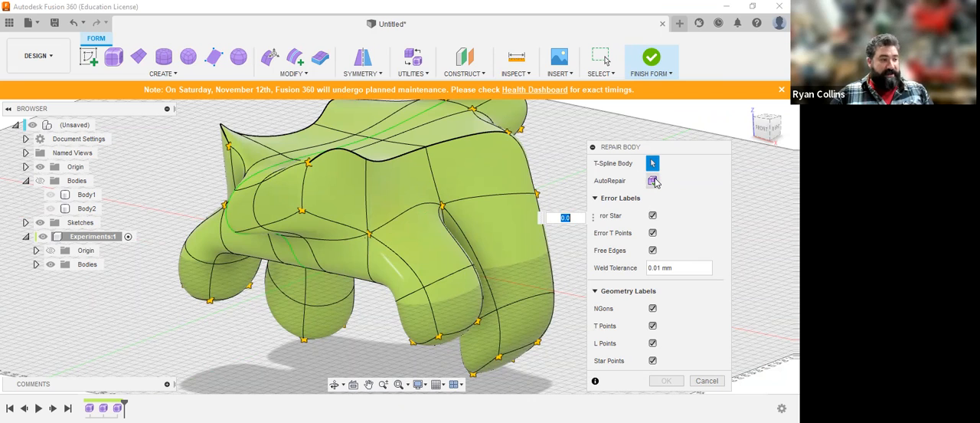
pyautogui.click(653, 181)
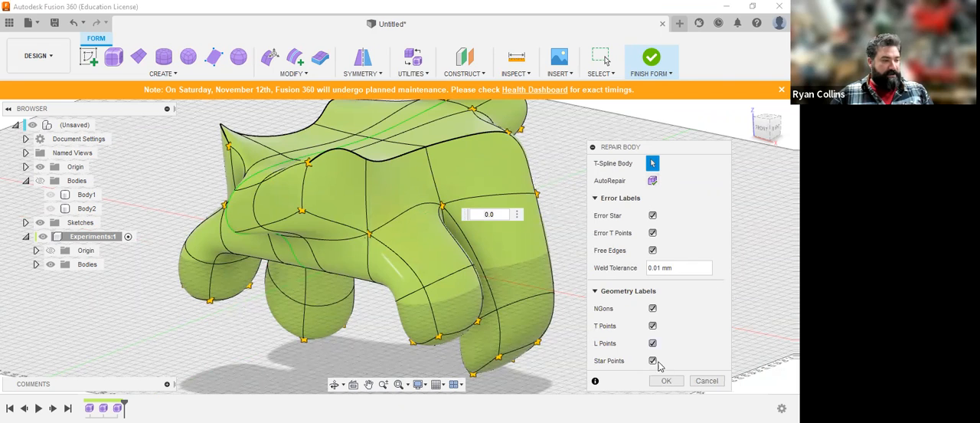
# Step: Finish the form to convert it into a body, and reopen the form for editing
pyautogui.click(651, 64)
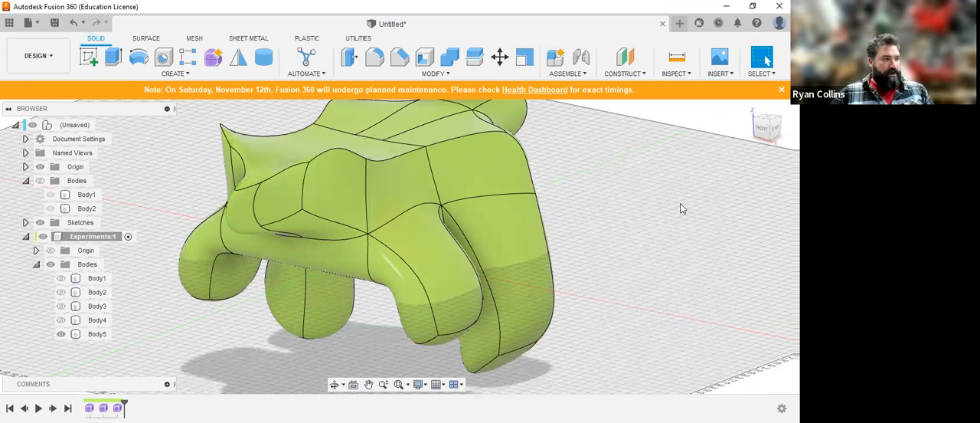
pyautogui.click(348, 327)
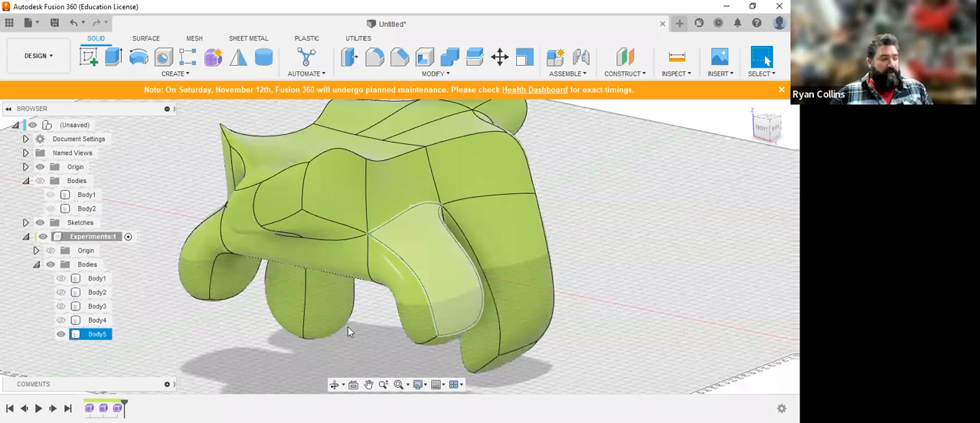
pyautogui.rightClick(151, 334)
pyautogui.click(141, 307)
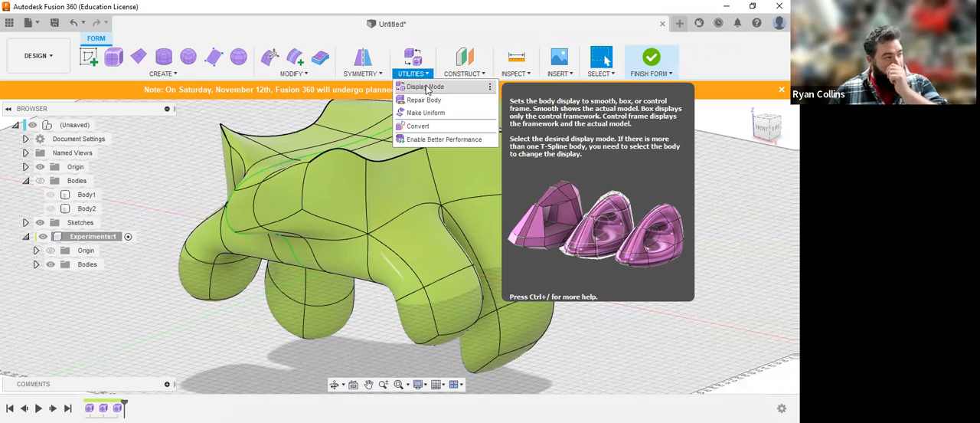
# Step: Preview the T-Spline body in Box and Smooth display, and set its display mode to Control Frame
pyautogui.click(426, 87)
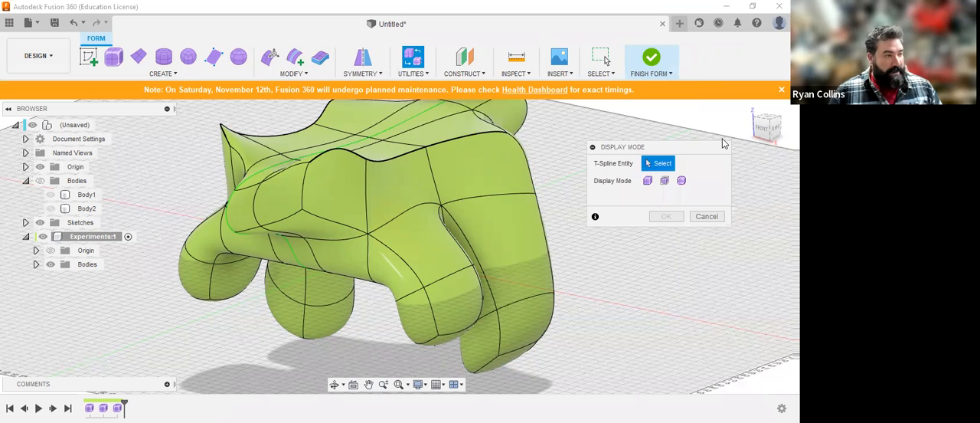
pyautogui.click(458, 167)
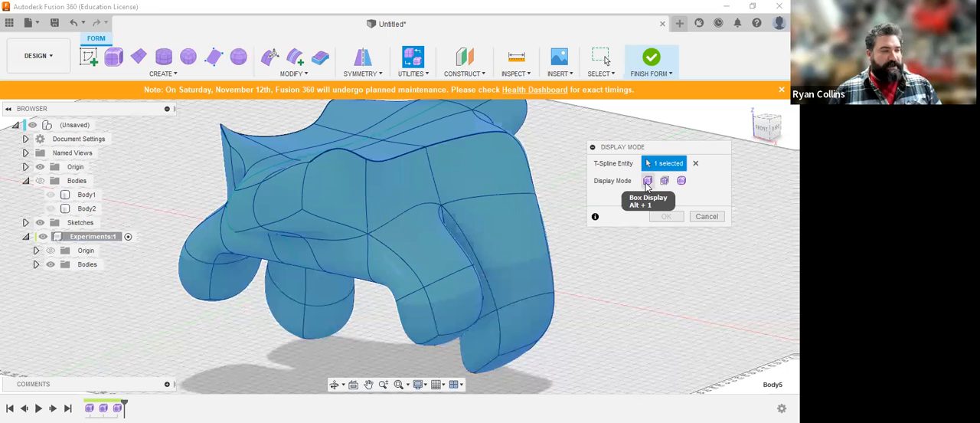
pyautogui.click(647, 182)
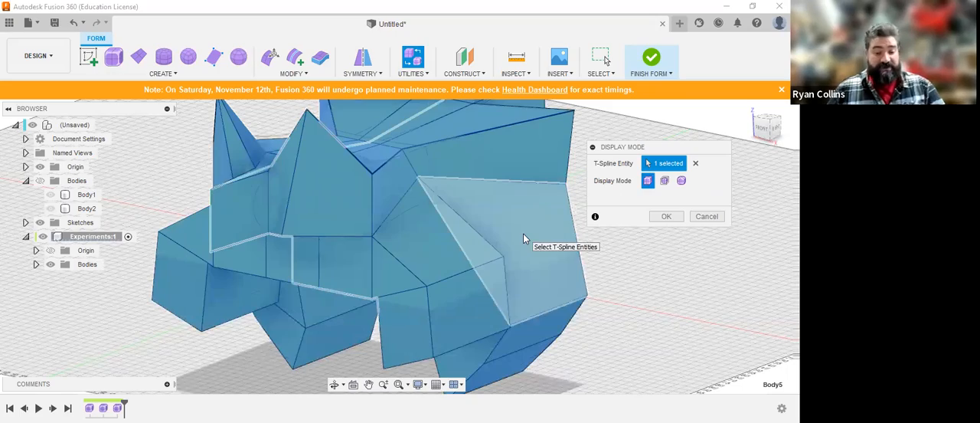
pyautogui.keyDown('shift'); pyautogui.moveTo(529, 255); pyautogui.dragTo(521, 237, button='middle'); pyautogui.keyUp('shift')
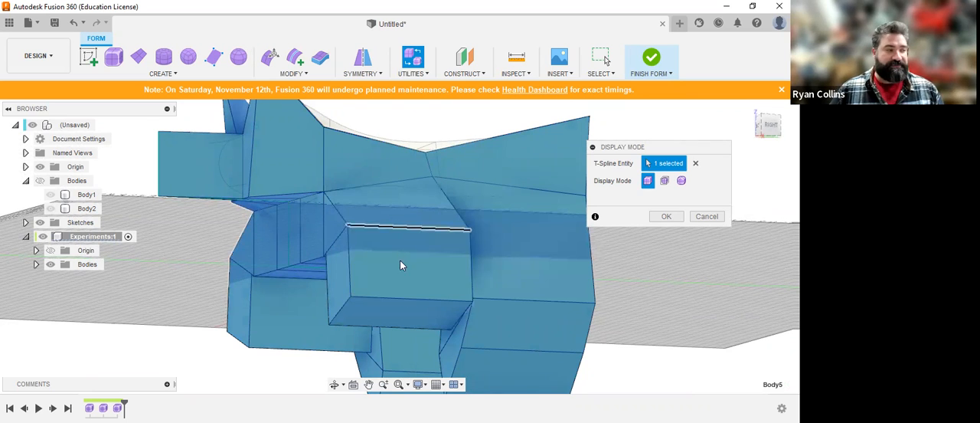
pyautogui.click(682, 182)
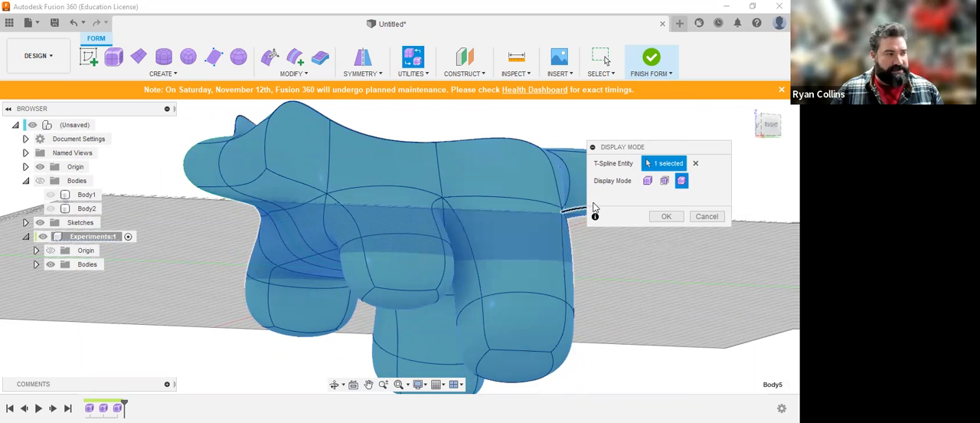
pyautogui.click(665, 182)
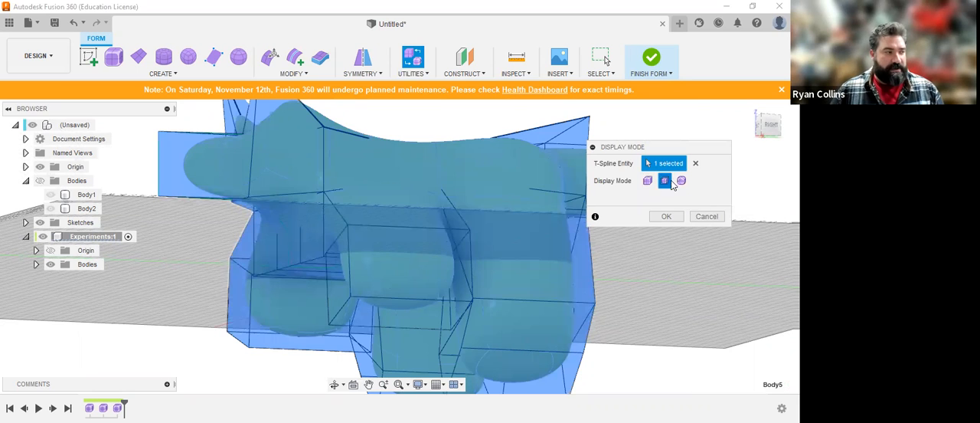
pyautogui.keyDown('shift'); pyautogui.moveTo(480, 256); pyautogui.dragTo(452, 285, button='middle'); pyautogui.keyUp('shift')
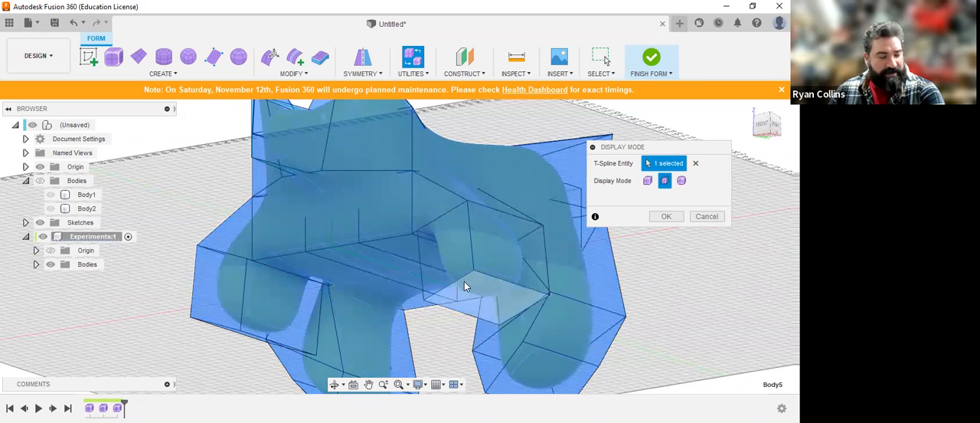
pyautogui.keyDown('shift'); pyautogui.moveTo(485, 222); pyautogui.dragTo(470, 280, button='middle'); pyautogui.keyUp('shift')
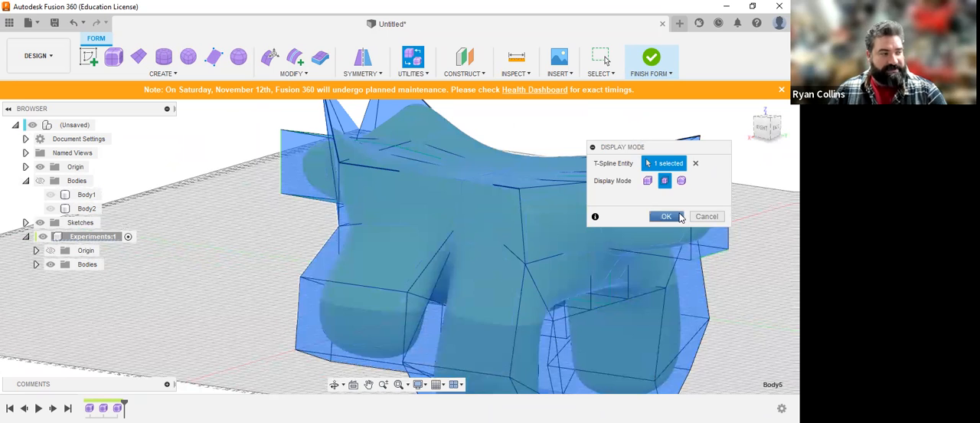
pyautogui.press('Return')
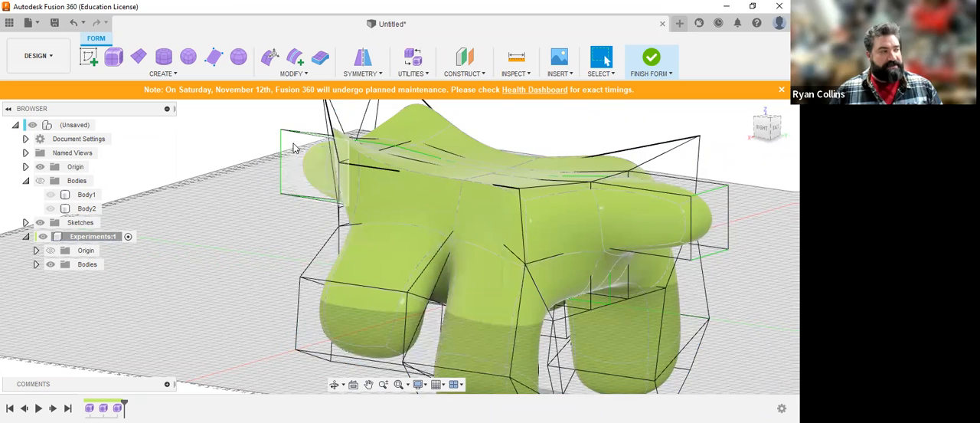
# Step: Move the control-frame edge at the front of the near front leg outward by -18 mm with Edit Form
pyautogui.click(271, 60)
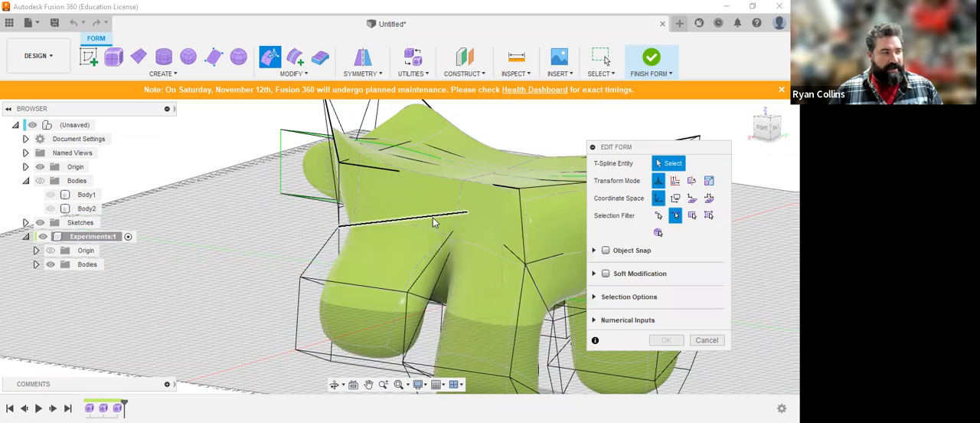
pyautogui.click(692, 215)
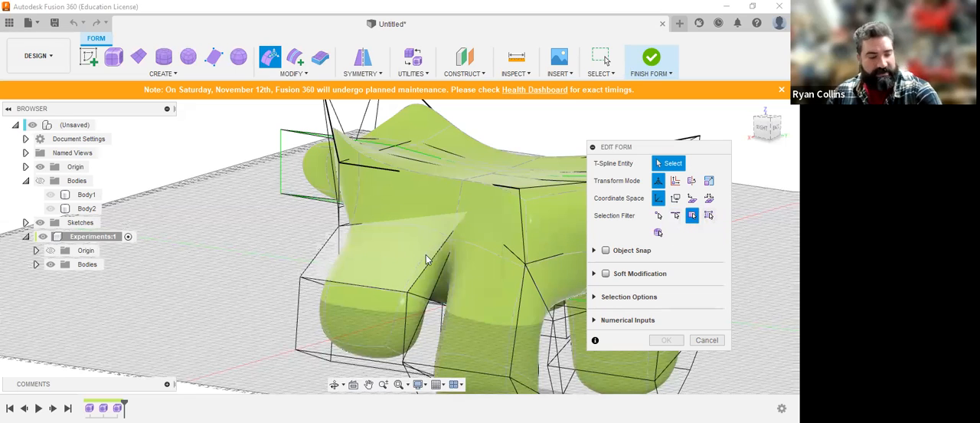
pyautogui.keyDown('shift'); pyautogui.moveTo(425, 256); pyautogui.dragTo(467, 253, button='middle'); pyautogui.keyUp('shift')
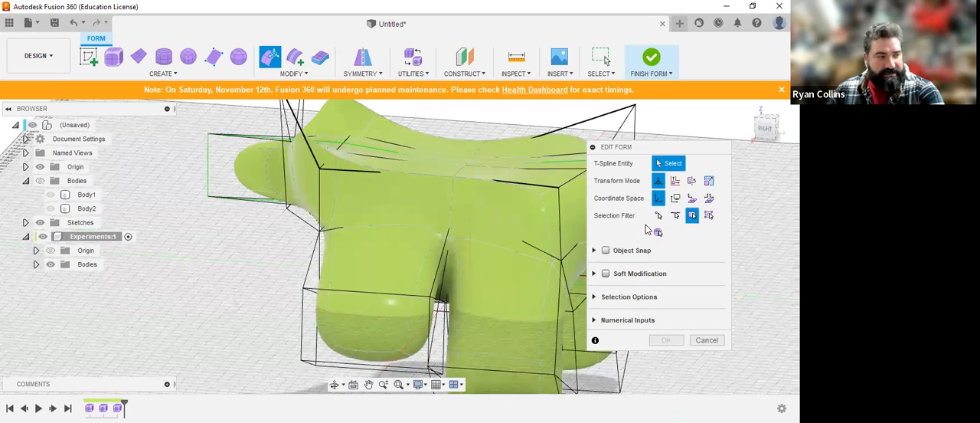
pyautogui.click(677, 217)
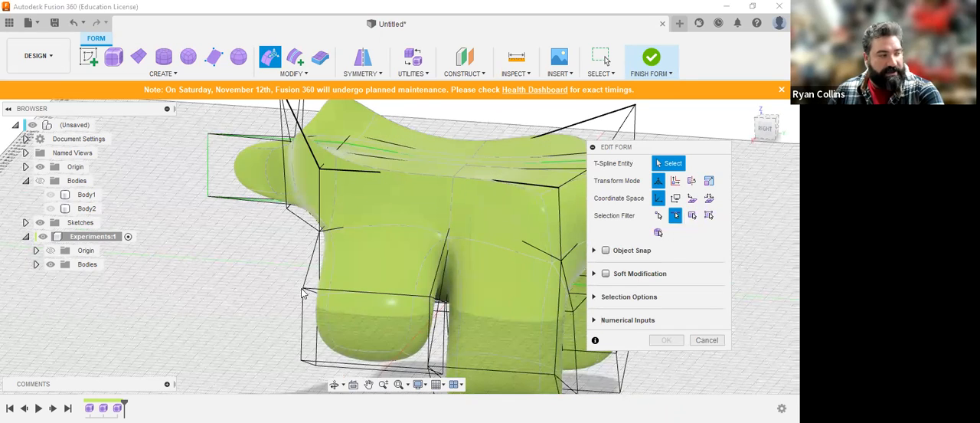
pyautogui.click(306, 279)
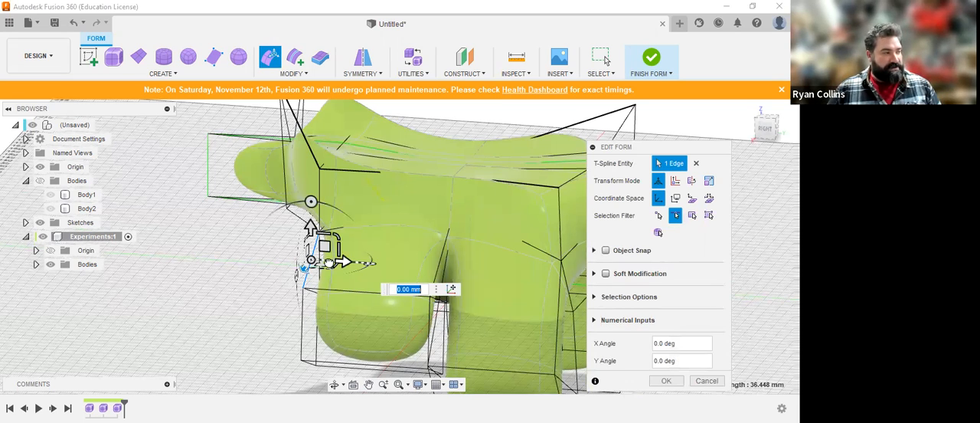
pyautogui.moveTo(333, 264); pyautogui.dragTo(300, 261)
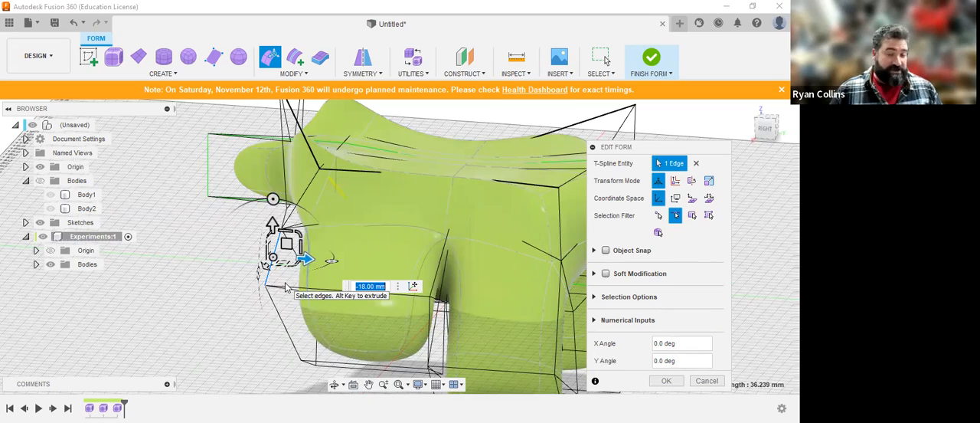
pyautogui.keyDown('shift'); pyautogui.moveTo(322, 253); pyautogui.dragTo(339, 245, button='middle'); pyautogui.keyUp('shift')
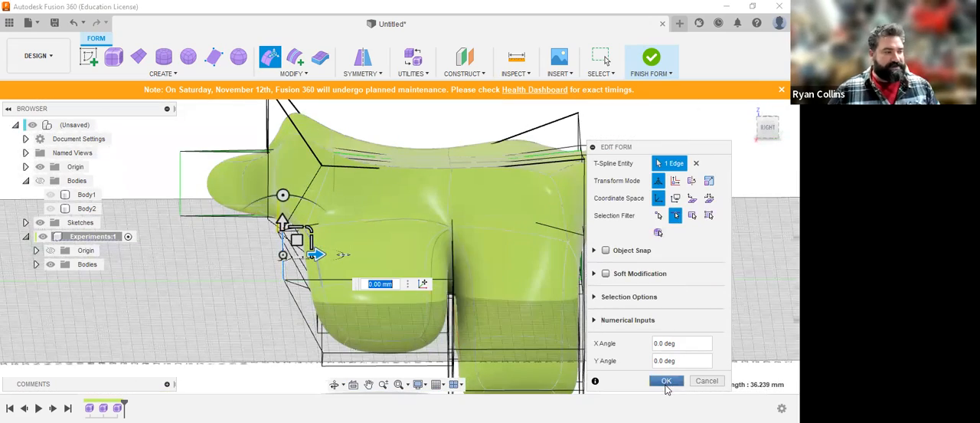
pyautogui.click(667, 380)
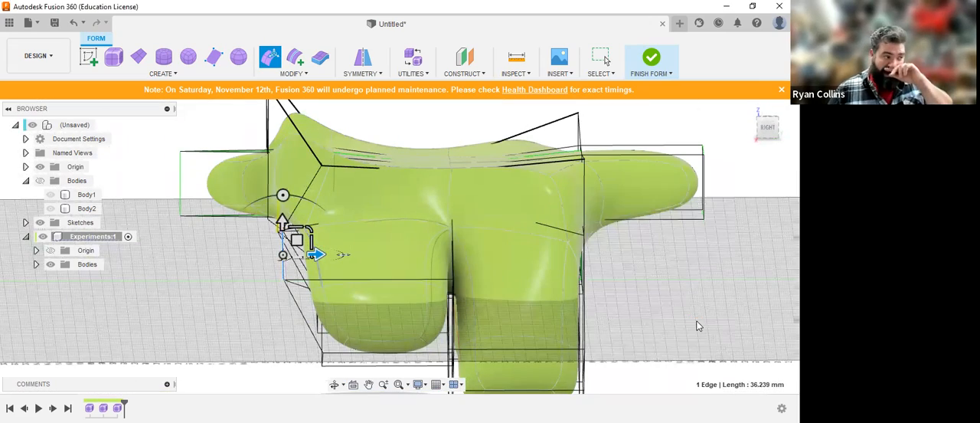
# Step: Set the T-Spline body's display mode back to Smooth Display
pyautogui.click(412, 57)
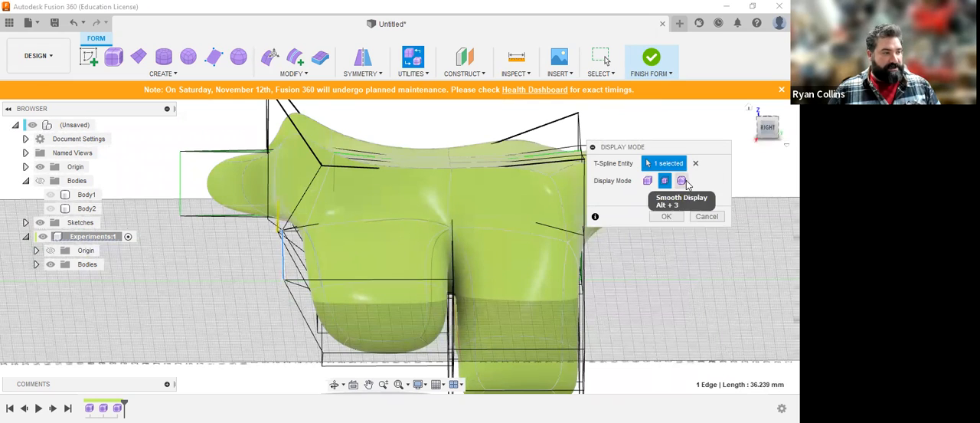
pyautogui.click(682, 181)
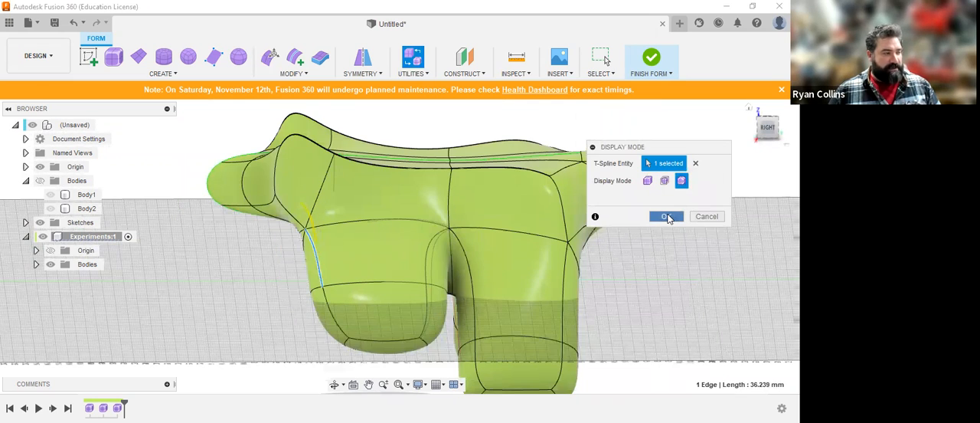
pyautogui.click(667, 216)
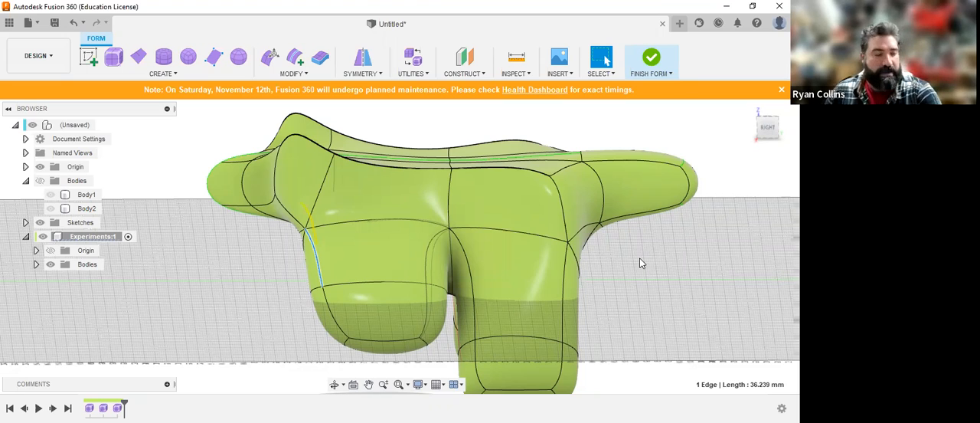
pyautogui.keyDown('shift'); pyautogui.moveTo(363, 279); pyautogui.dragTo(388, 279, button='middle'); pyautogui.keyUp('shift')
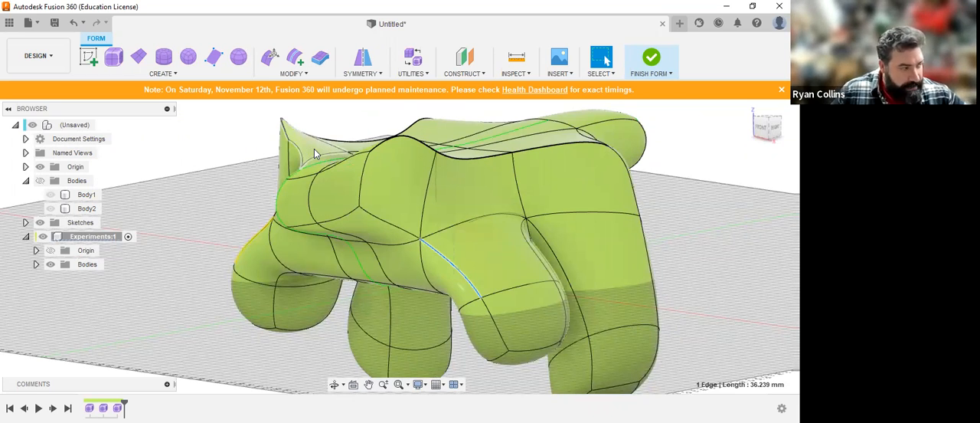
pyautogui.click(176, 73)
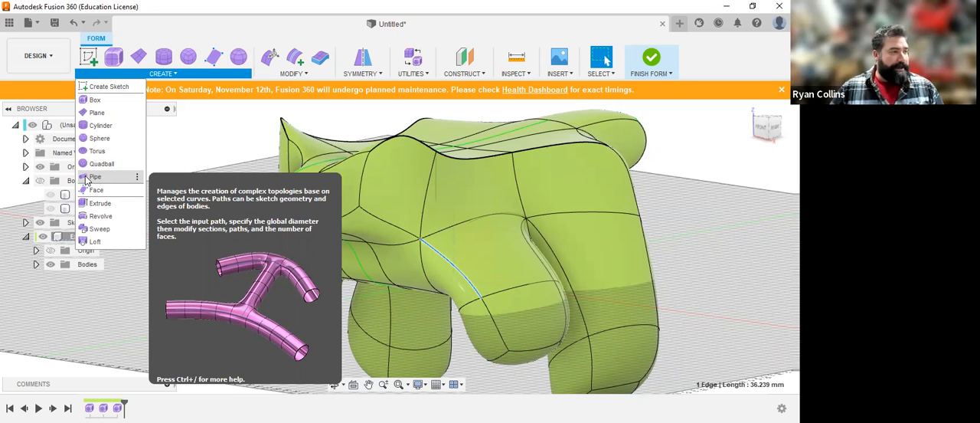
pyautogui.click(307, 74)
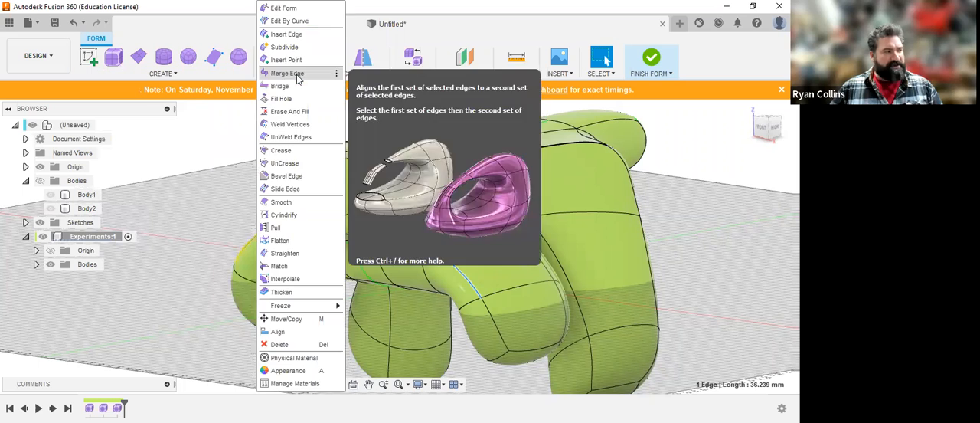
pyautogui.click(204, 136)
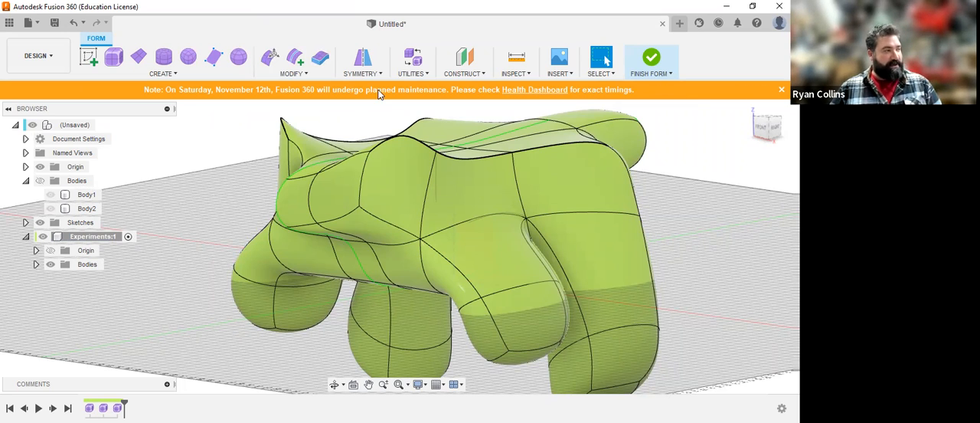
# Step: Dismiss the planned maintenance notice, and finish the form to convert it into a solid body
pyautogui.click(781, 90)
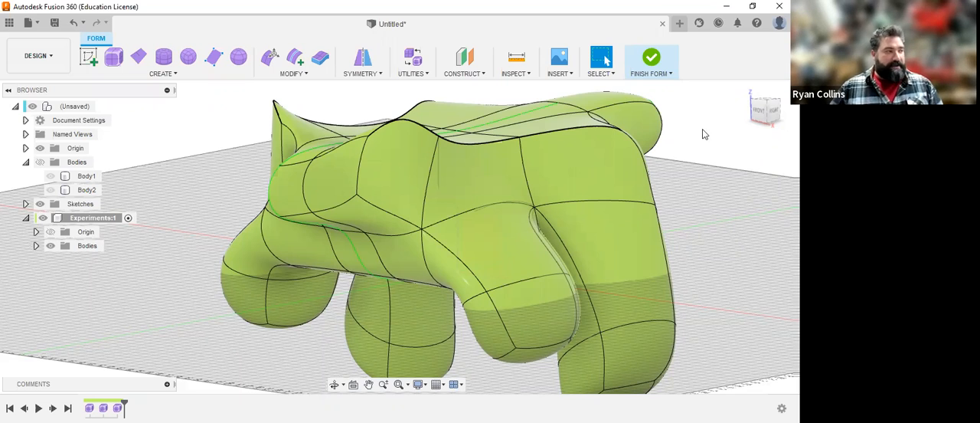
pyautogui.click(321, 79)
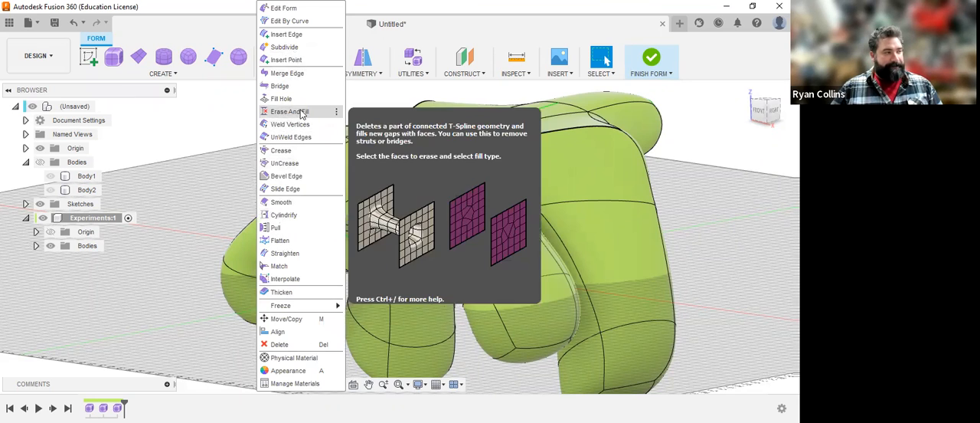
pyautogui.click(749, 166)
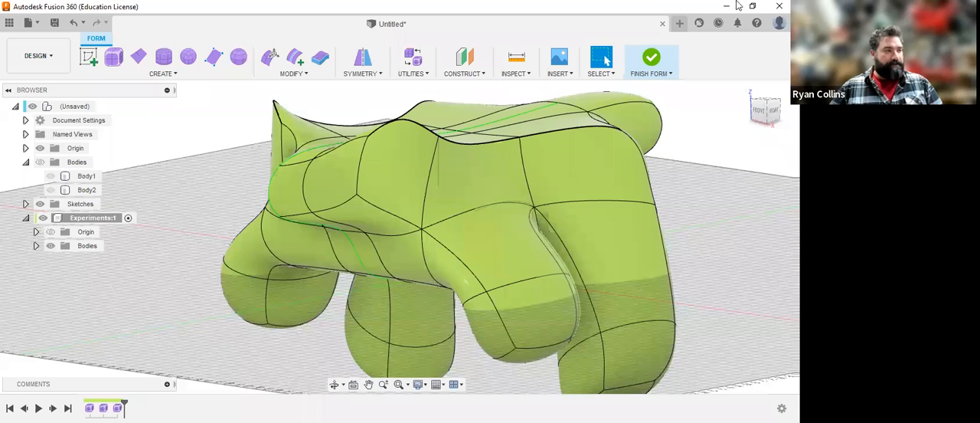
pyautogui.click(652, 67)
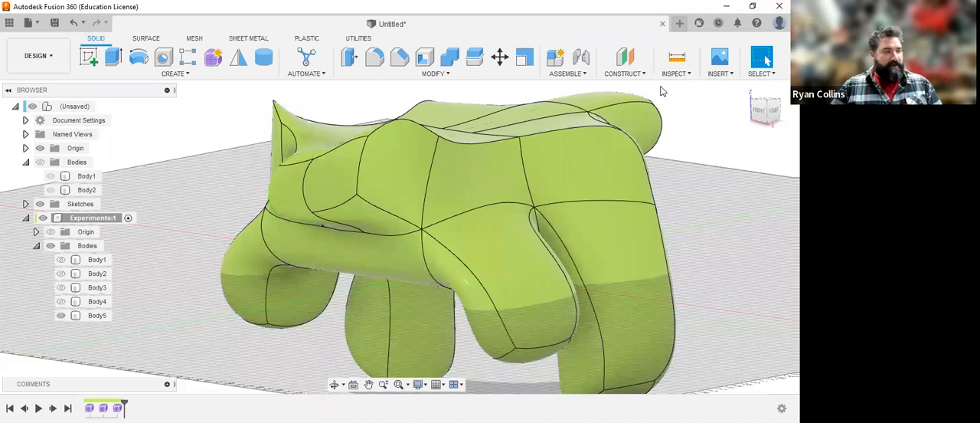